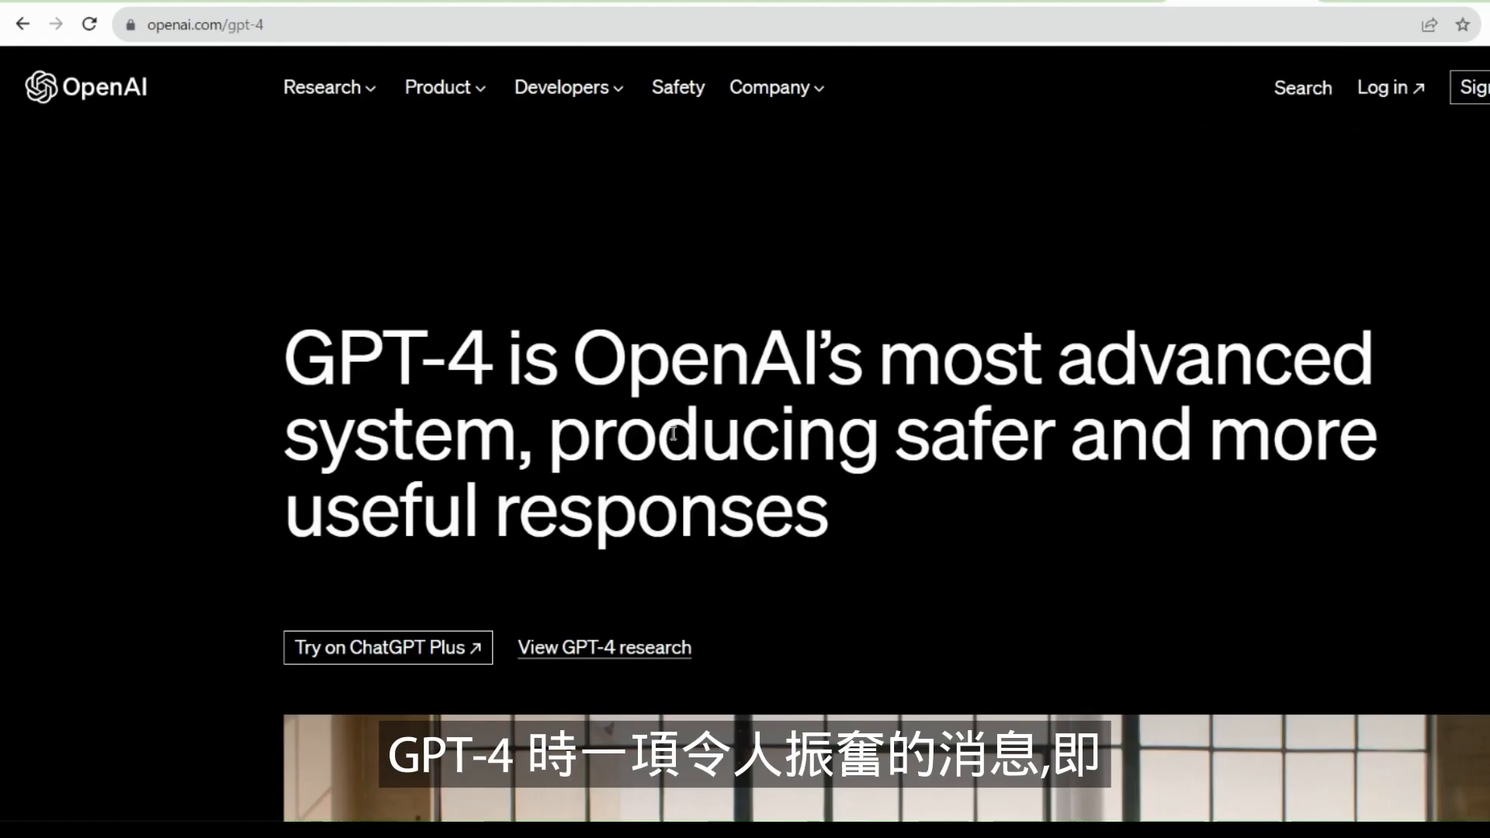
# - Examine the Visual input example on OpenAI's GPT-4 page, from the ingredients question and photo through to the generated output
pyautogui.scroll(-15, 674, 433)
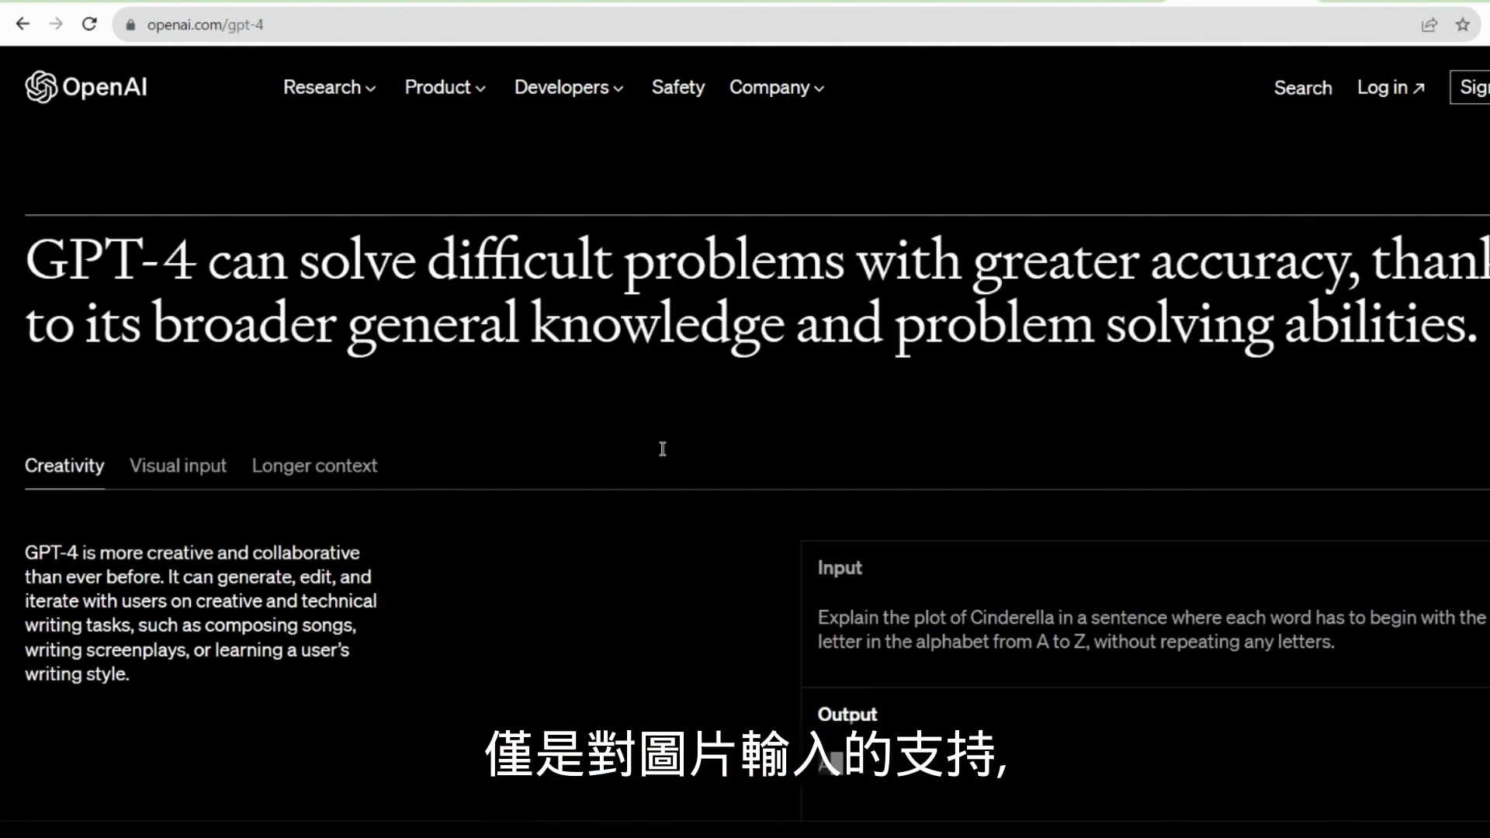
pyautogui.scroll(-2, 663, 448)
pyautogui.click(171, 332)
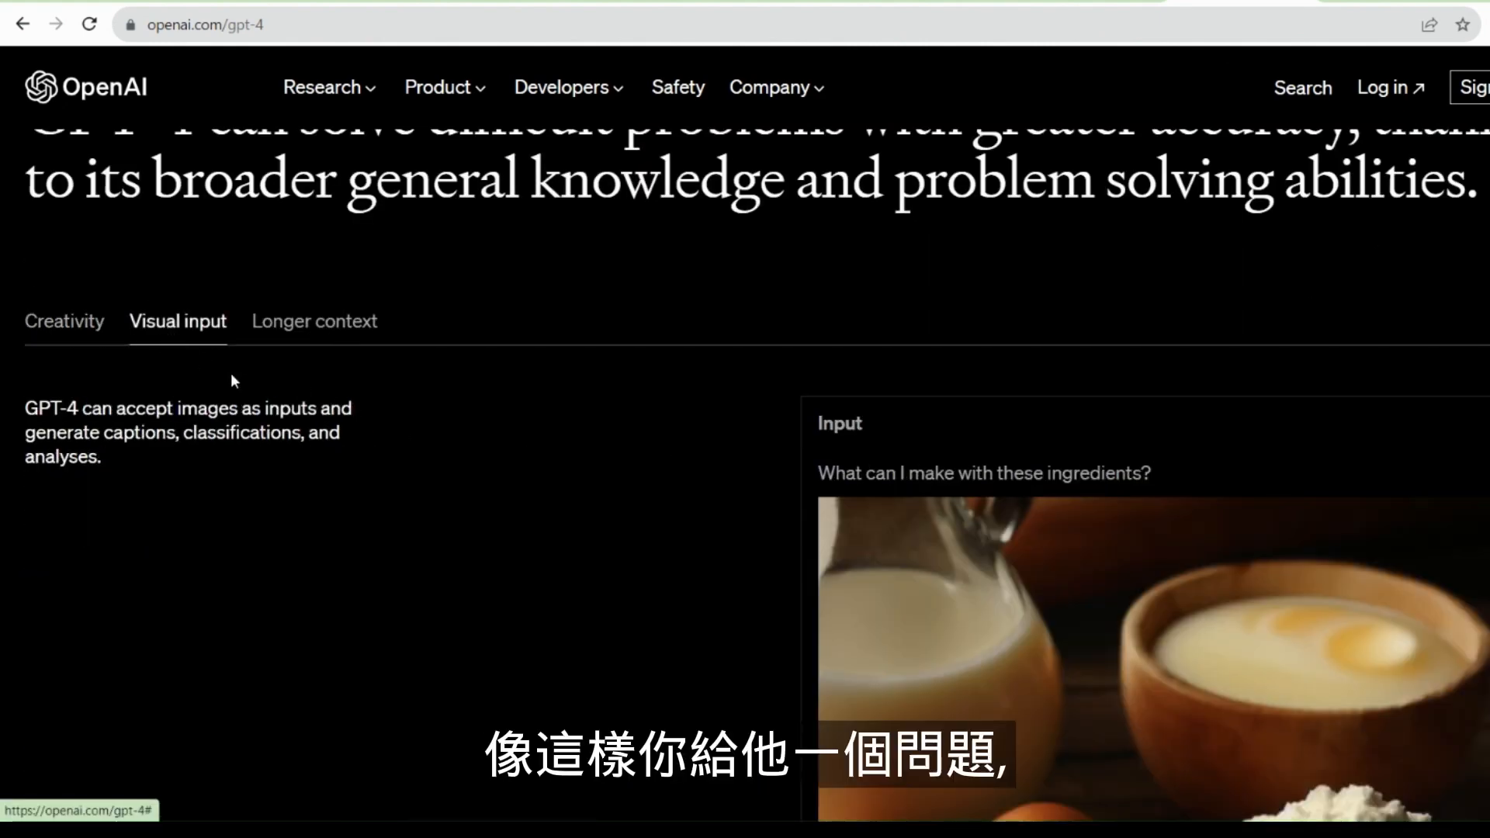
pyautogui.scroll(-1, 888, 475)
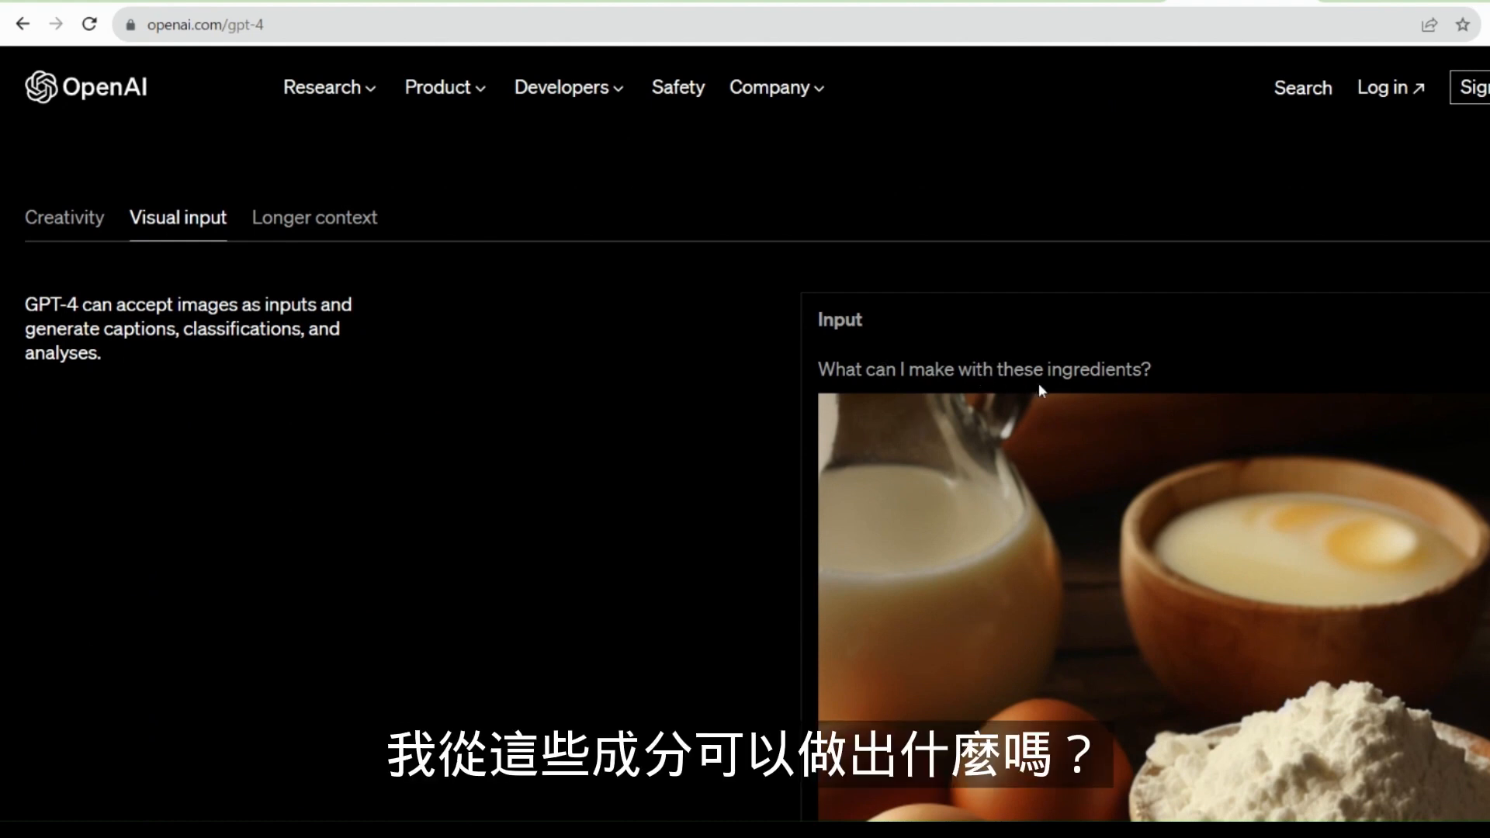
pyautogui.scroll(-3, 1177, 519)
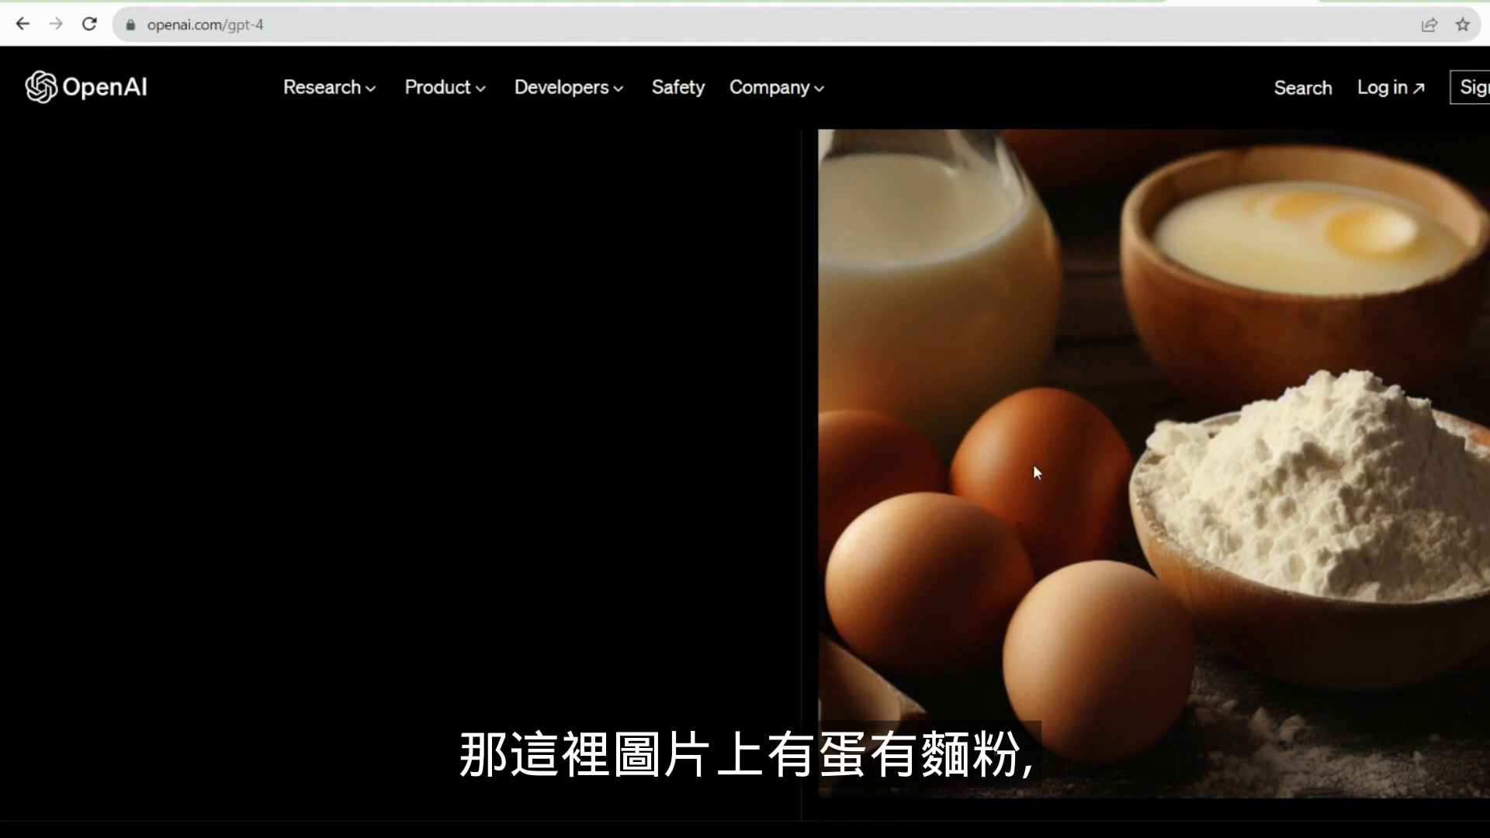
pyautogui.scroll(-4, 1312, 488)
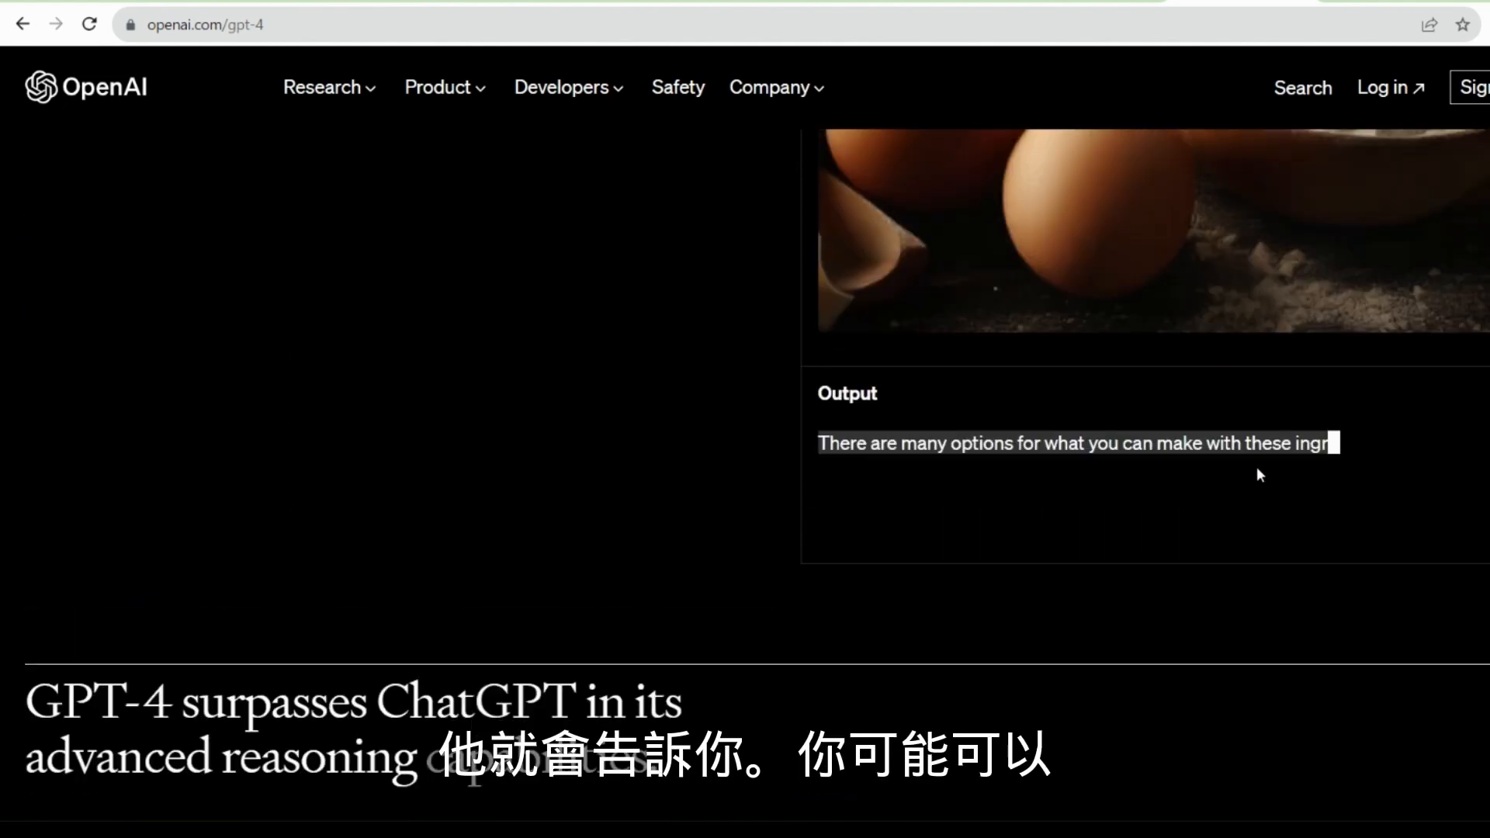
pyautogui.scroll(2, 1256, 467)
pyautogui.scroll(-1, 1132, 548)
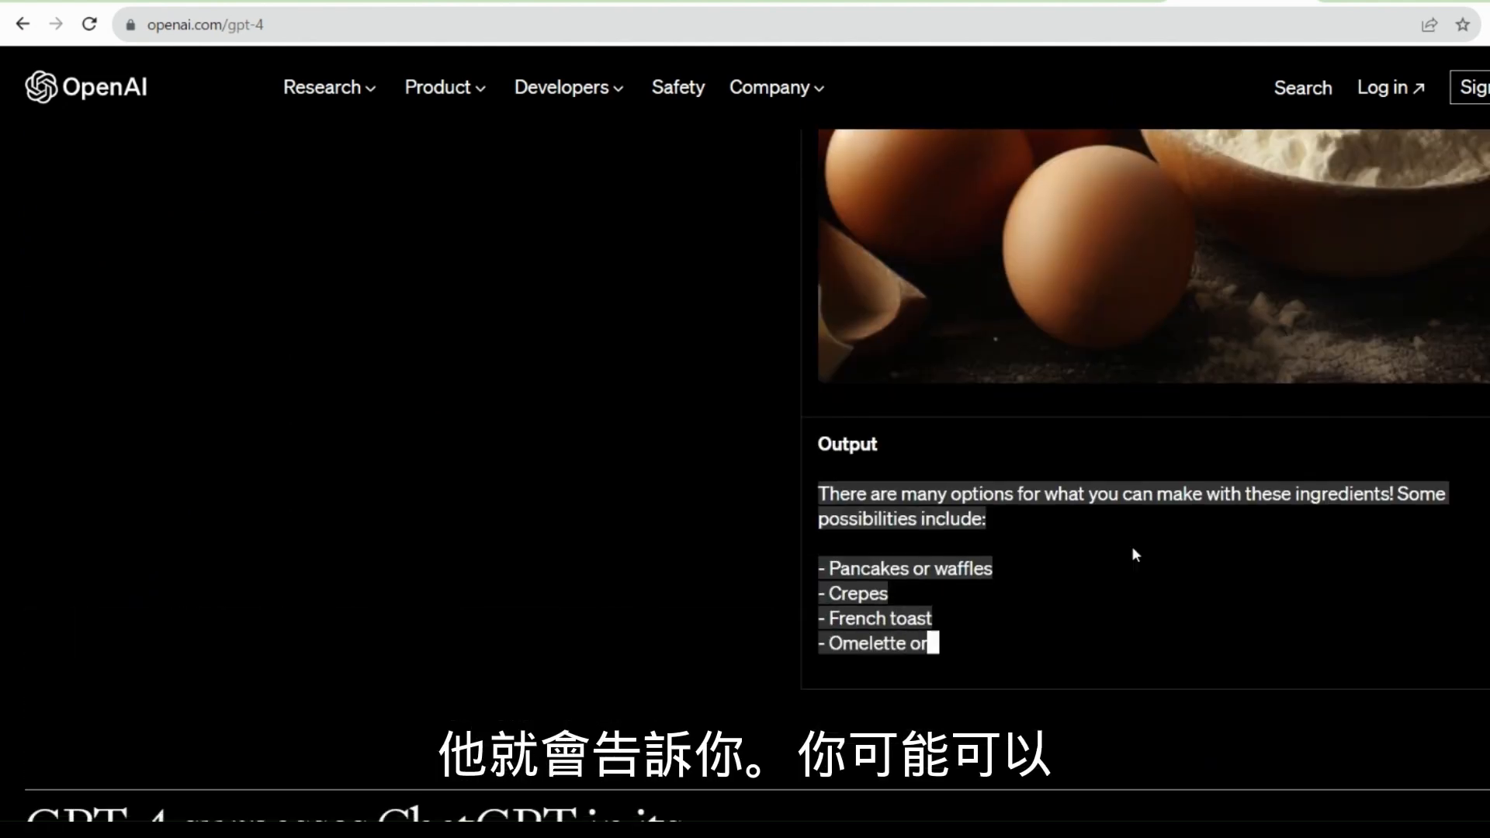
pyautogui.scroll(-1, 1110, 552)
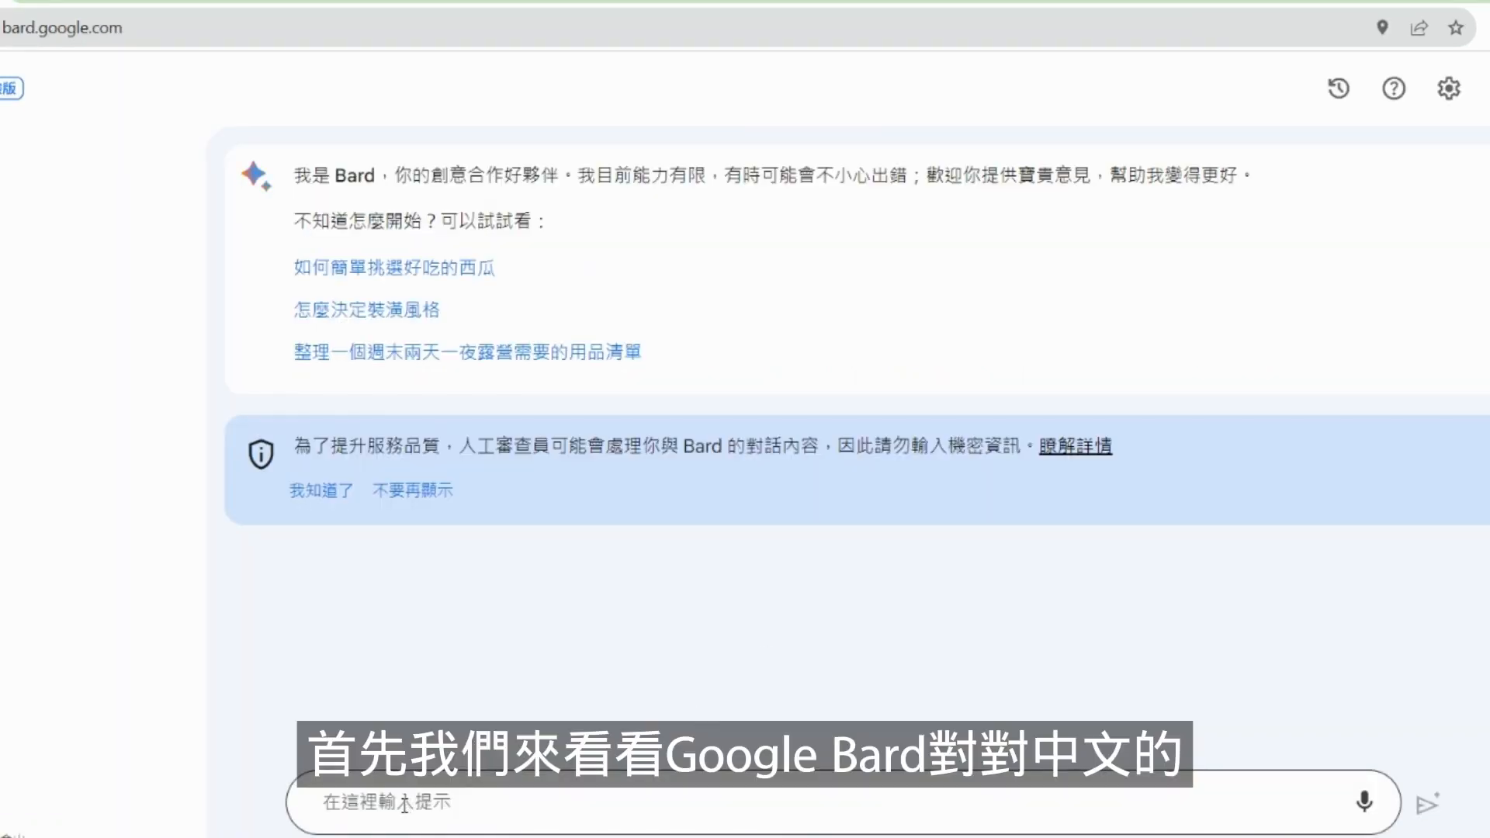
# - Switch to Google Bard and submit the prompt "請以曙光為名寫一篇七言絕句"
pyautogui.click(405, 805)
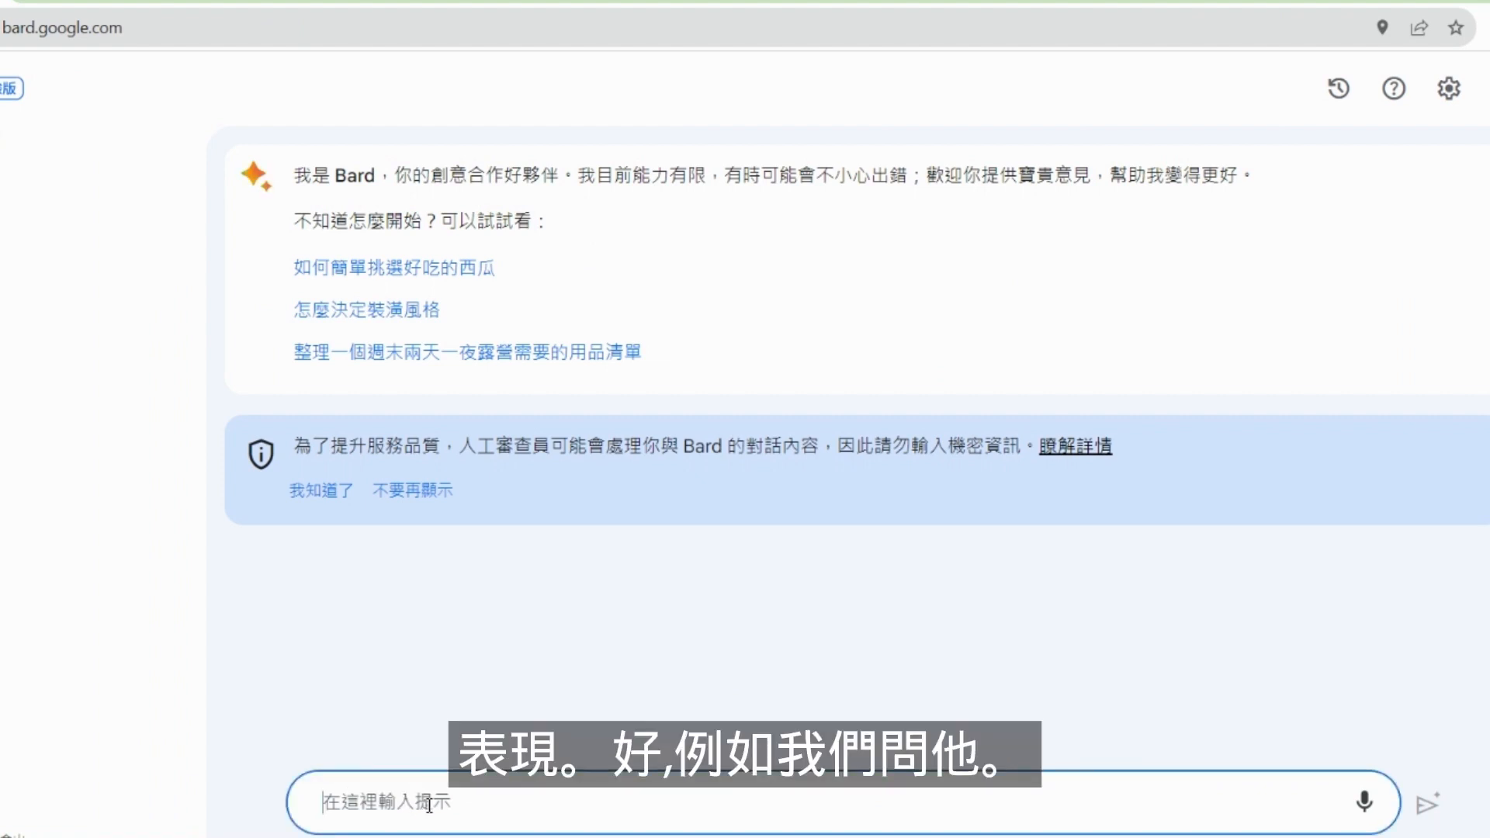
pyautogui.write('請')
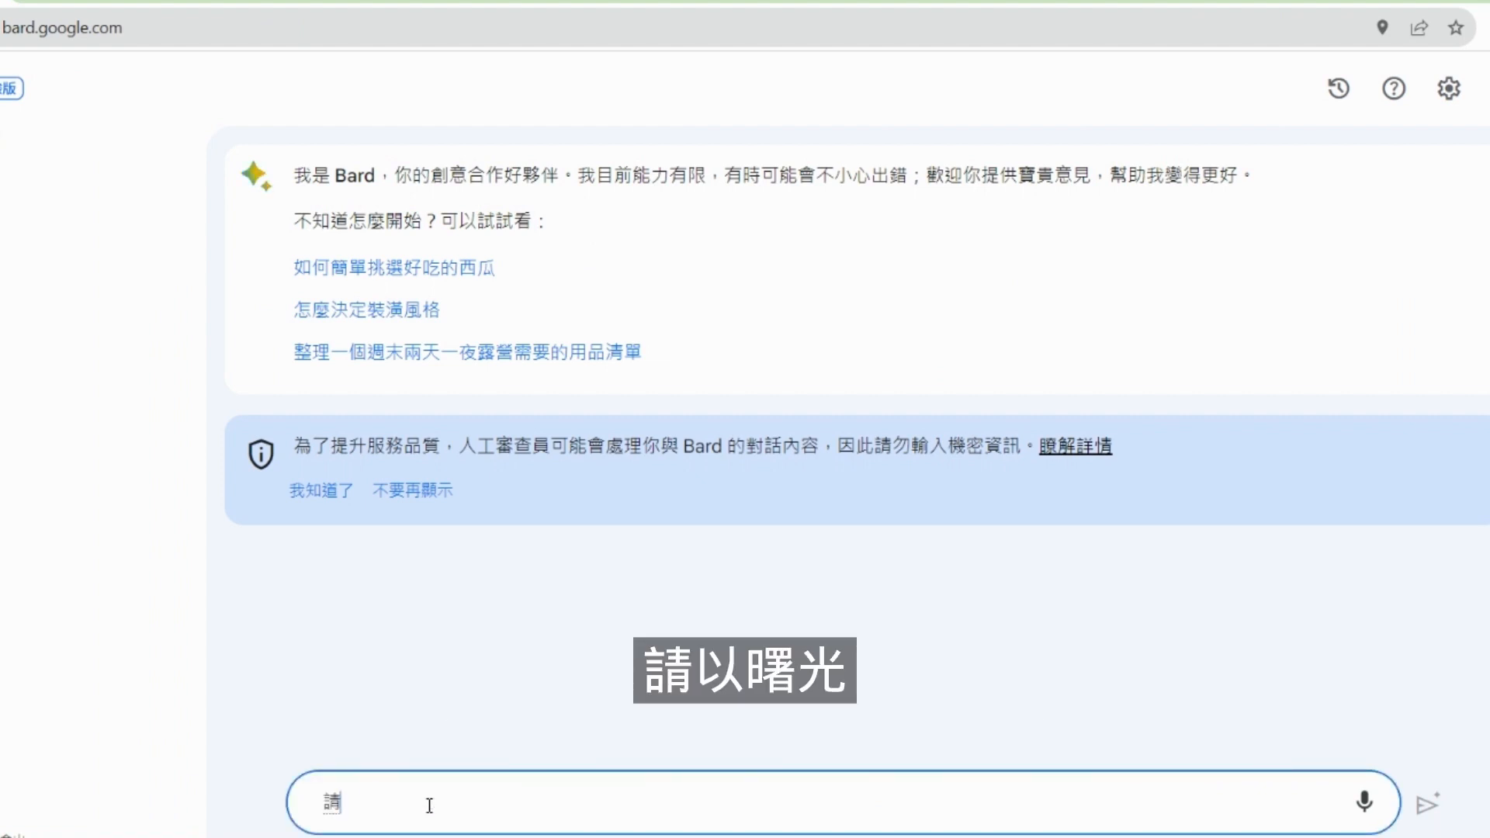
pyautogui.write('以曙光')
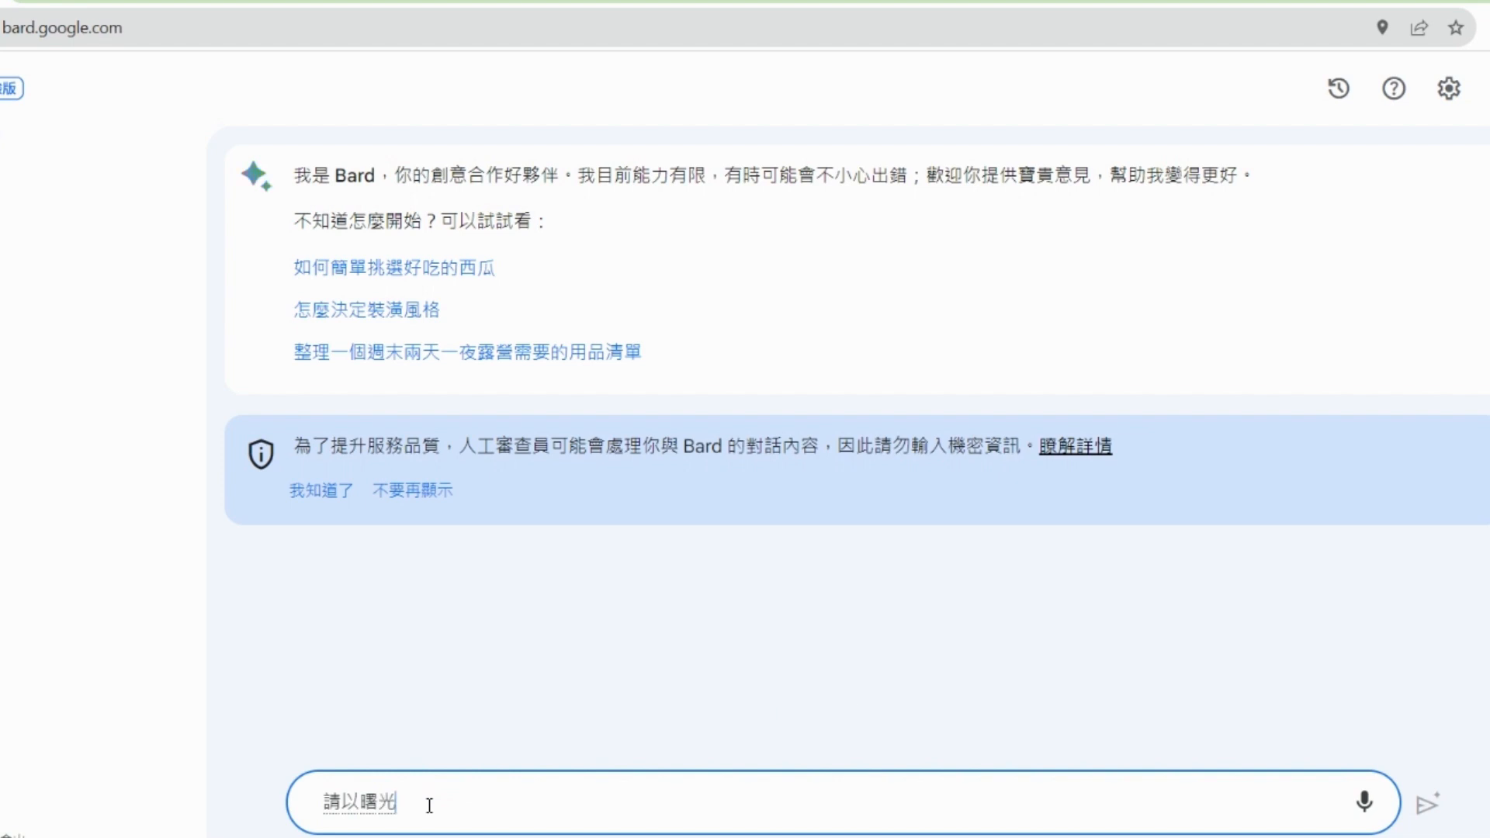
pyautogui.write('維明寫')
pyautogui.write('一篇七ㄧㄢ')
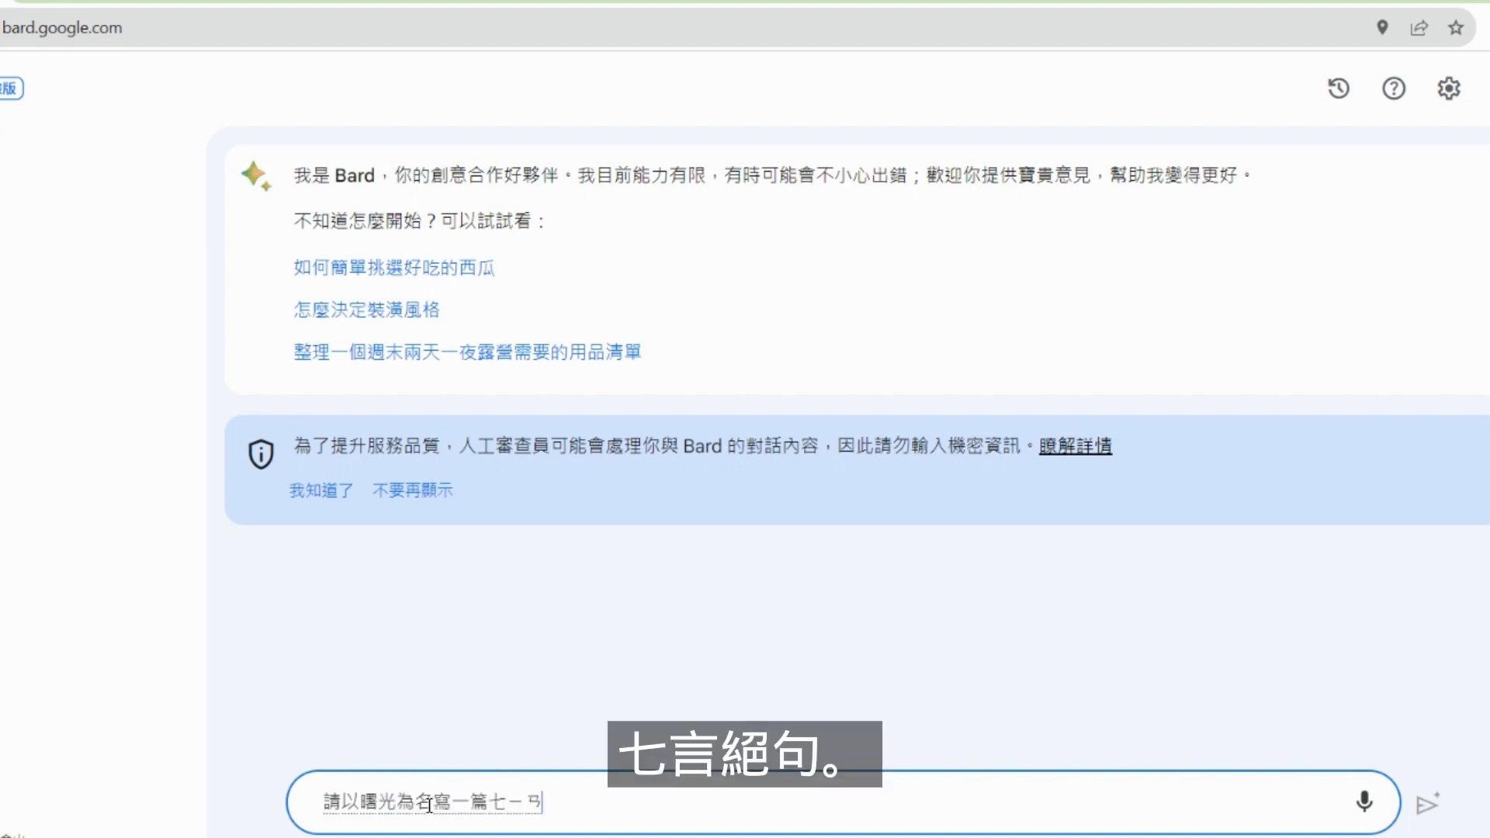
pyautogui.write('絕句')
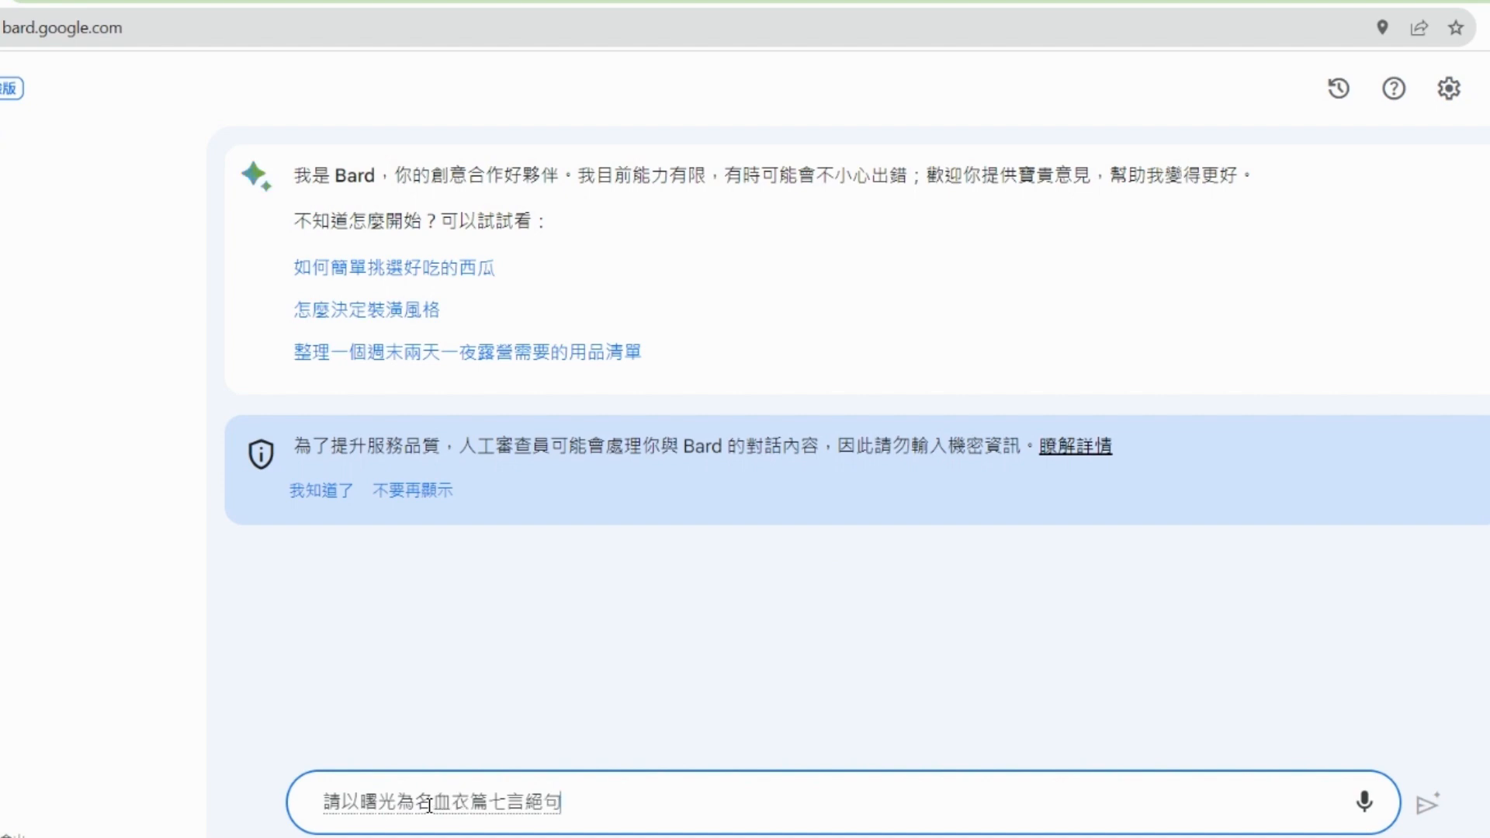
pyautogui.press('Return')
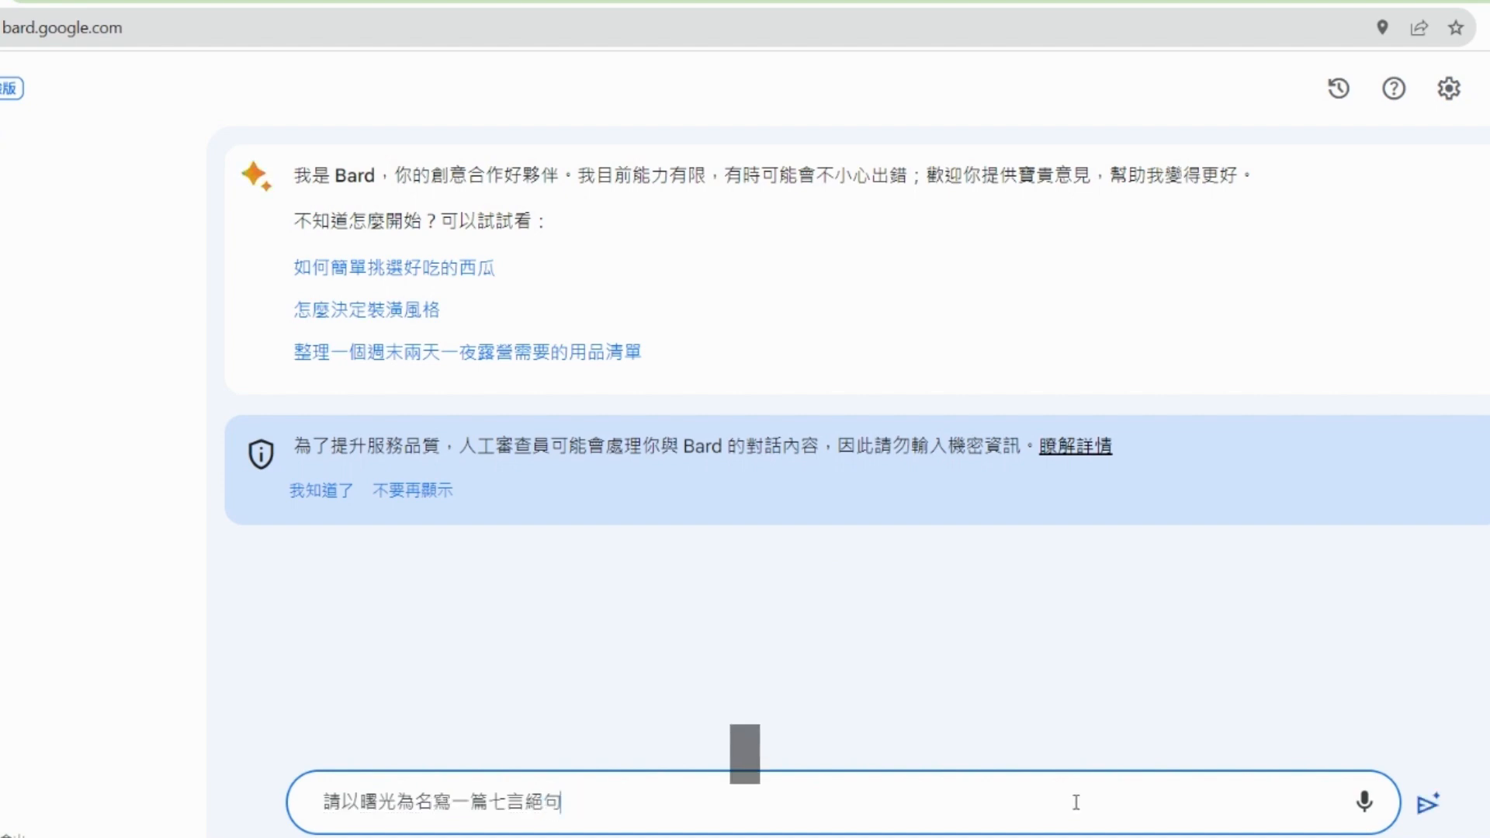
pyautogui.press('Return')
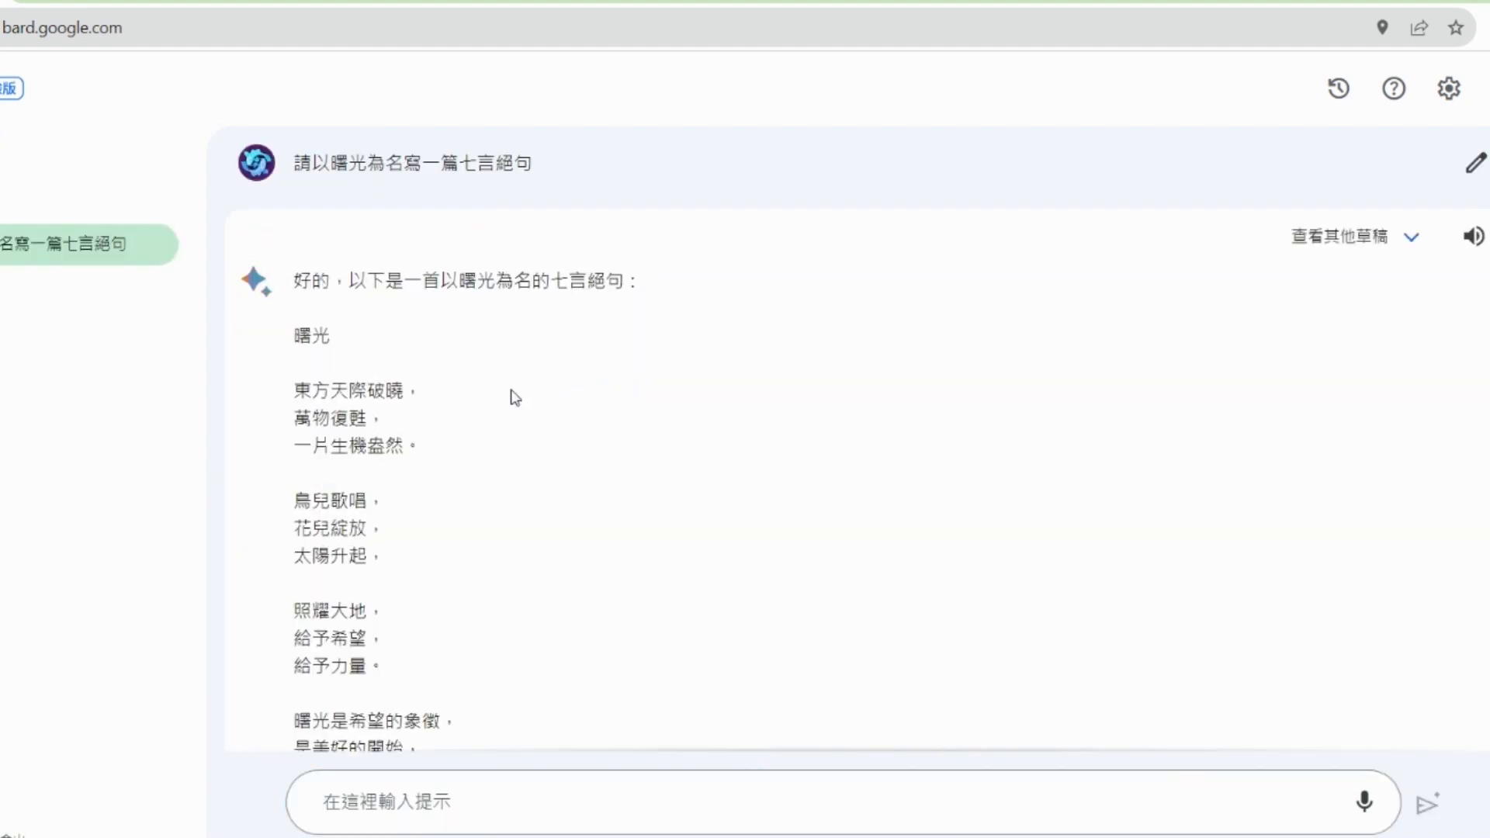
# - Read the 曙光 poem, compare it with drafts 2 and 3, and return to draft 1
pyautogui.scroll(-3, 469, 422)
pyautogui.scroll(3, 471, 428)
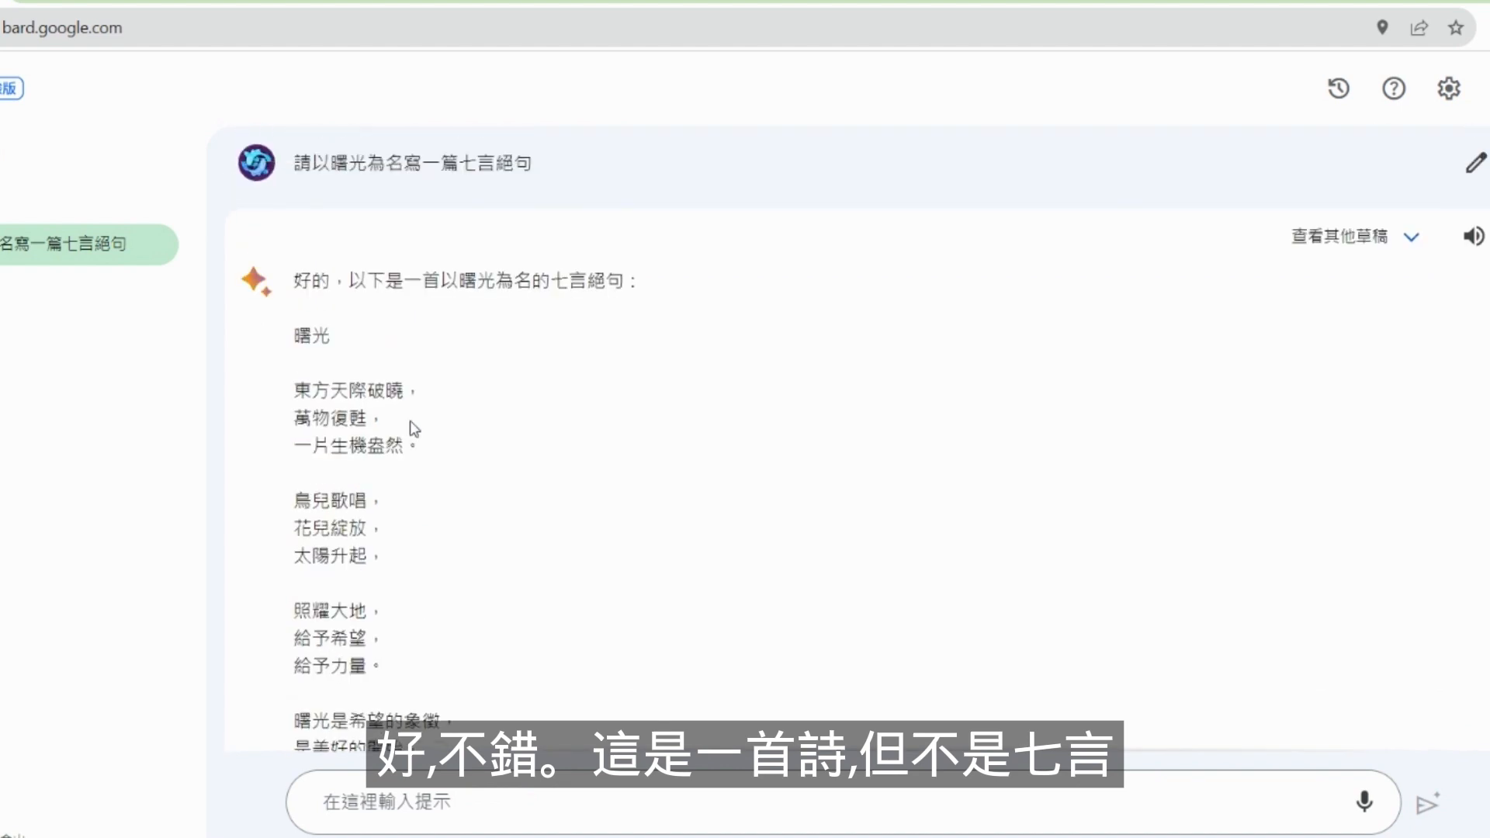
pyautogui.click(1372, 249)
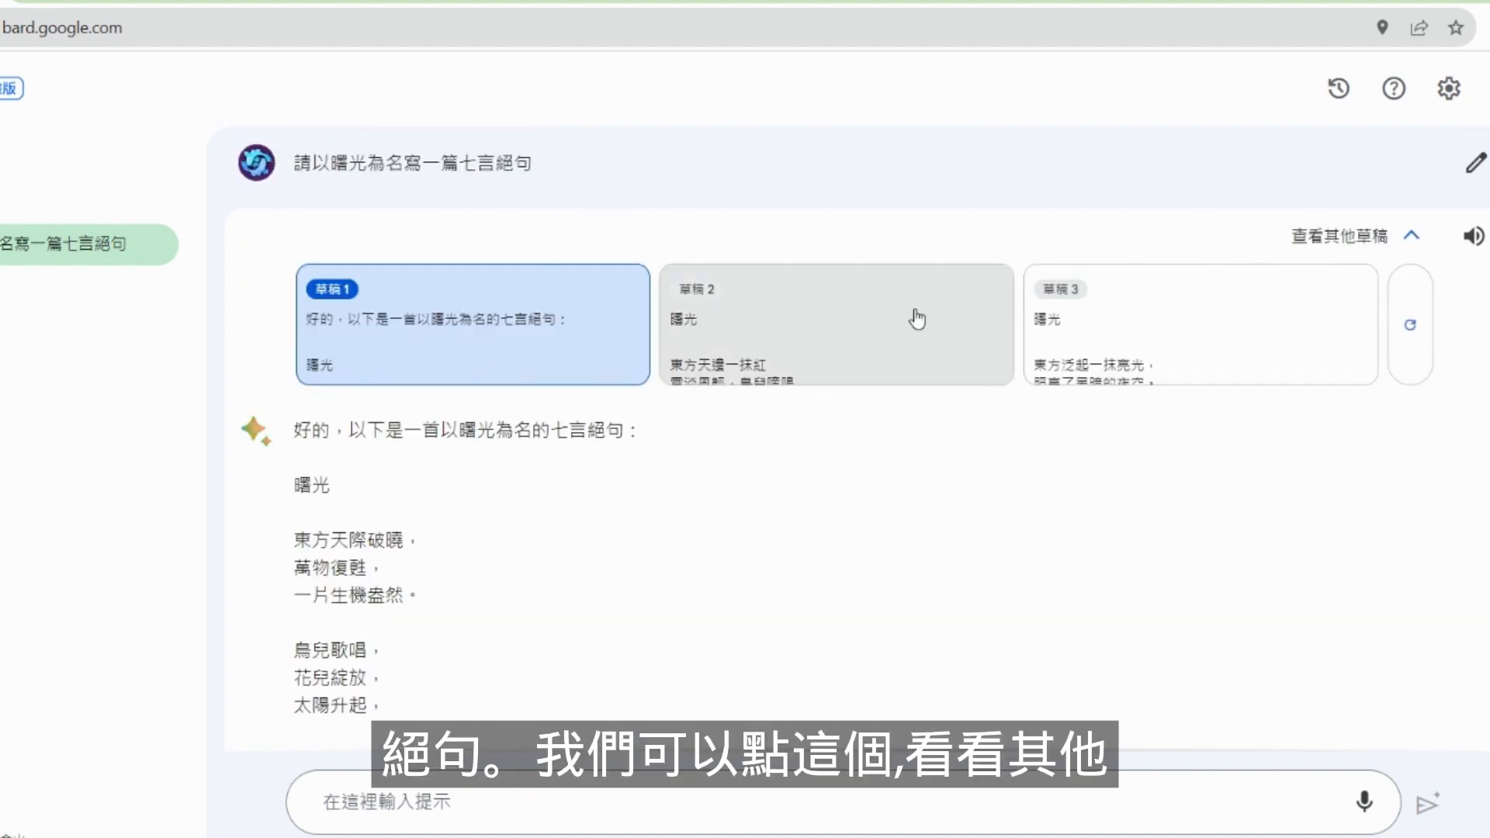
pyautogui.click(717, 337)
pyautogui.click(1086, 342)
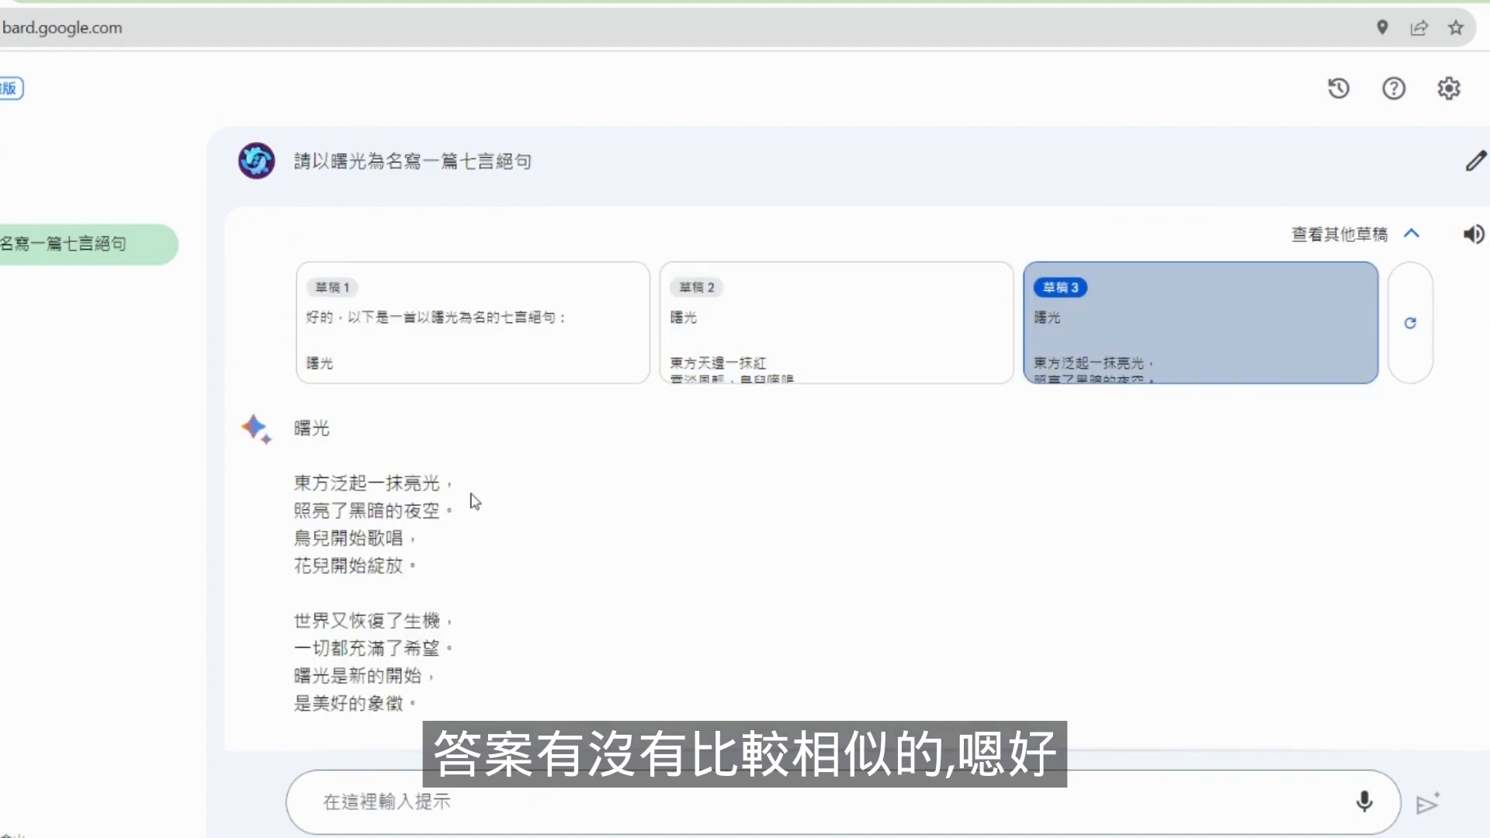
pyautogui.click(461, 377)
pyautogui.scroll(-4, 516, 696)
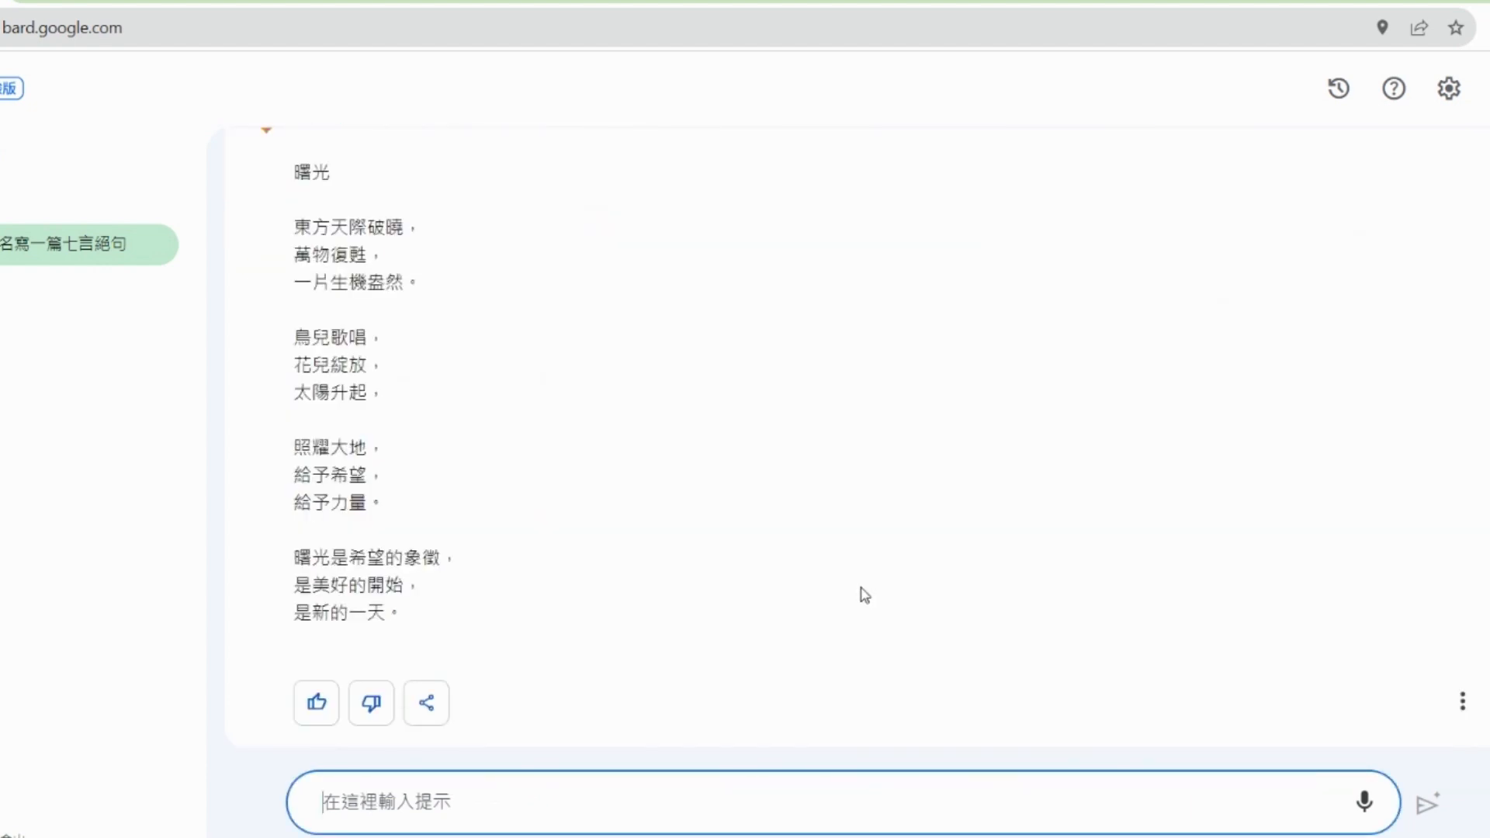
pyautogui.scroll(1, 635, 522)
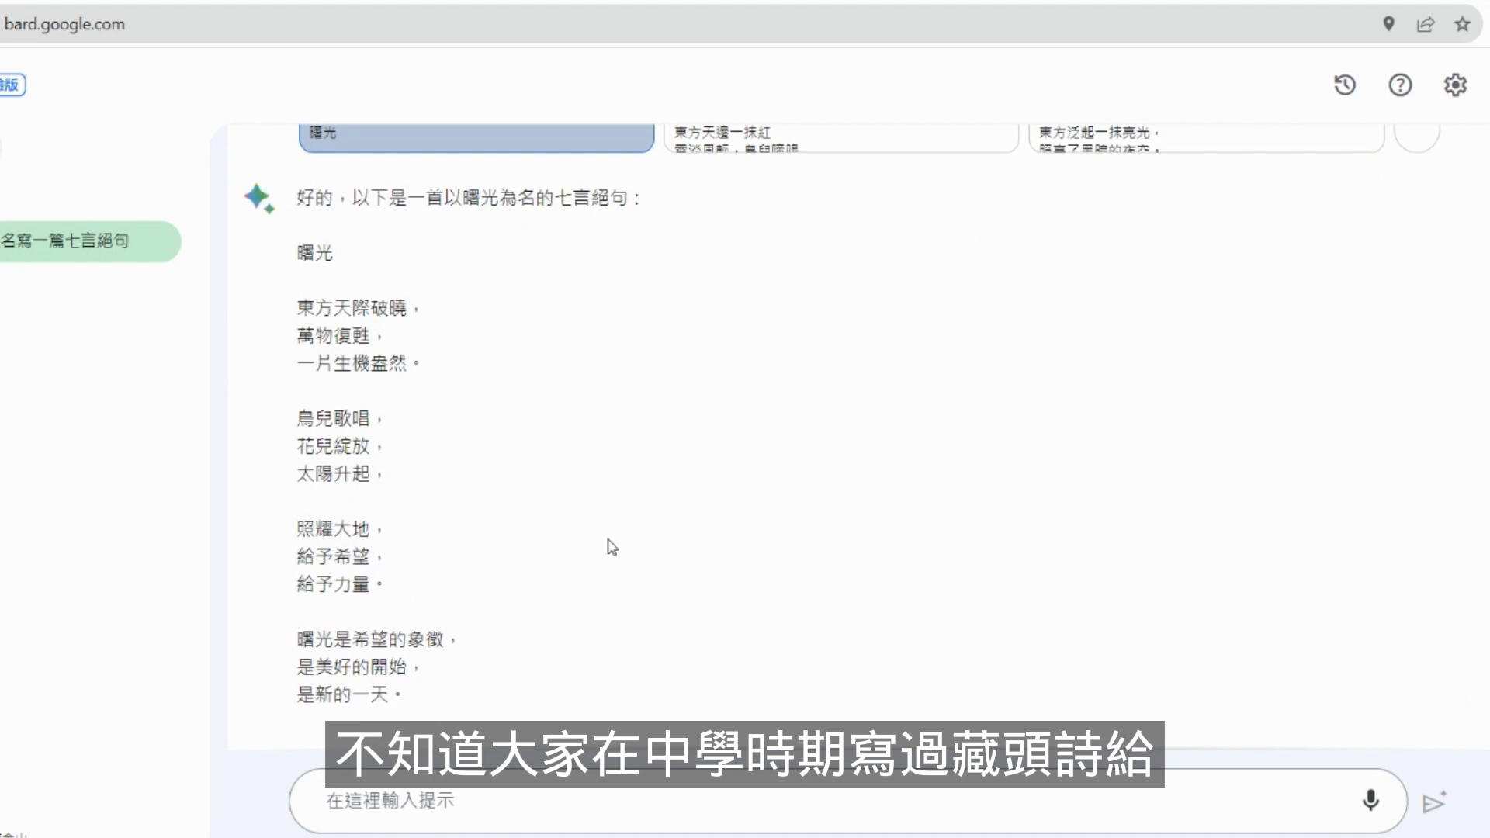
# - Ask for an acrostic poem by submitting the prompt 請以"我為志玲"寫一篇藏頭詩
pyautogui.click(413, 797)
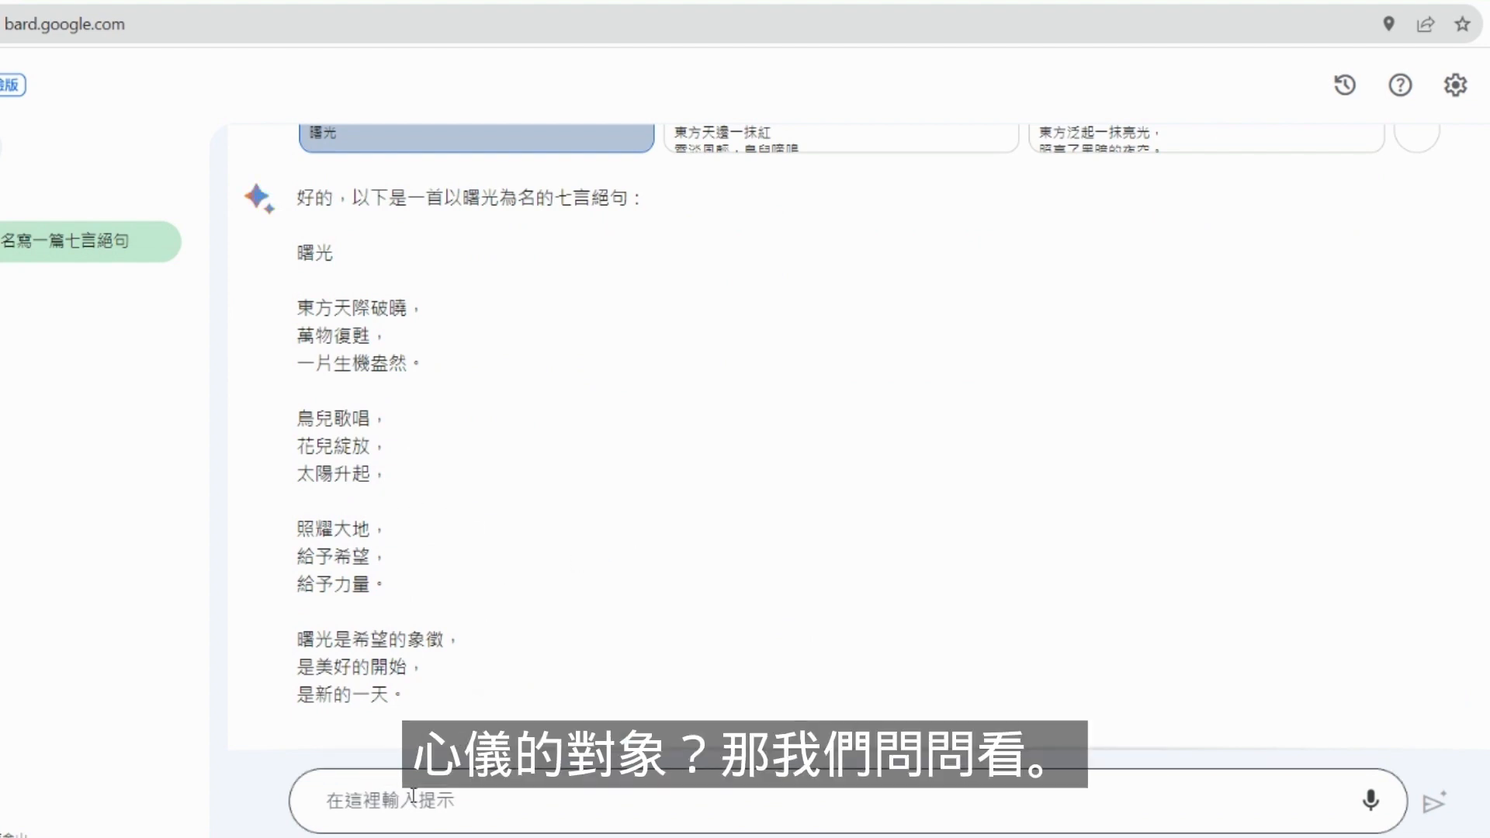
pyautogui.write('請')
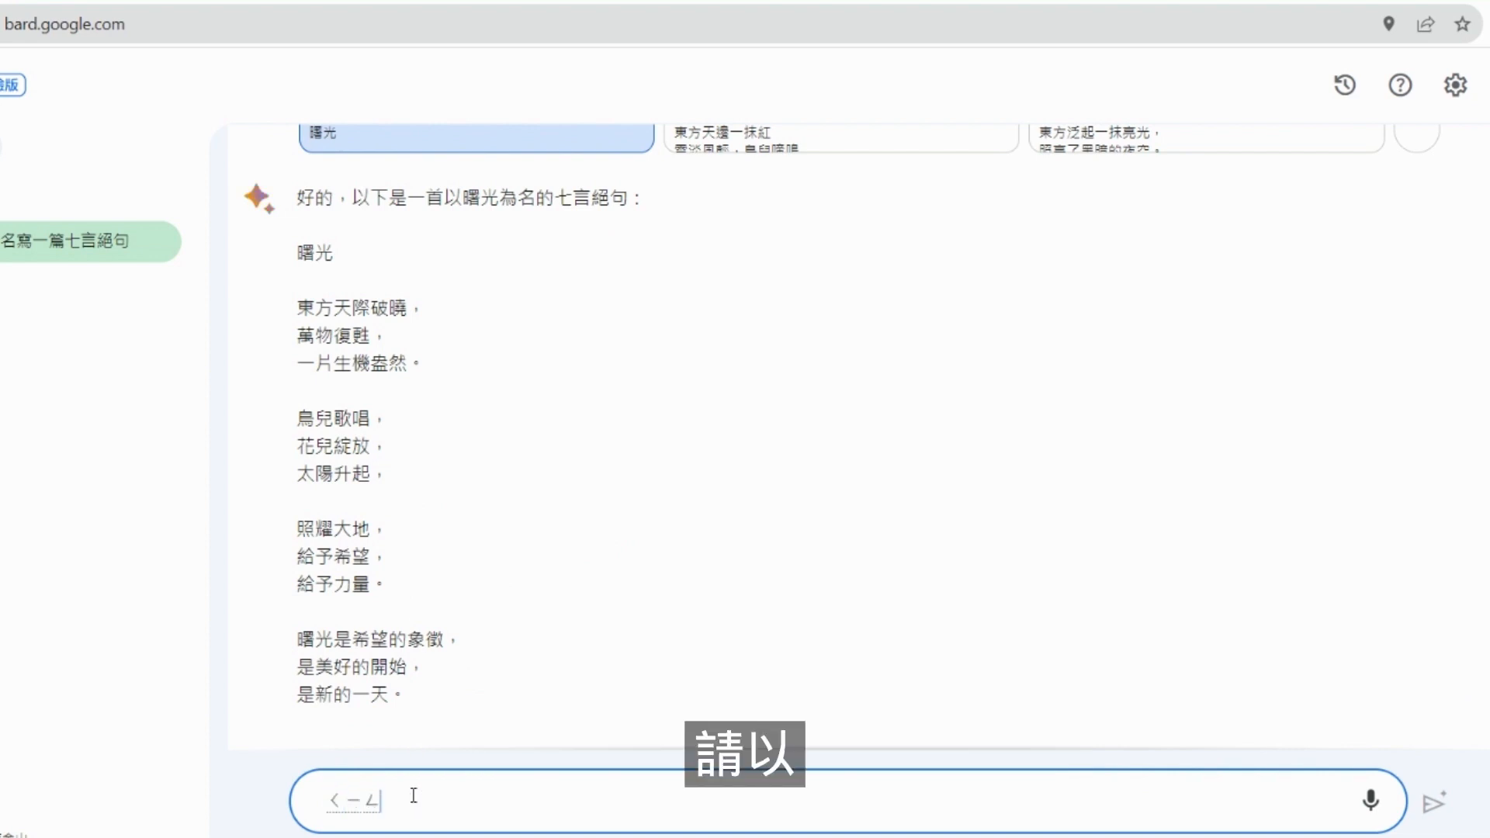
pyautogui.write('以')
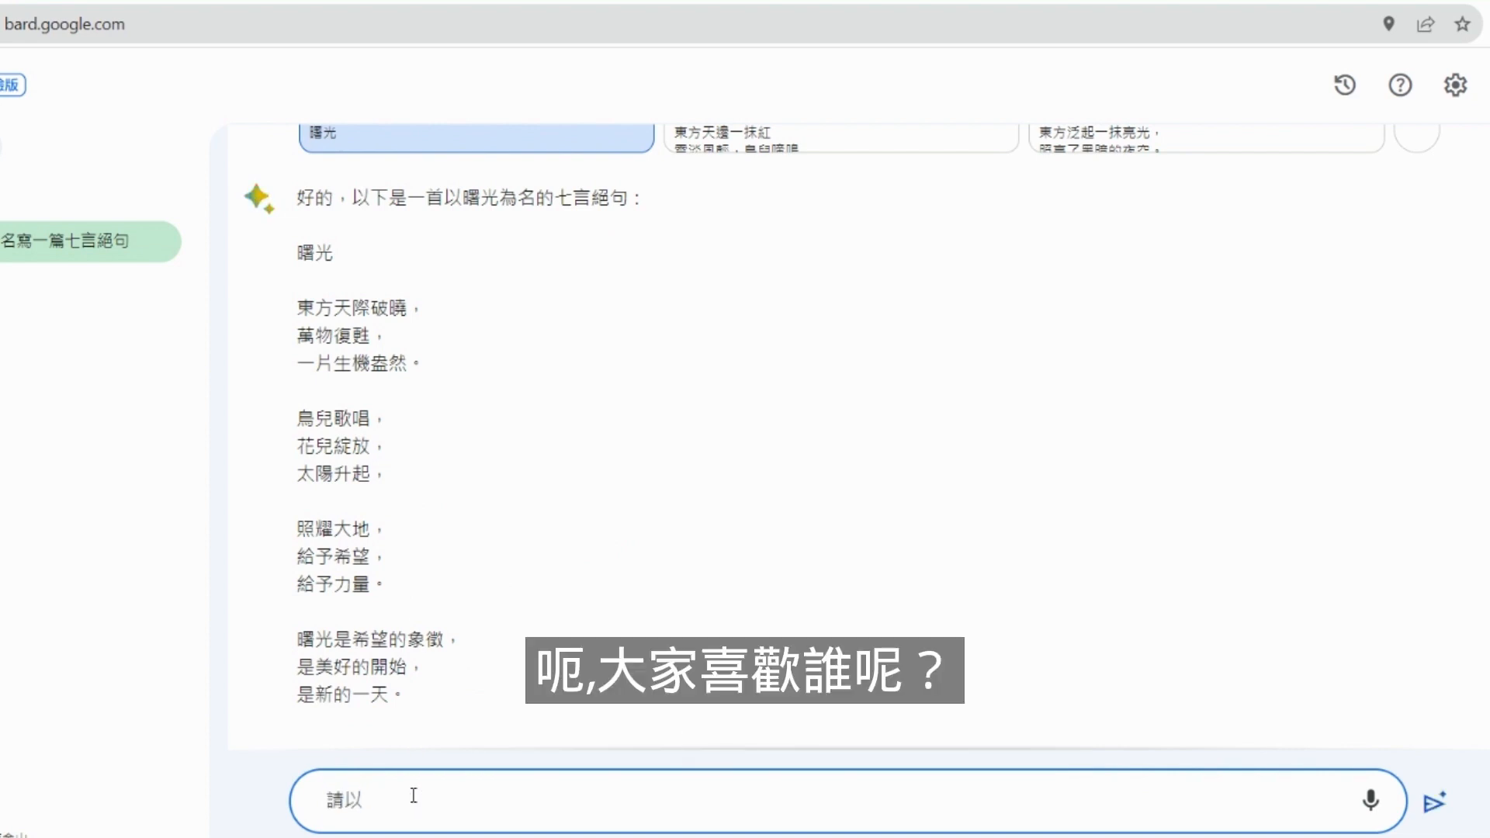
pyautogui.write('“我')
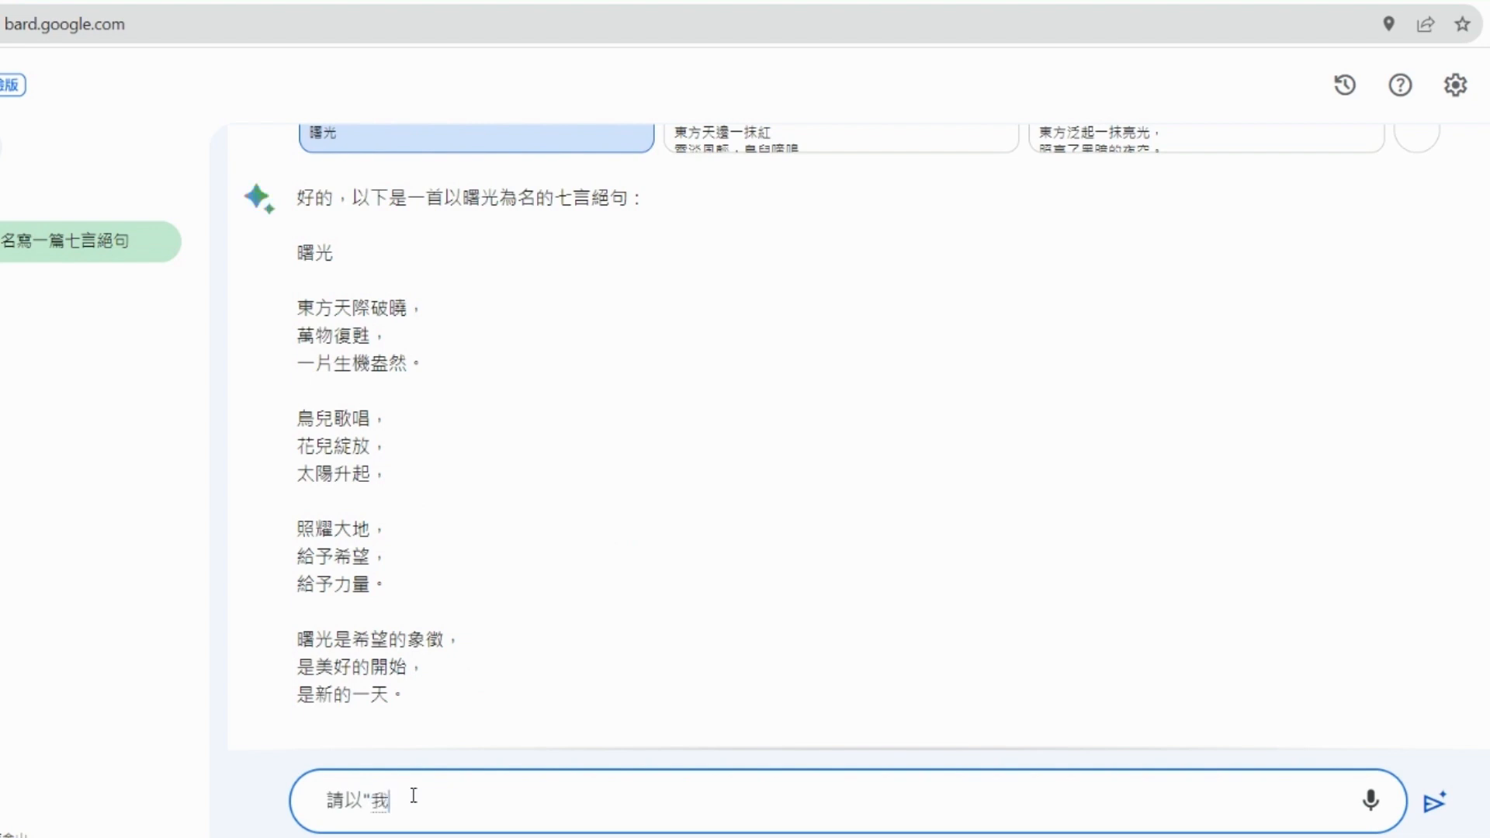
pyautogui.write('位置玲')
pyautogui.press('Return')
pyautogui.write('“寫一')
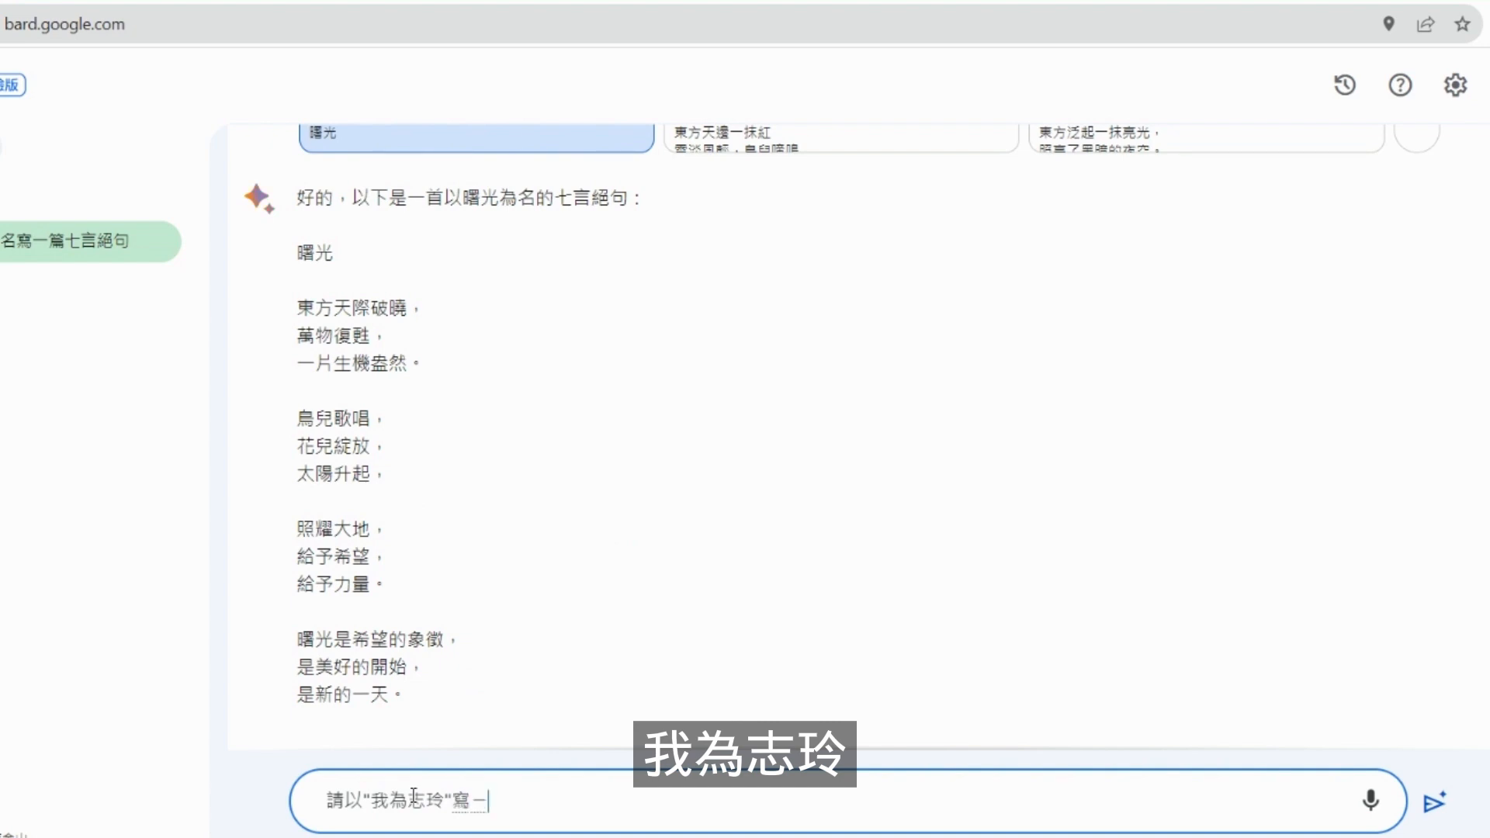
pyautogui.write('篇ㄘㄤ藏ㄊㄡ')
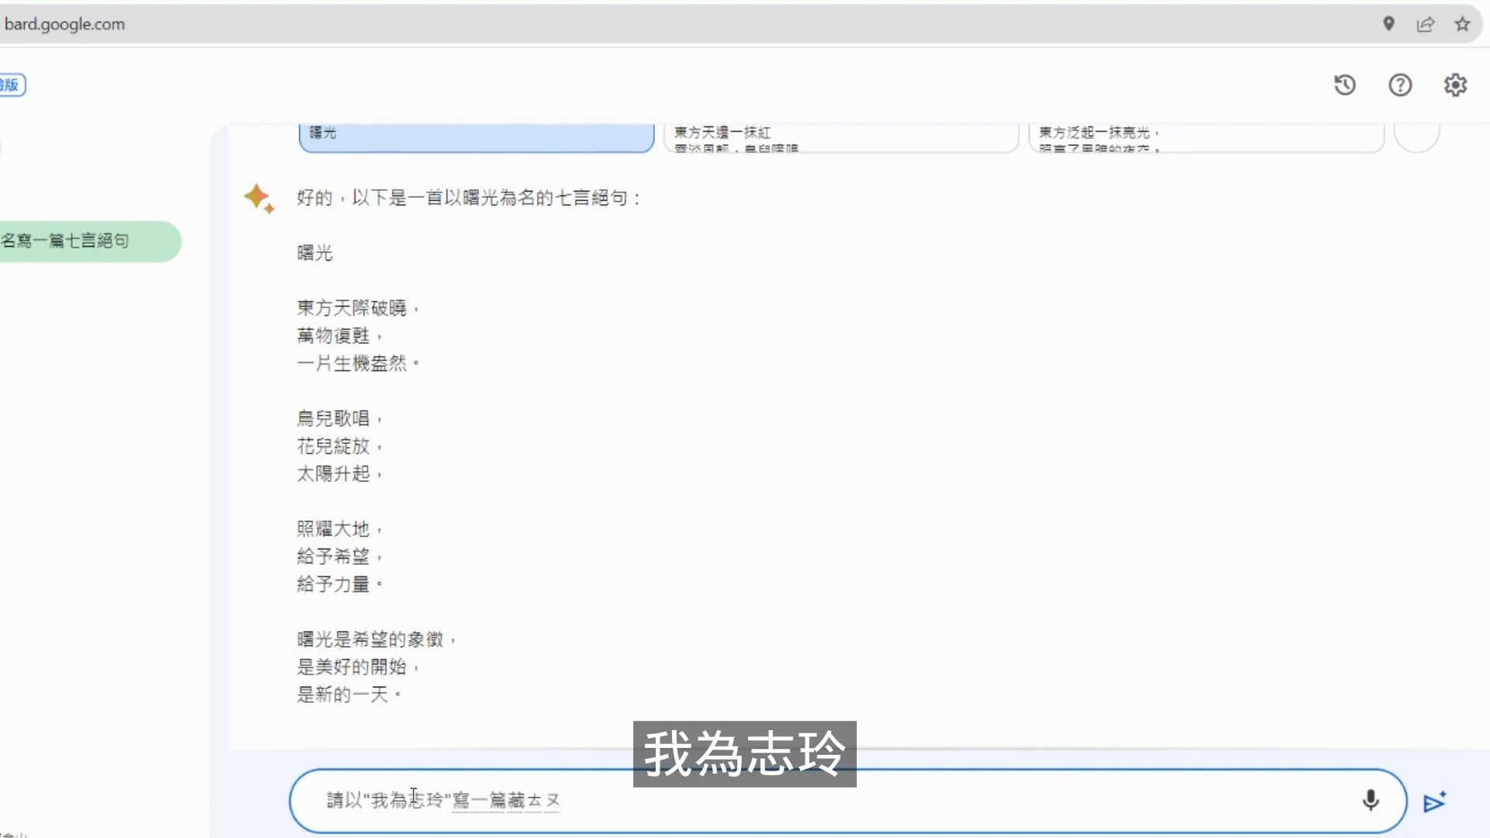
pyautogui.write('頭詩')
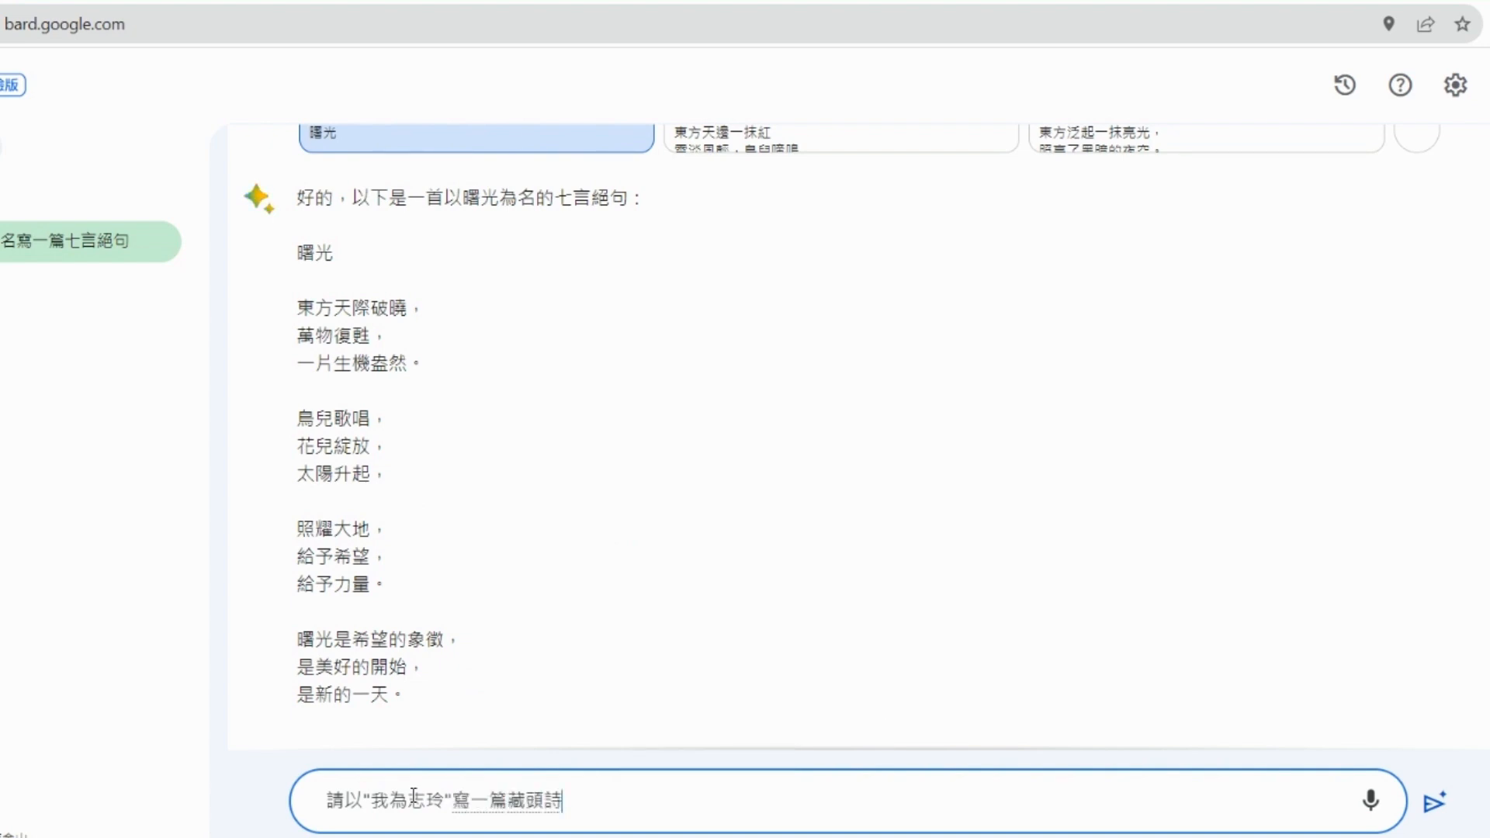
pyautogui.press('Return')
pyautogui.press('Return')
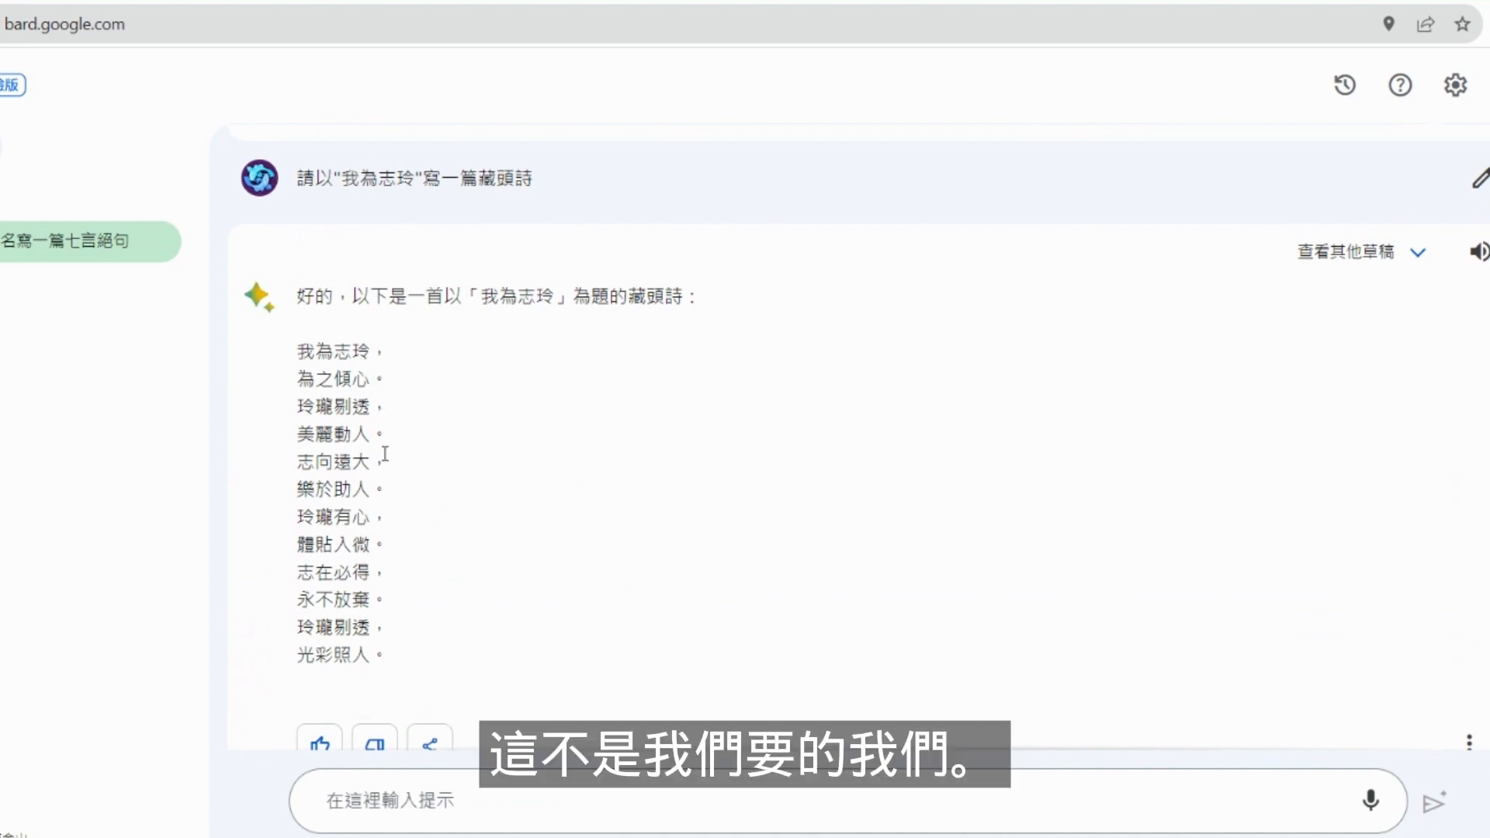
# - Write the new prompt text 請寫一篇表白藏頭詩，前四句分別必須包含我為志玲 without submitting it
pyautogui.click(461, 800)
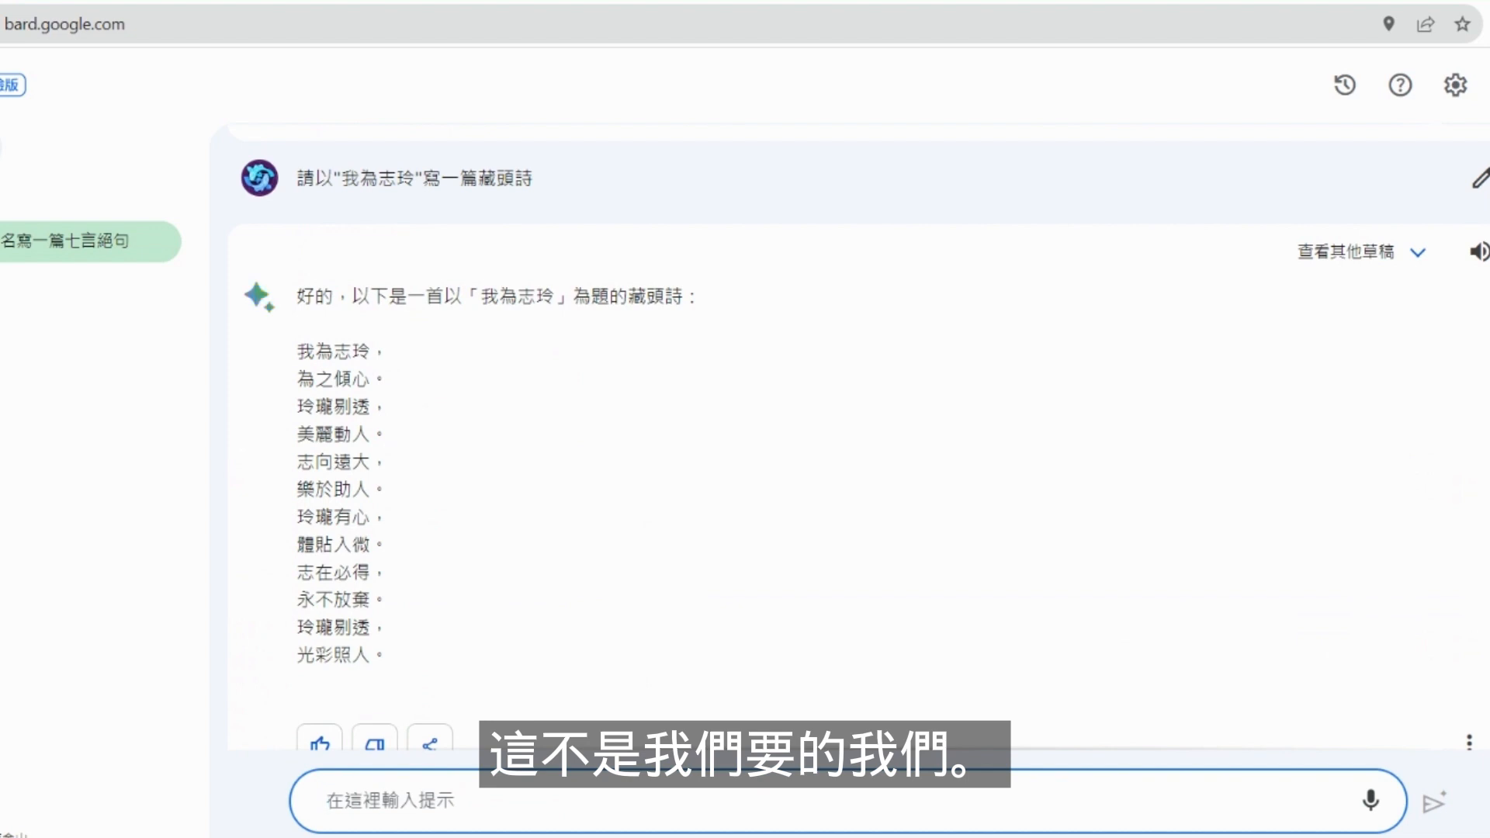
pyautogui.scroll(-1, 919, 515)
pyautogui.write('f')
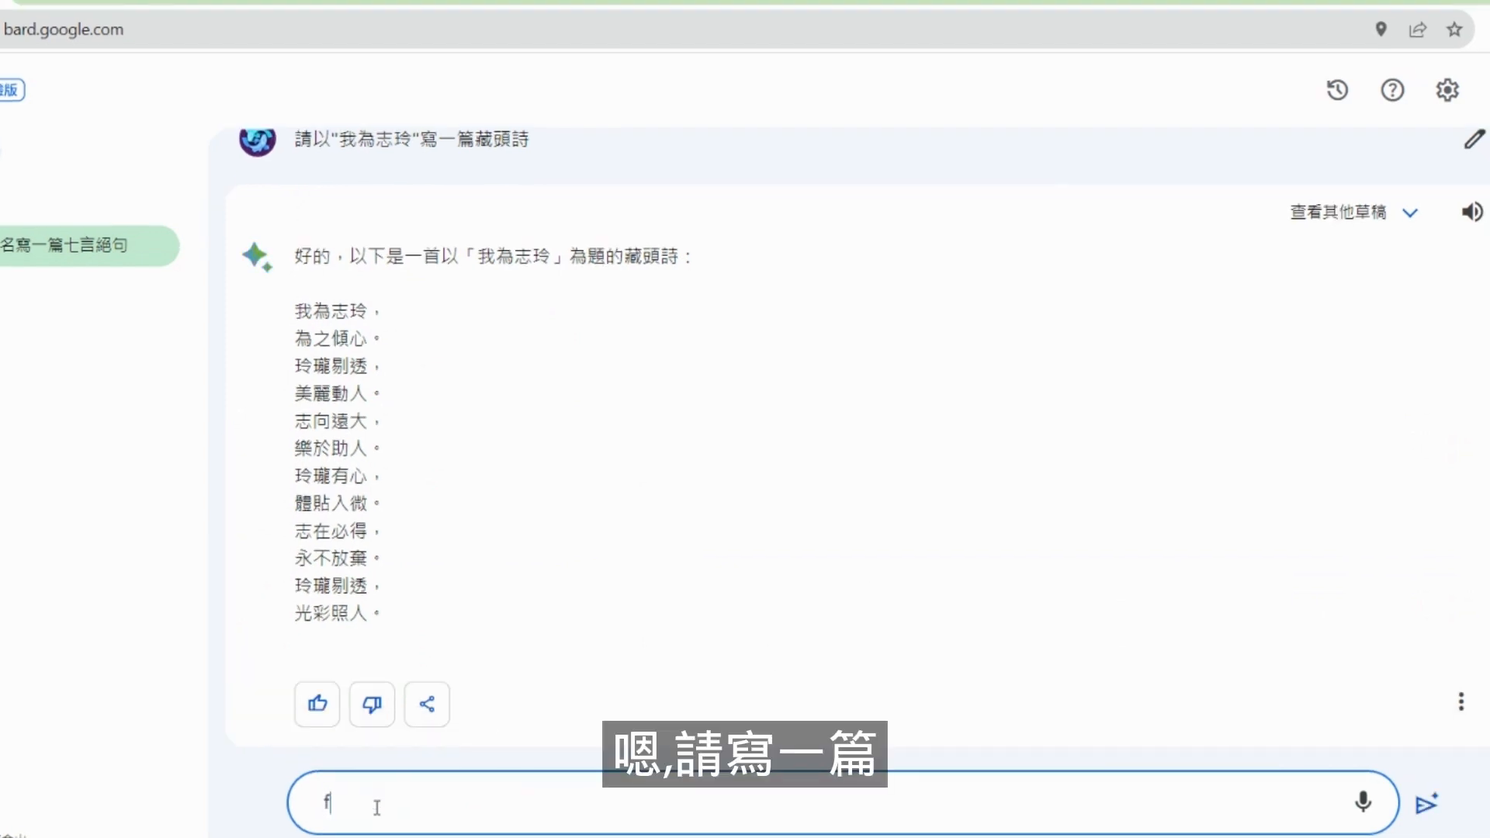
pyautogui.write('u/3vu,3u qu0 1ul3196h;6w.')
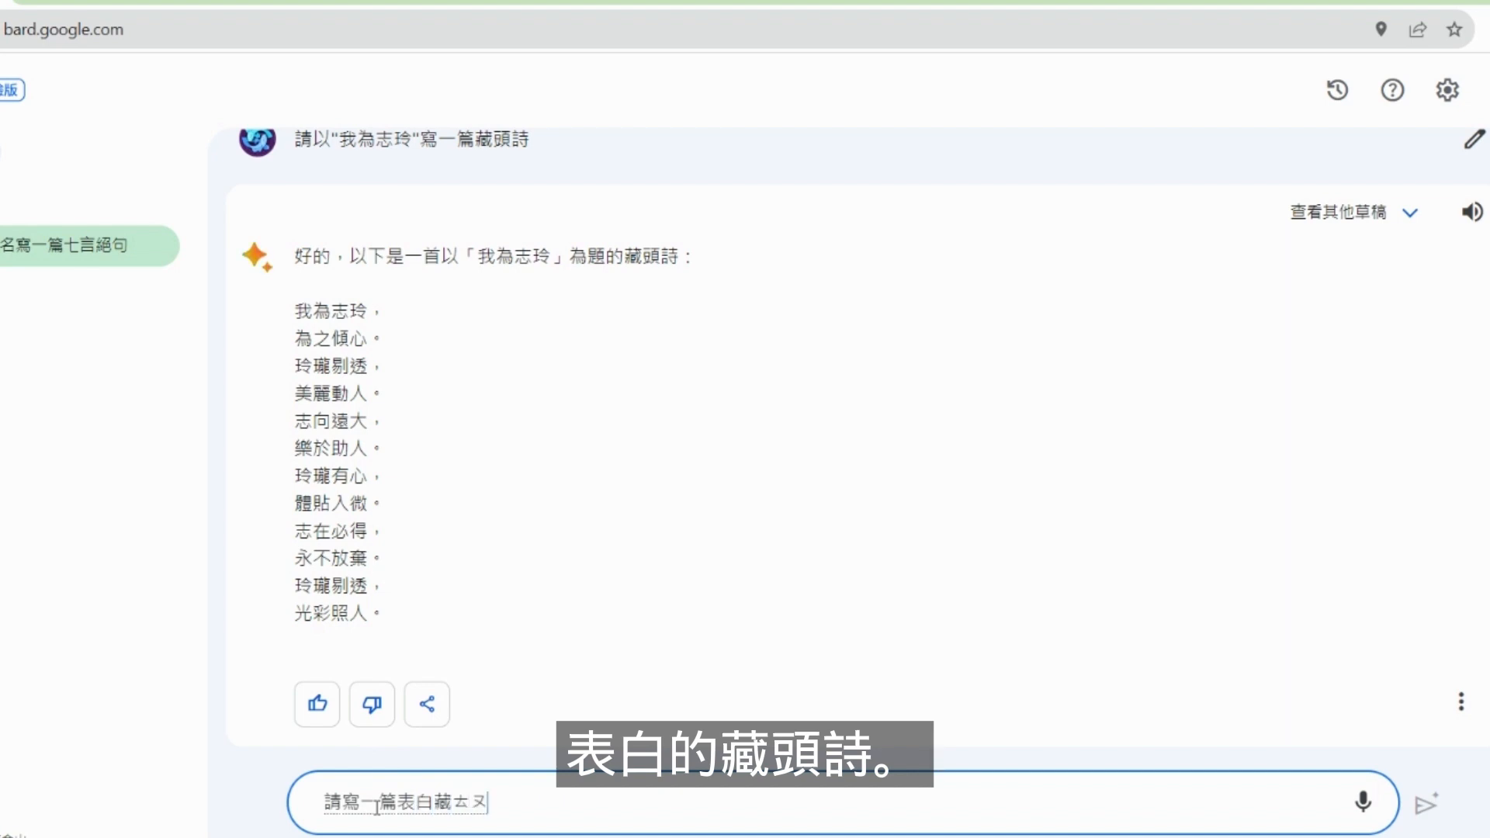
pyautogui.write('6g')
pyautogui.press('Return')
pyautogui.write('<fu06n4r')
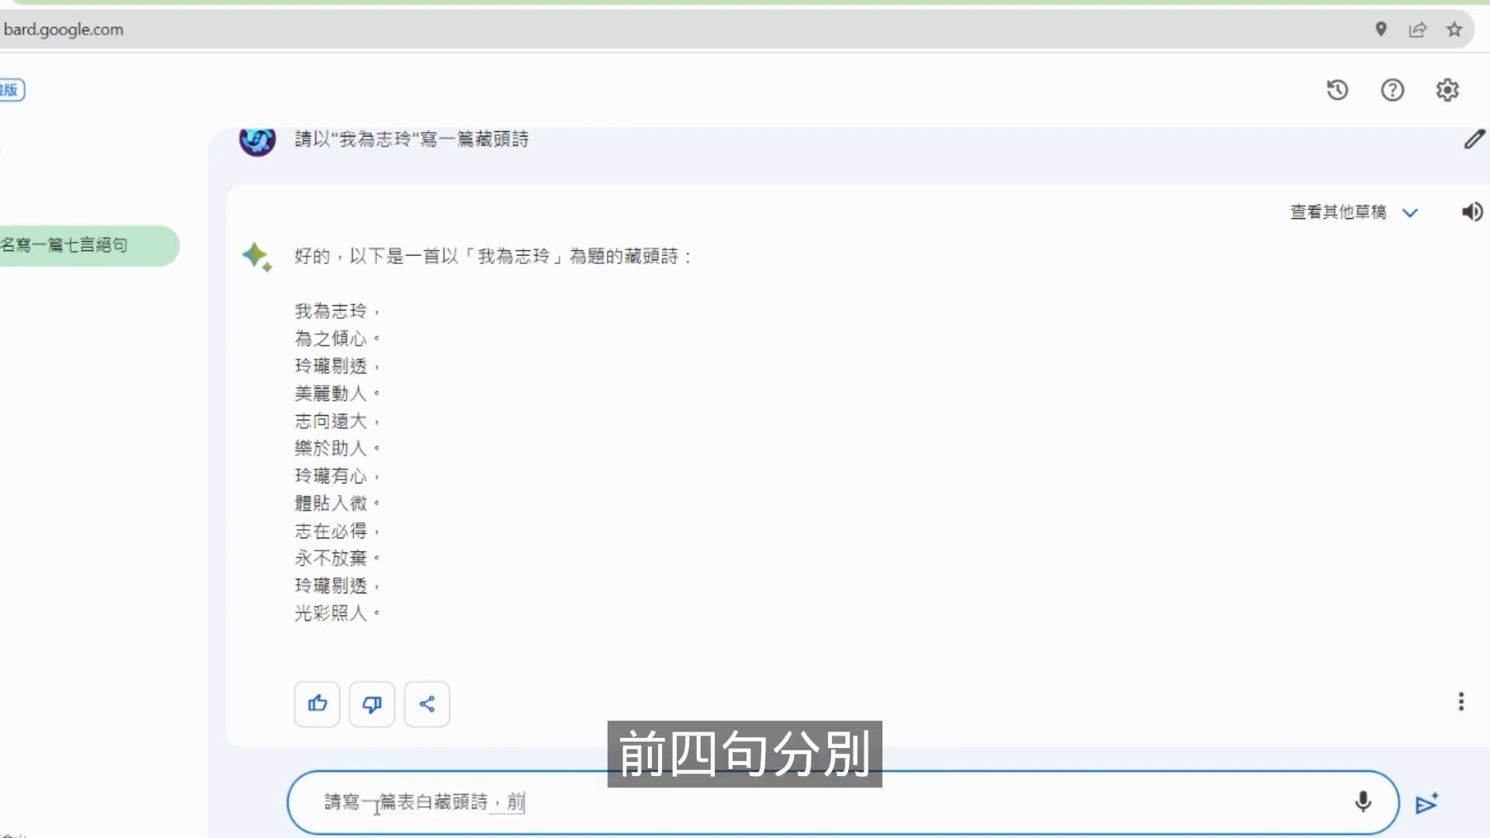
pyautogui.write('m4zp 1u,61u4v')
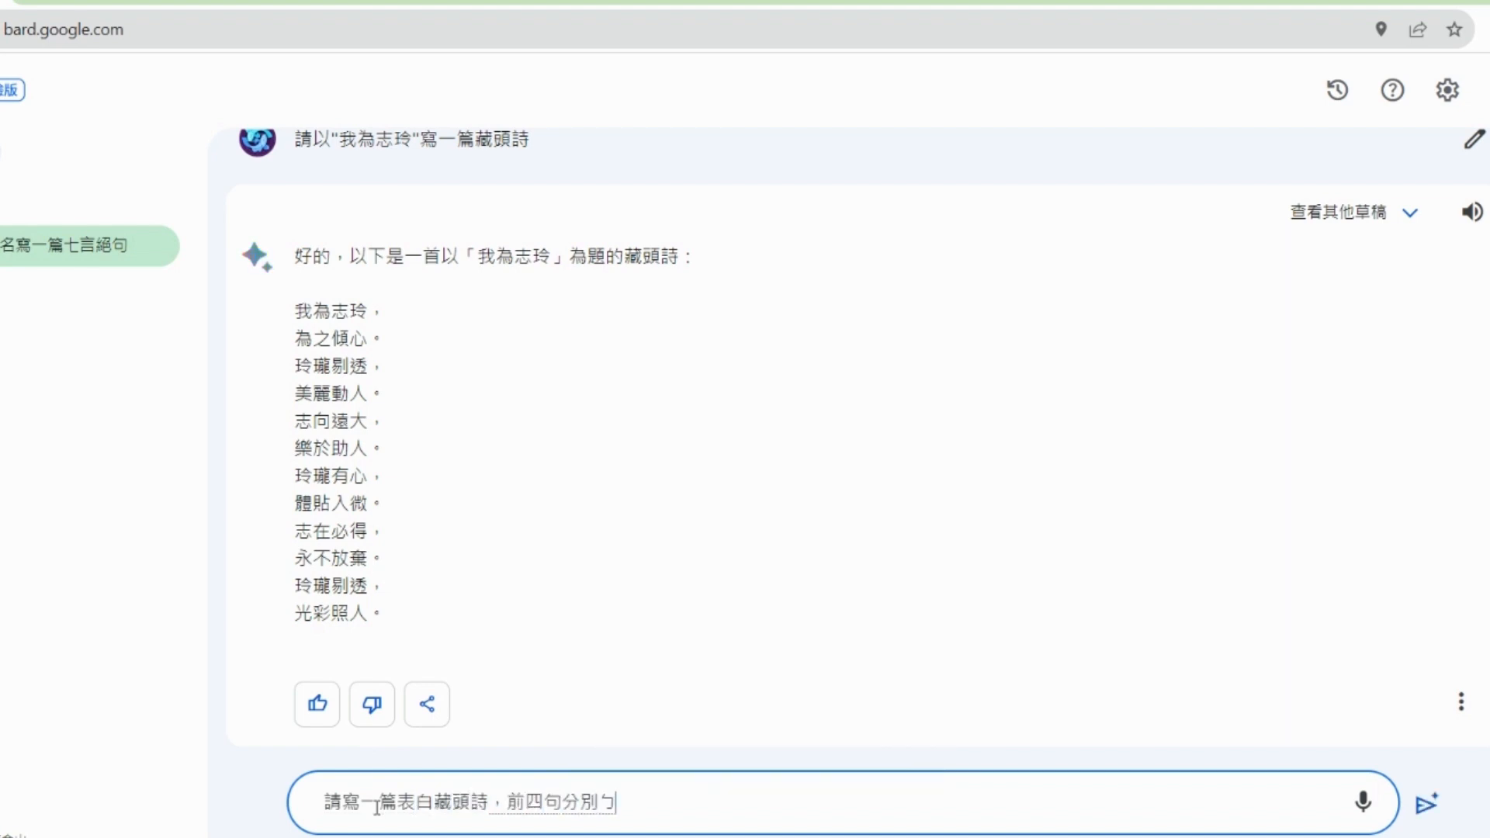
pyautogui.write('m 1l c06')
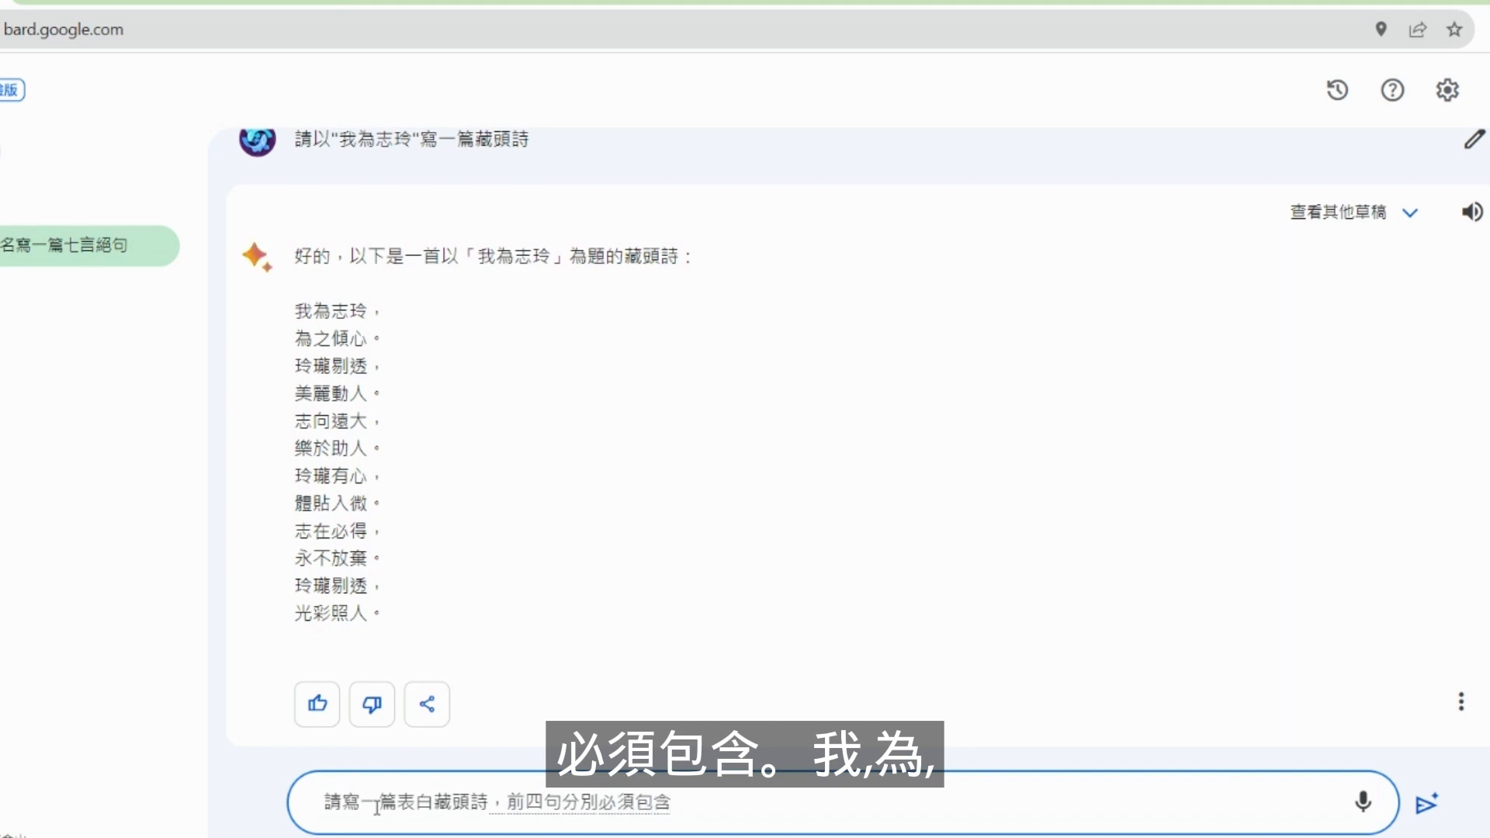
pyautogui.write('ji3jo6')
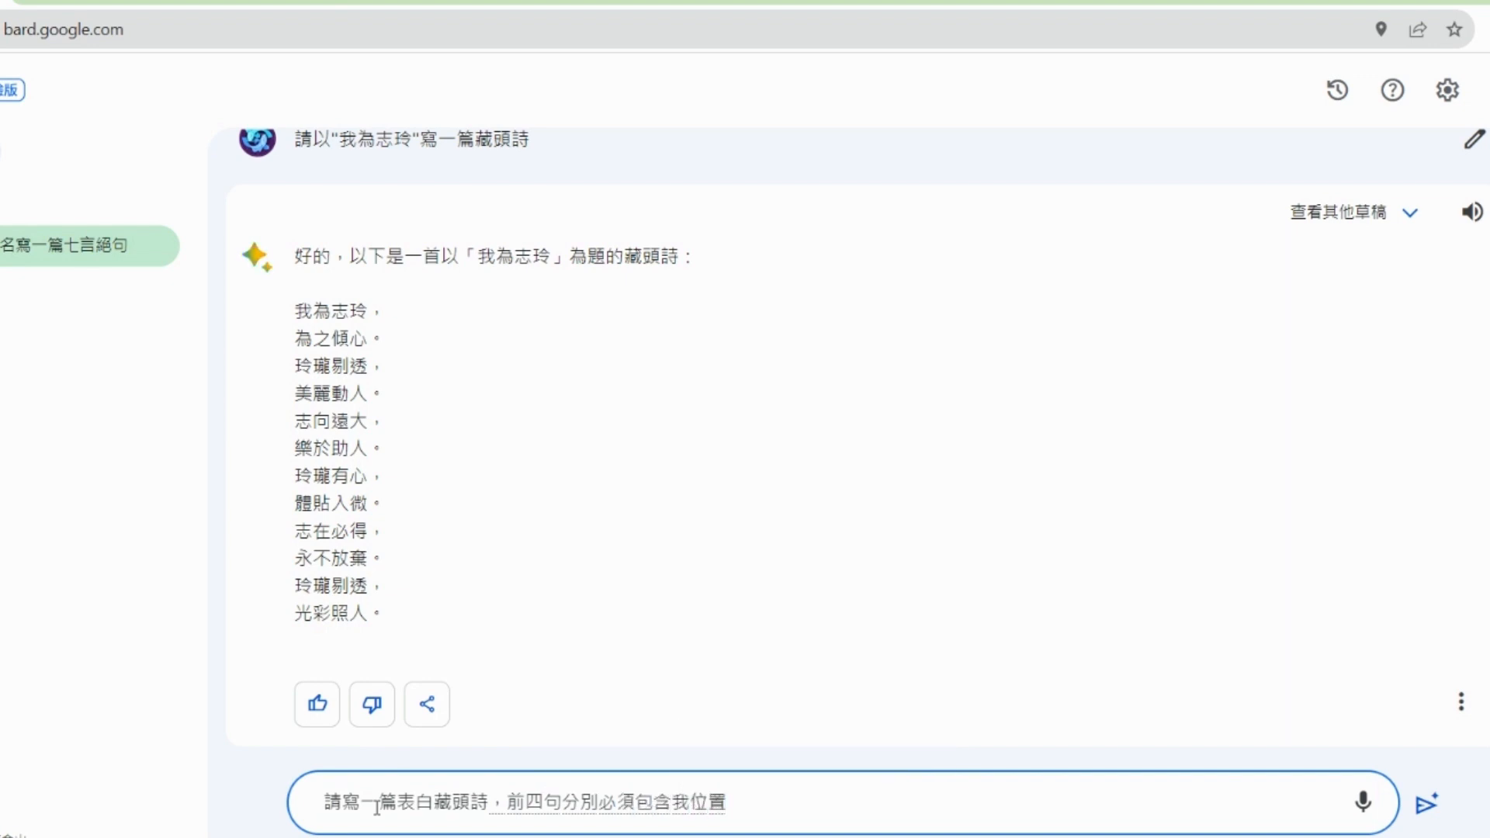
pyautogui.write('54xu/6')
pyautogui.press('Return')
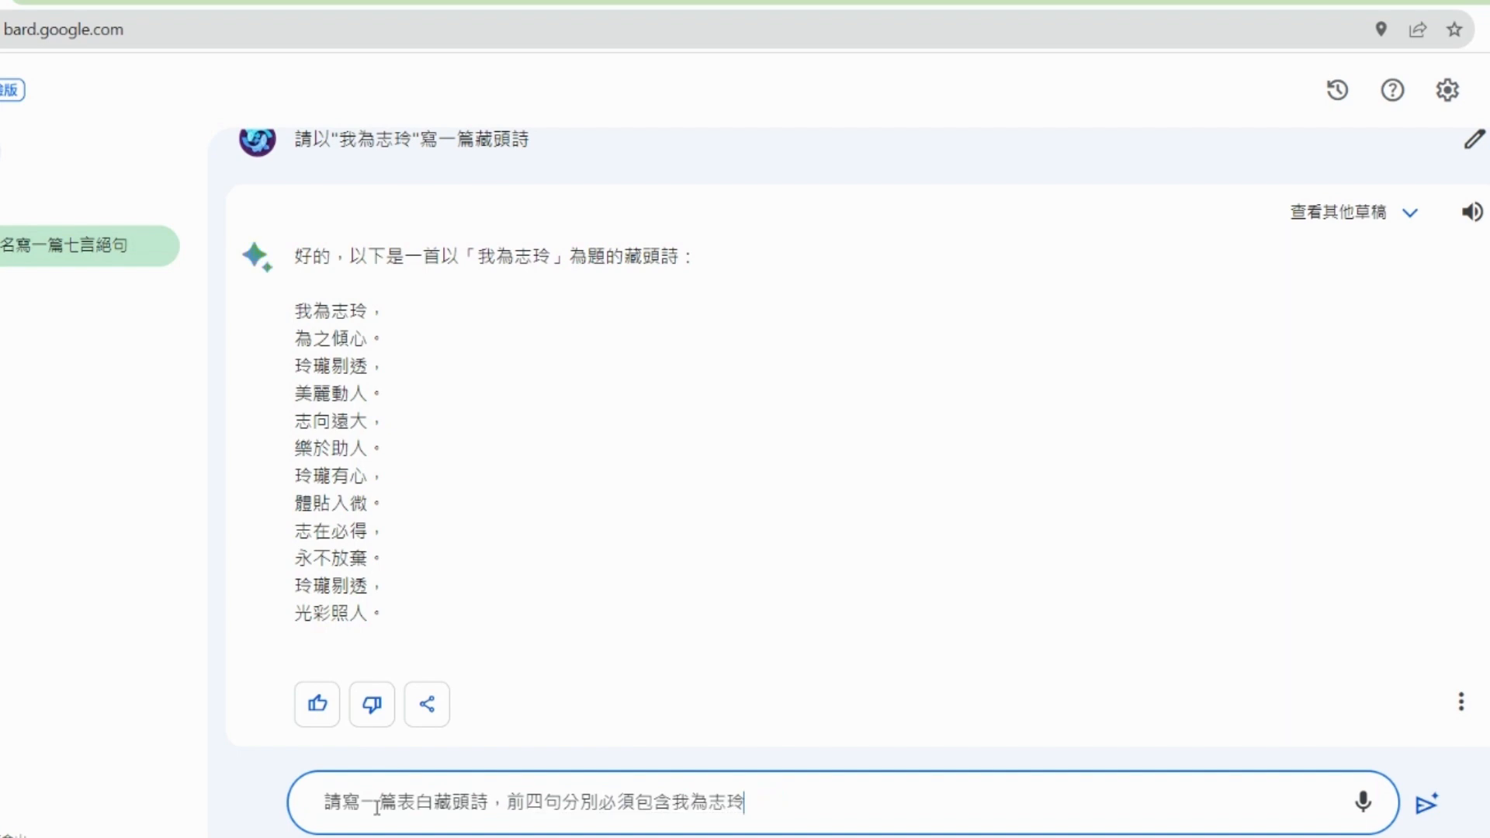
# - Quote the four characters separately as "我"，"為"，"志"，"玲" with full-width commas between them, and submit the prompt
pyautogui.write('"')
pyautogui.press('Right')
pyautogui.write('"')
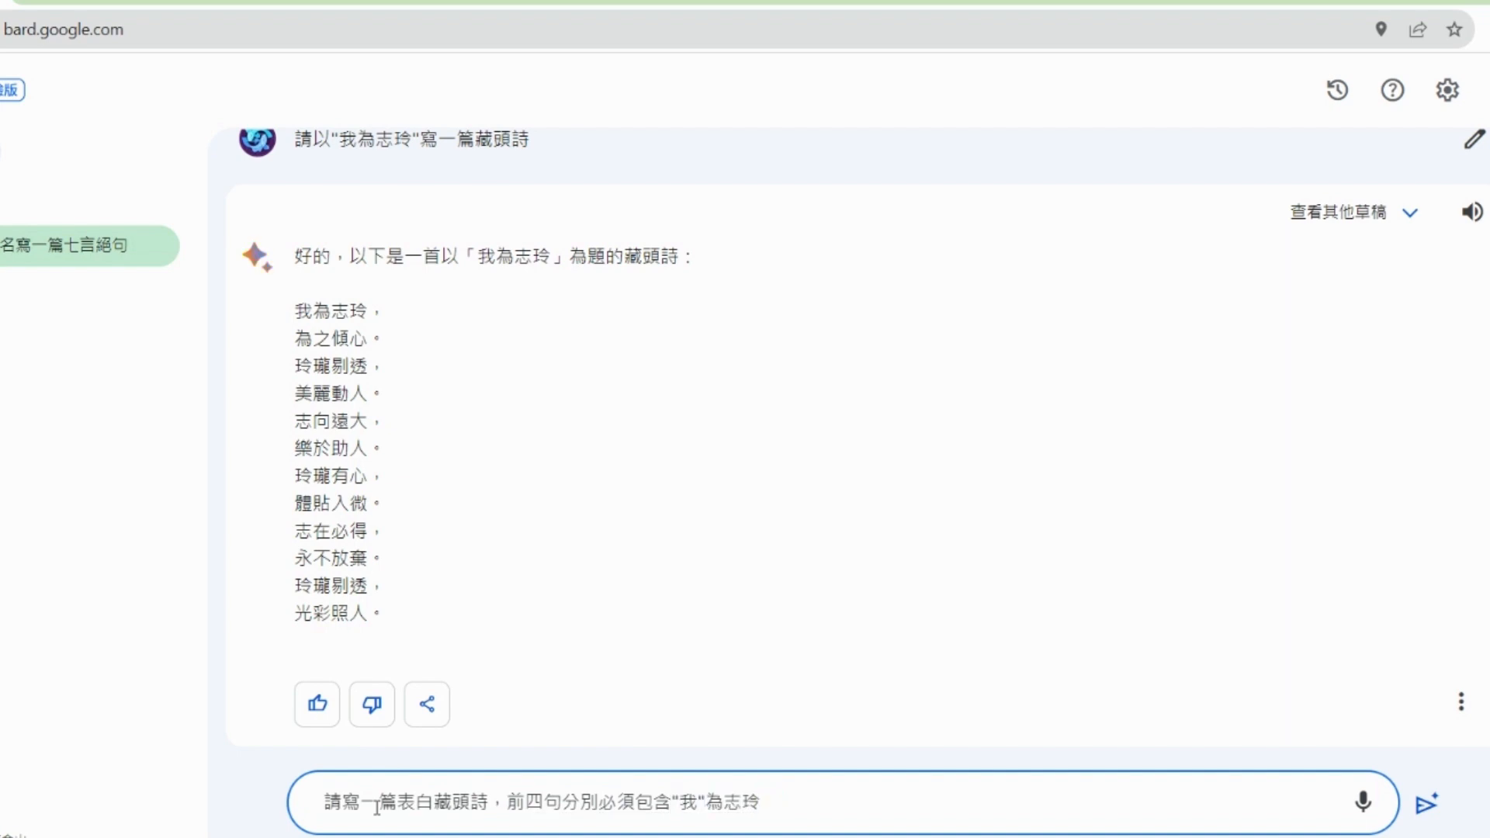
pyautogui.write(',"')
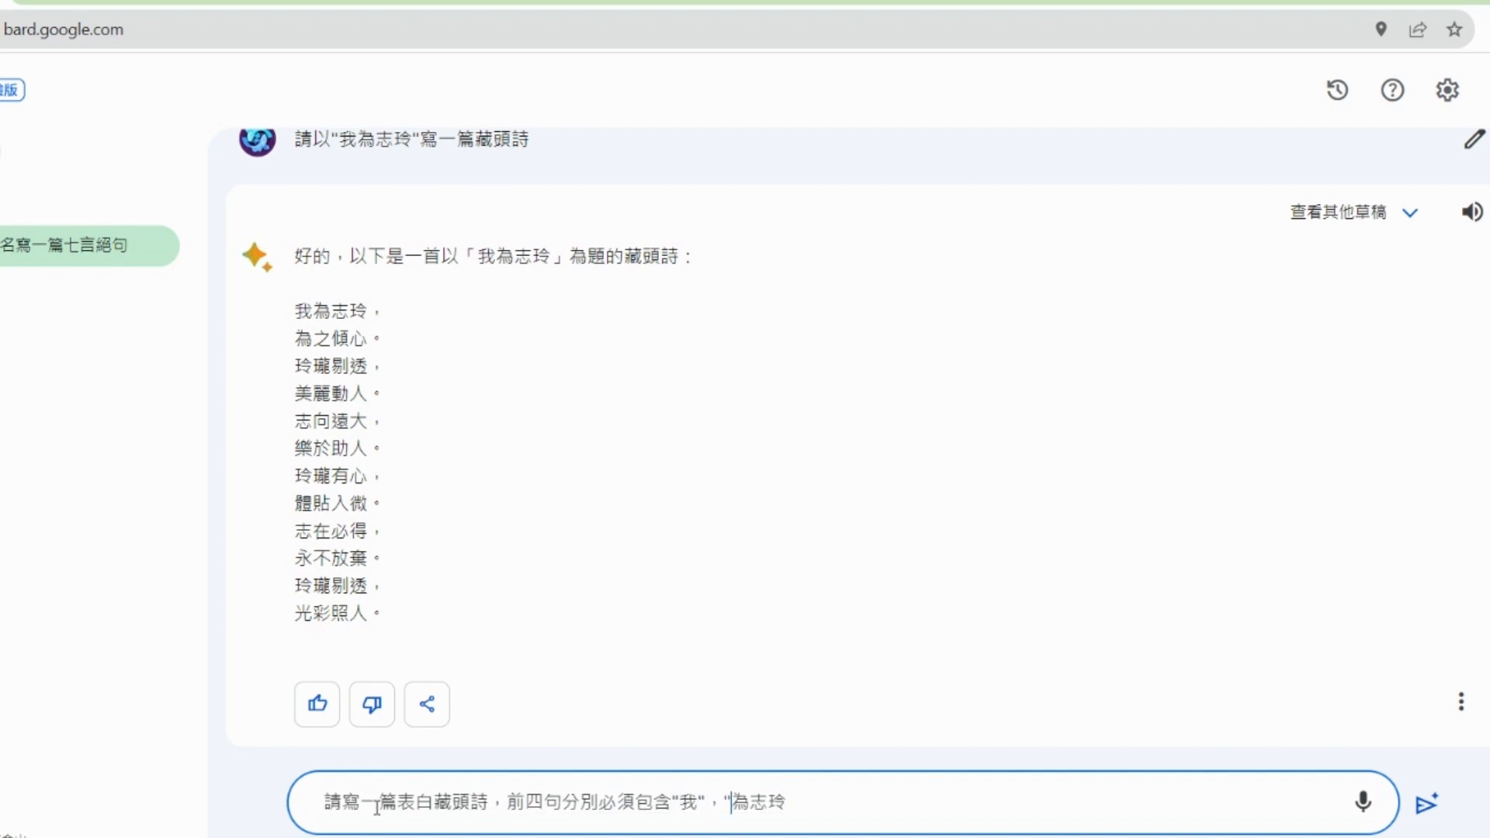
pyautogui.press('Right')
pyautogui.write('","')
pyautogui.press('Right')
pyautogui.write('"')
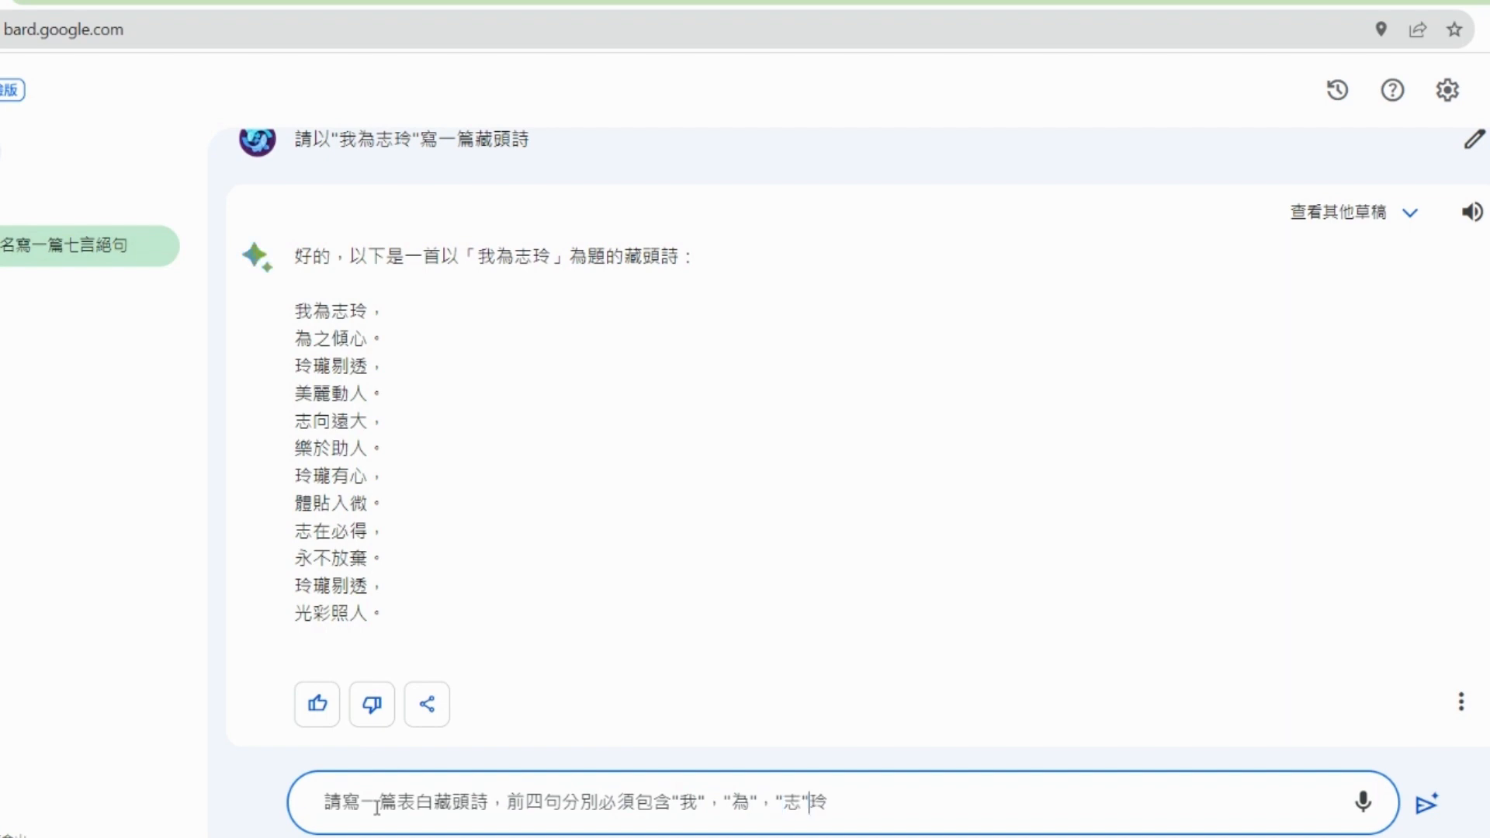
pyautogui.write(',"')
pyautogui.press('Return')
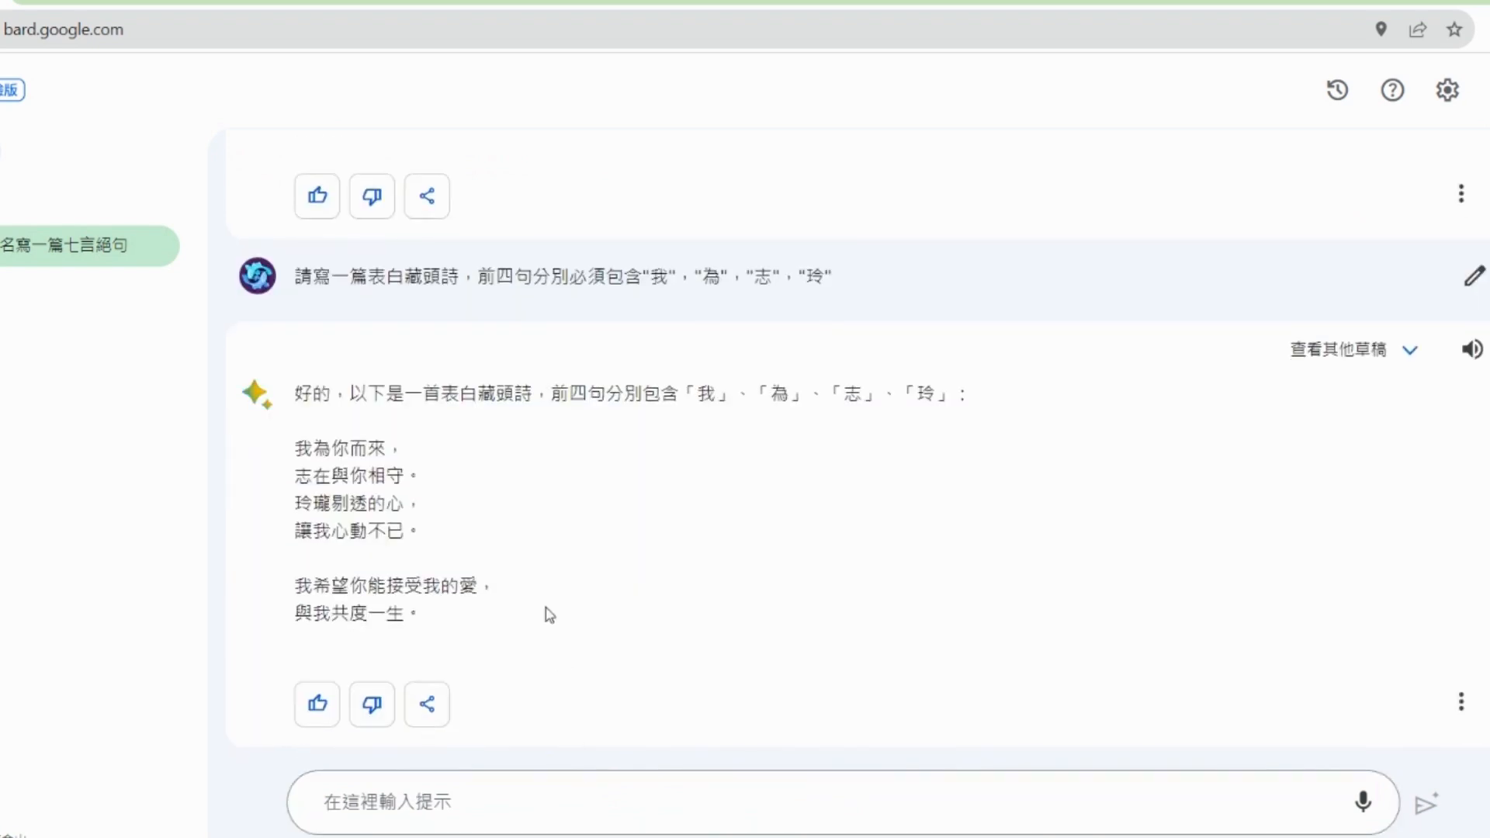
# - Show the other drafts of the confession acrostic and read drafts 2 and 3
pyautogui.click(1370, 353)
pyautogui.click(809, 453)
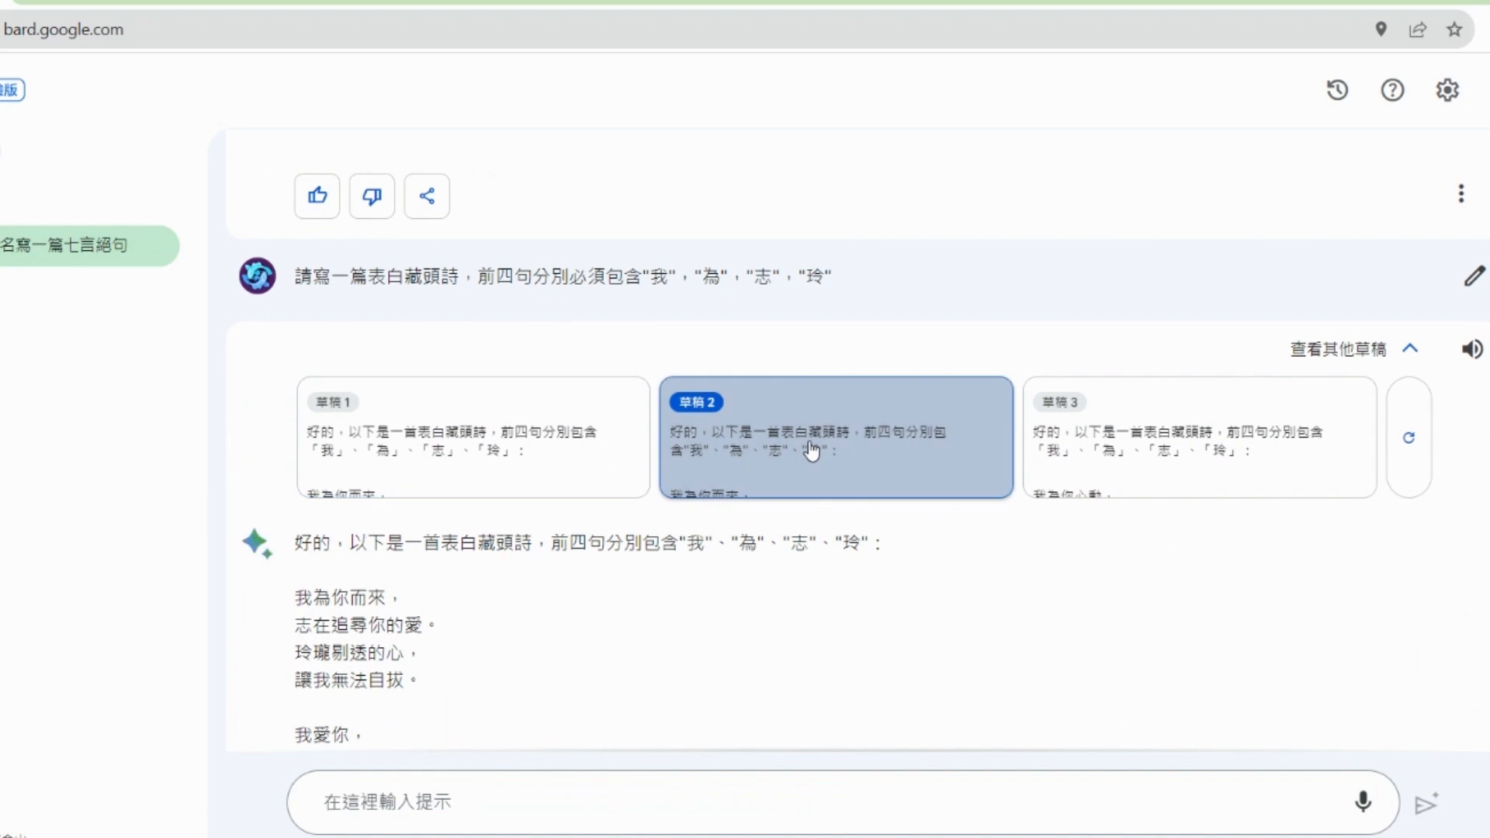
pyautogui.click(1057, 442)
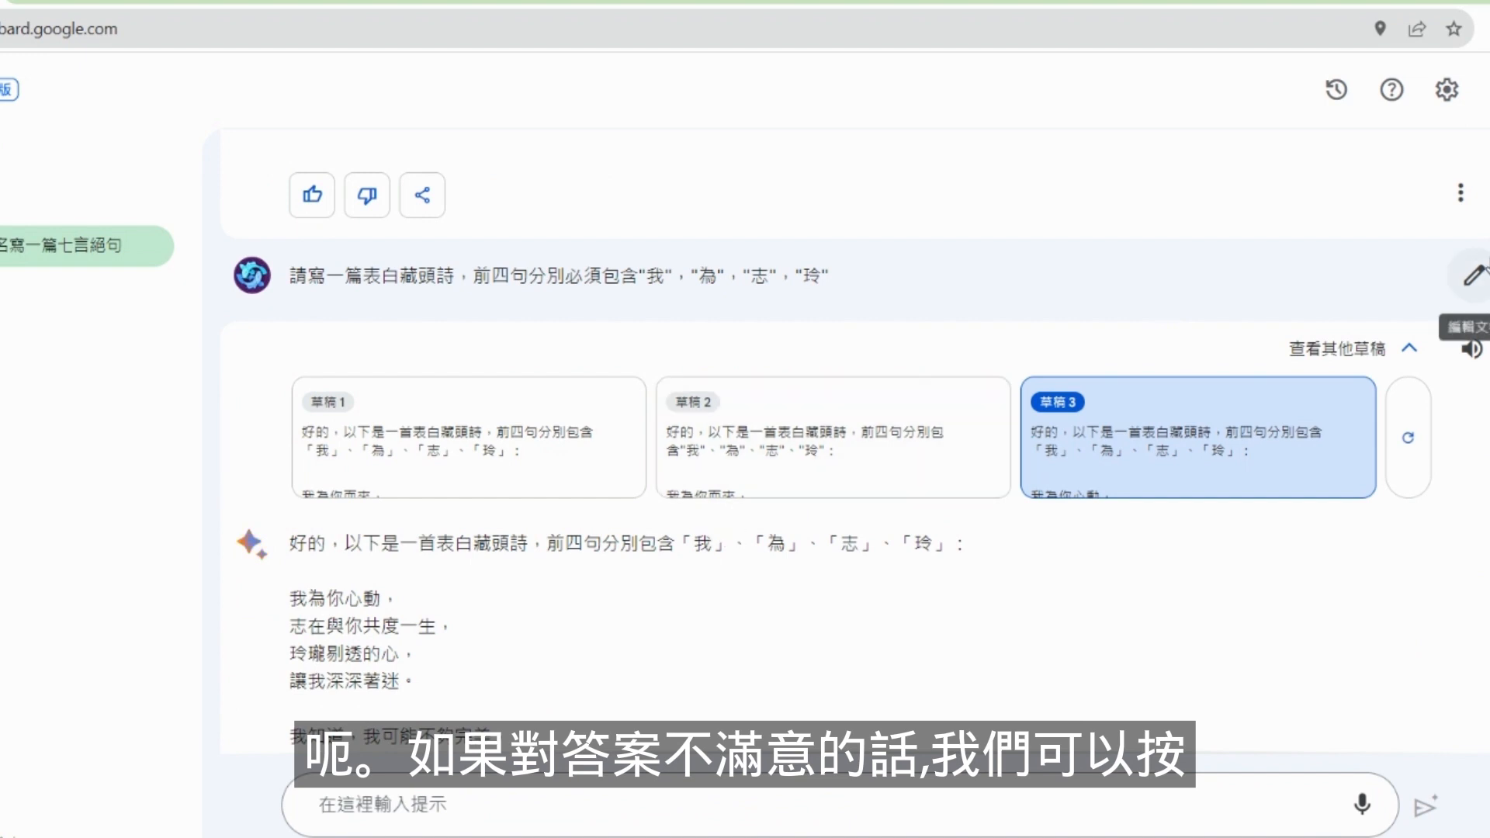
# - Edit the submitted prompt to separate "我","為","志","玲" with half-width commas, and regenerate the answer
pyautogui.click(1473, 276)
pyautogui.click(708, 289)
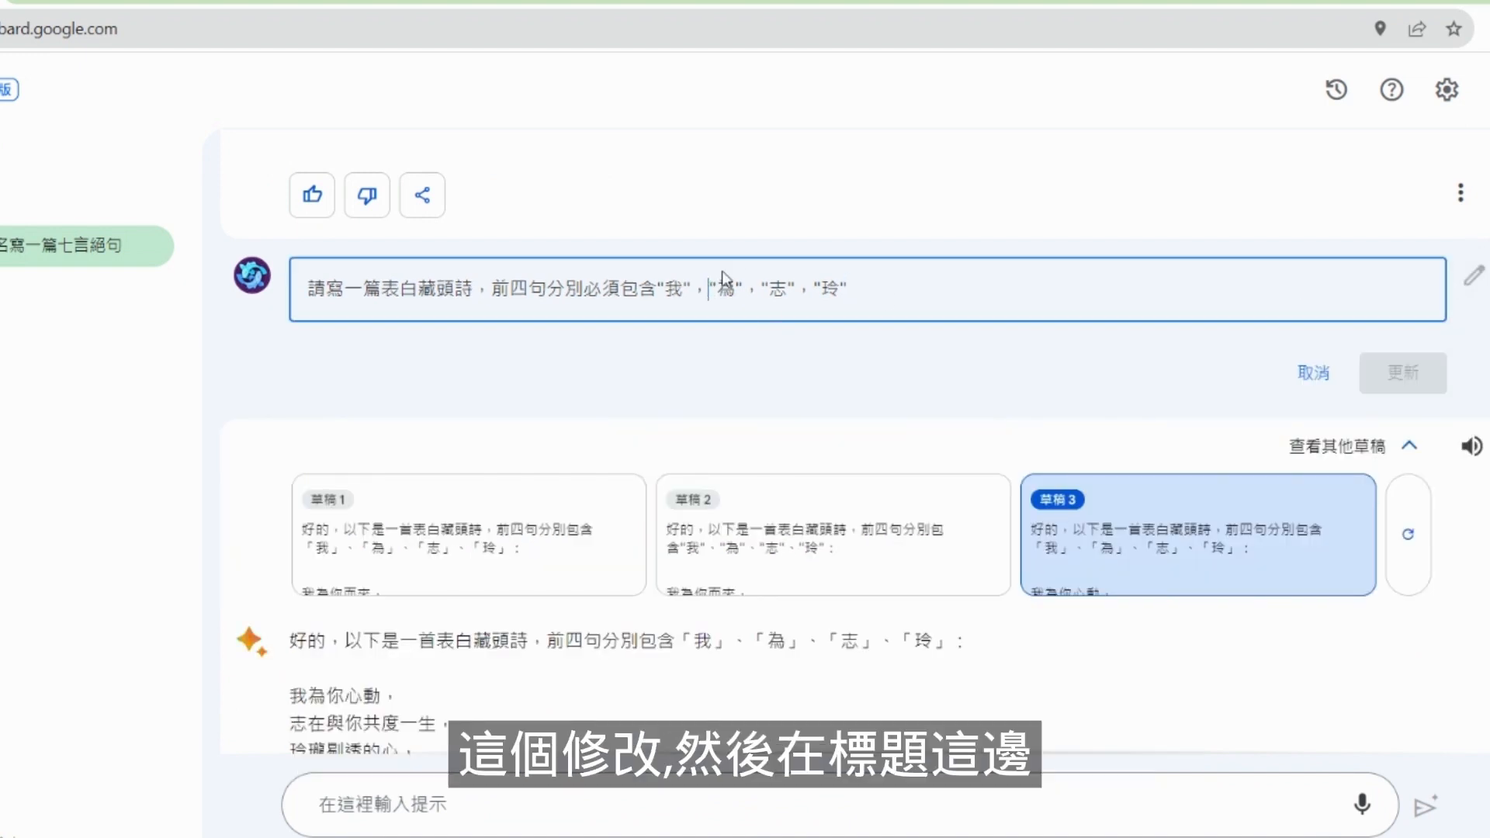
pyautogui.press('BackSpace')
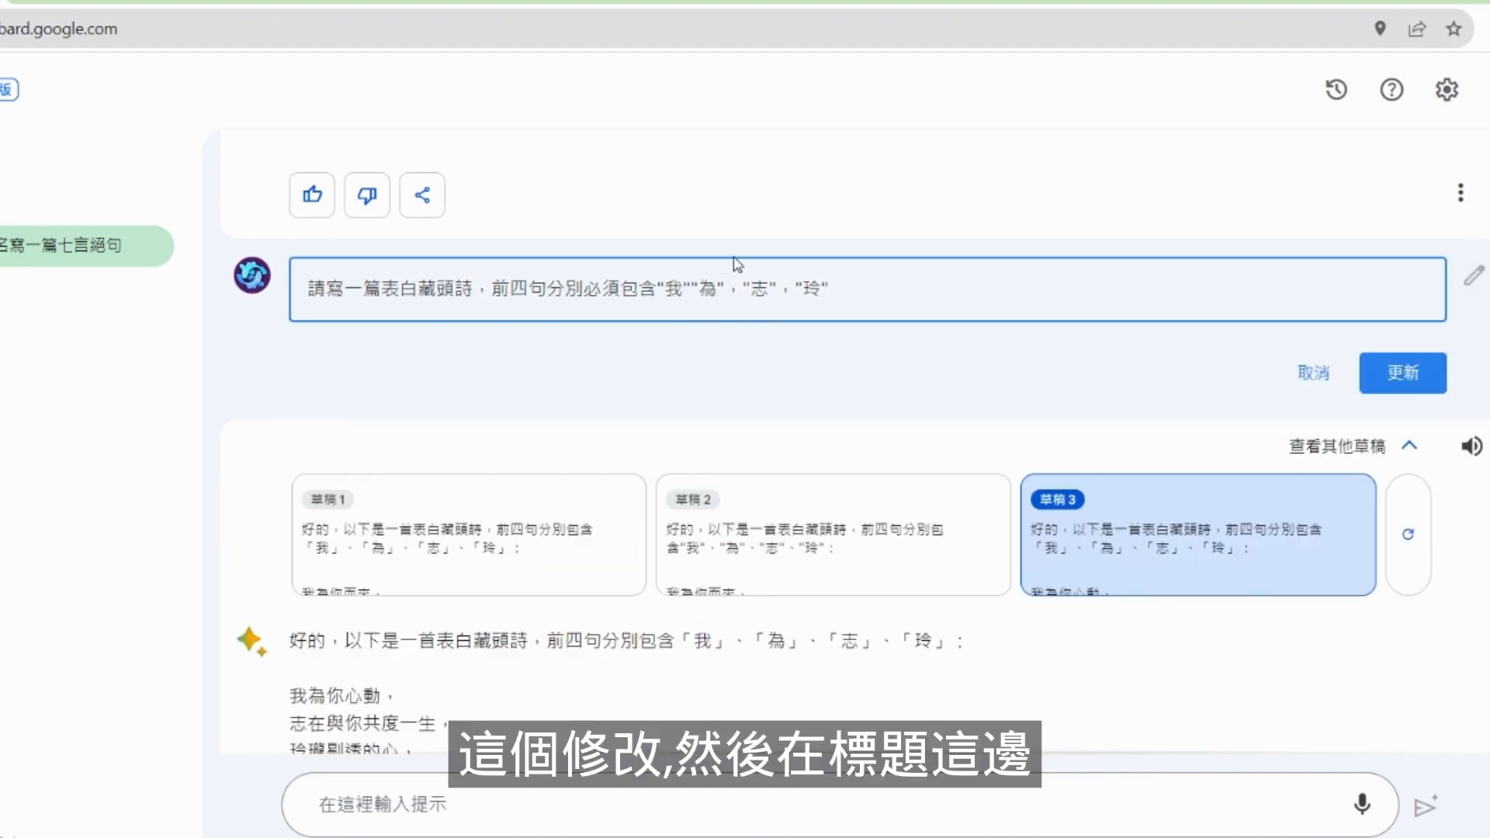
pyautogui.write(',')
pyautogui.press('Right')
pyautogui.press('Right')
pyautogui.press('Right')
pyautogui.press('Delete')
pyautogui.write(',')
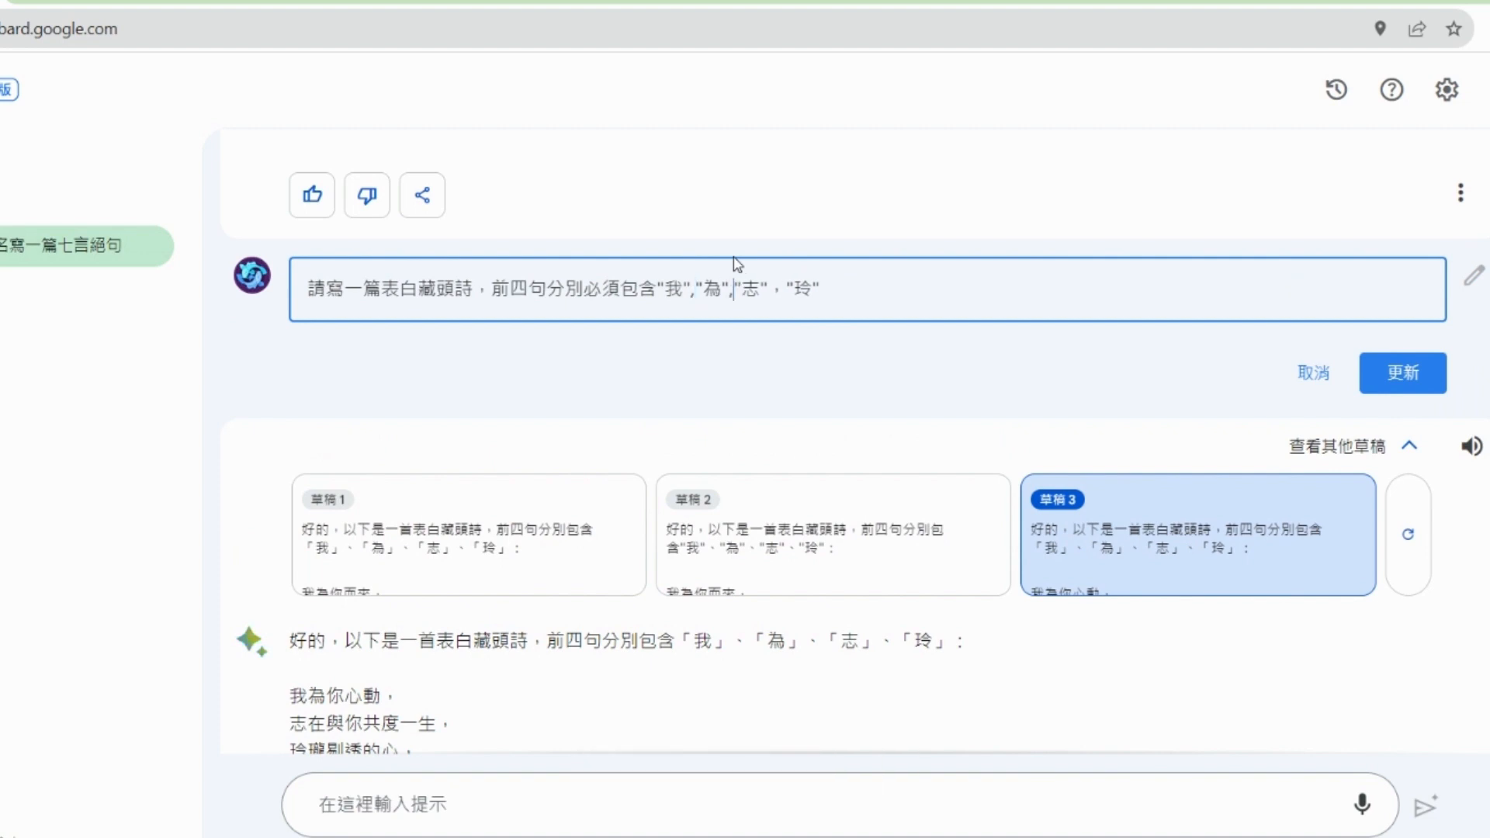
pyautogui.press('BackSpace')
pyautogui.write(',')
pyautogui.press('Right')
pyautogui.press('Right')
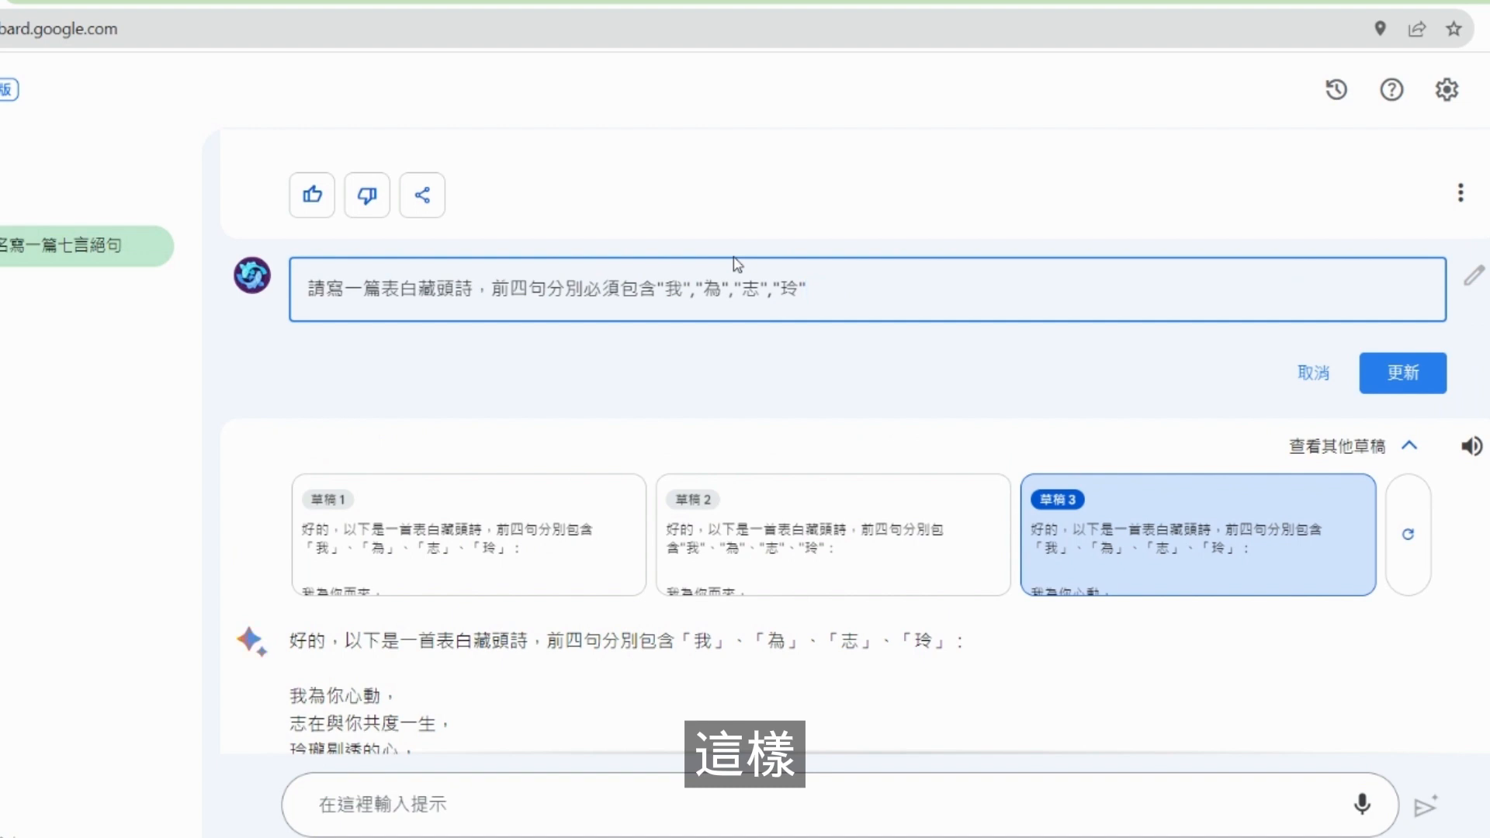
pyautogui.press('Return')
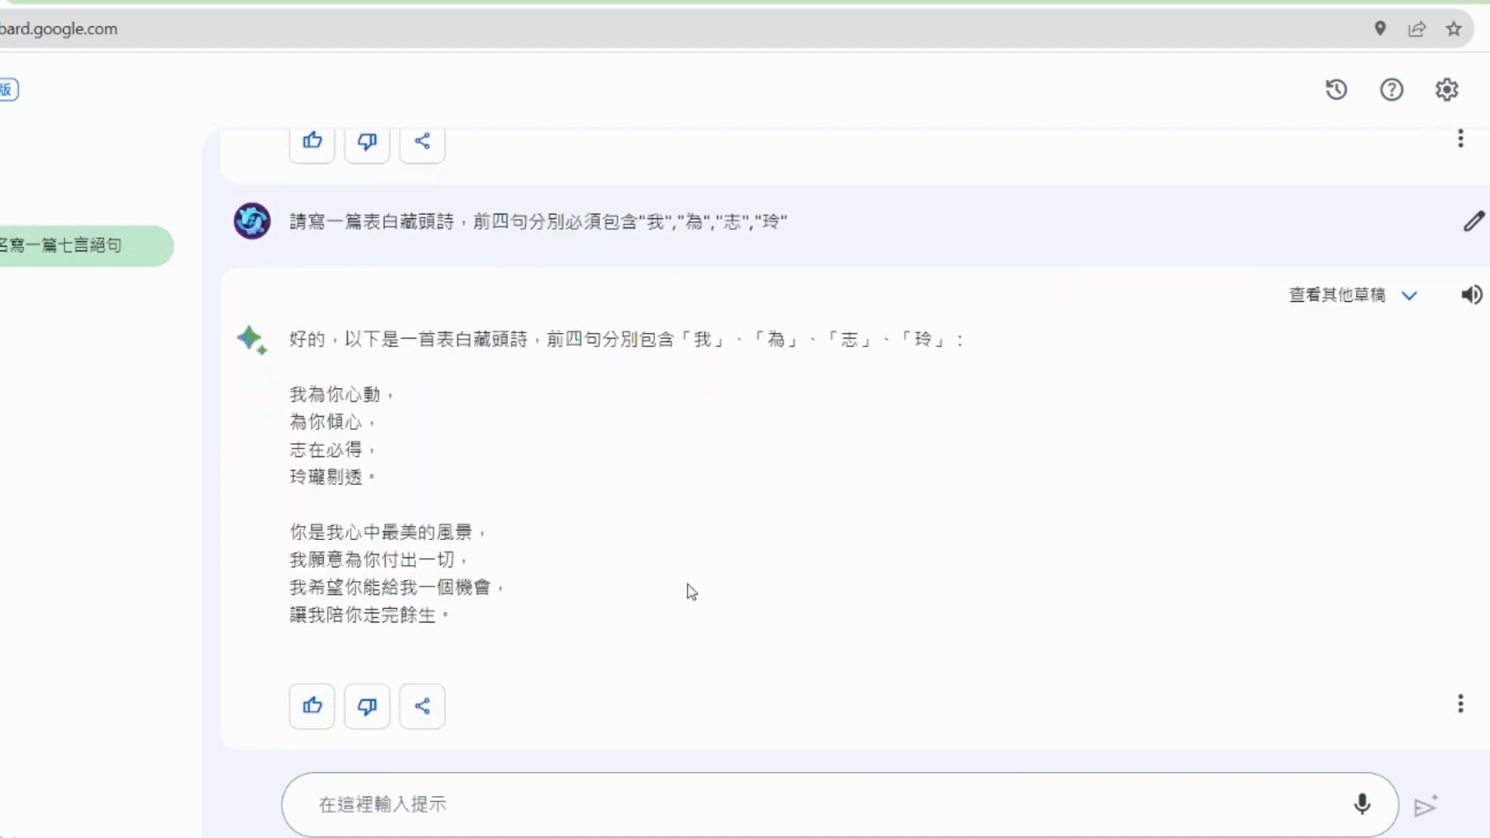
# - Compare drafts 2 and 3 of the regenerated poem, and check the first four lines of draft 3 for the required characters
pyautogui.click(1411, 298)
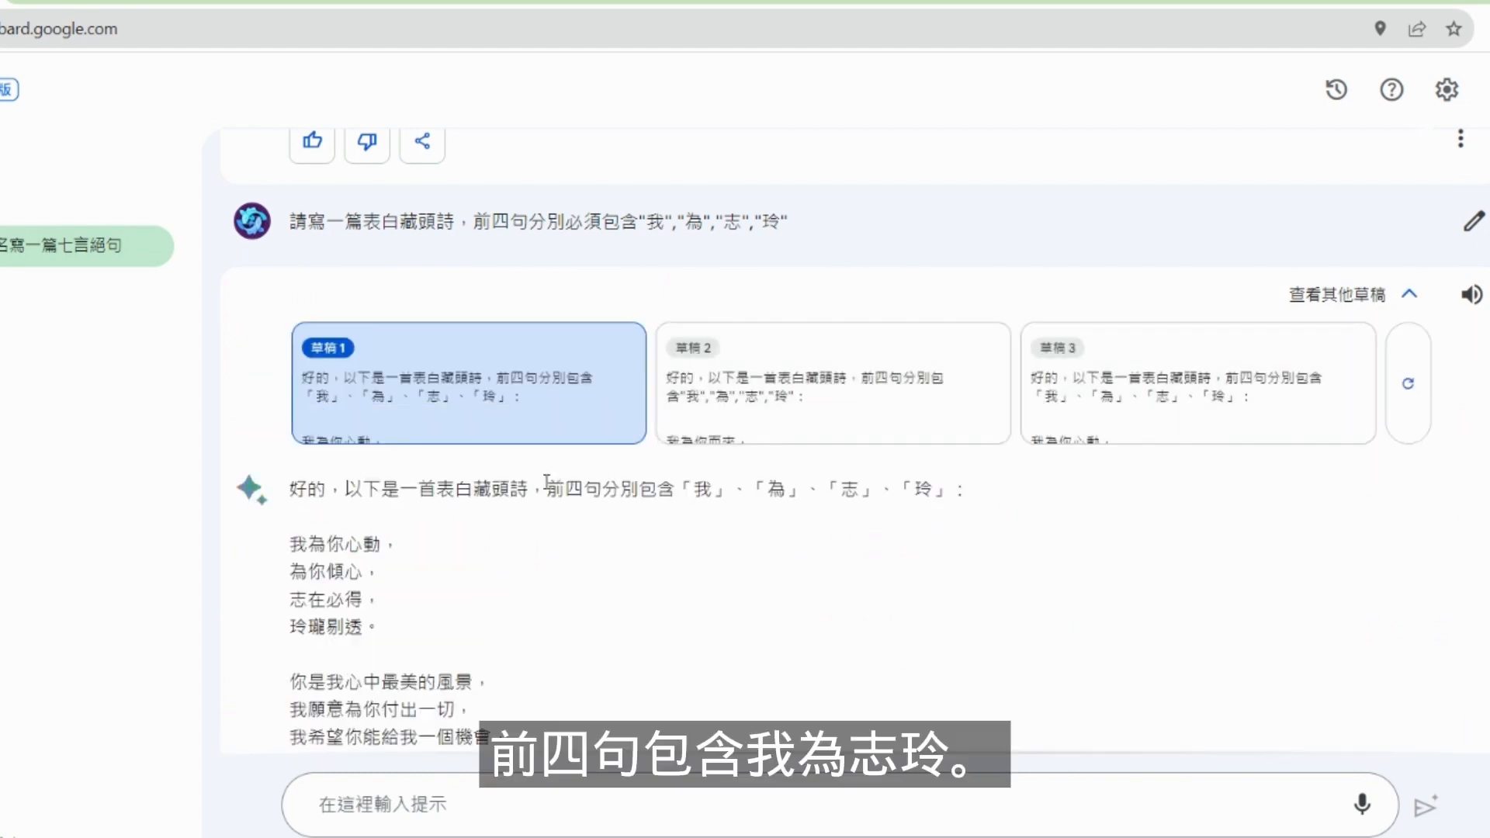
pyautogui.click(998, 431)
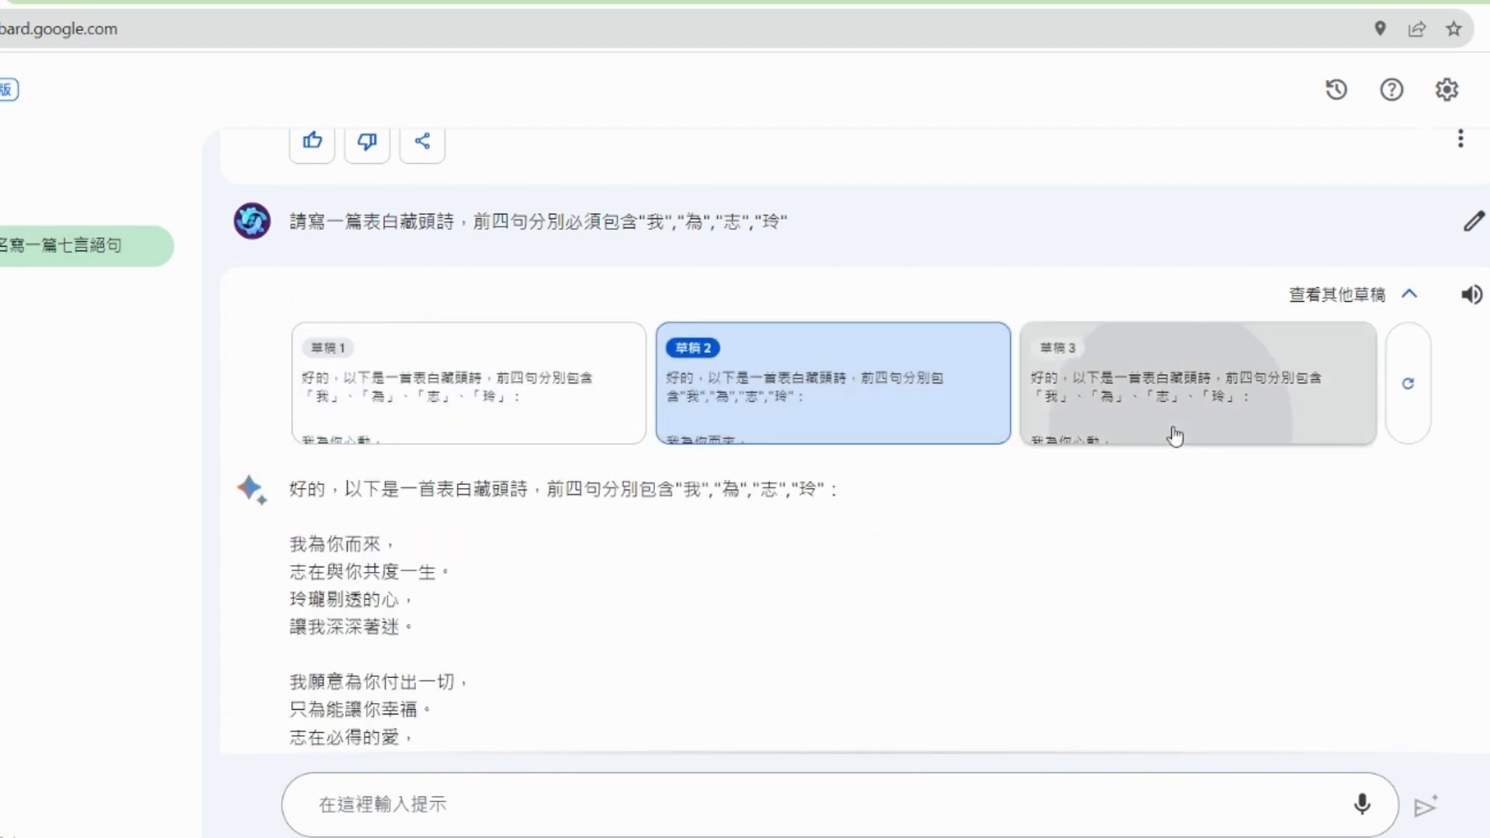
pyautogui.click(1173, 435)
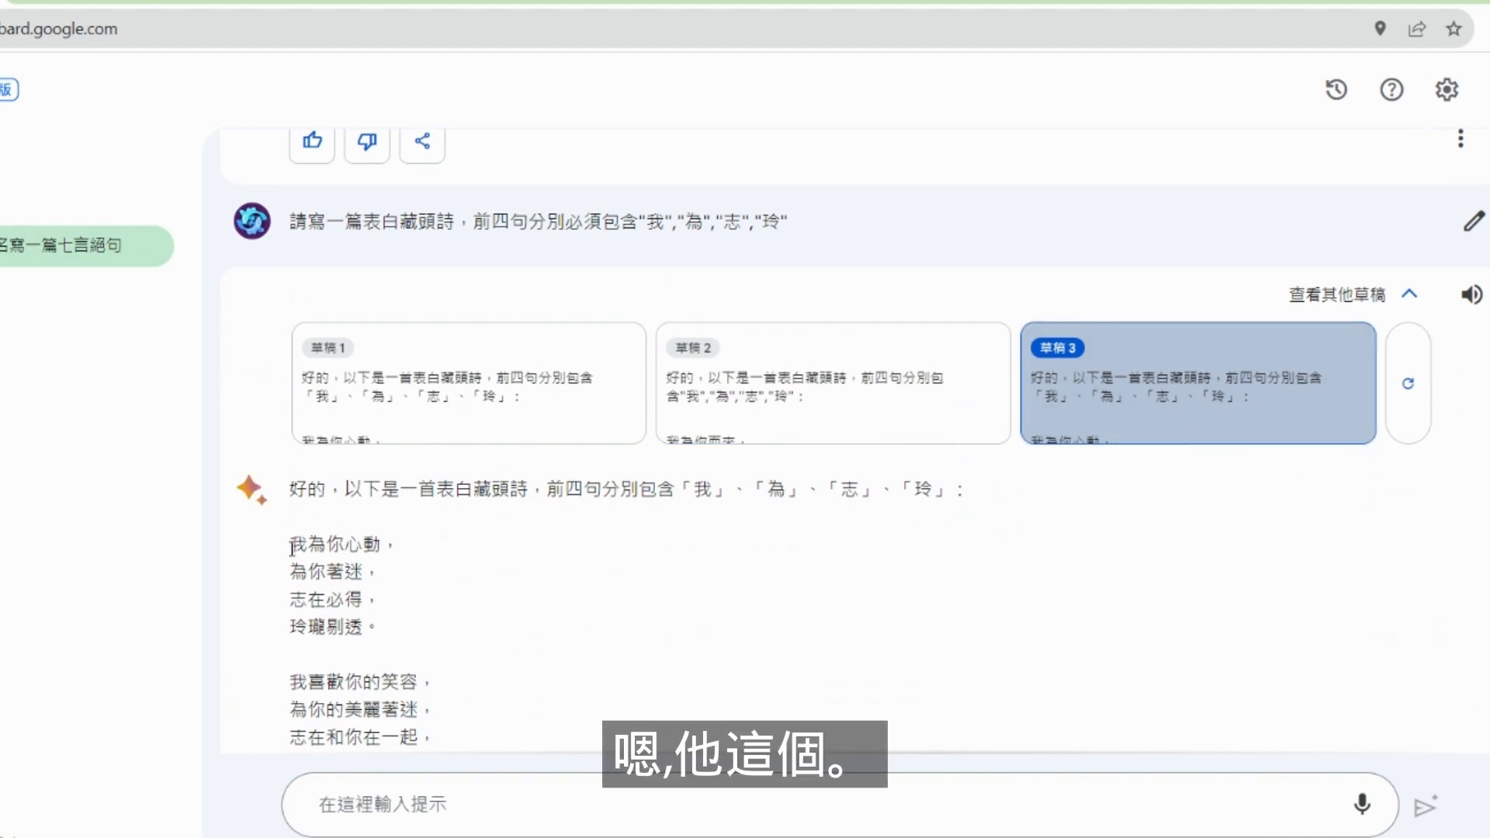
pyautogui.click(760, 429)
pyautogui.click(1071, 431)
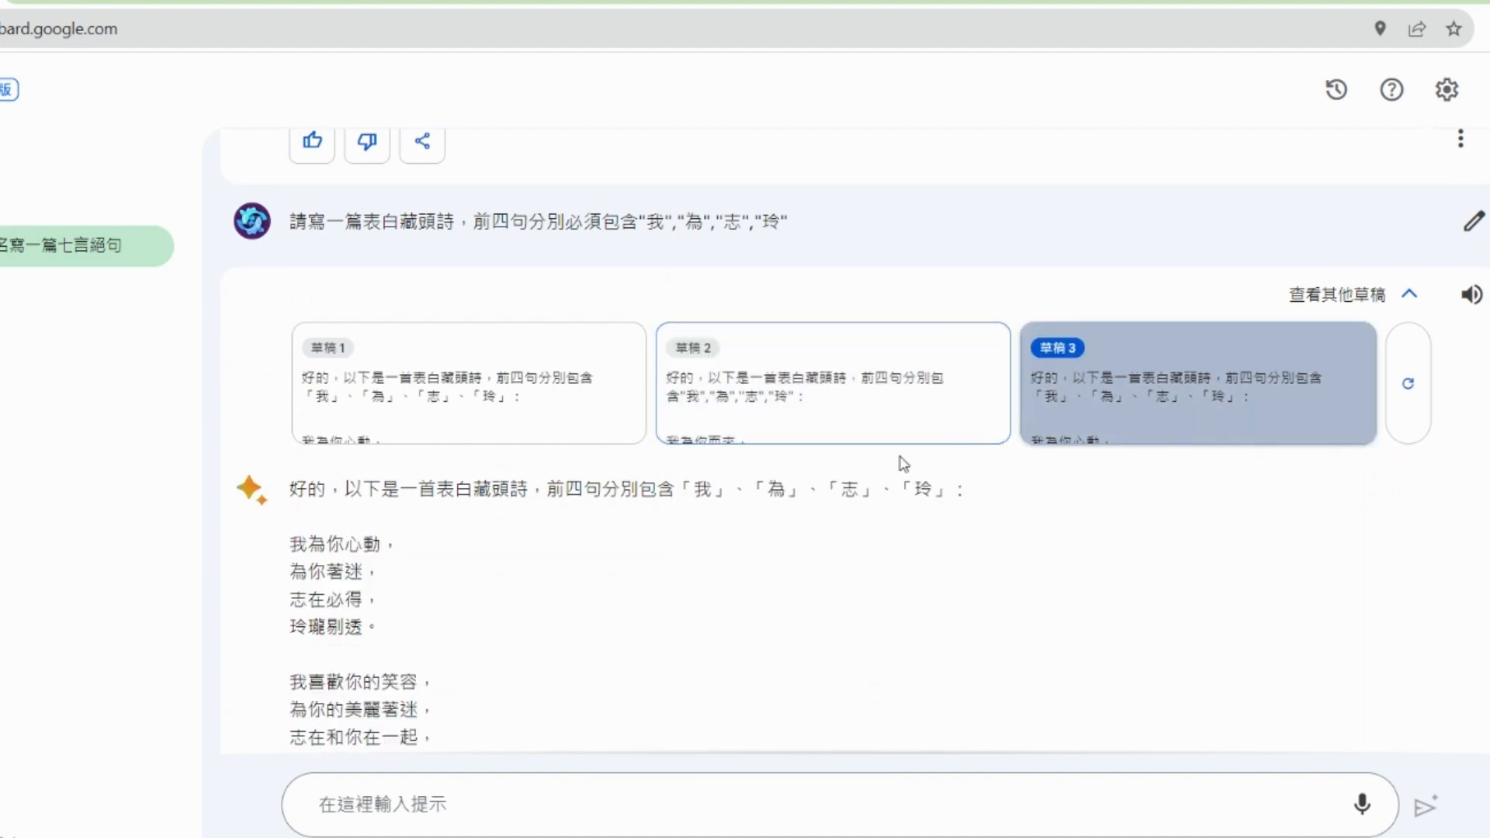
pyautogui.moveTo(287, 558); pyautogui.dragTo(337, 611)
pyautogui.click(353, 621)
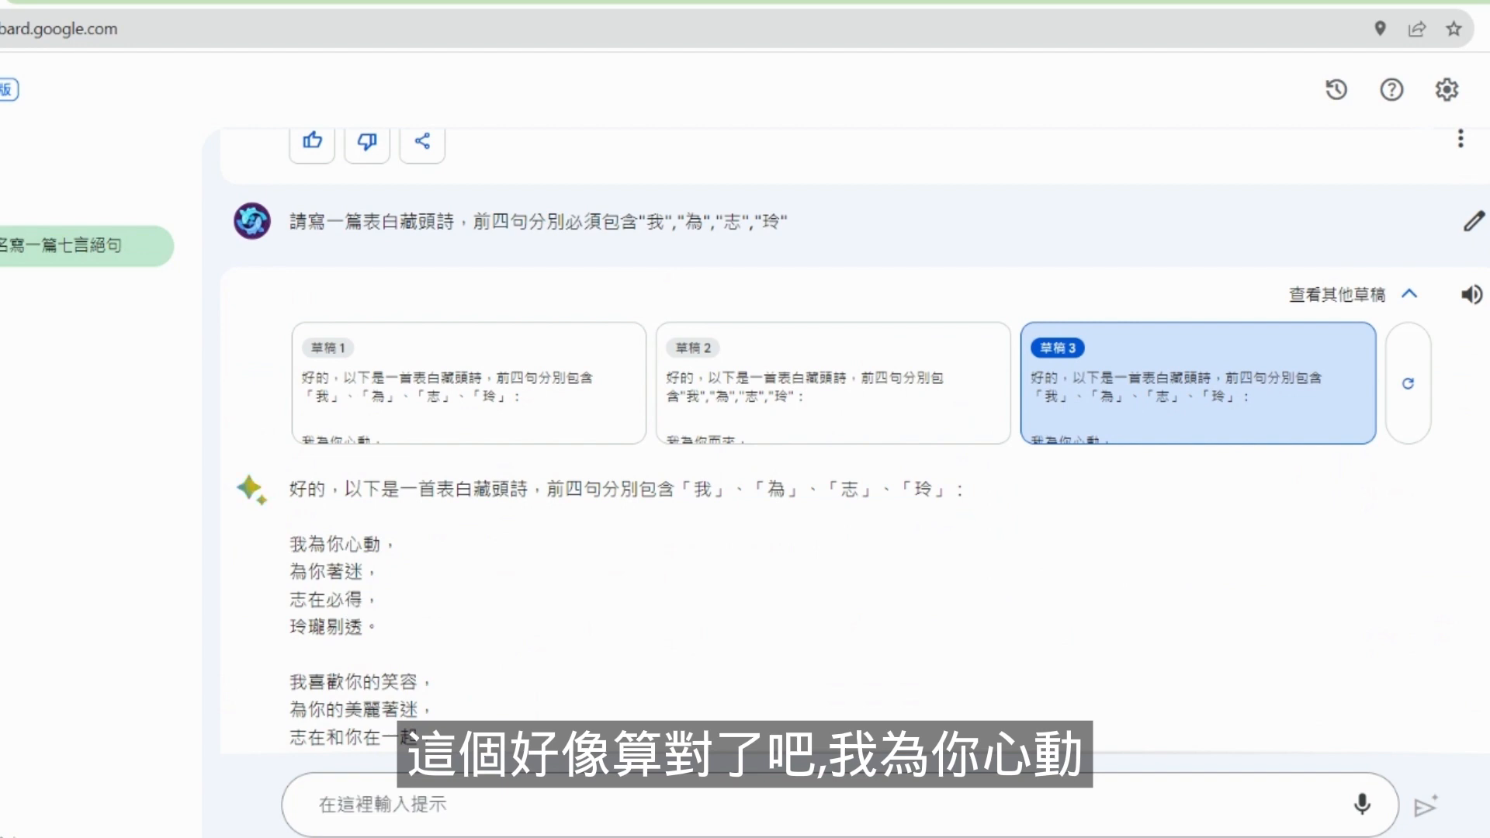
pyautogui.moveTo(291, 542); pyautogui.dragTo(380, 629)
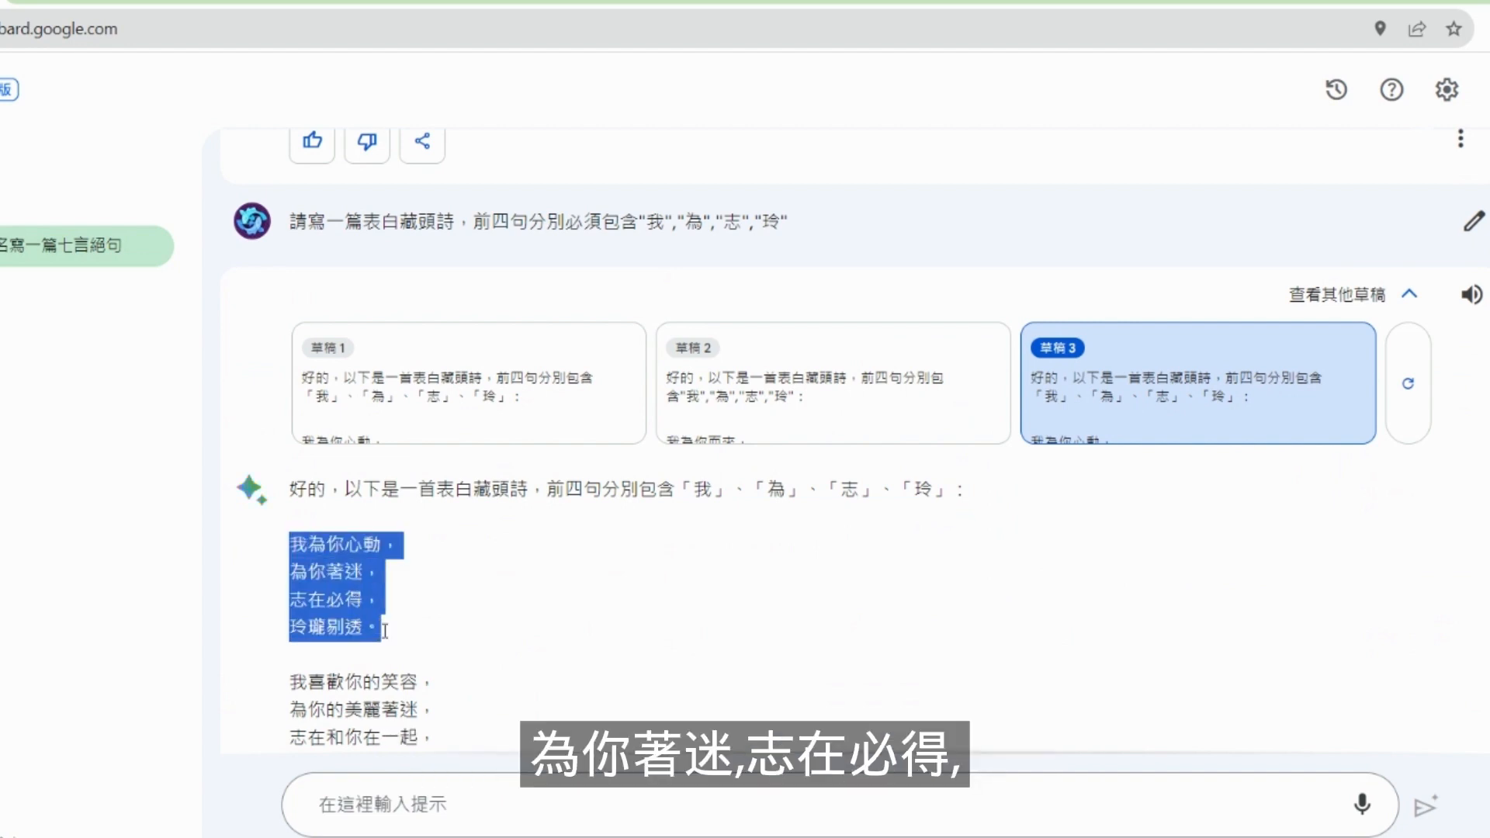
pyautogui.click(1160, 569)
# - Play the read-aloud audio of the draft 3 poem and follow along with its text
pyautogui.scroll(-2, 1450, 419)
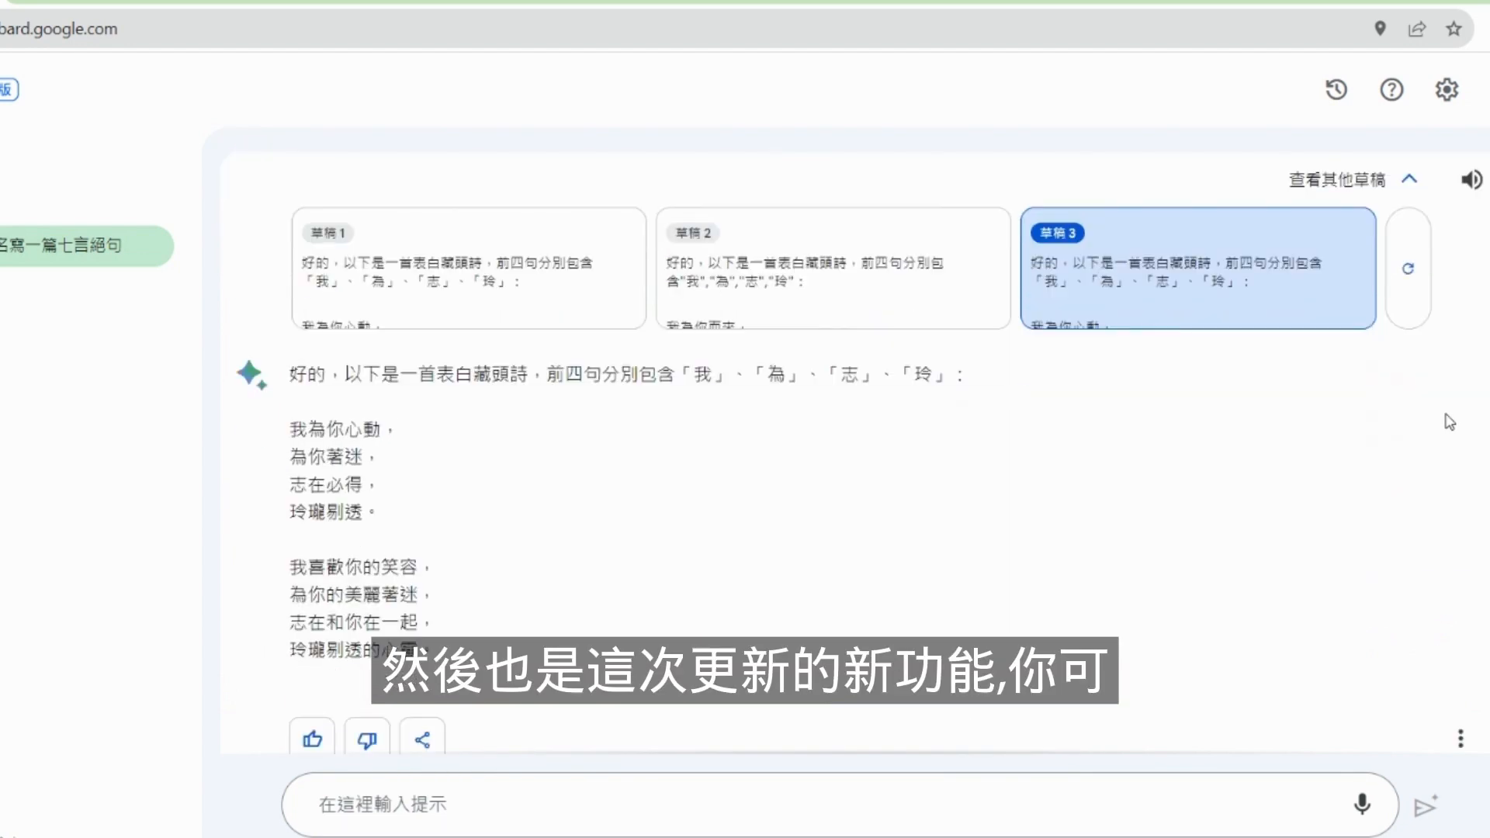
pyautogui.scroll(2, 1450, 419)
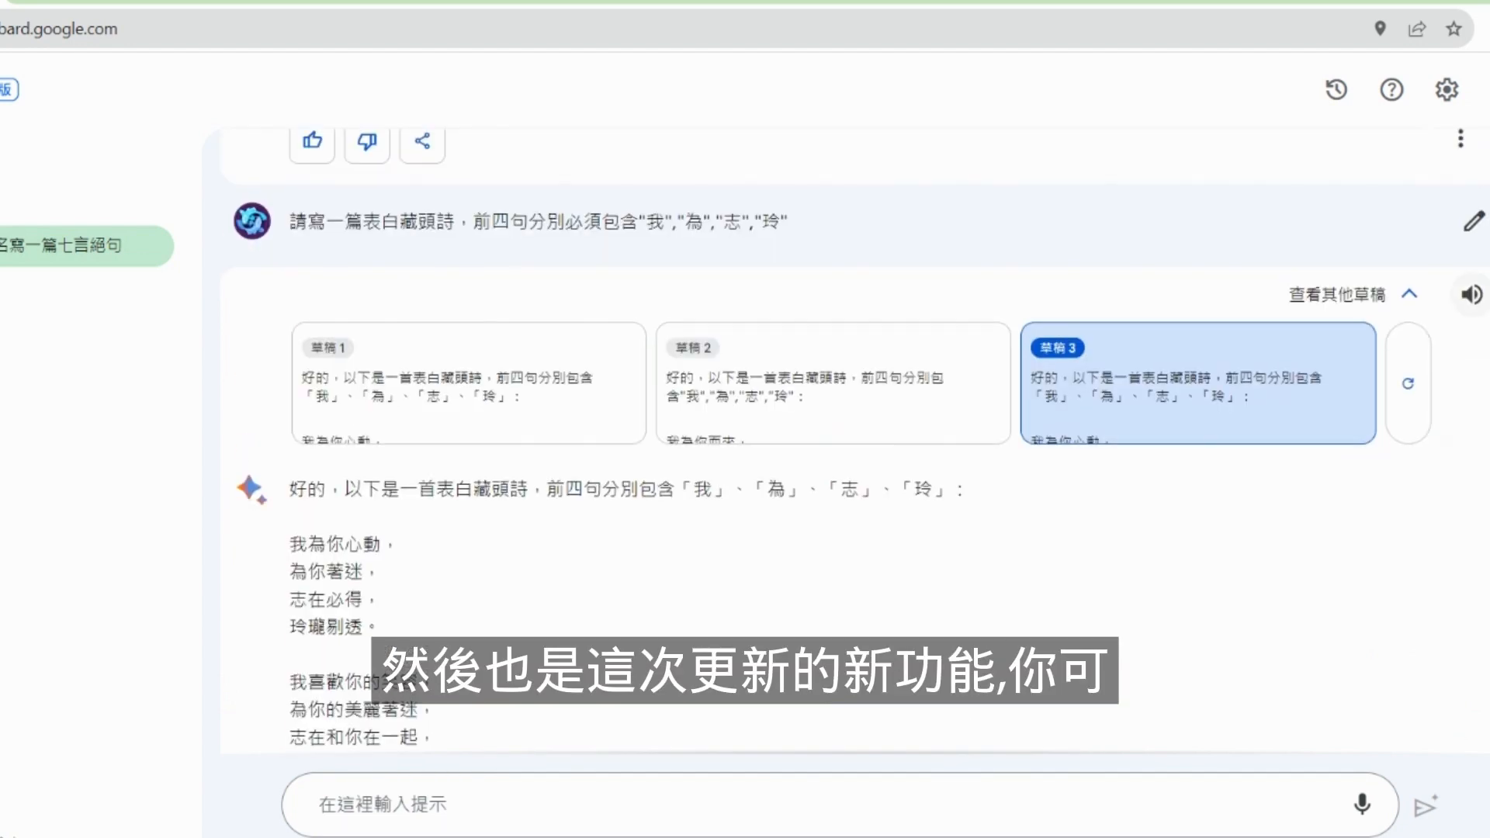
pyautogui.click(1472, 296)
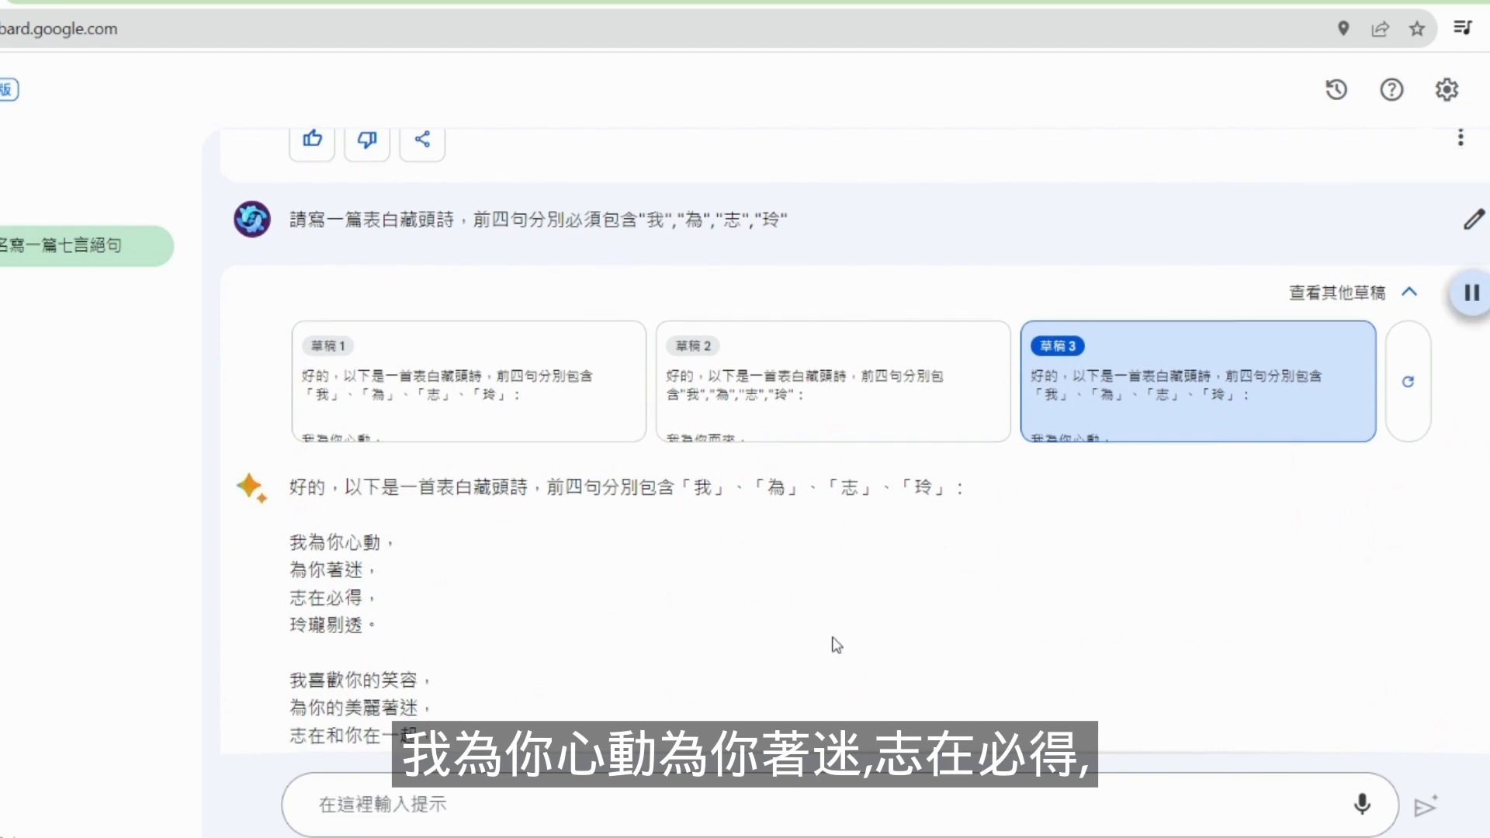
pyautogui.scroll(-2, 837, 645)
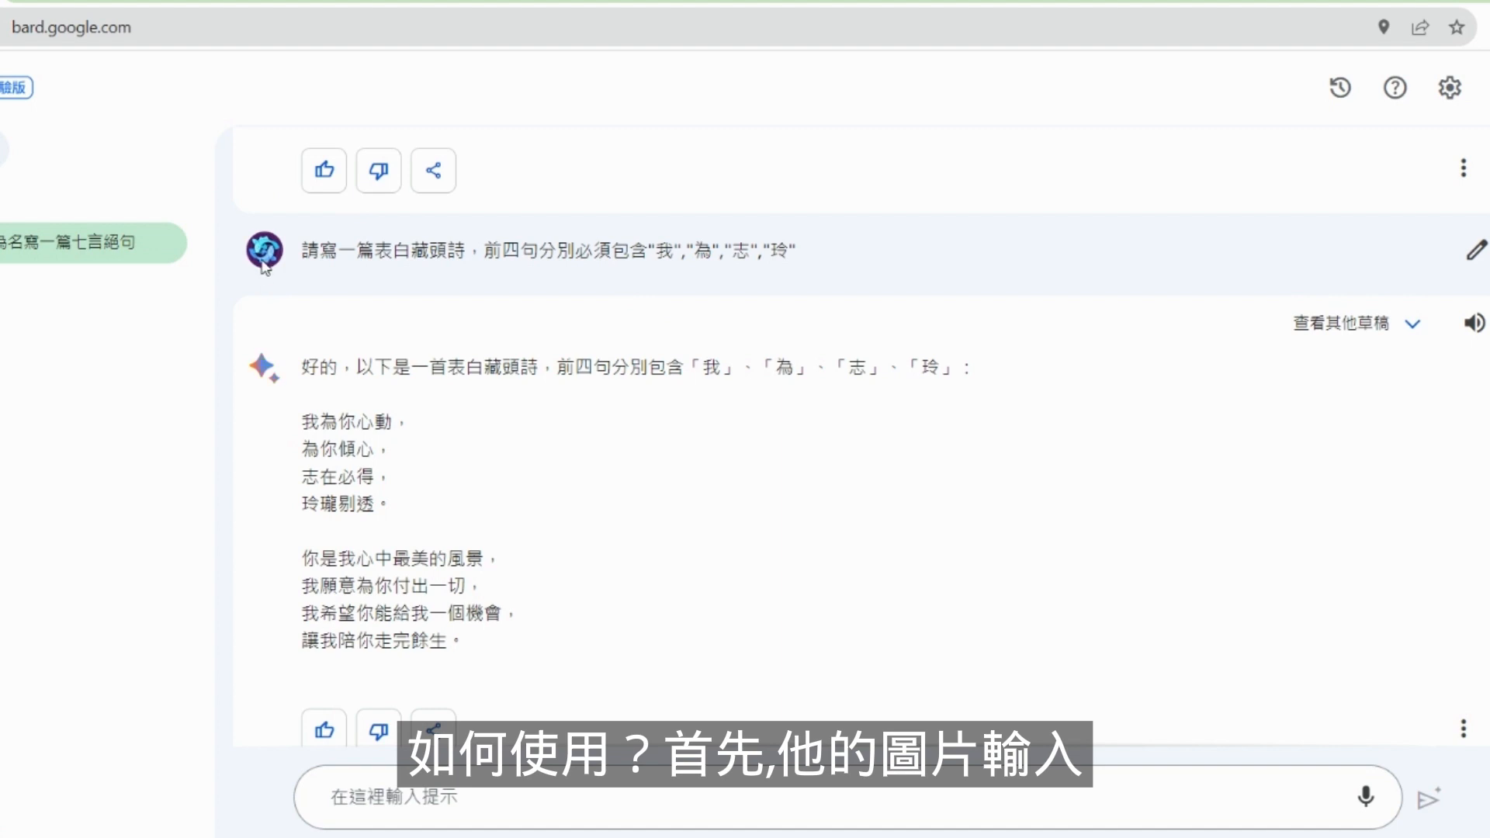
# - Reload Bard with its interface in English by adding ?hl=en to the bard.google.com address
pyautogui.click(191, 29)
pyautogui.click(193, 27)
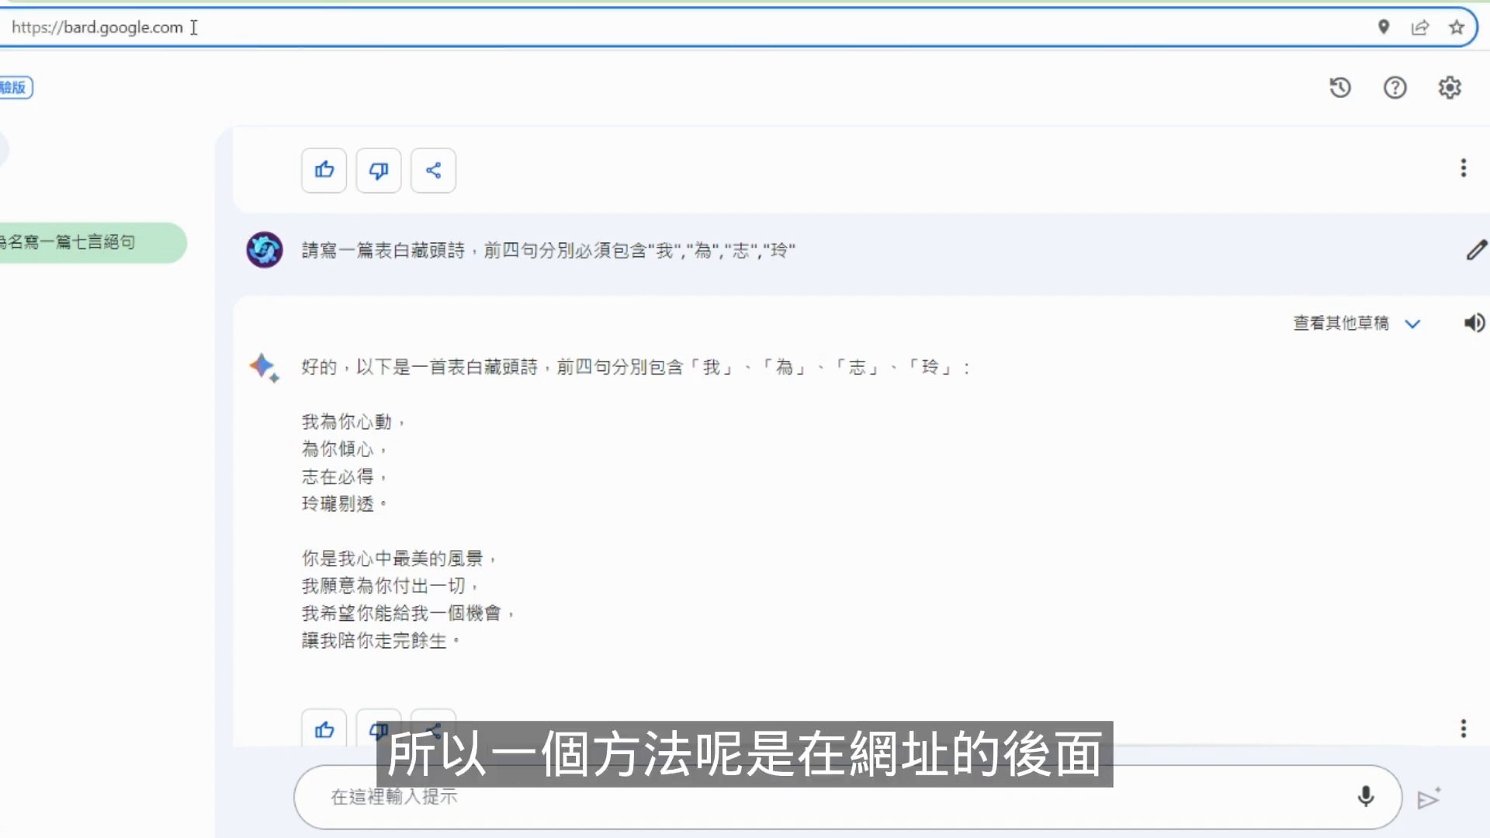
pyautogui.write('?')
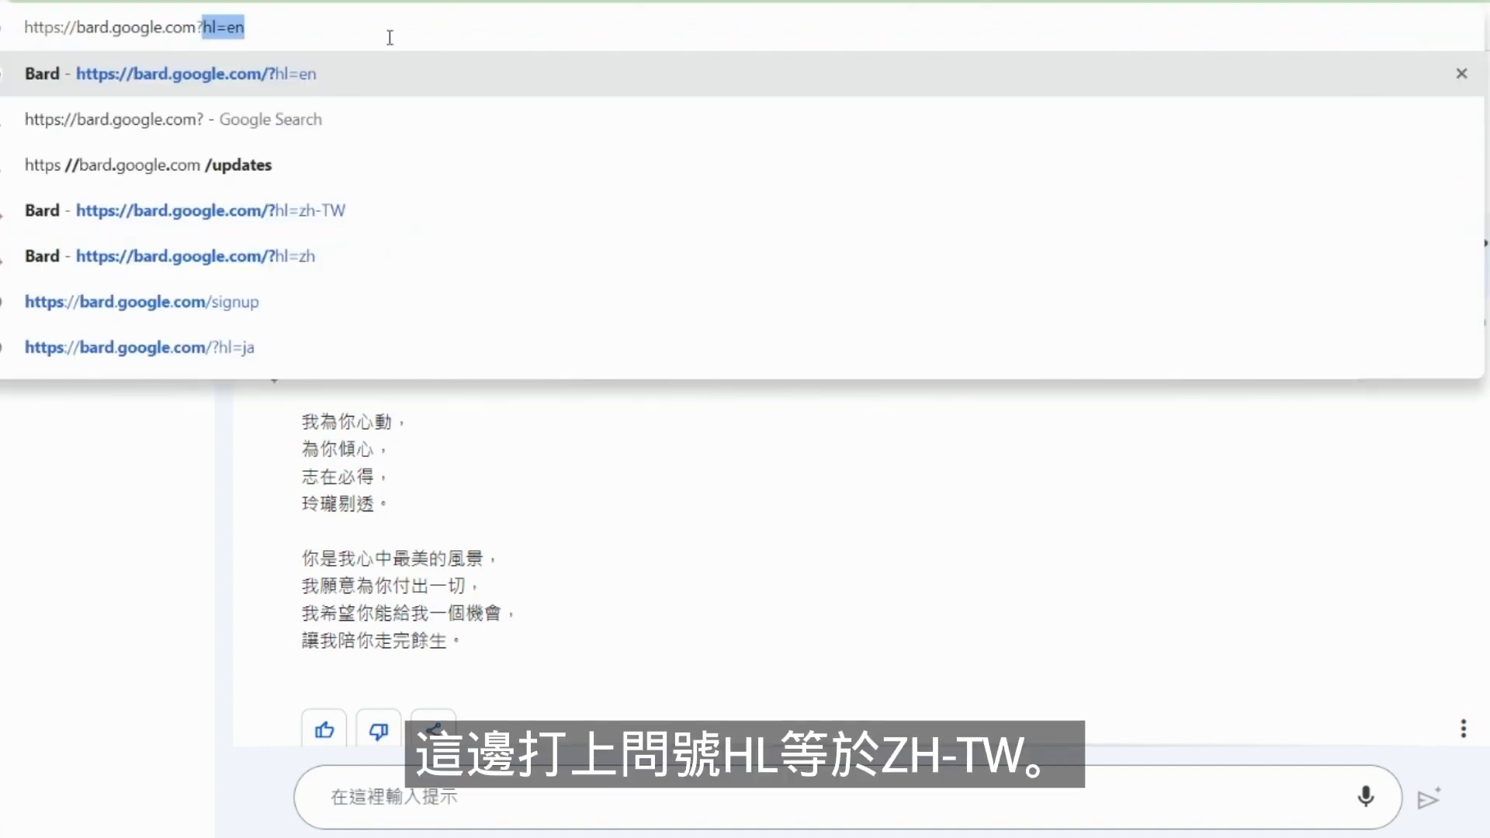
pyautogui.press('Right')
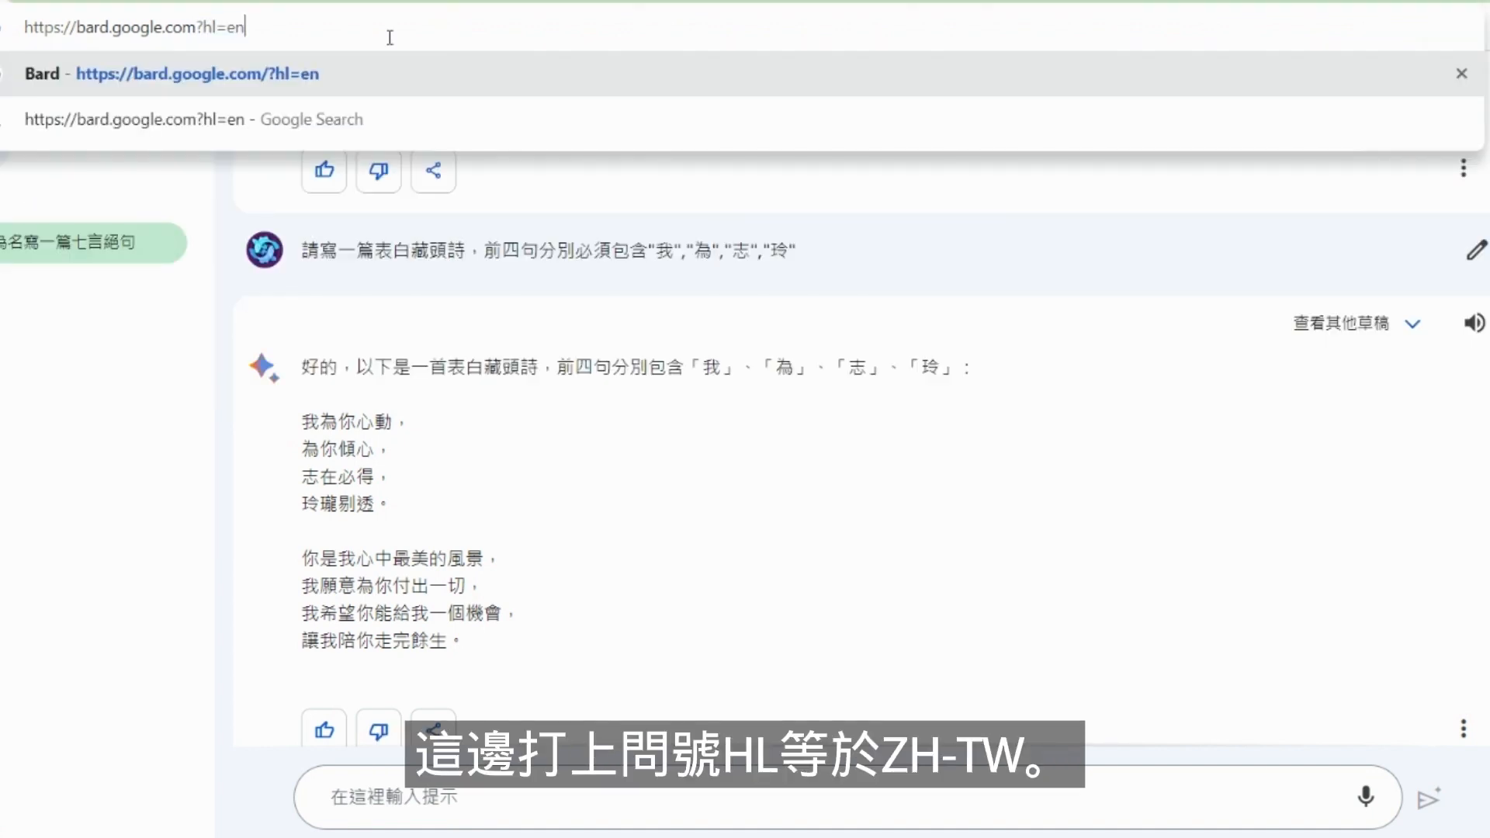
pyautogui.press('Return')
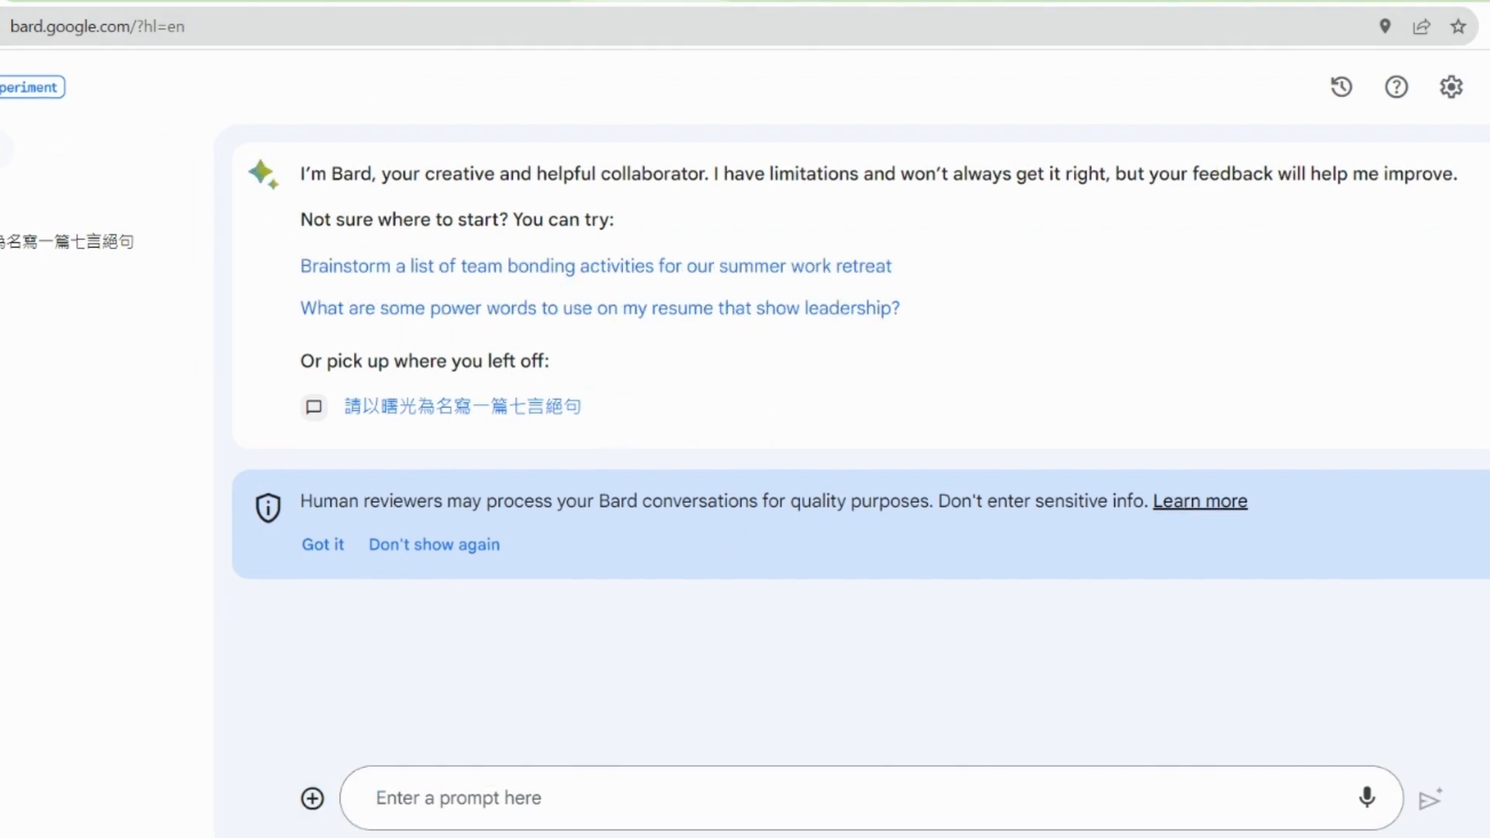
# - View the temple photo open in another browser tab and return to the English Bard page
pyautogui.click(660, 0)
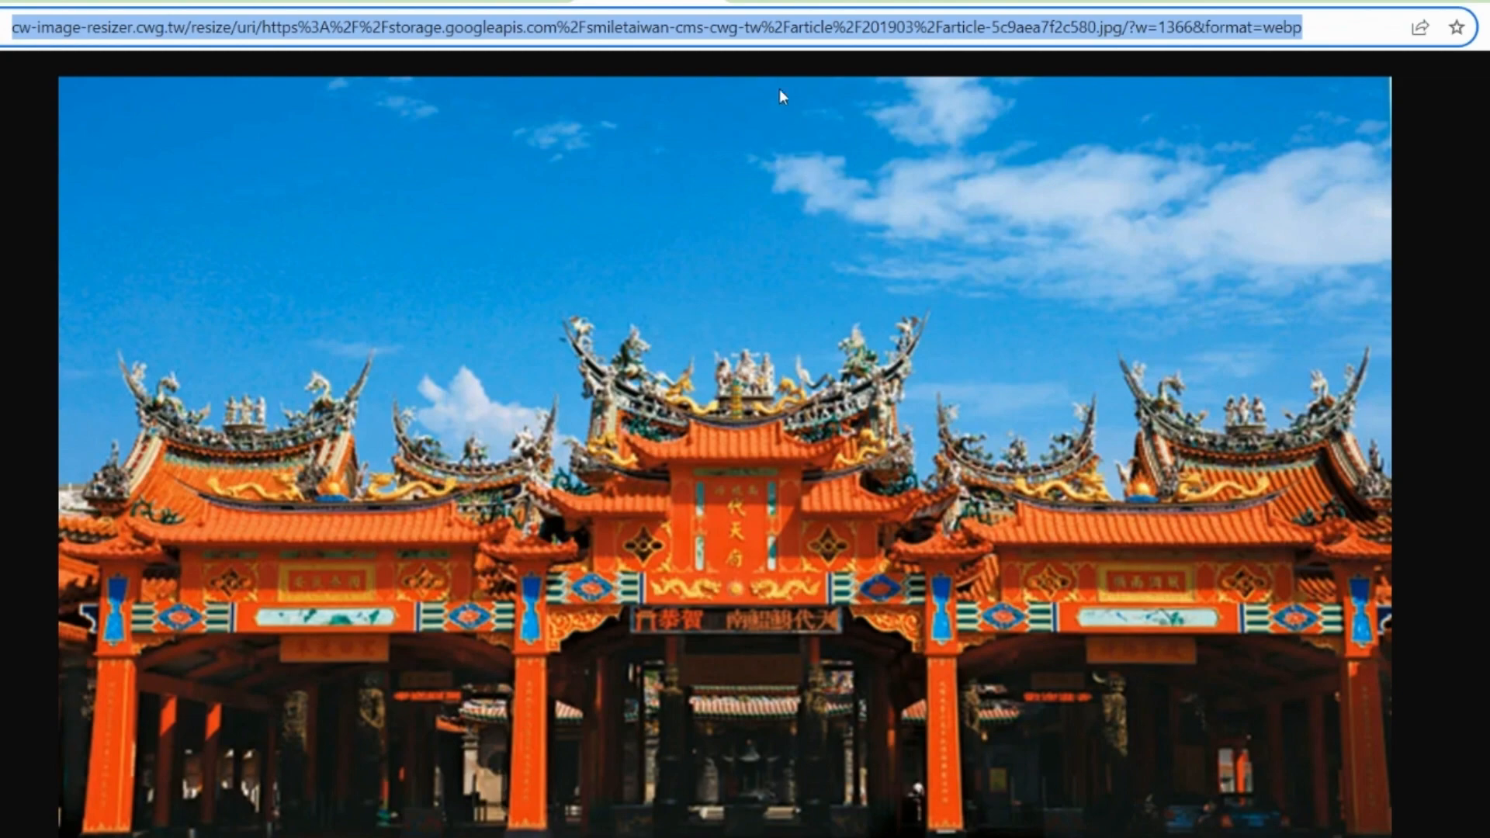
pyautogui.hotkey('ctrl', 'Tab')
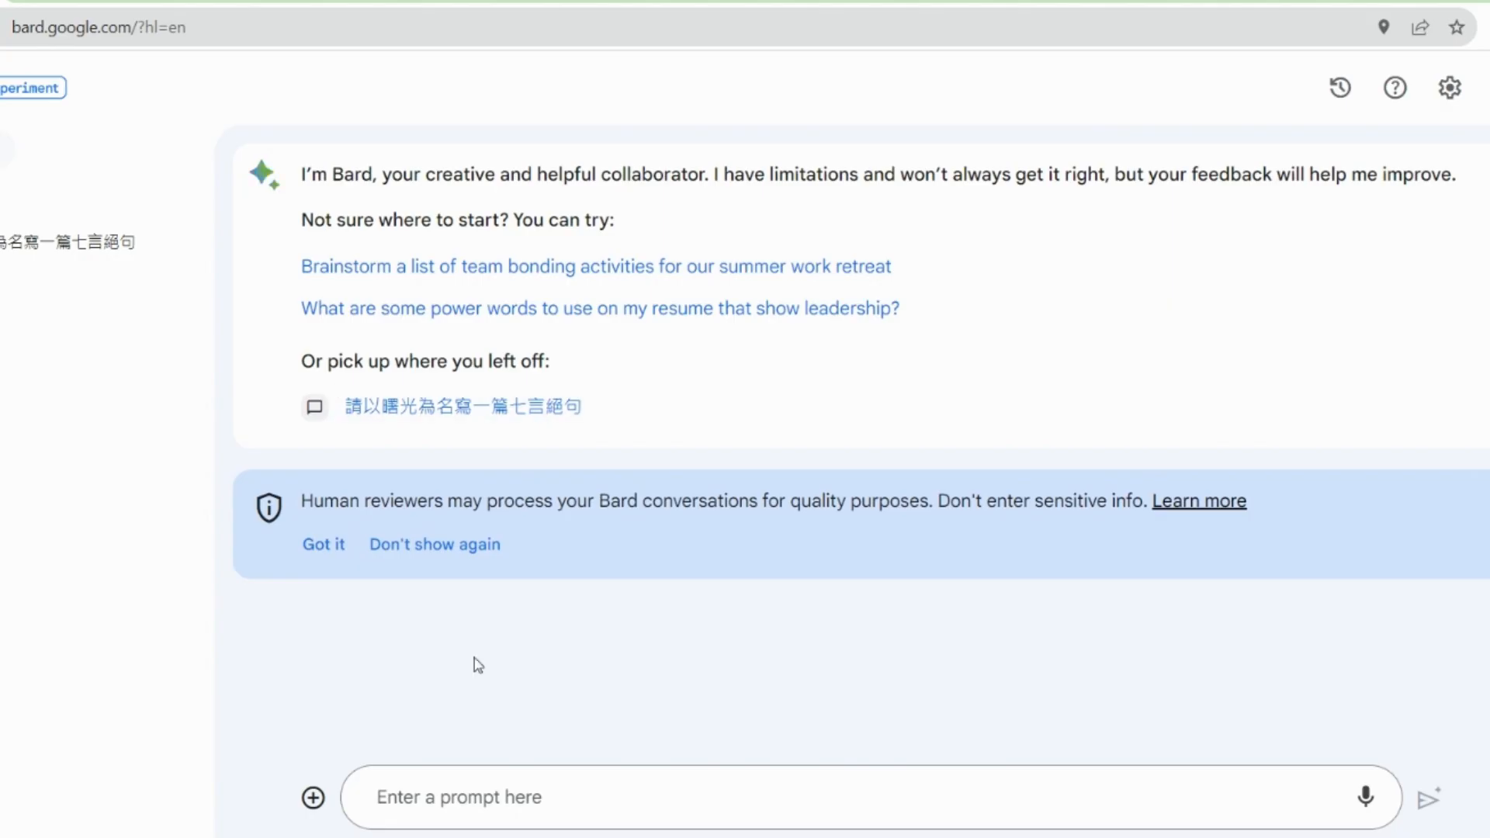
# - Upload the temple photo to Bard and ask "Where is the place?"
pyautogui.click(314, 798)
pyautogui.click(372, 707)
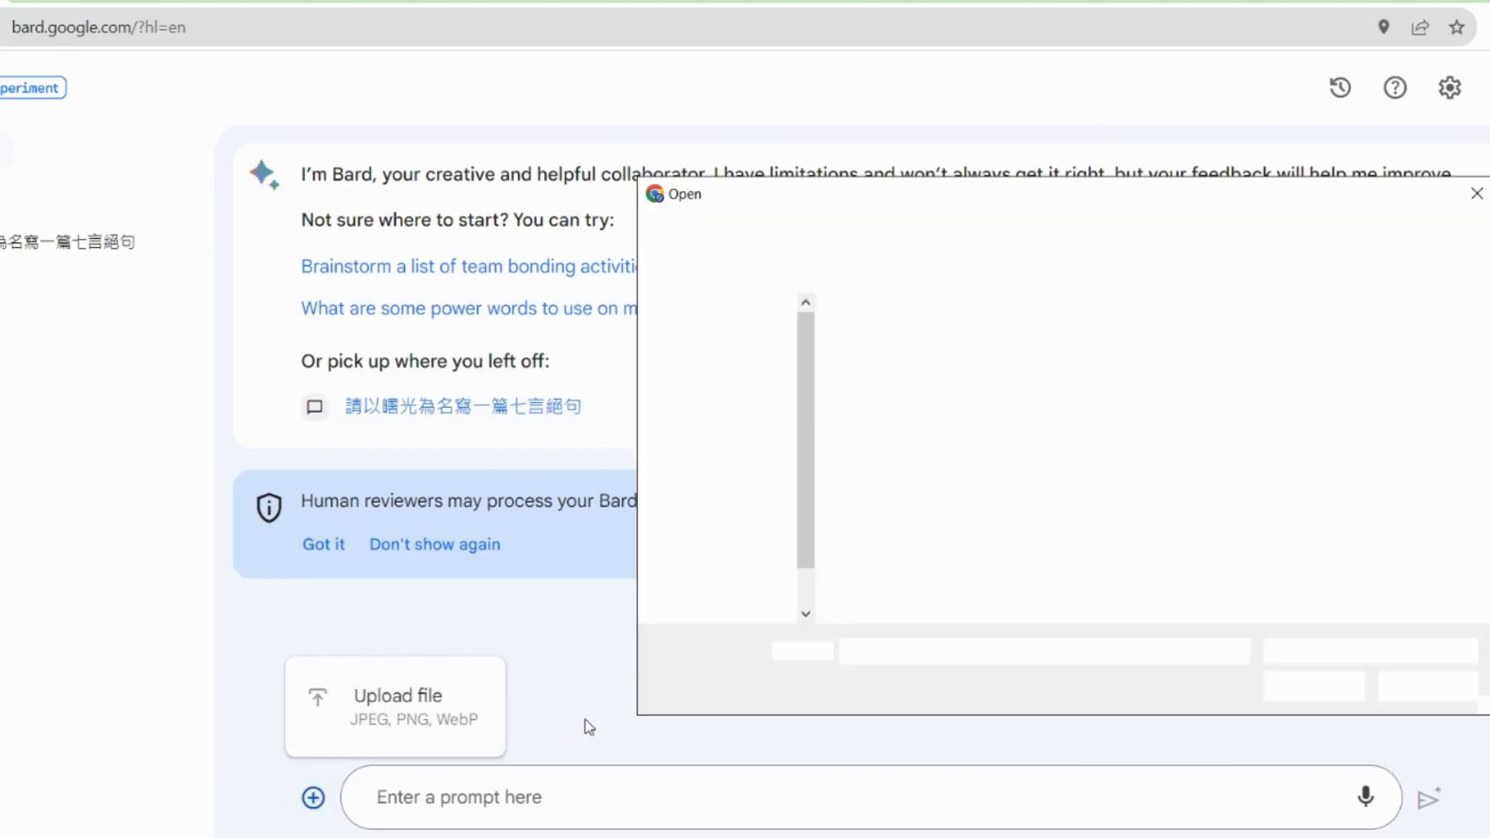
pyautogui.doubleClick(904, 381)
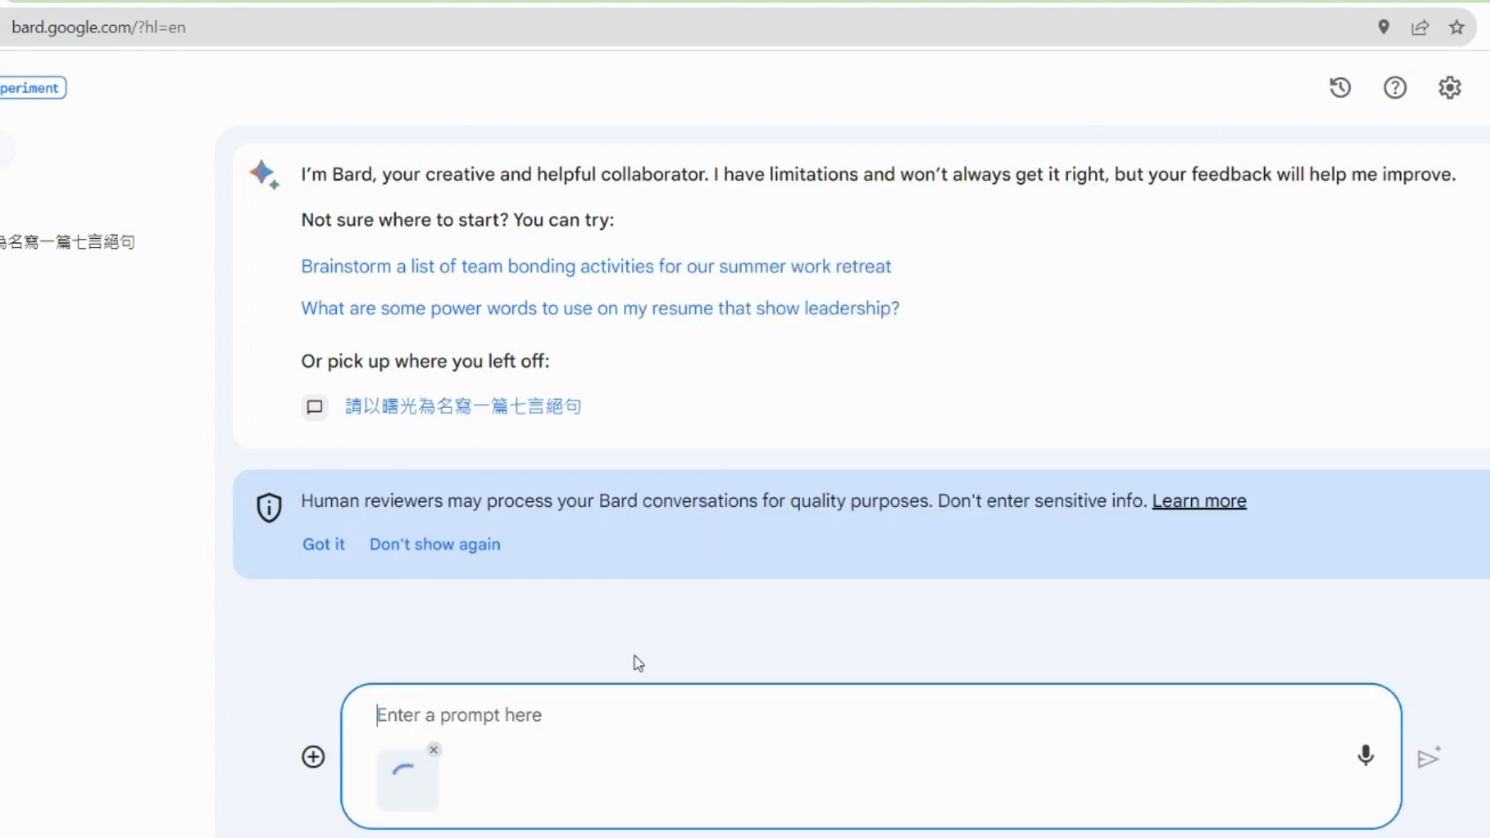
pyautogui.write('Wh')
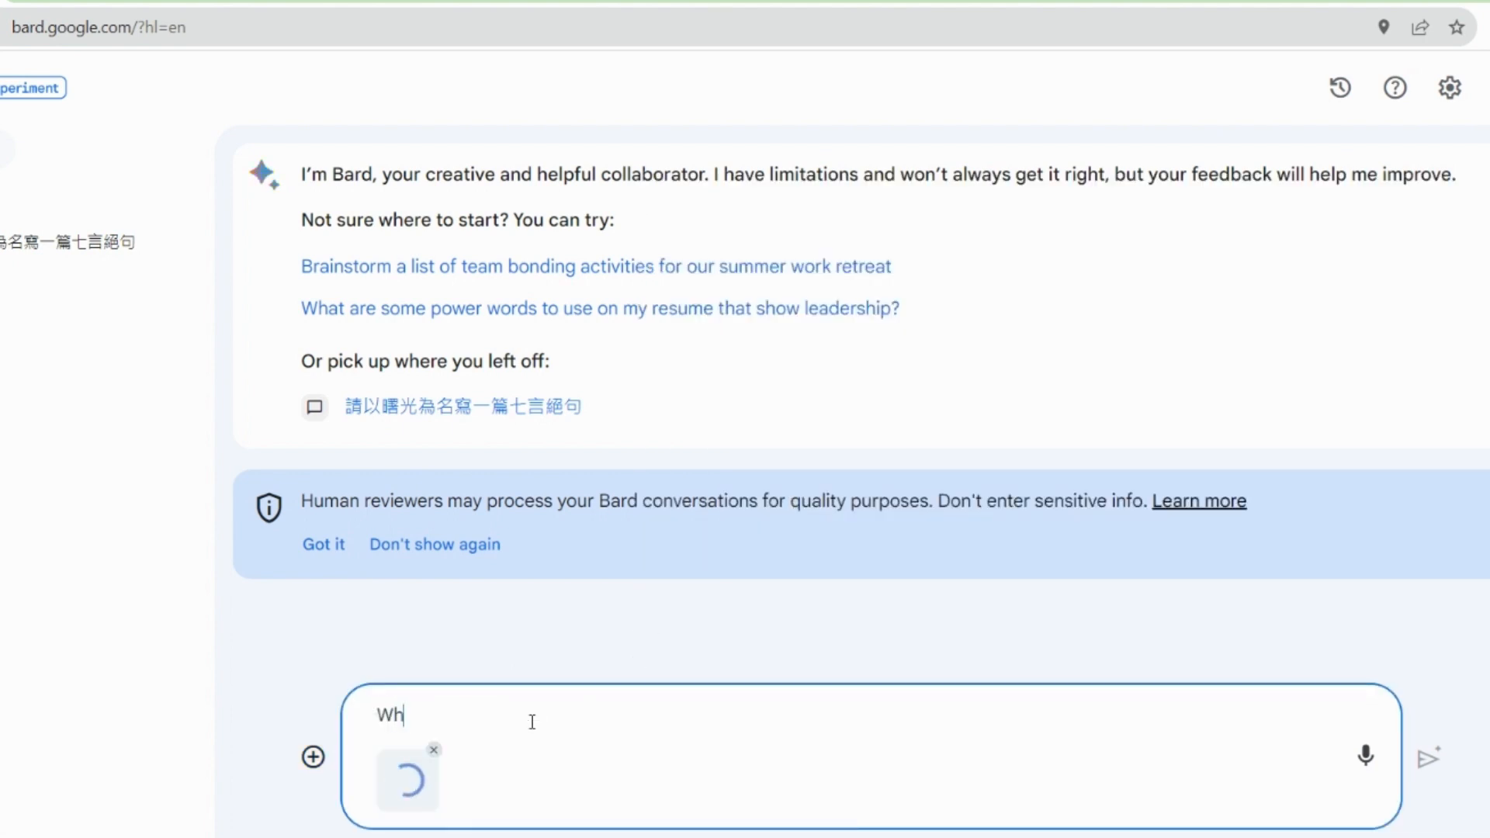
pyautogui.write('ere is the place?')
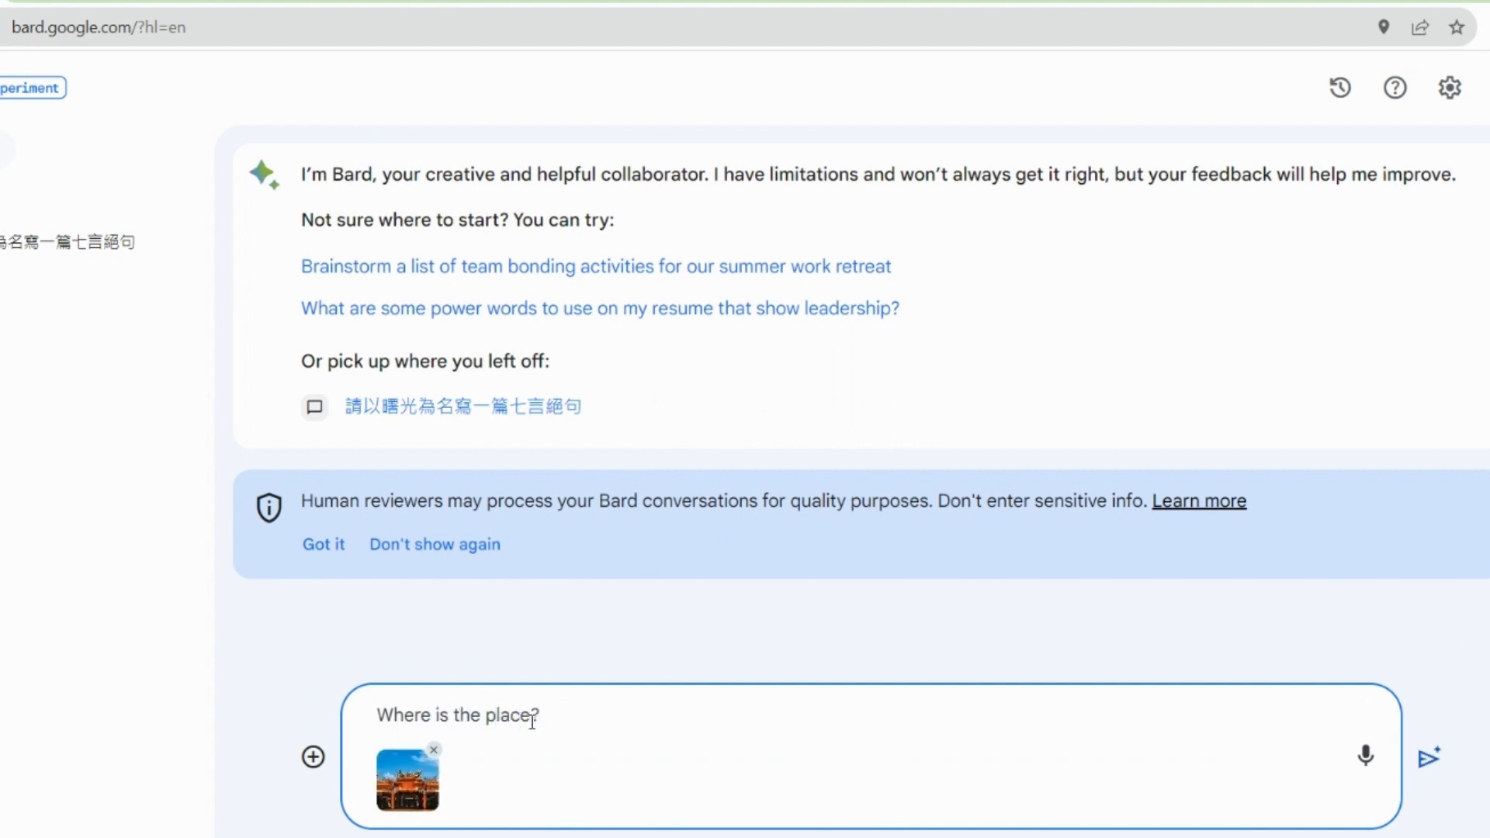
pyautogui.press('Return')
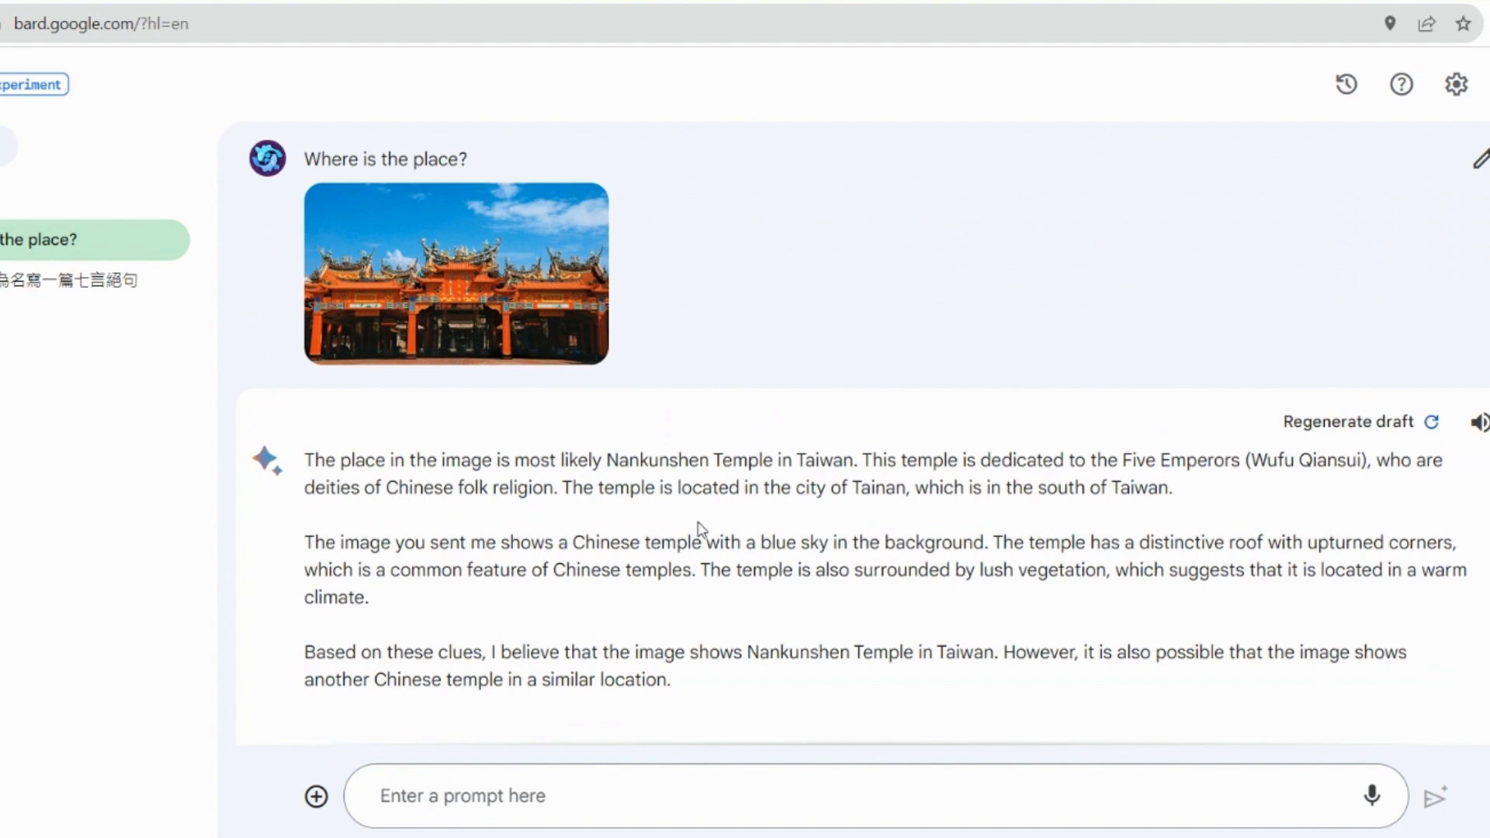
# - Translate the Bard page into Traditional Chinese
pyautogui.rightClick(795, 495)
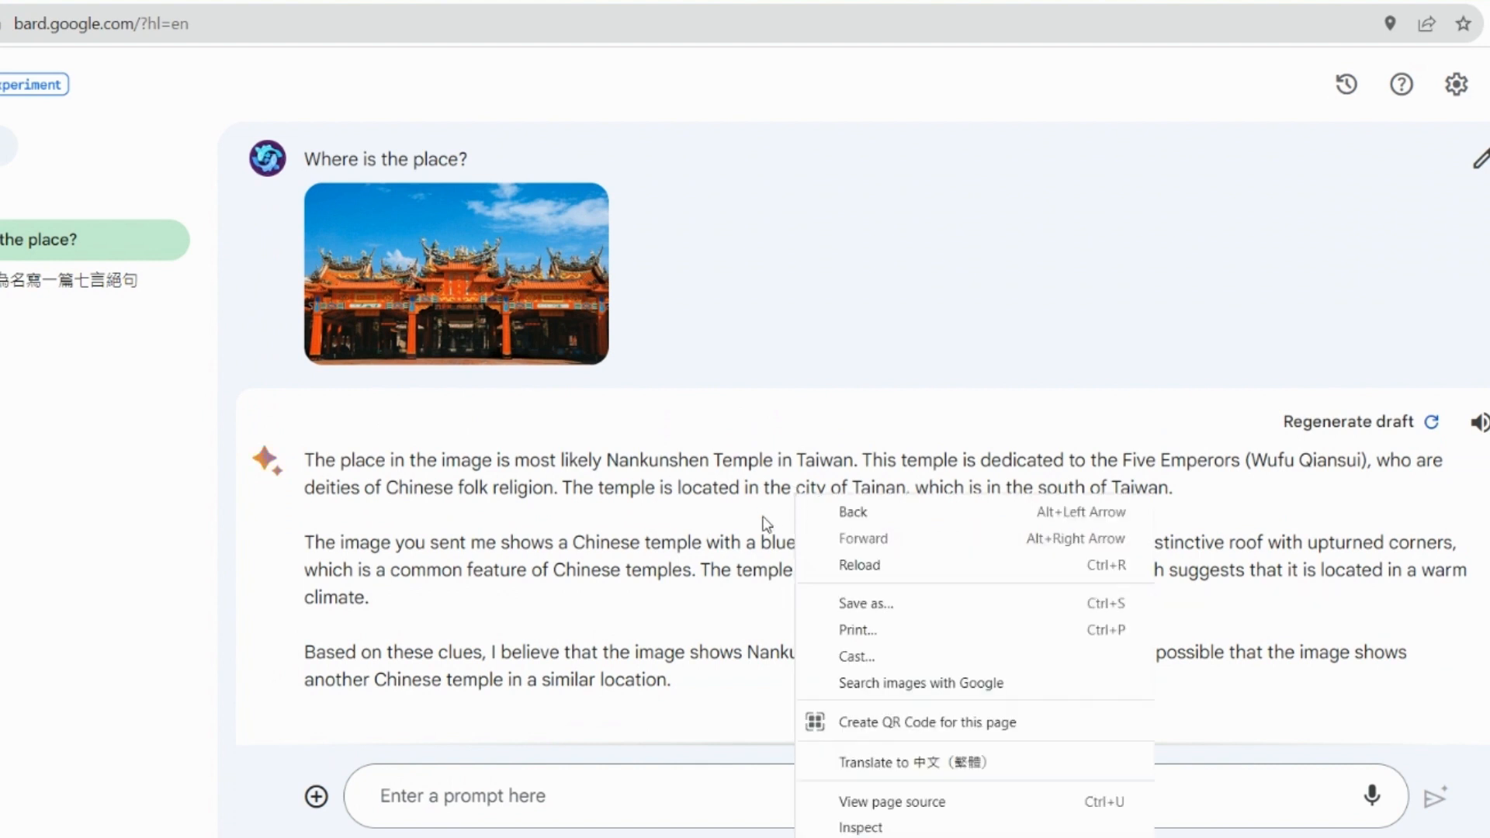
pyautogui.click(939, 765)
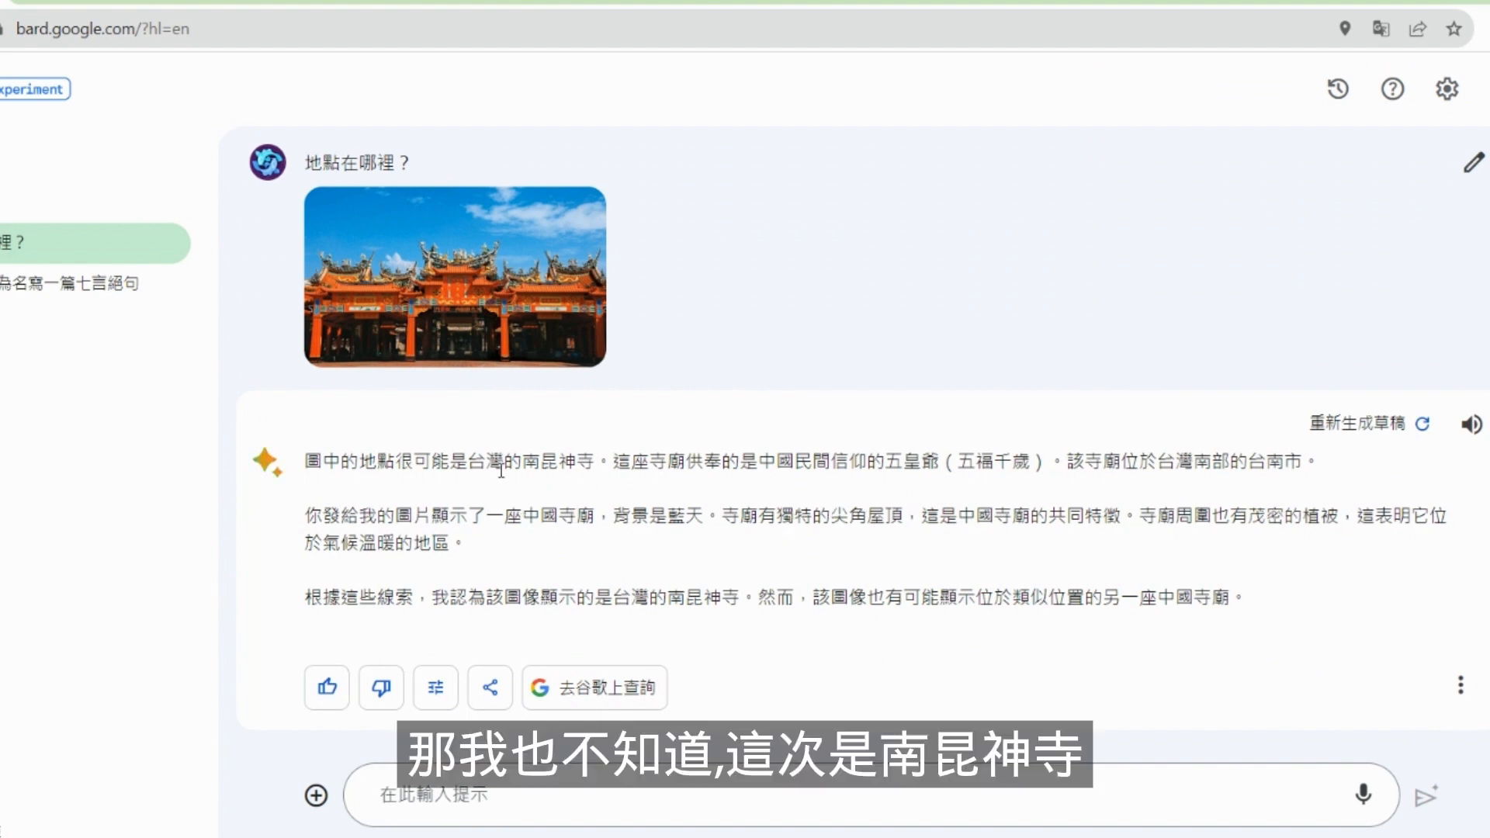
# - Search Google for the temple name 南昆神寺 from Bard's answer and look through the results for similar photos
pyautogui.moveTo(524, 463); pyautogui.dragTo(595, 465)
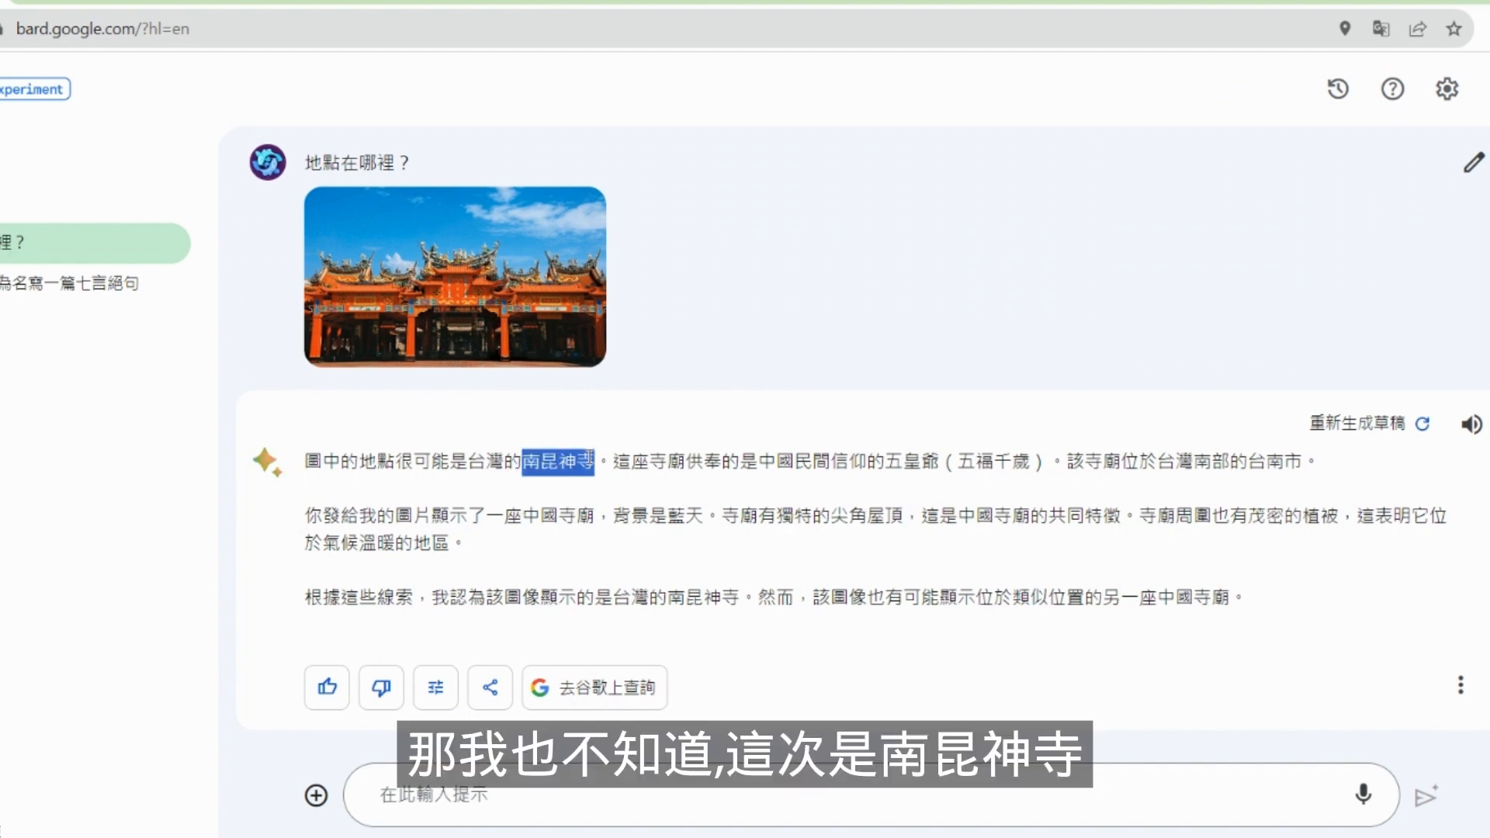
pyautogui.rightClick(528, 466)
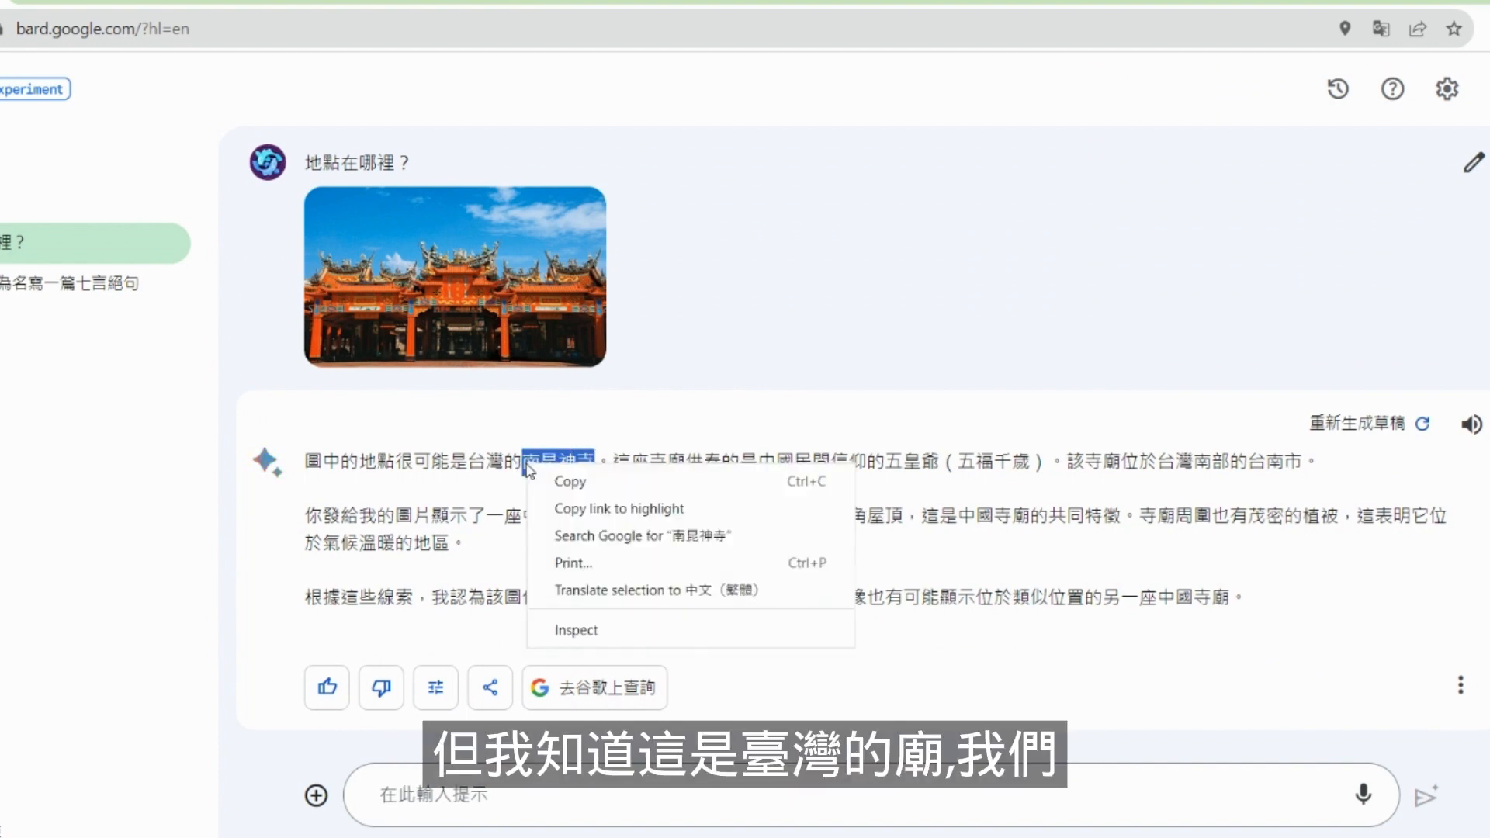
pyautogui.click(607, 535)
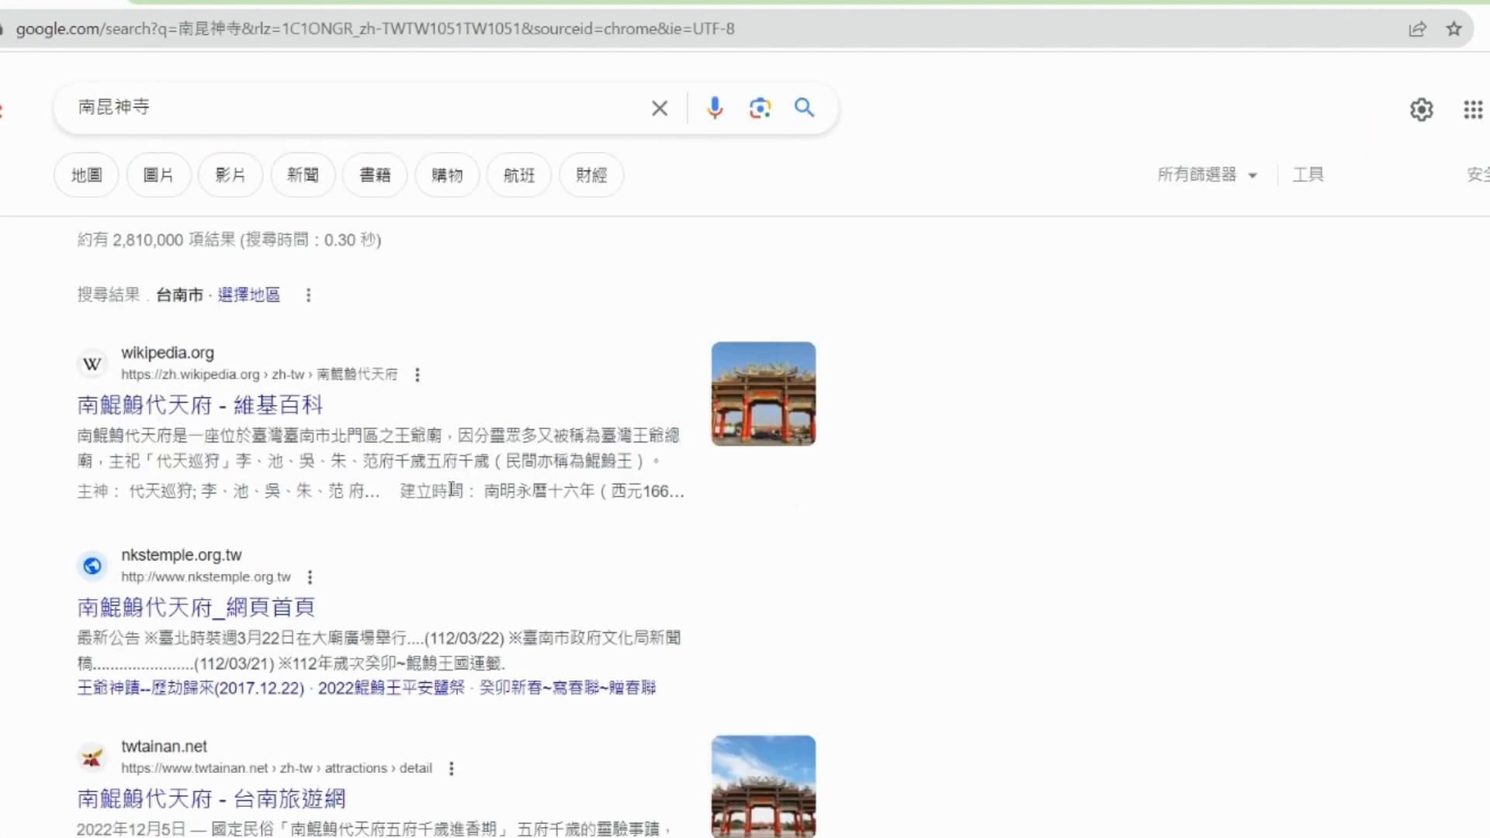
pyautogui.scroll(-4, 450, 485)
pyautogui.scroll(-3, 450, 485)
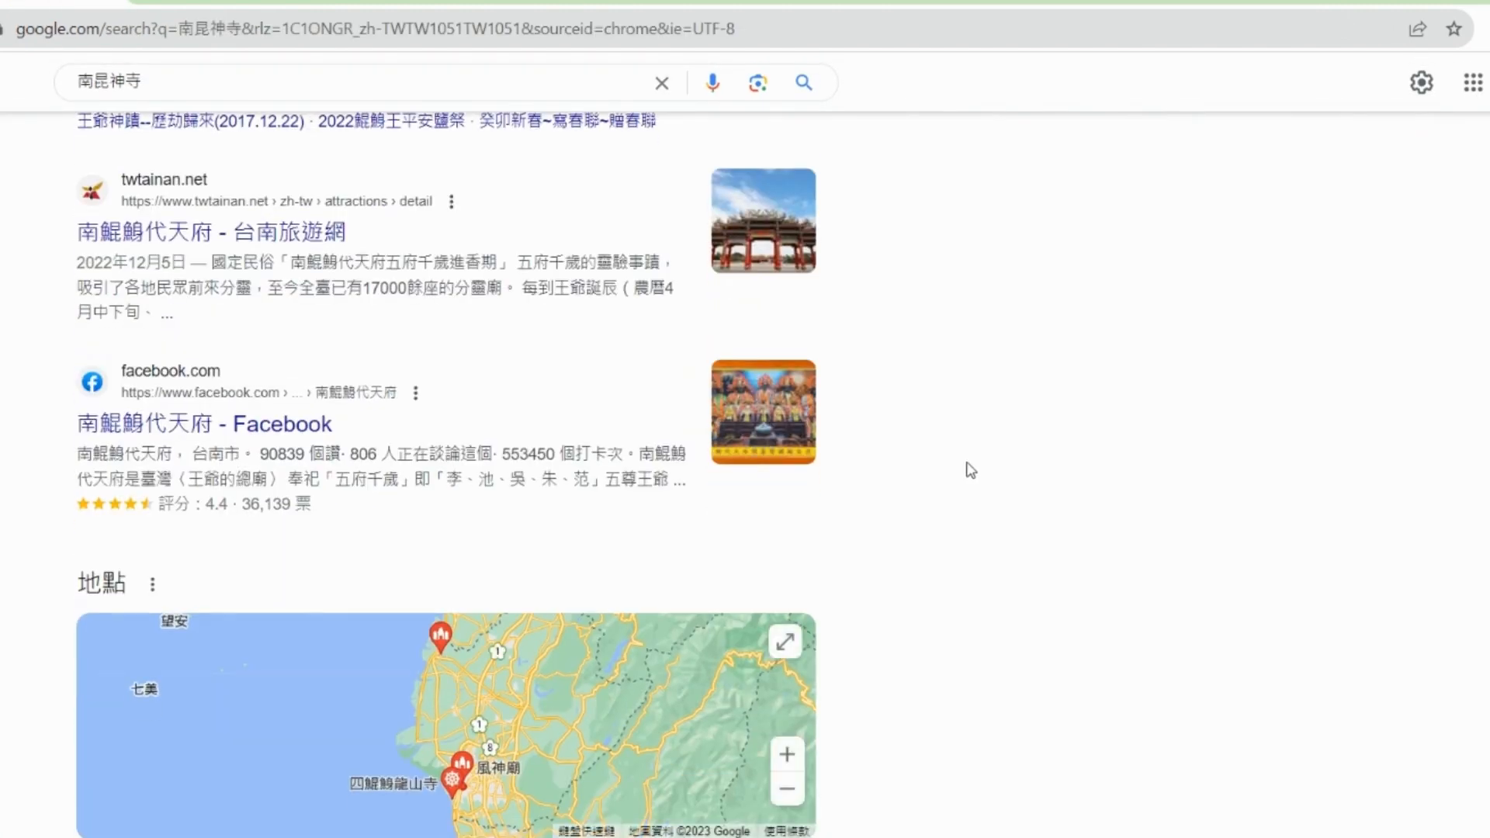
pyautogui.scroll(-12, 955, 471)
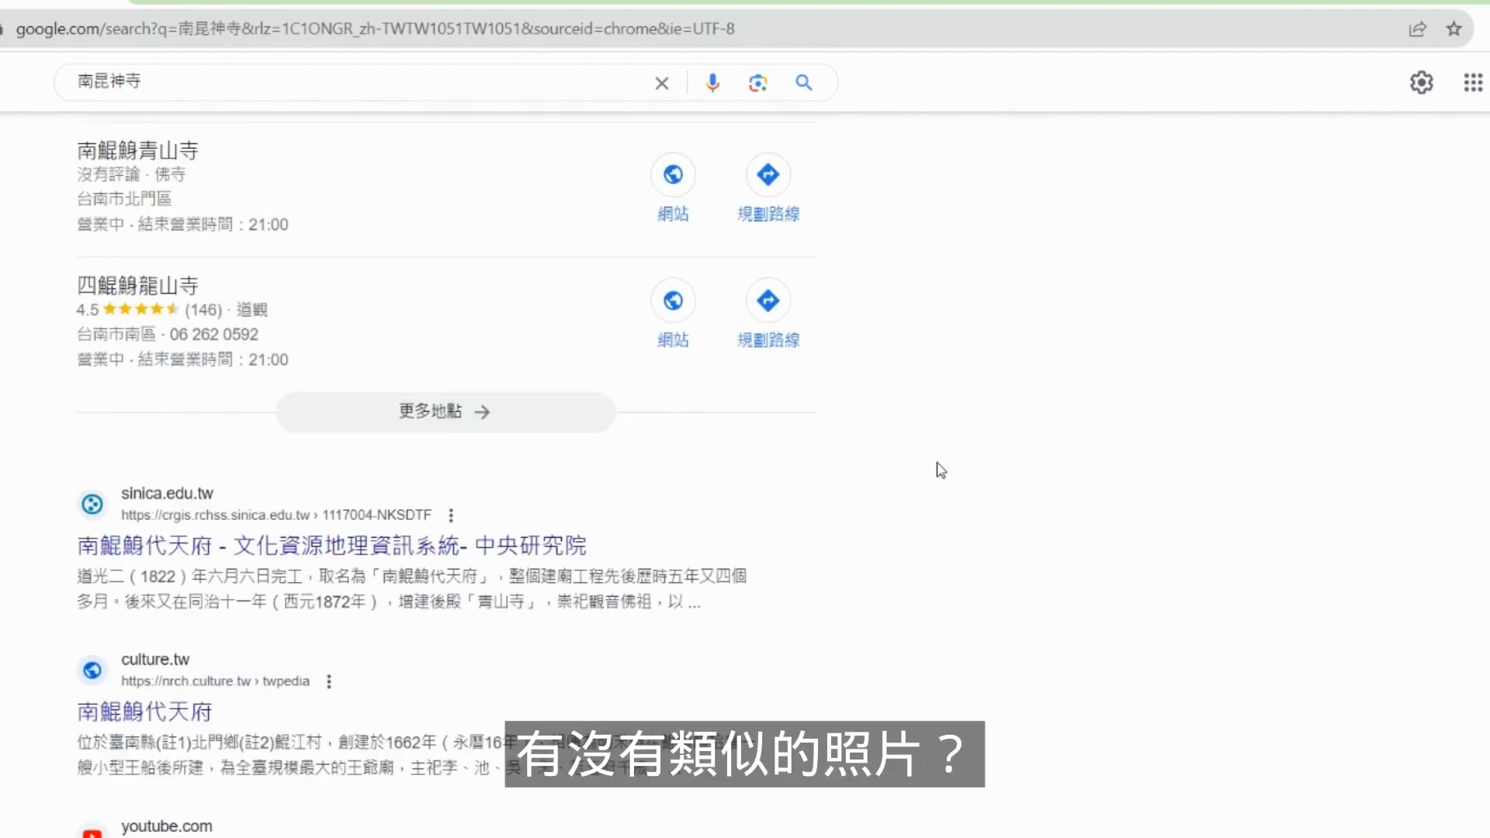
pyautogui.scroll(-14, 942, 471)
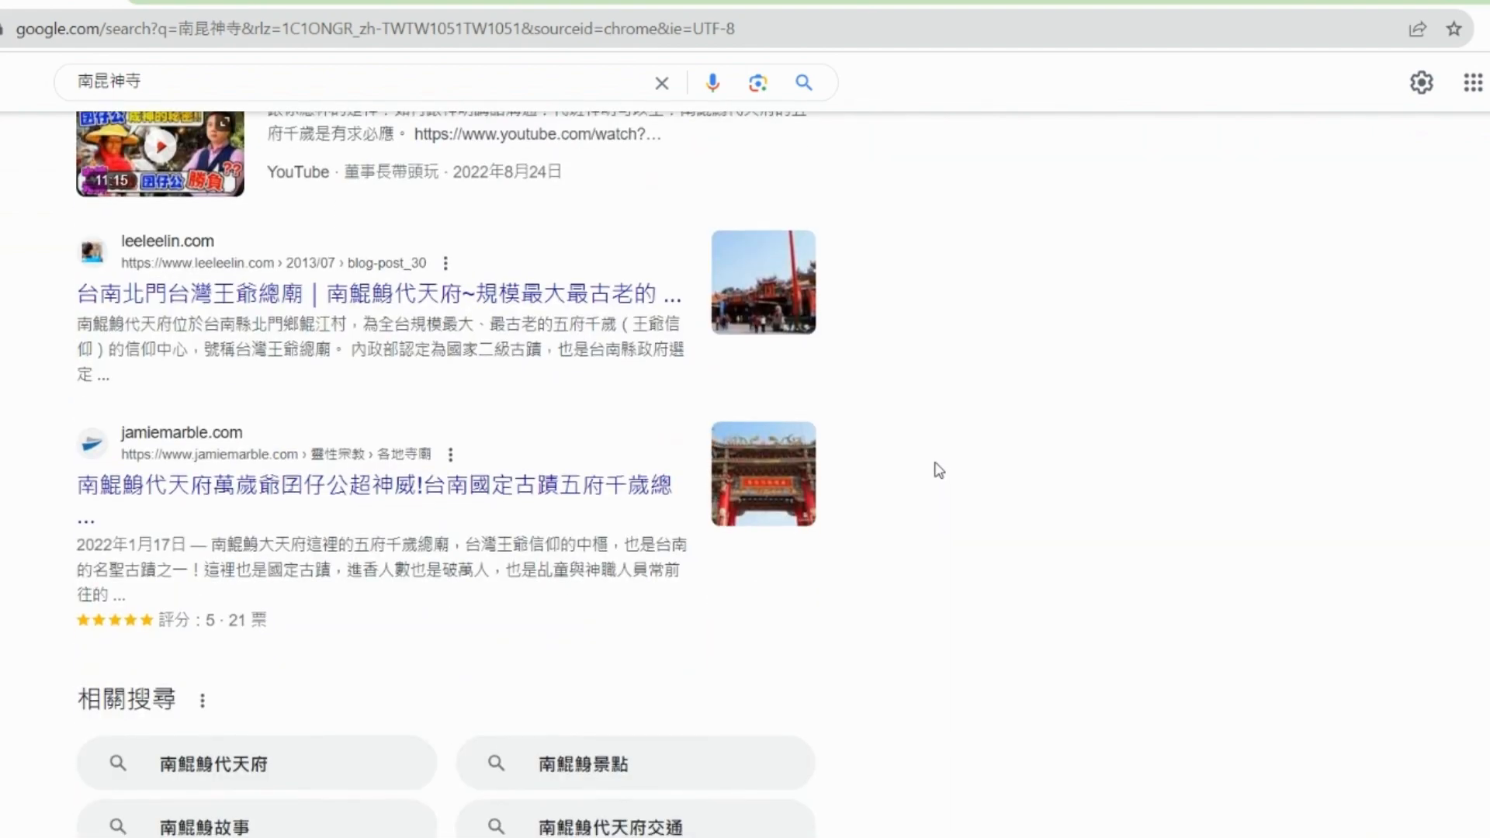
pyautogui.scroll(4, 939, 470)
pyautogui.scroll(-3, 940, 469)
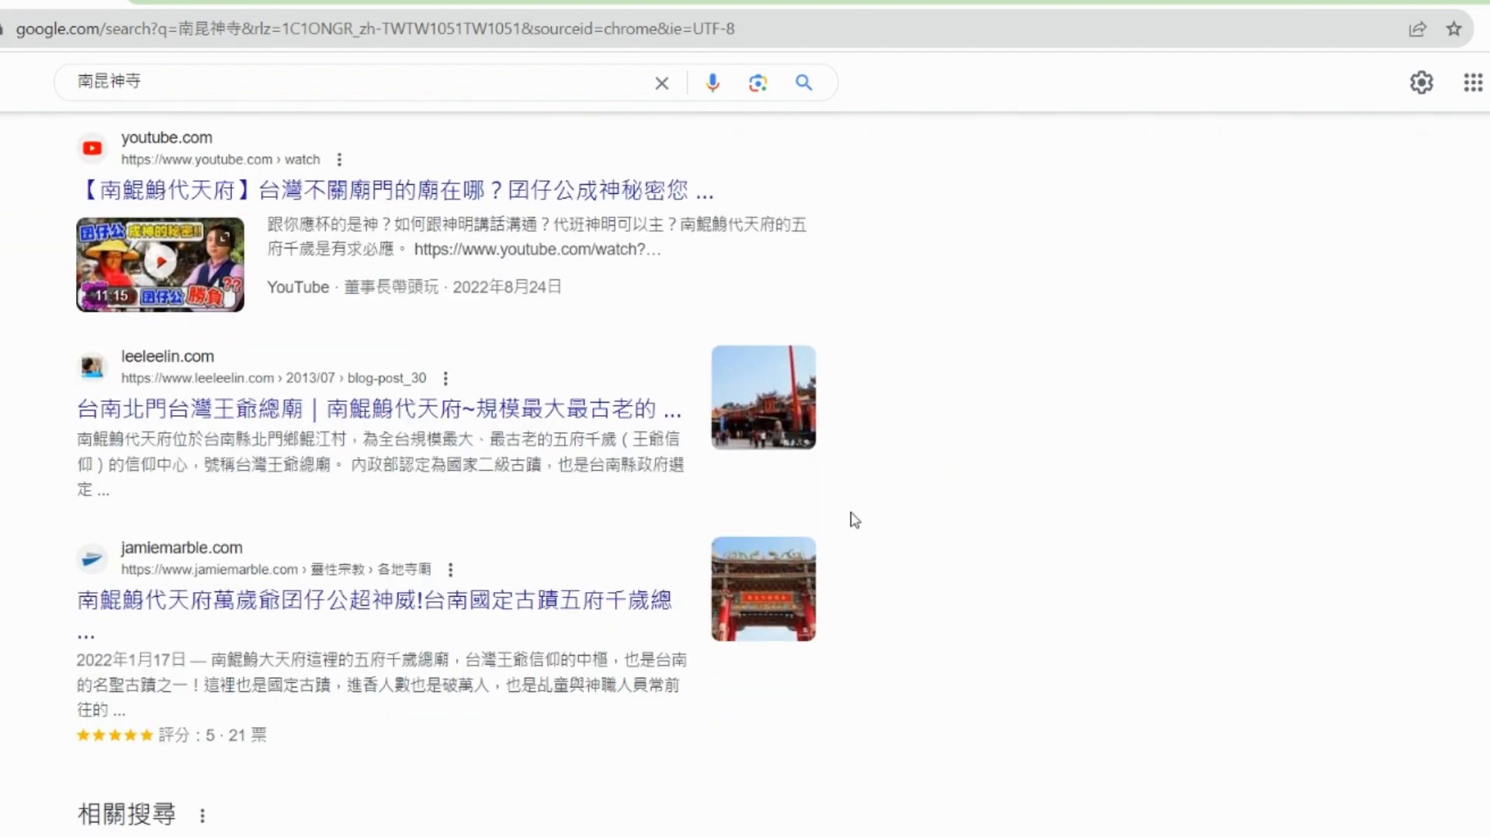
# - Examine the temple photo and name in the leeleelin.com article on 南鯤鯓代天府, and return to the Bard answer
pyautogui.click(439, 421)
pyautogui.scroll(-12, 1009, 457)
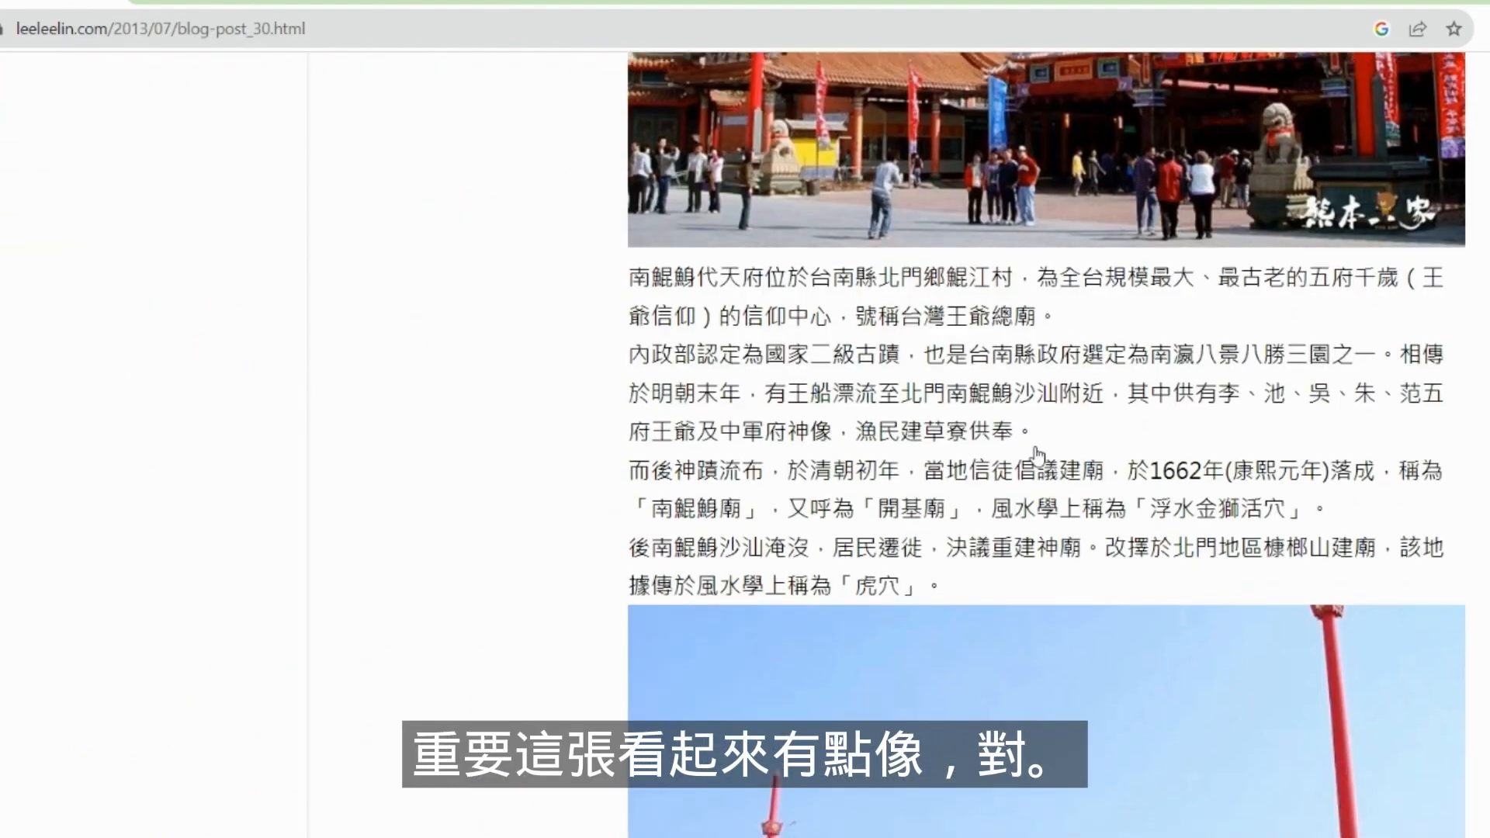
pyautogui.scroll(5, 1037, 454)
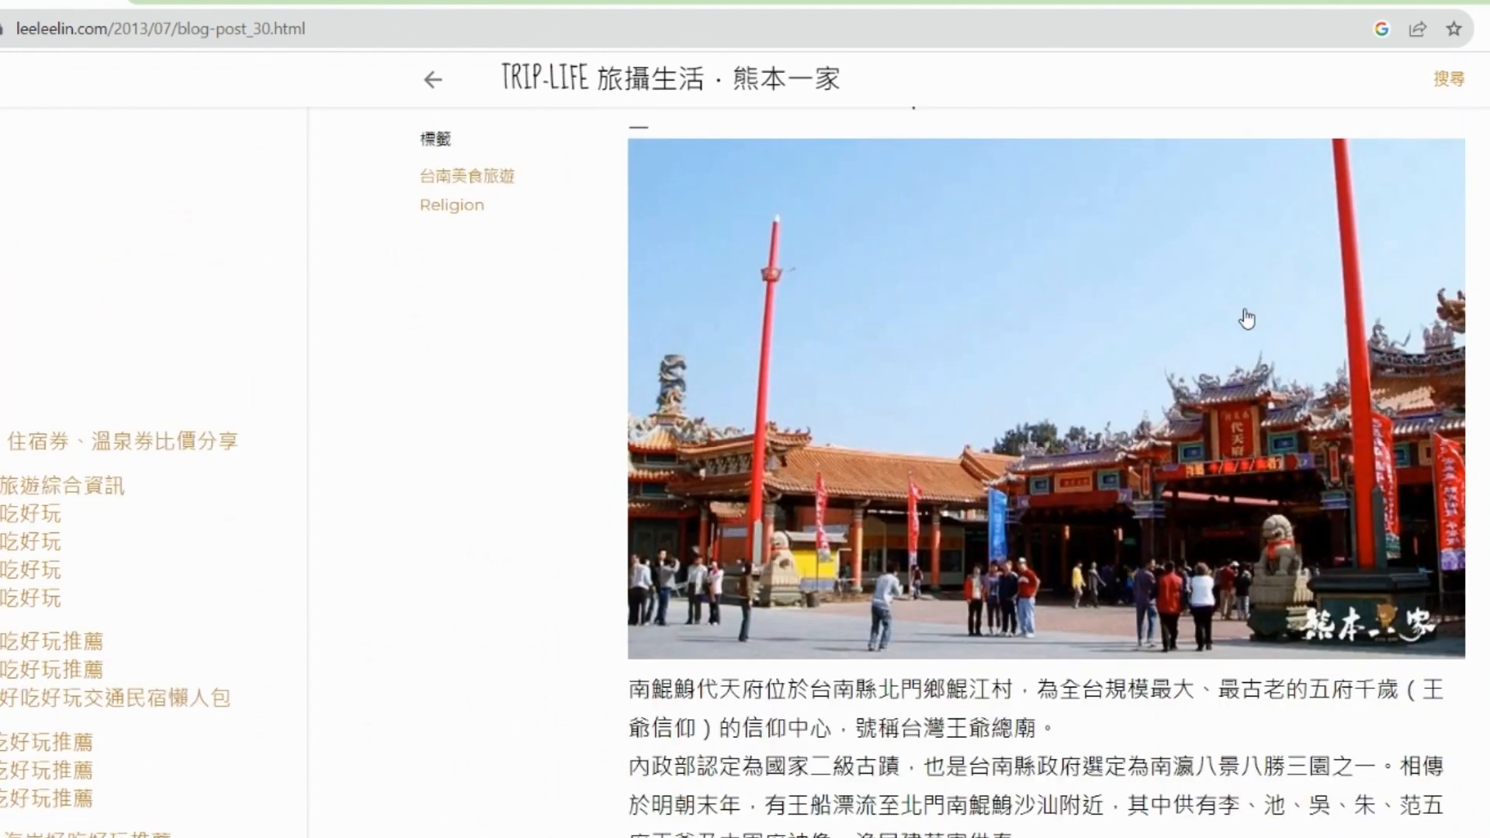
pyautogui.scroll(1, 1243, 322)
pyautogui.scroll(-2, 854, 505)
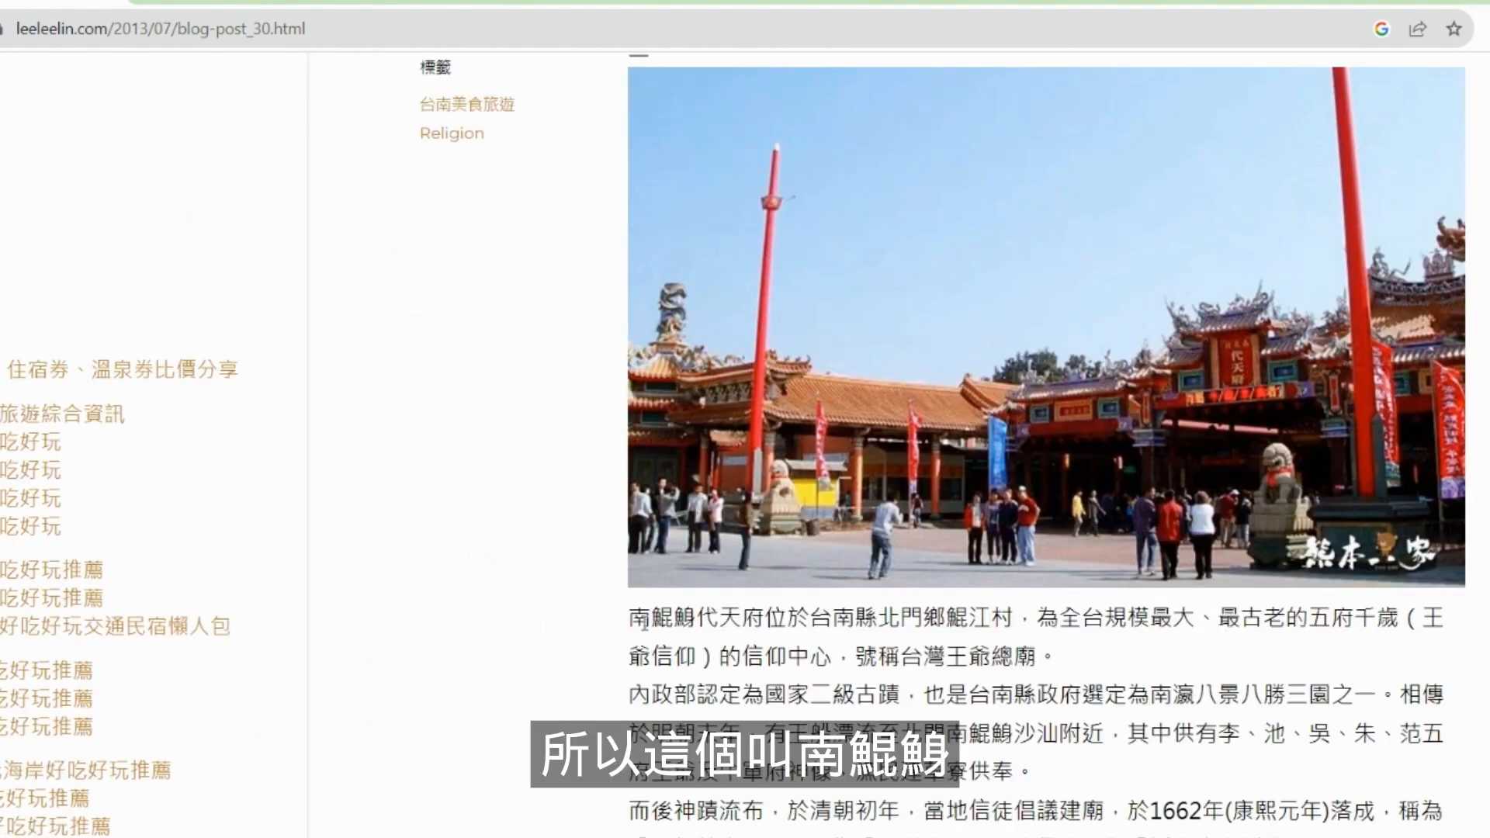
pyautogui.moveTo(632, 619); pyautogui.dragTo(771, 620)
pyautogui.click(775, 620)
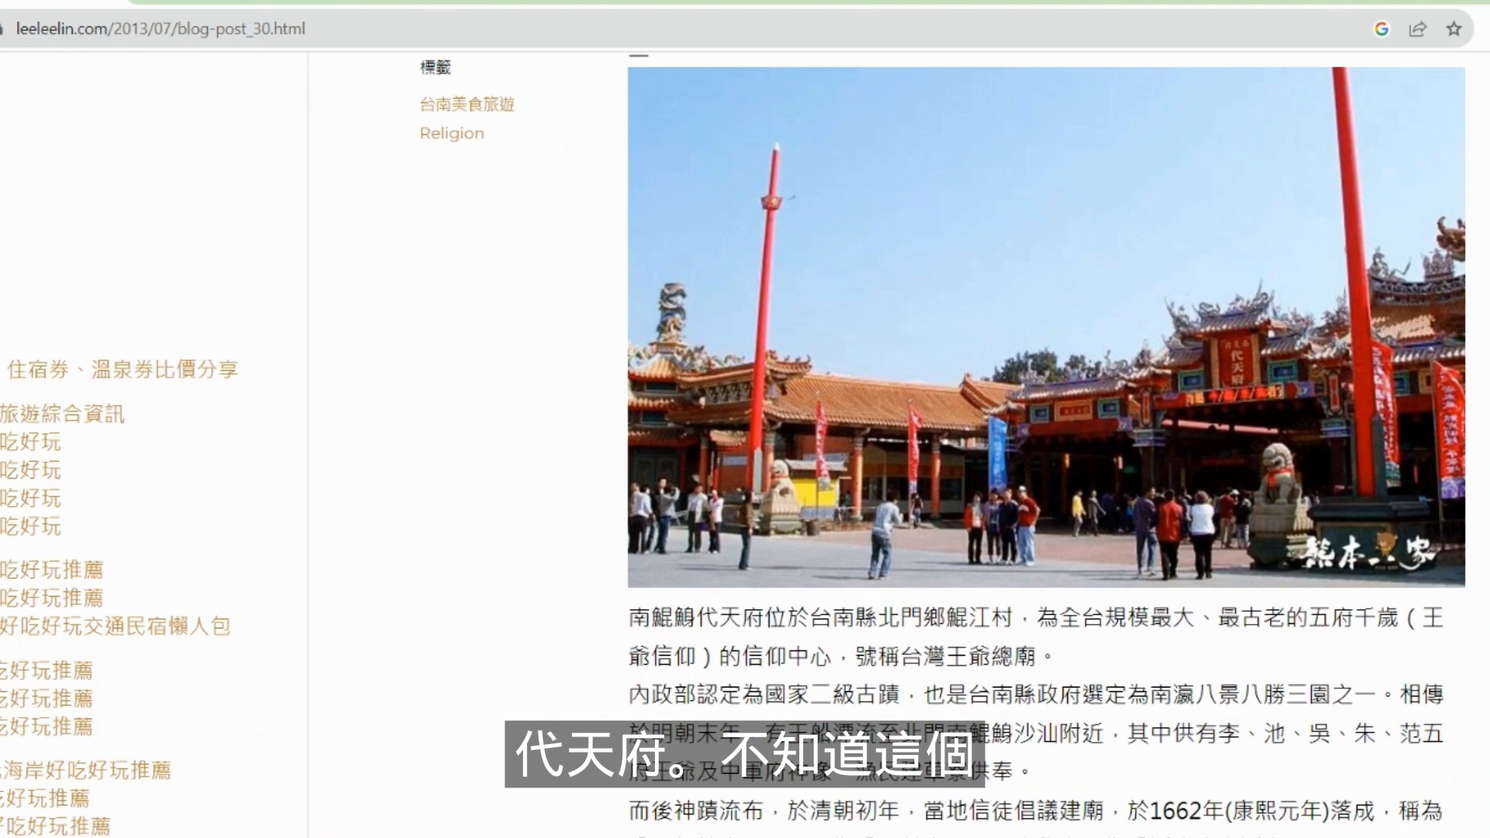
pyautogui.click(4, 2)
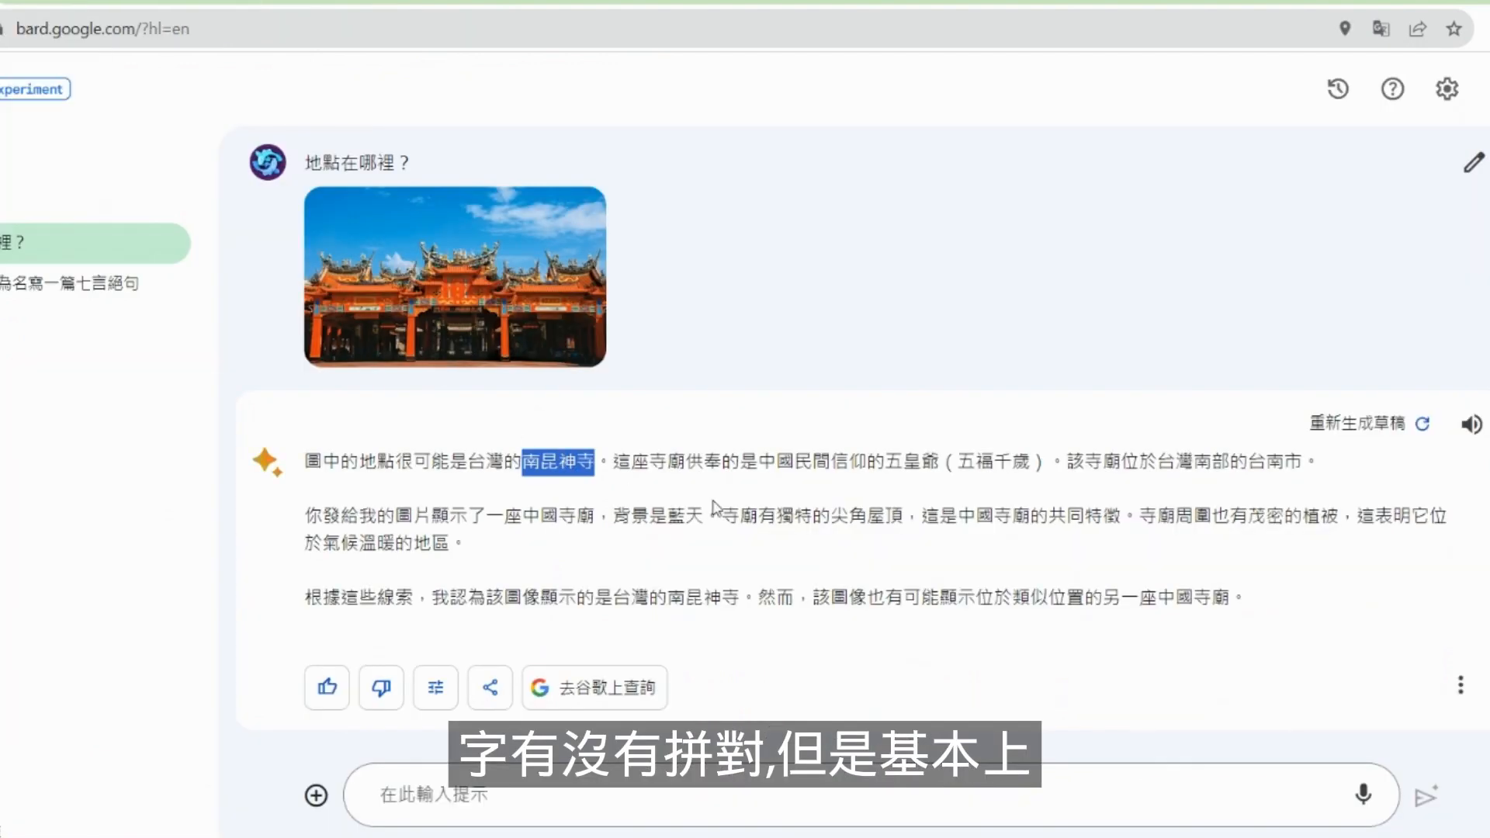
pyautogui.click(713, 506)
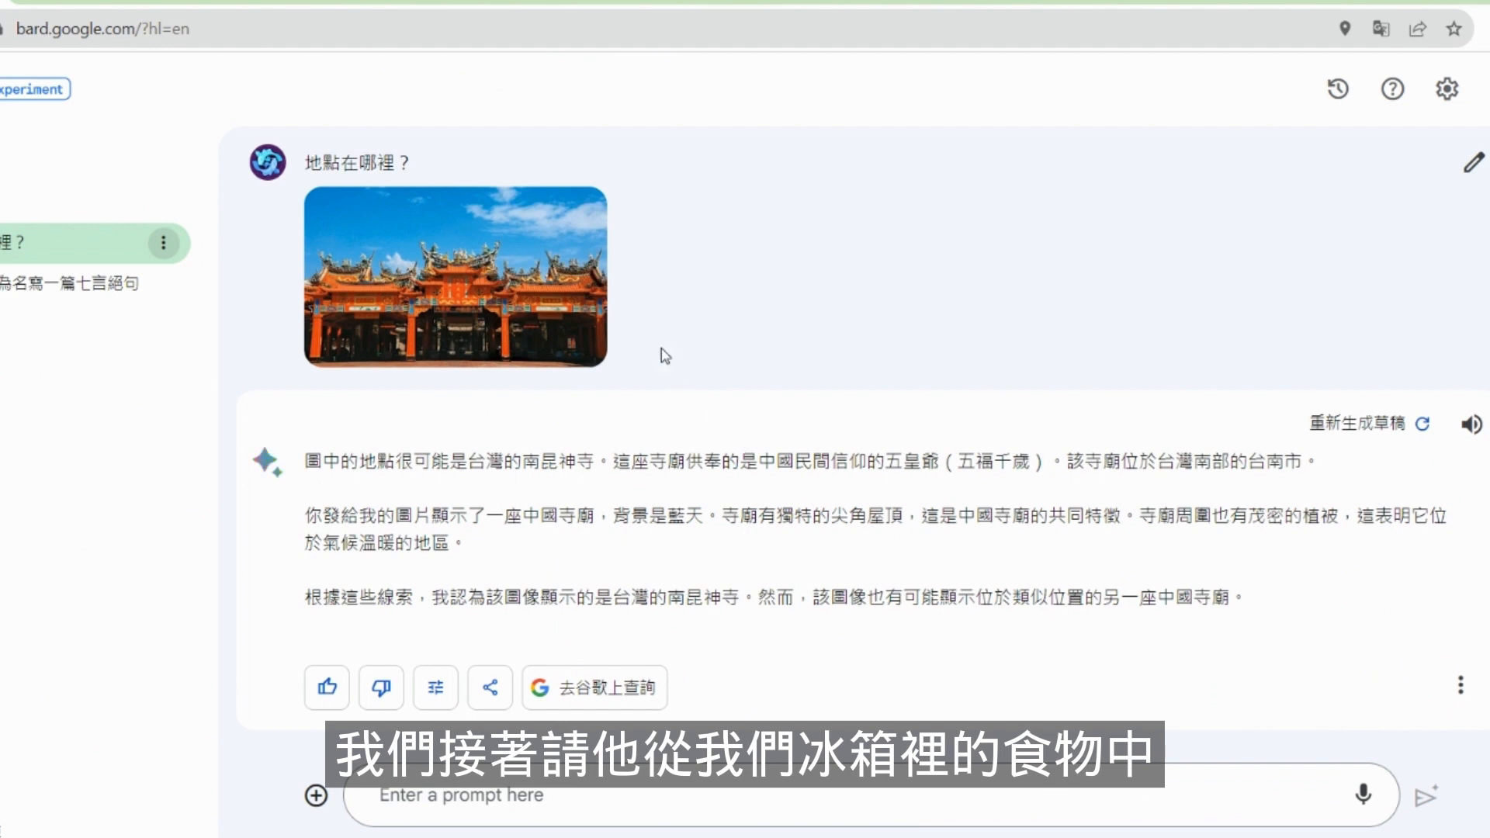
# - View the refrigerator photo in its browser tab, and attach Untitled-3-770x433[2].jpg to a new Bard chat
pyautogui.click(496, 17)
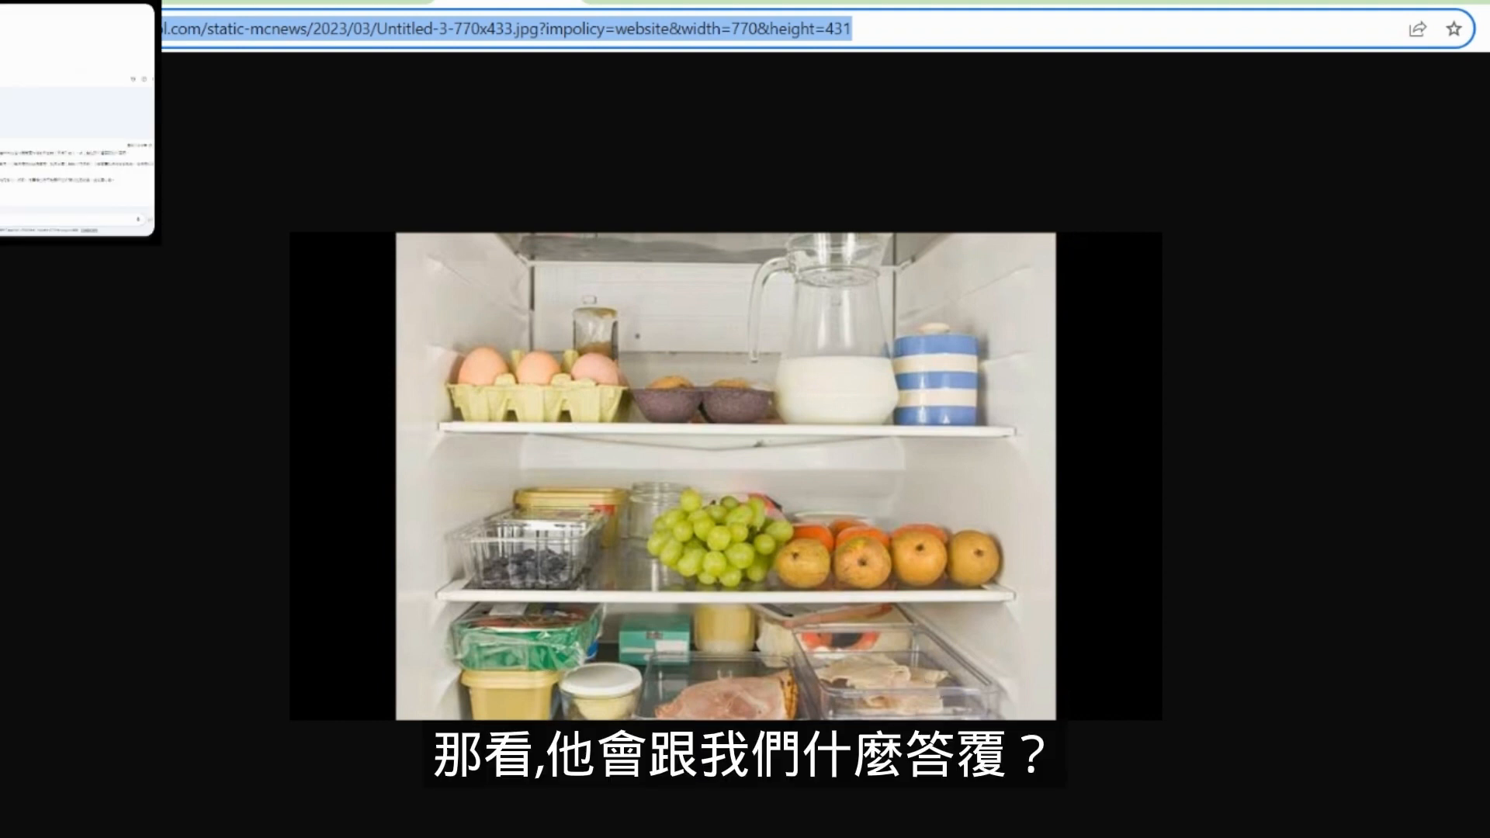
pyautogui.click(4, 109)
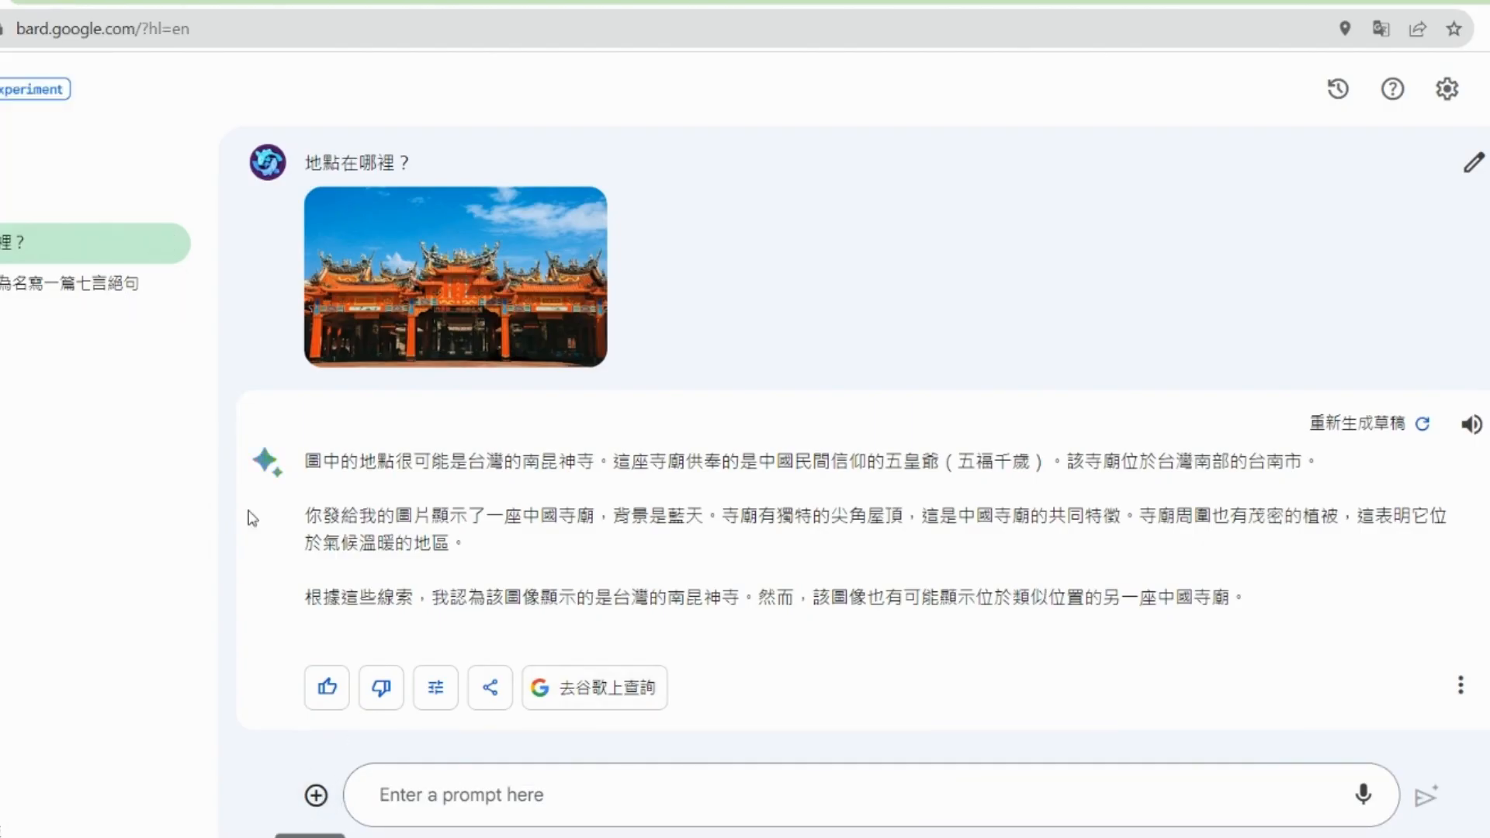
pyautogui.click(315, 811)
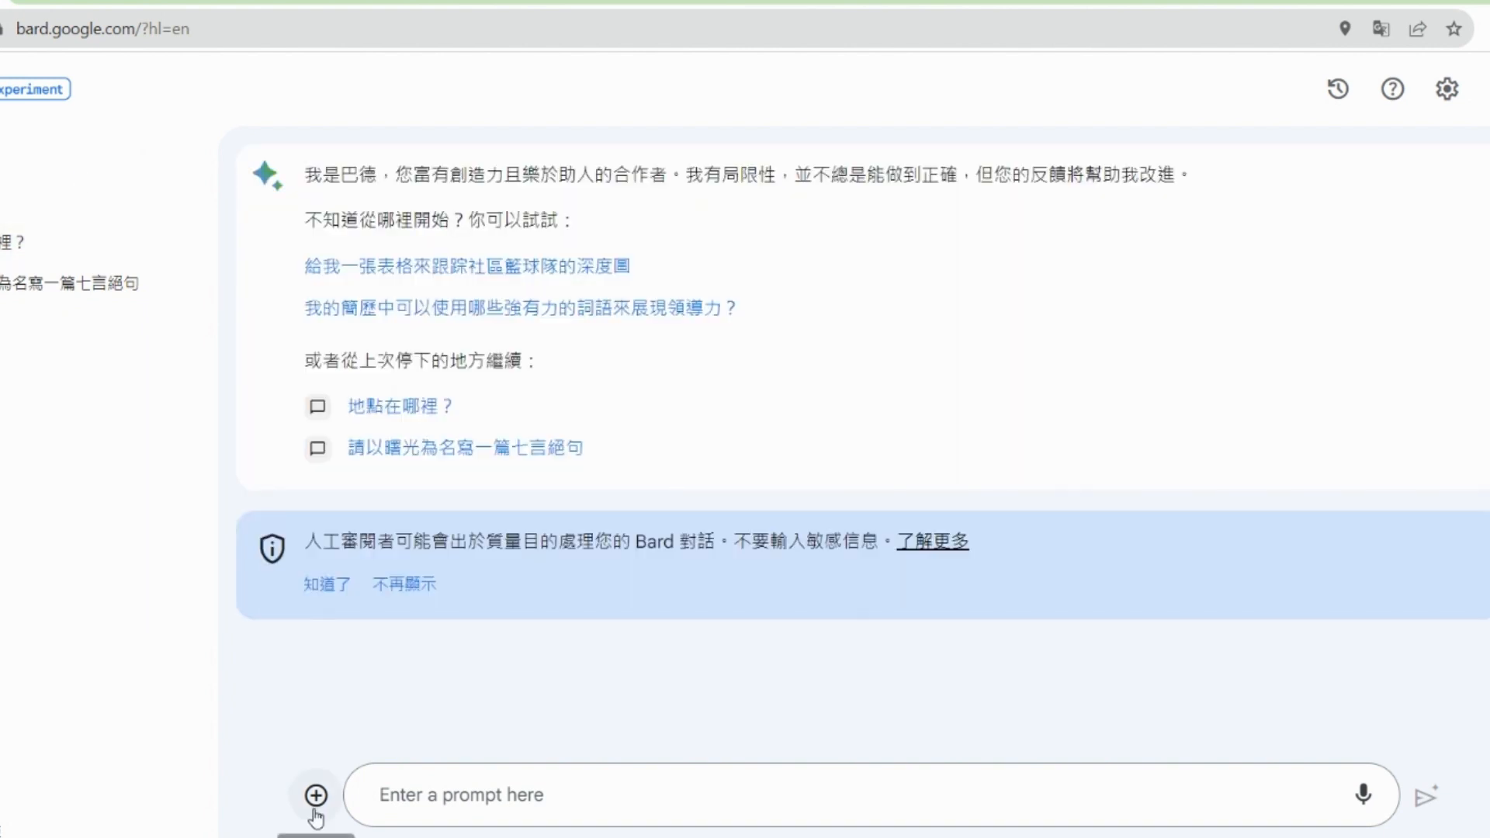
pyautogui.click(315, 811)
pyautogui.click(394, 706)
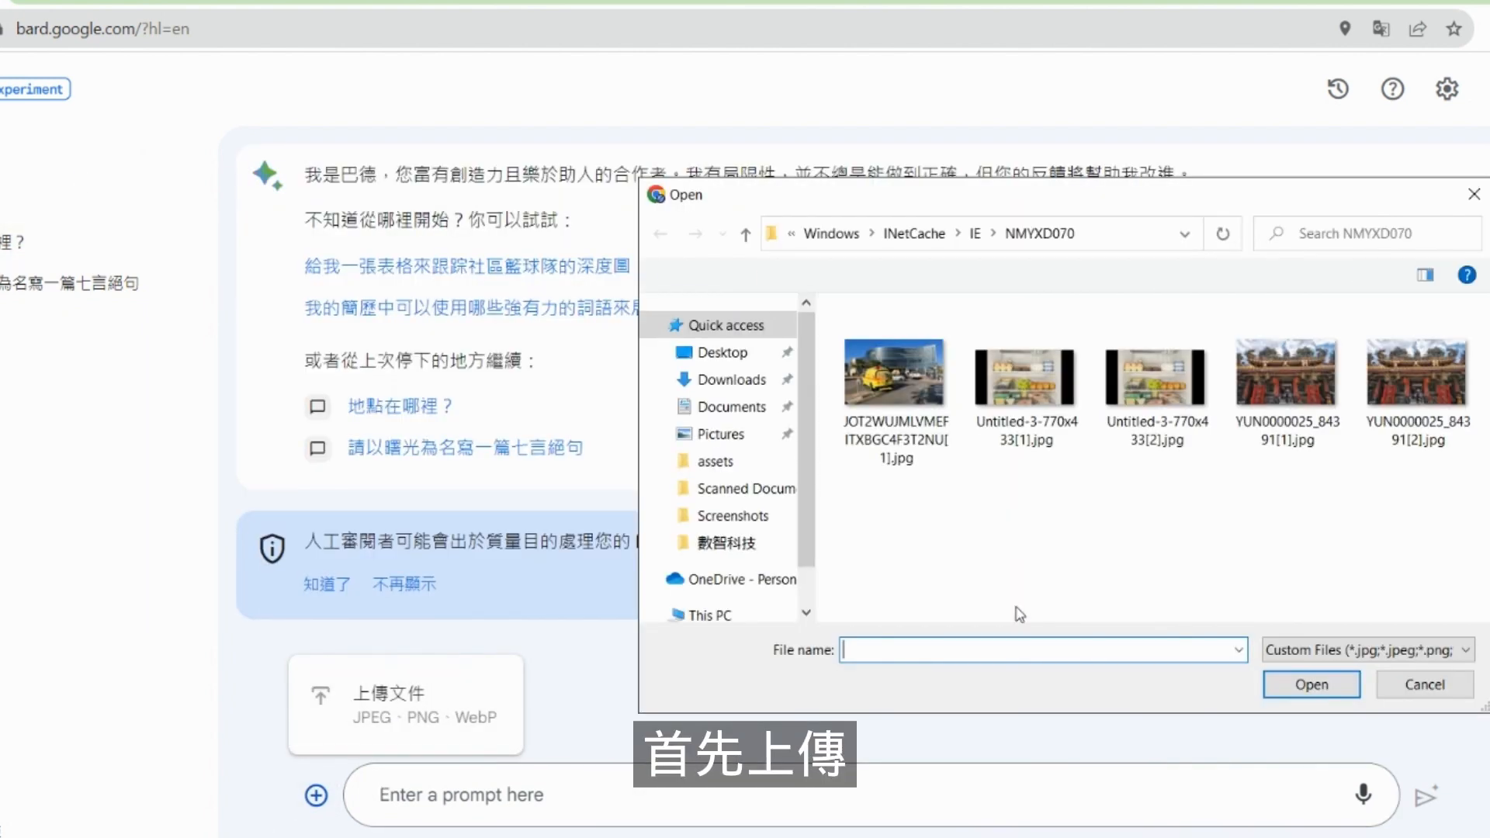
pyautogui.doubleClick(1157, 377)
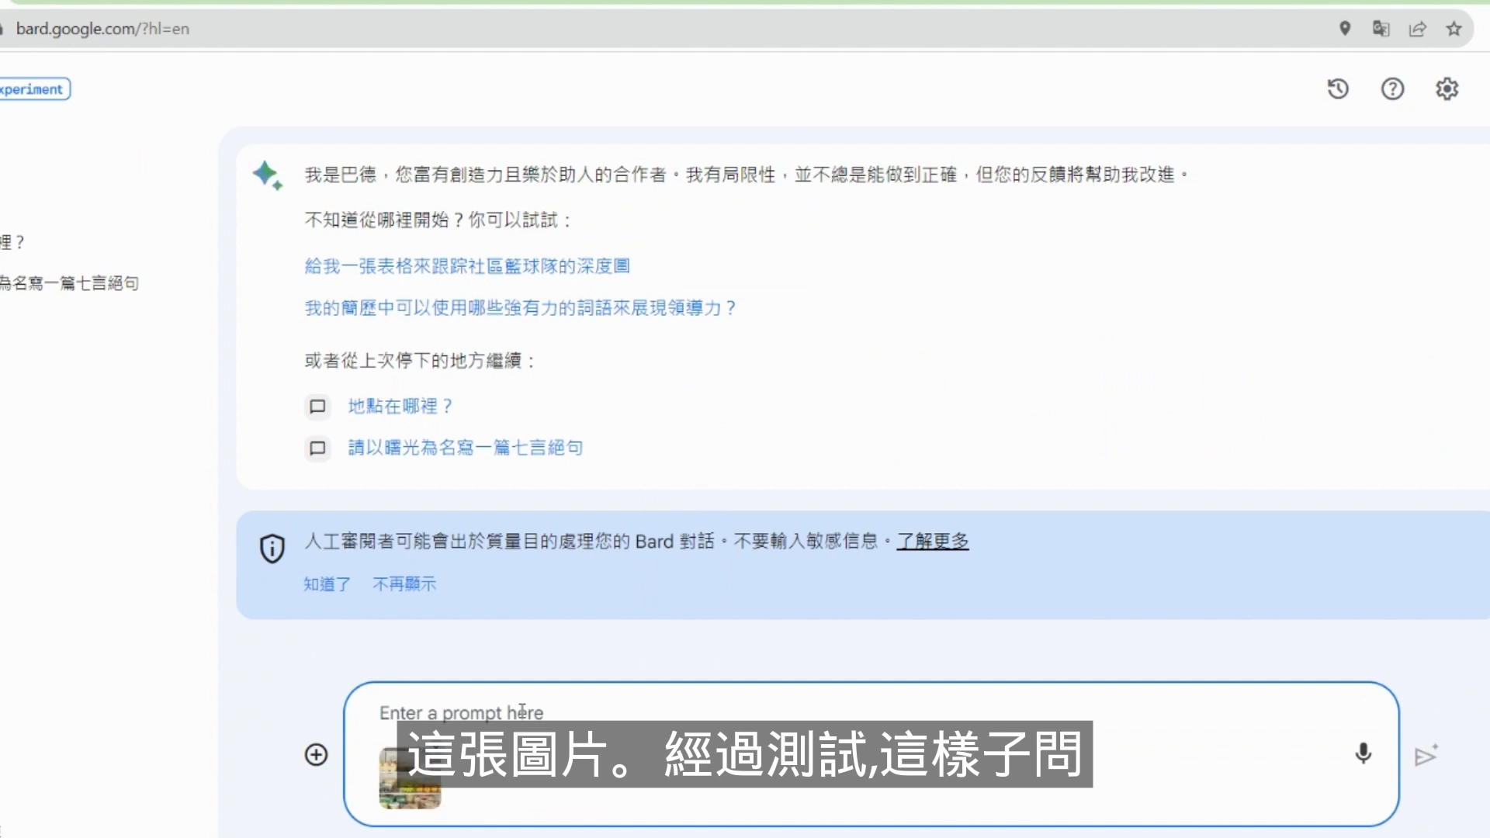
pyautogui.write('Can y')
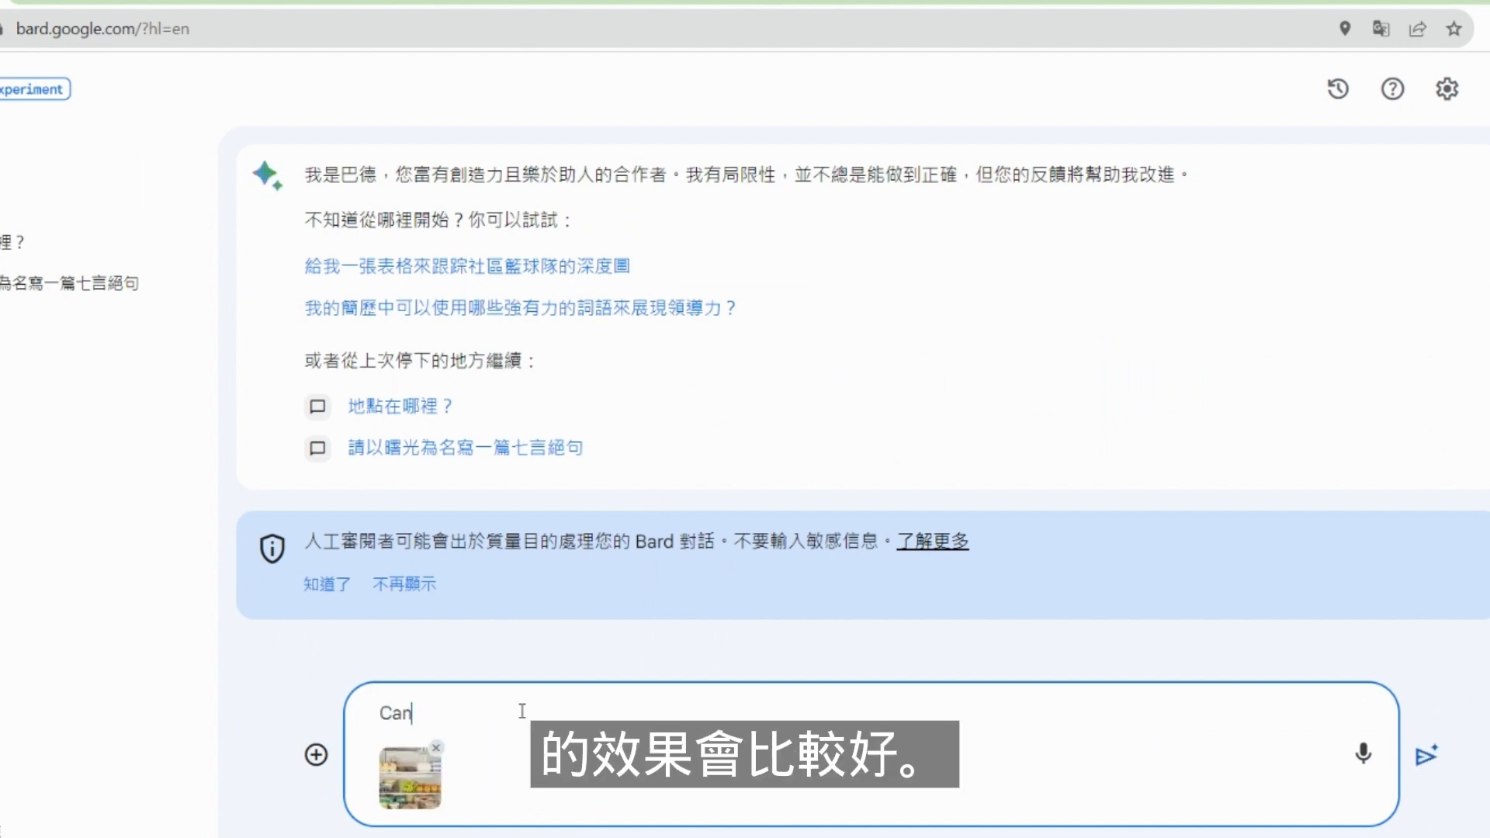
pyautogui.press('BackSpace')
pyautogui.press('BackSpace')
pyautogui.press('BackSpace')
pyautogui.press('BackSpace')
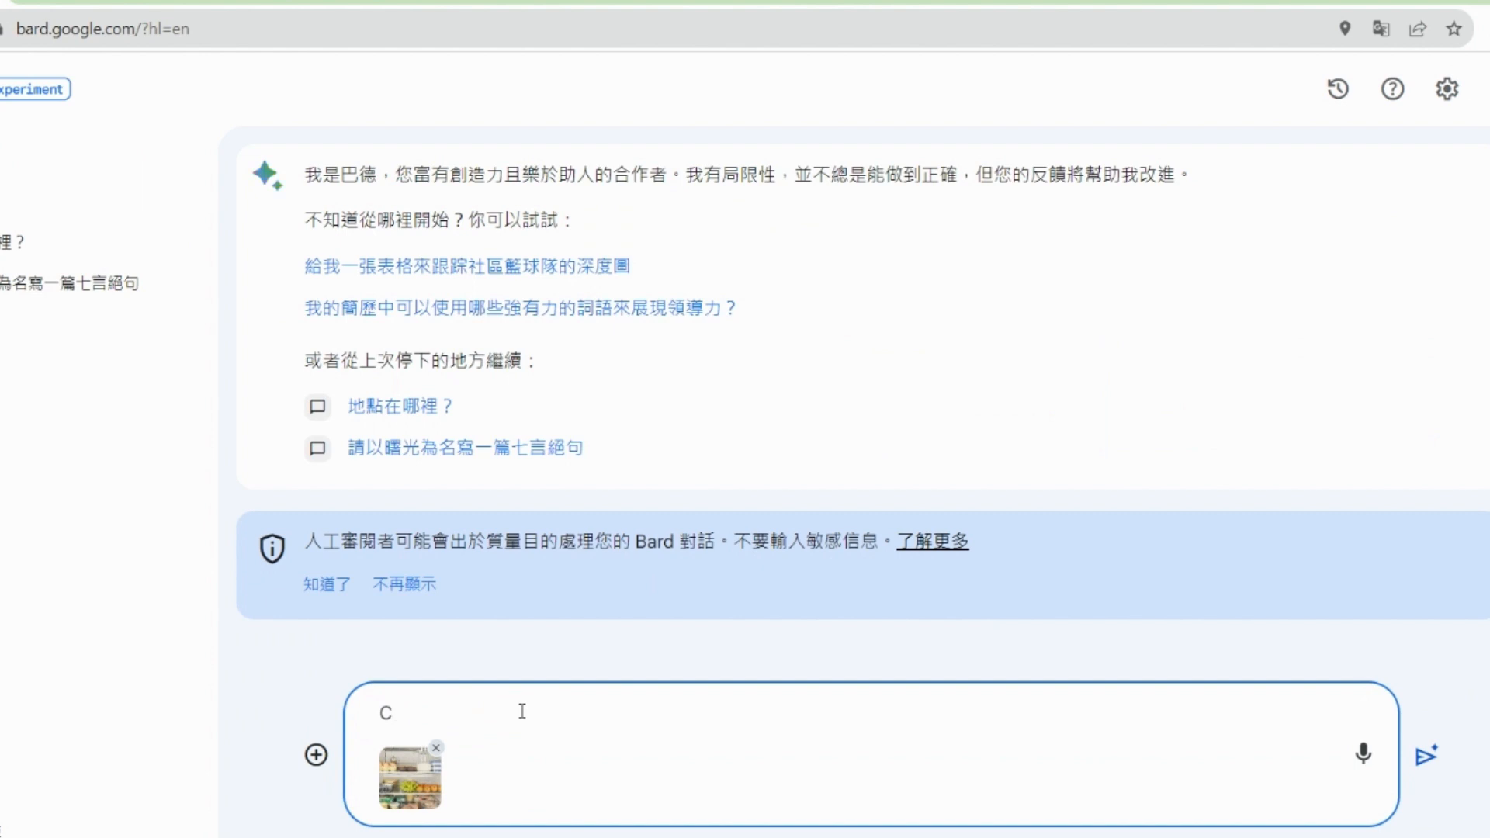
# - Ask Bard "What are the foods in the following image? Can you suggest me a recipe from the foods?"
pyautogui.write('W')
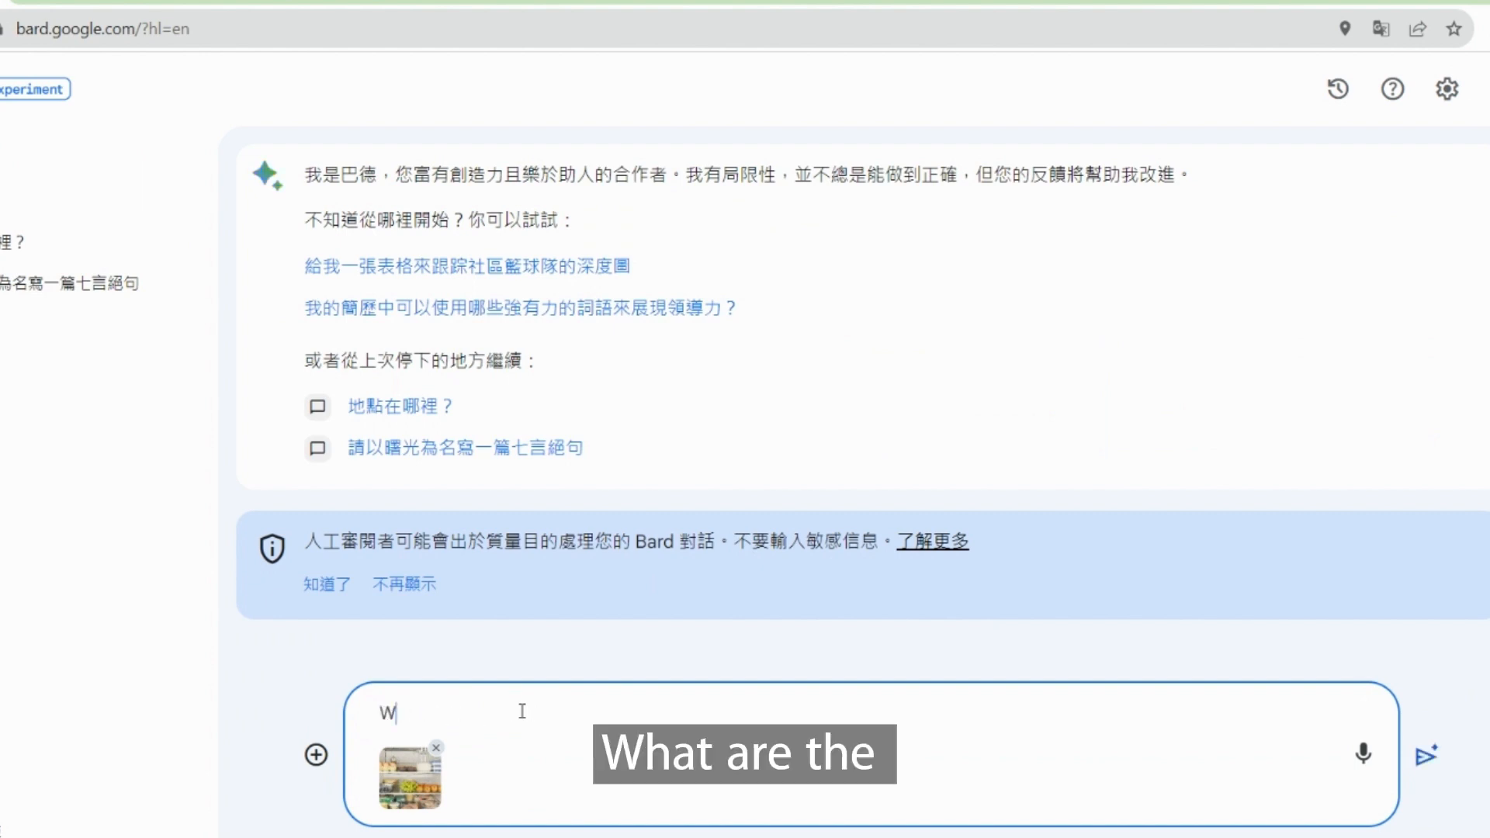
pyautogui.write('Hahat are the foods')
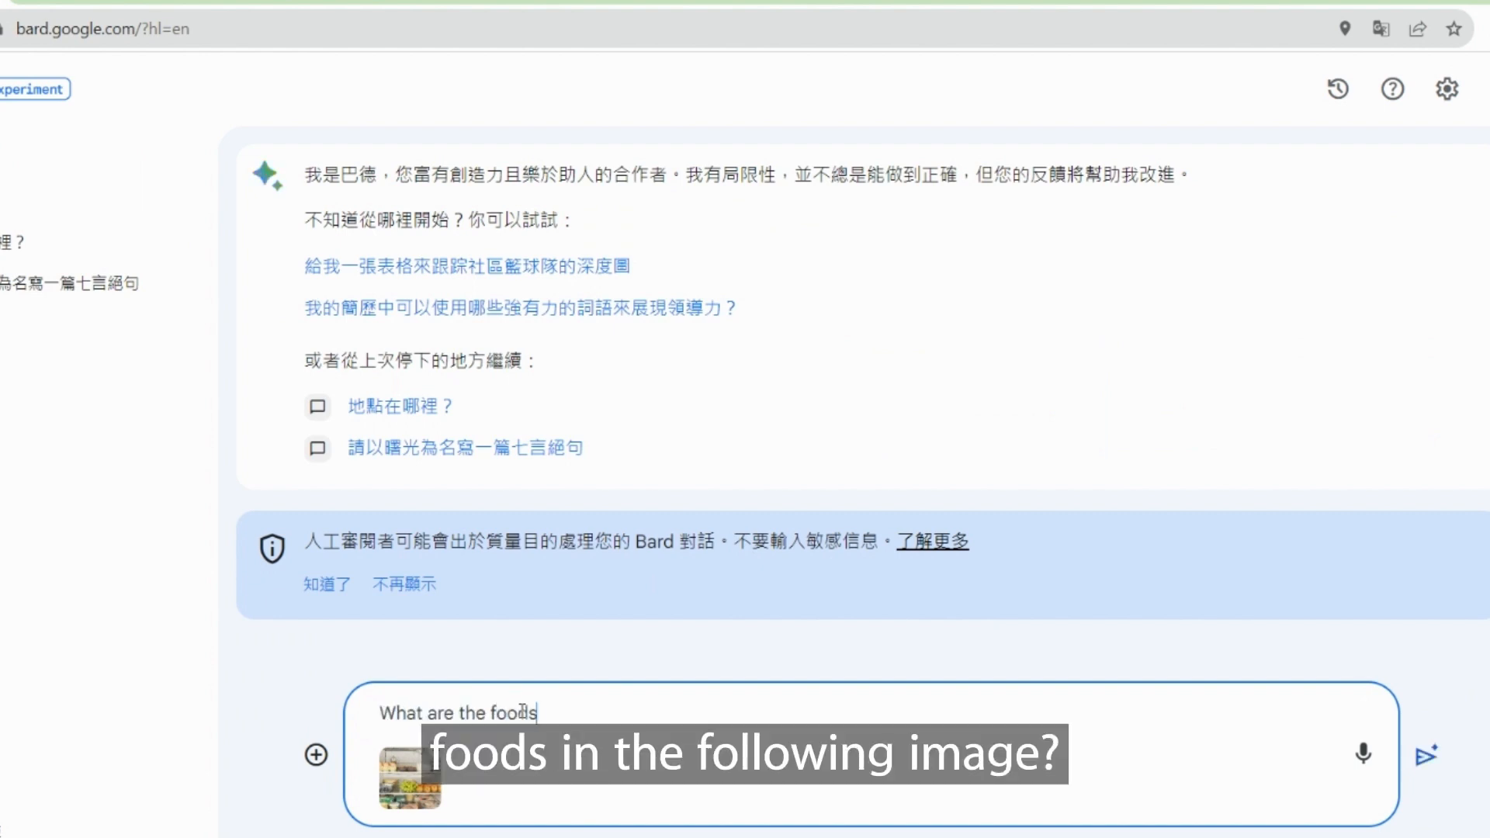
pyautogui.write(' in the followin')
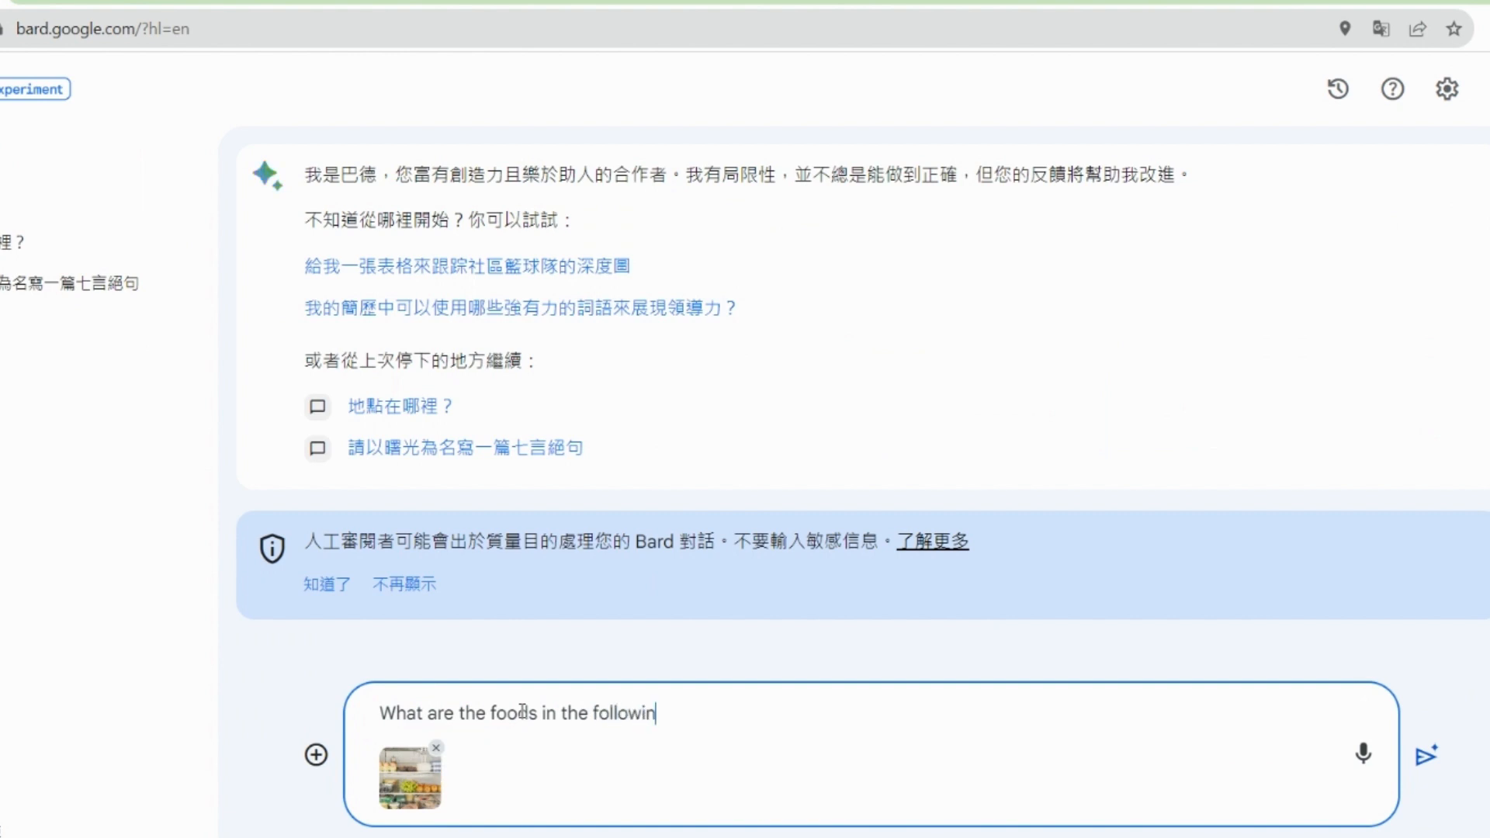
pyautogui.write('g image? Can yo')
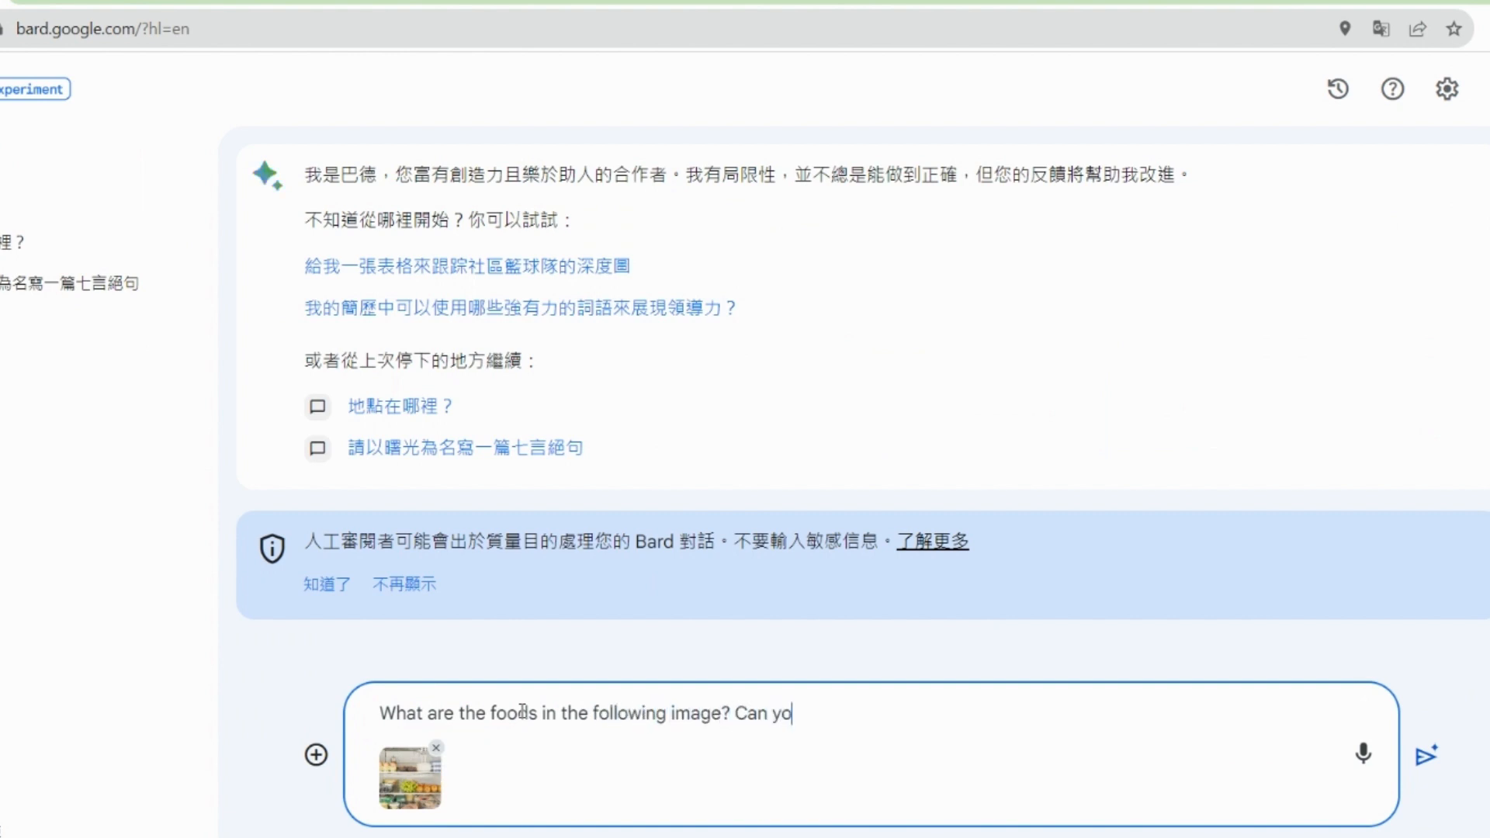
pyautogui.write('u suggest me a')
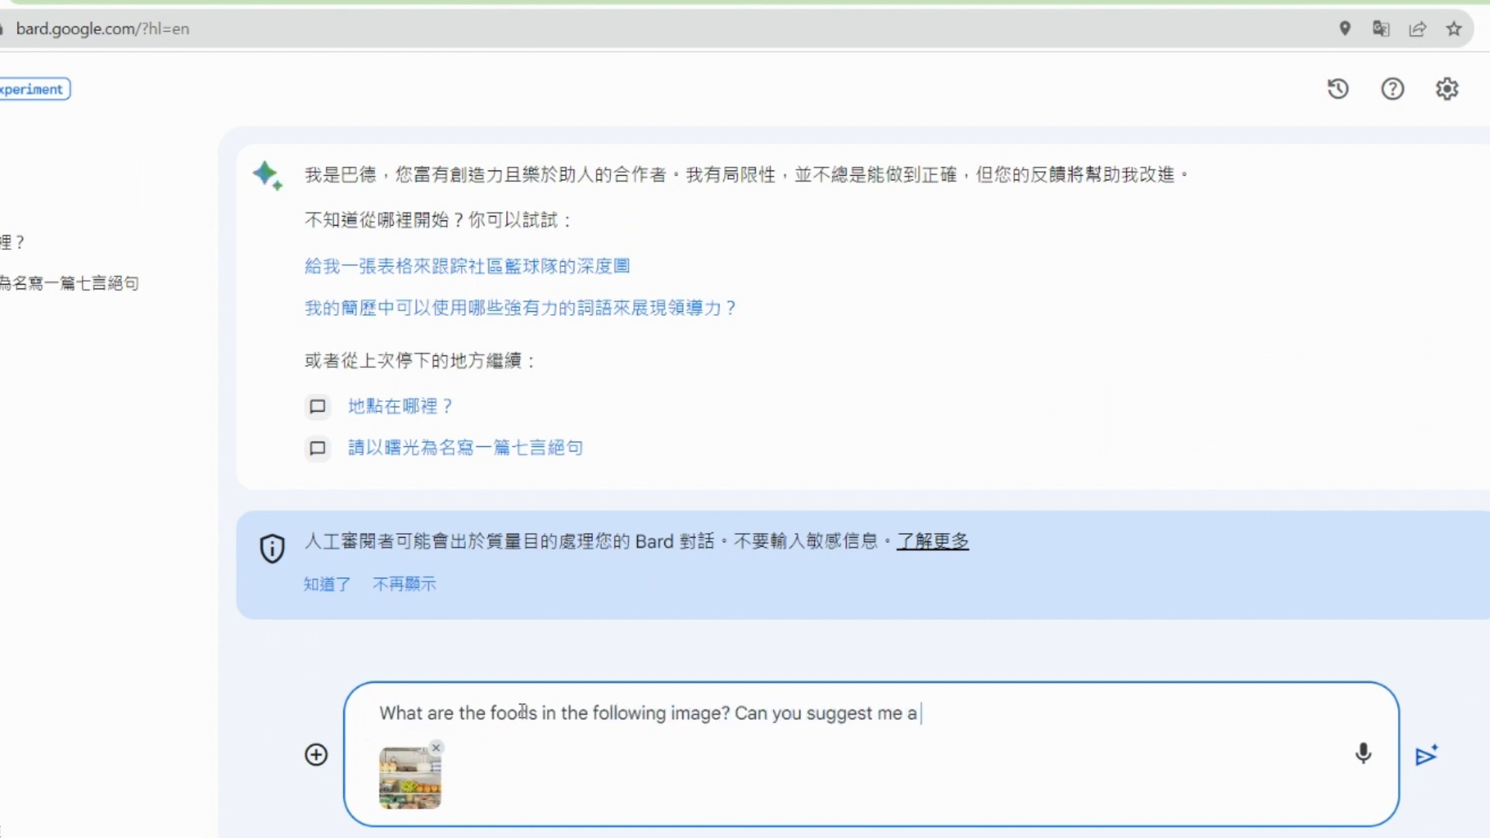
pyautogui.write(' recipe from the f')
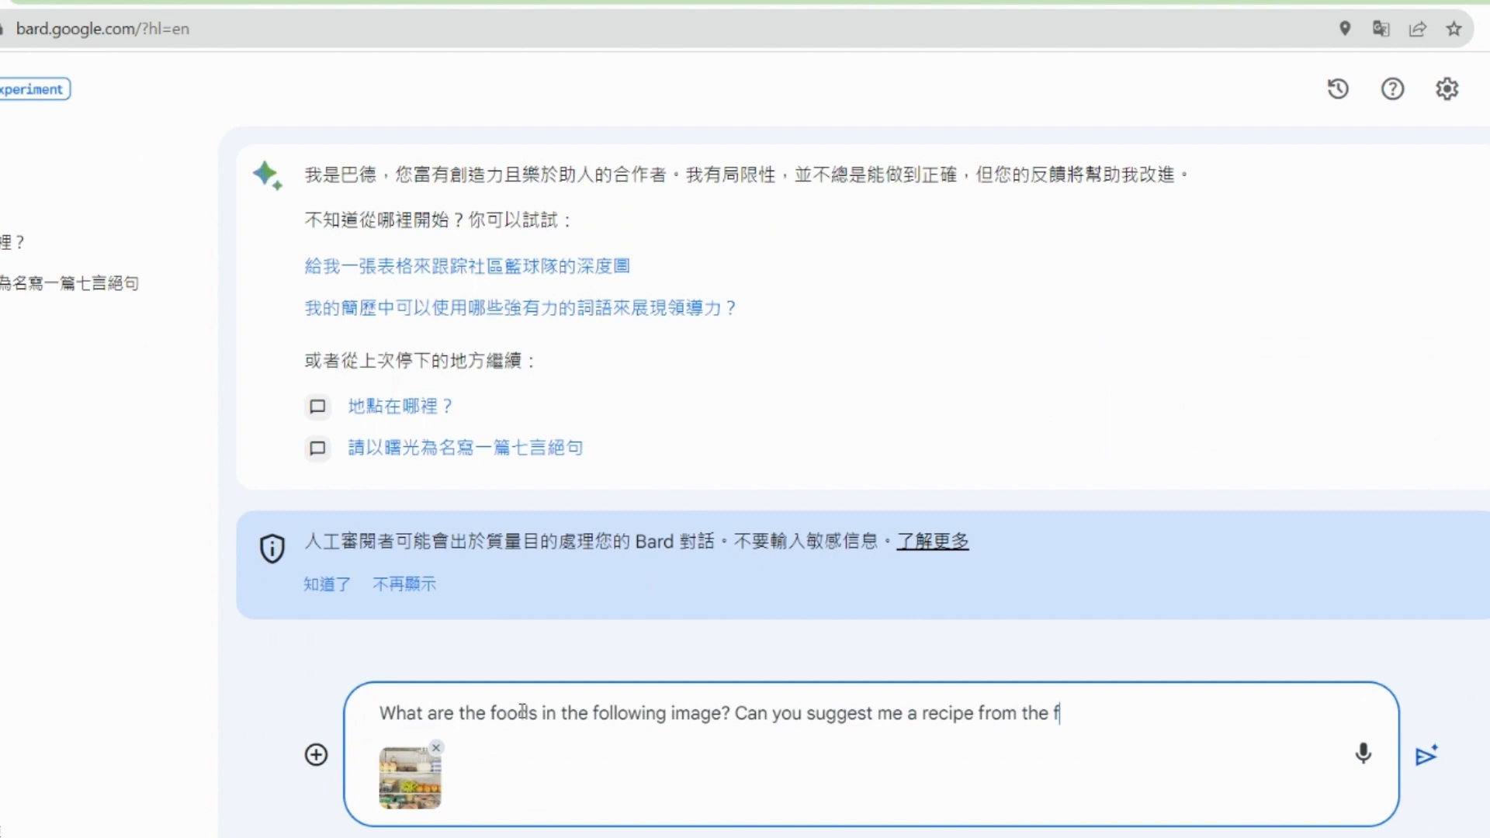
pyautogui.write('oods?')
pyautogui.press('Return')
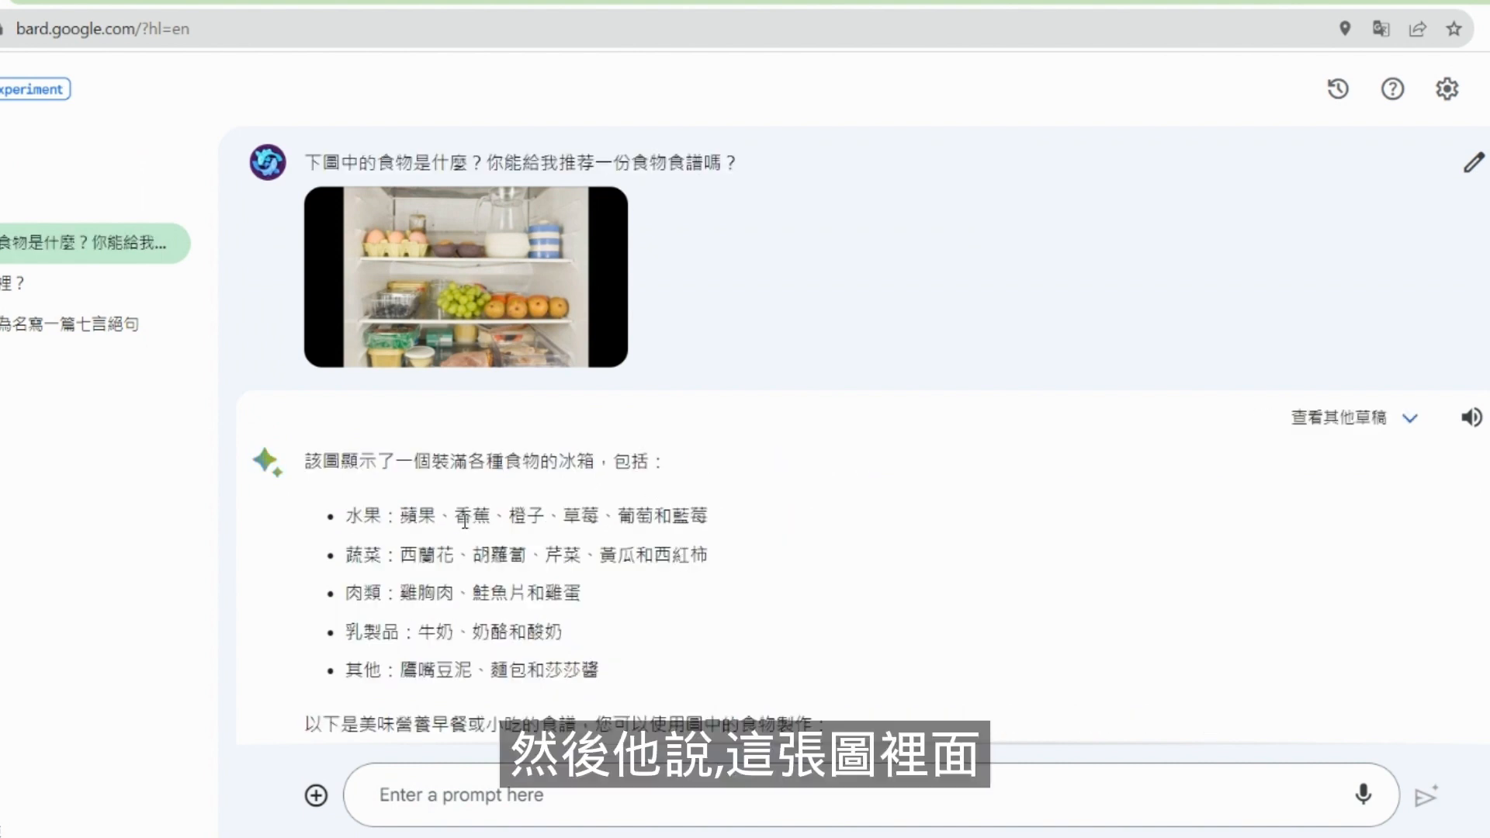
# - Read Bard's answer about the fridge photo, covering the listed food categories and the suggested recipe's ingredients and instructions
pyautogui.scroll(-3, 414, 520)
pyautogui.scroll(-1, 413, 520)
pyautogui.scroll(3, 388, 466)
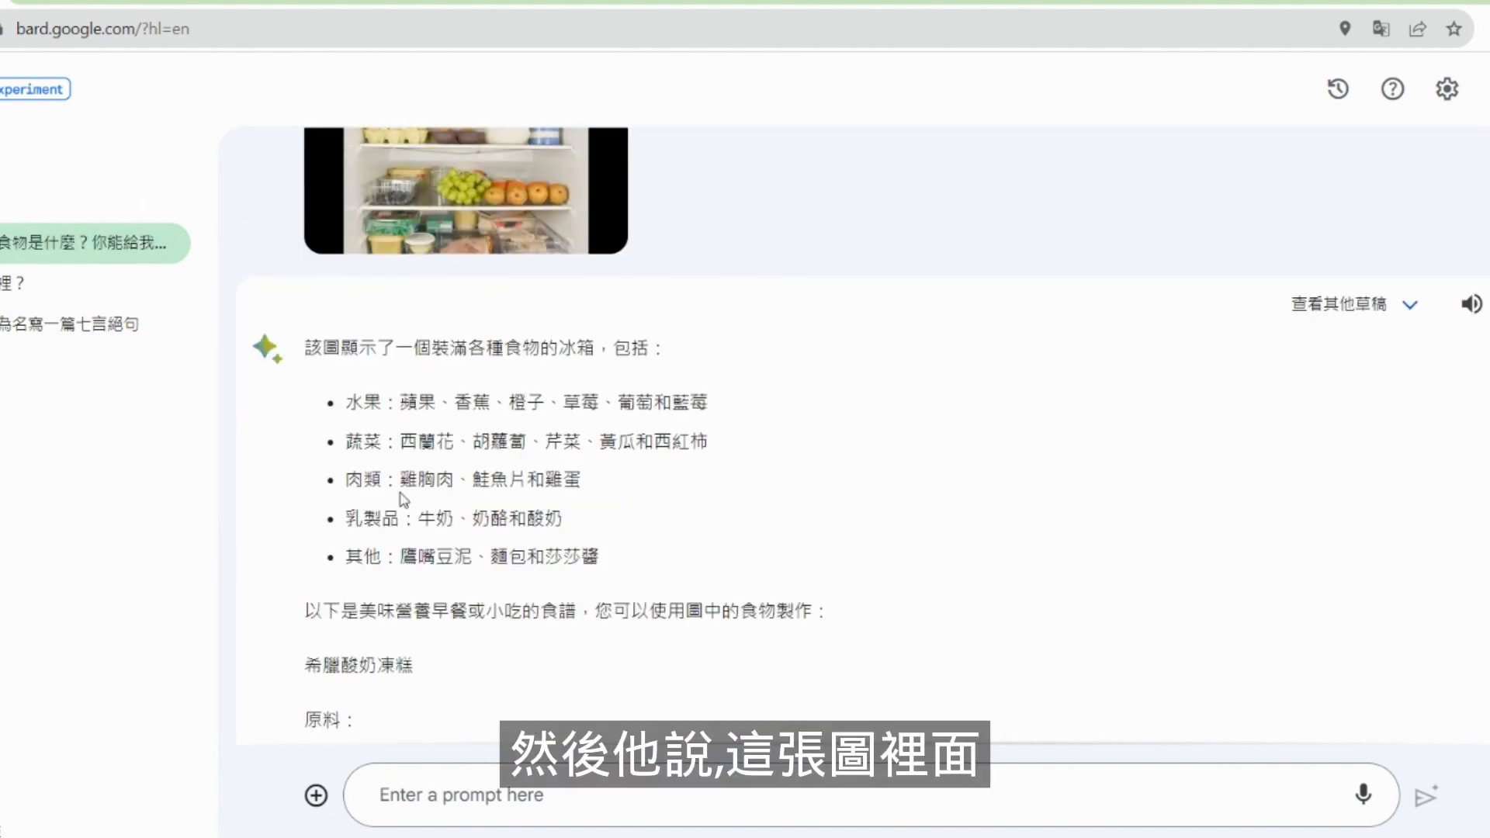
pyautogui.scroll(2, 403, 414)
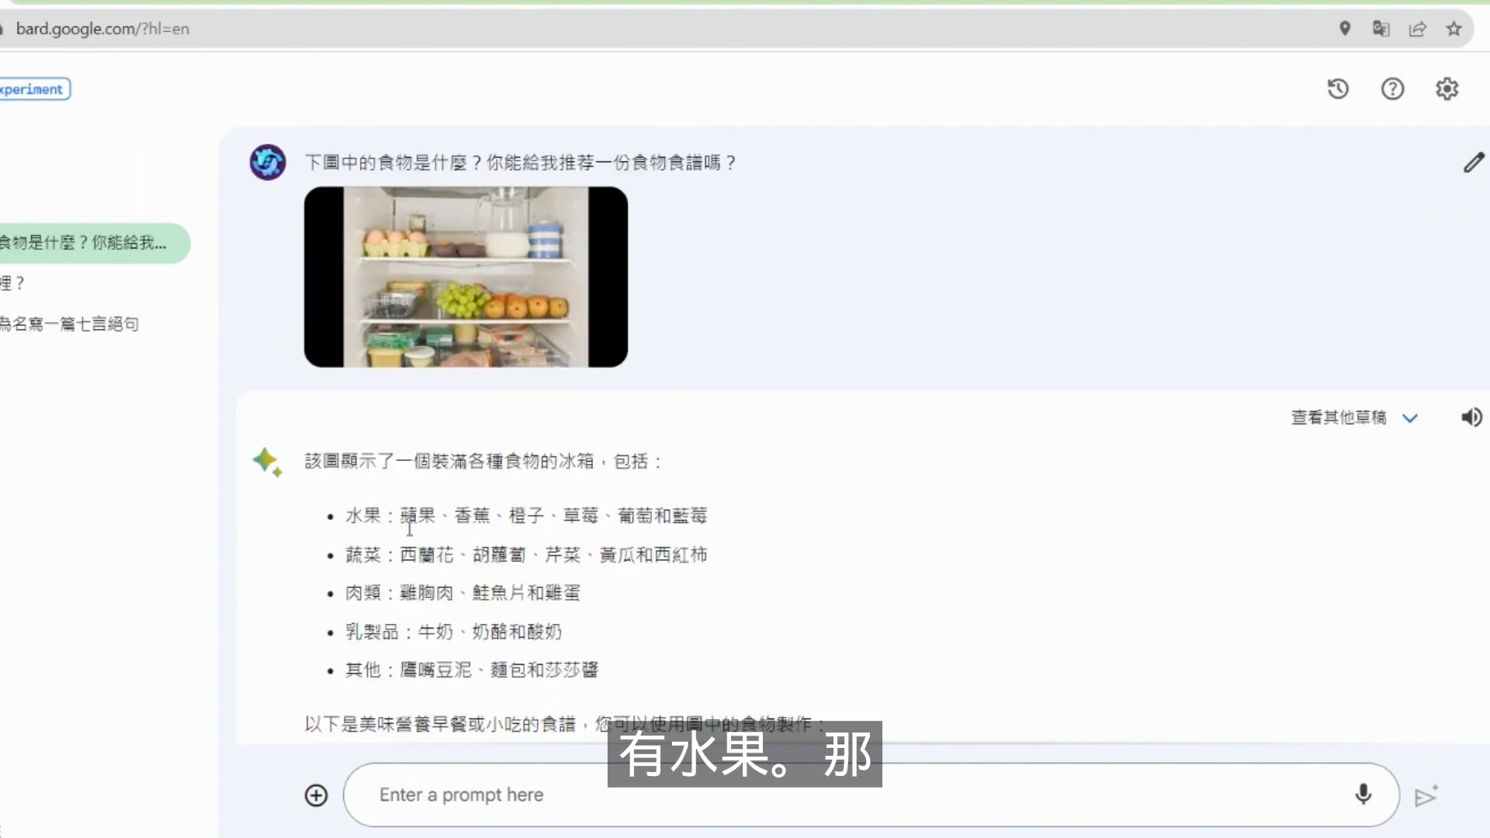
pyautogui.scroll(-2, 403, 580)
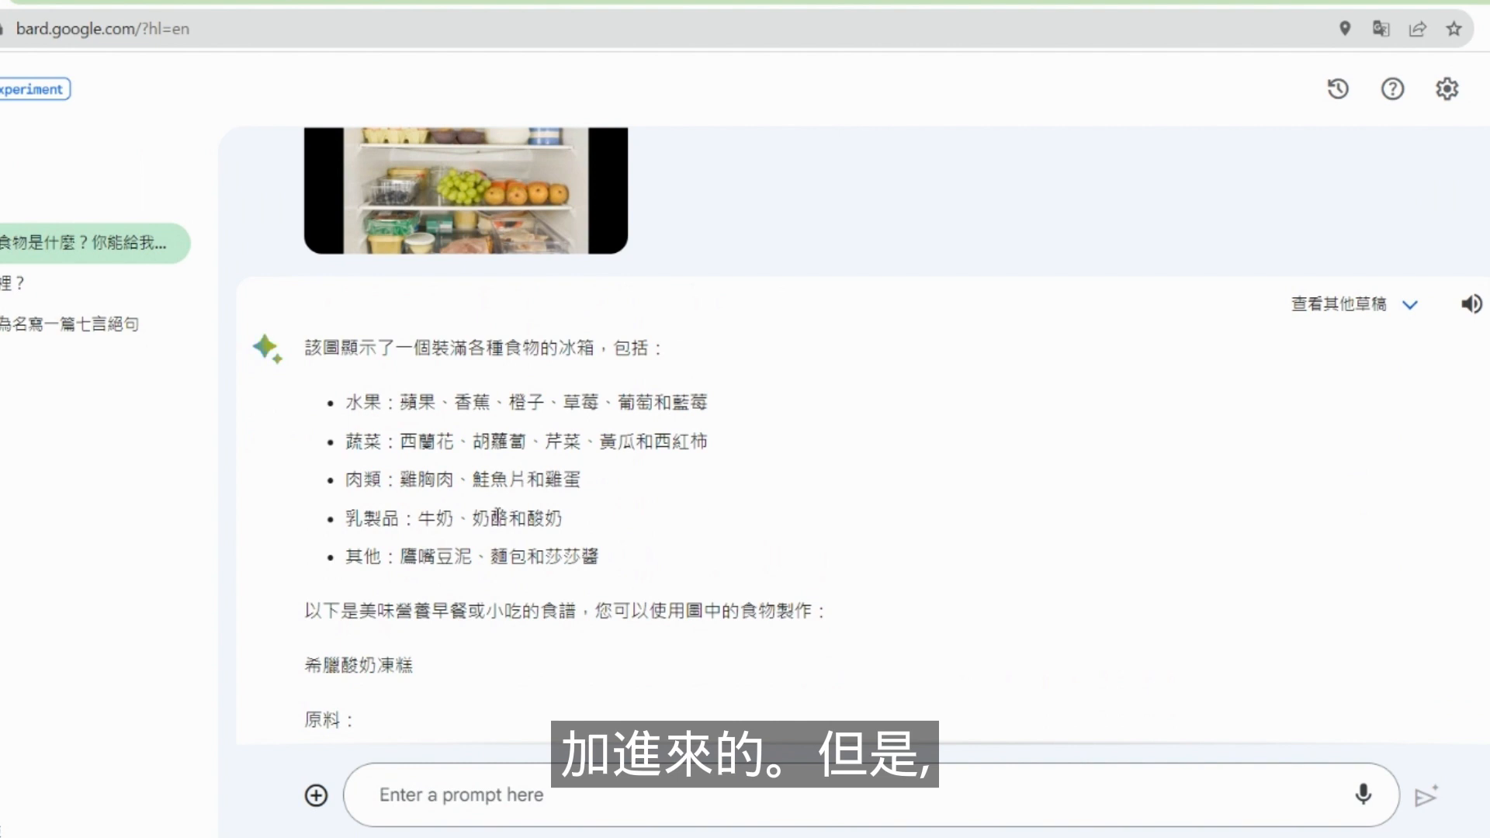
pyautogui.scroll(1, 499, 516)
pyautogui.scroll(-1, 498, 517)
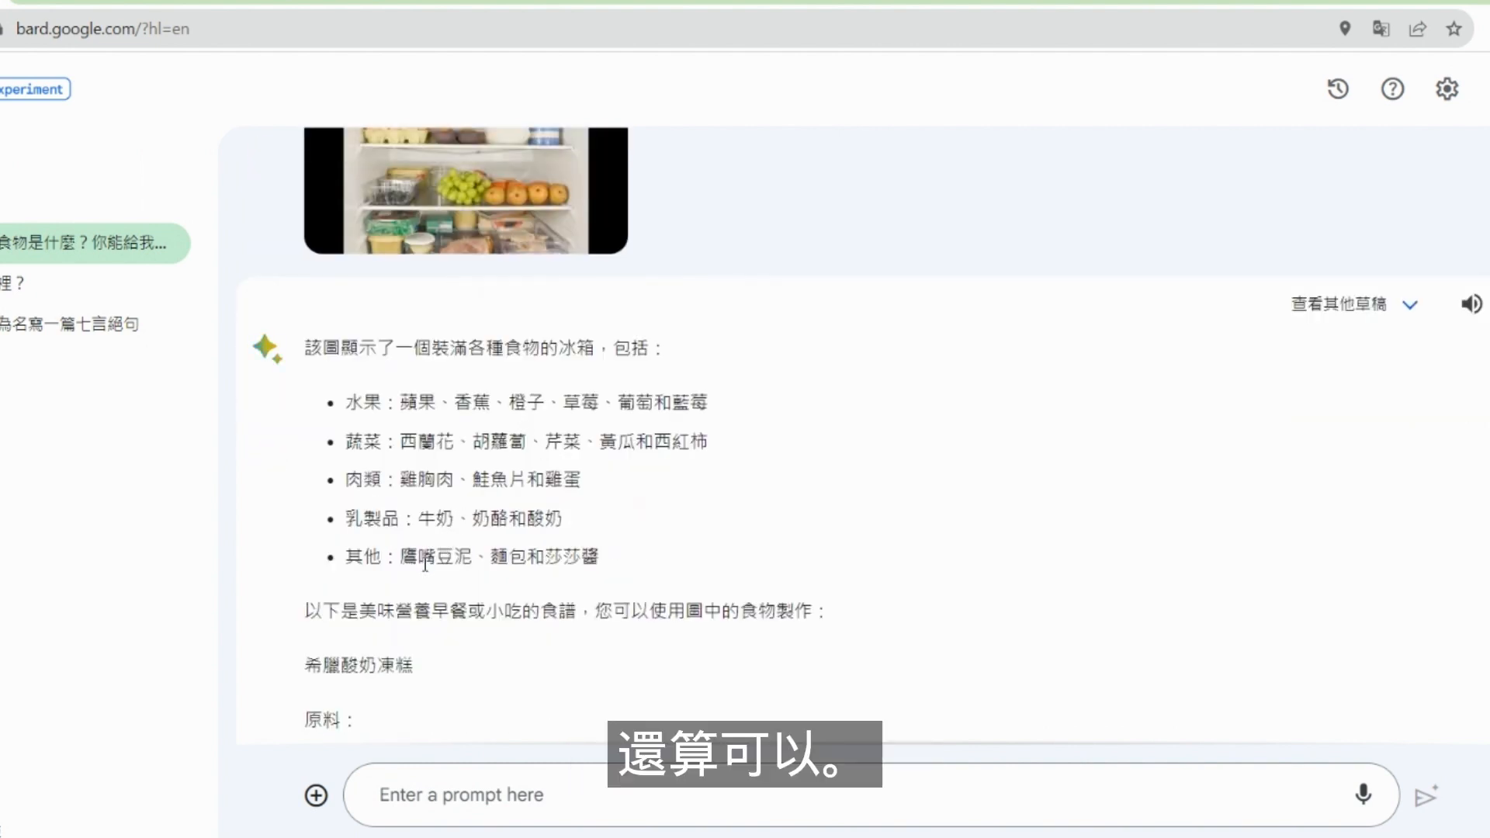
pyautogui.scroll(-4, 458, 570)
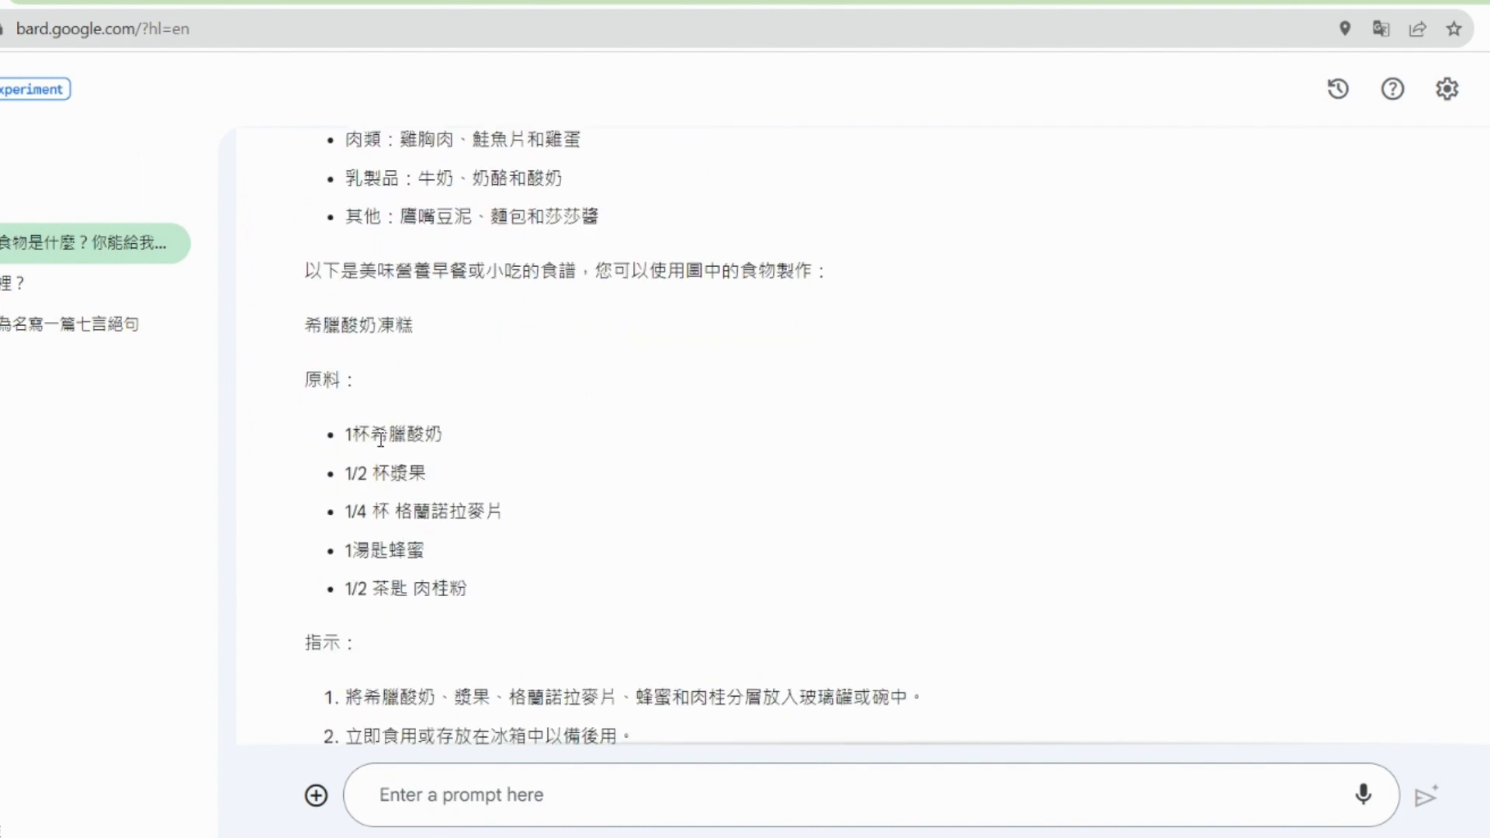
pyautogui.scroll(-1, 381, 439)
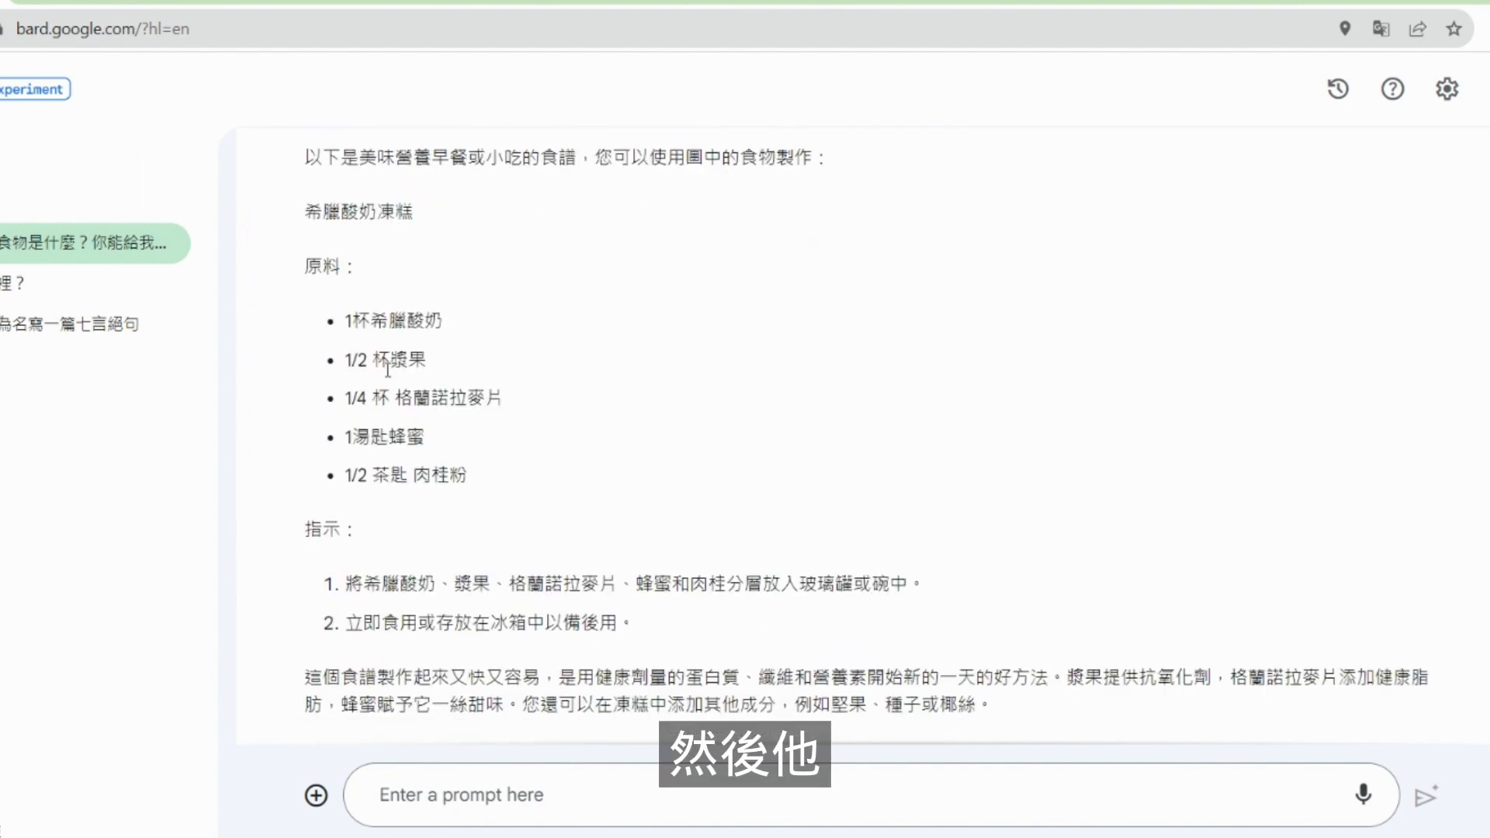
pyautogui.scroll(1, 405, 314)
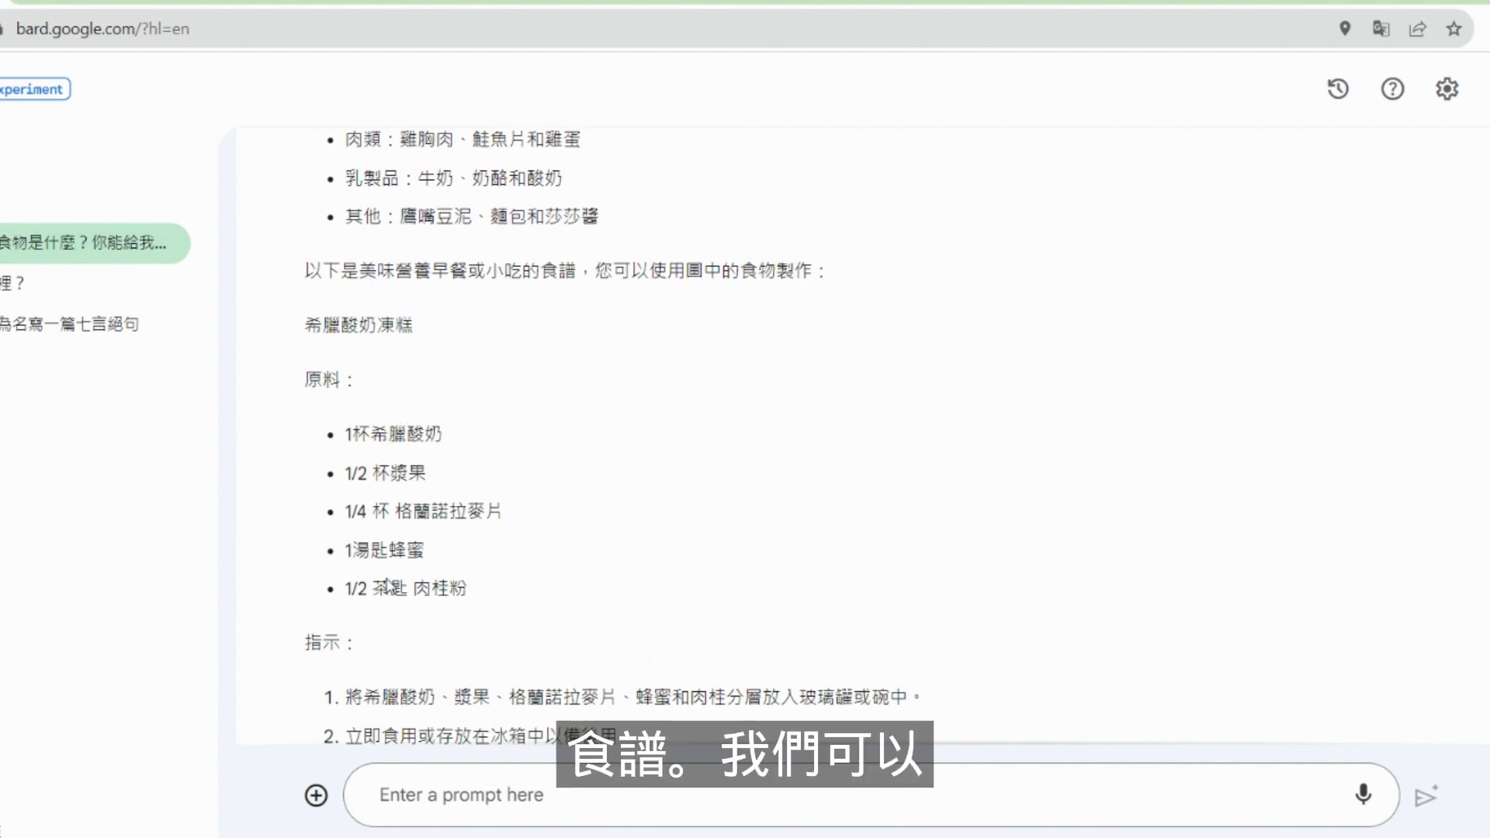
# - Show the other drafts of the fridge answer, read through draft 2's recipe, and switch to draft 3 to read its recipe
pyautogui.scroll(3, 899, 511)
pyautogui.click(1289, 310)
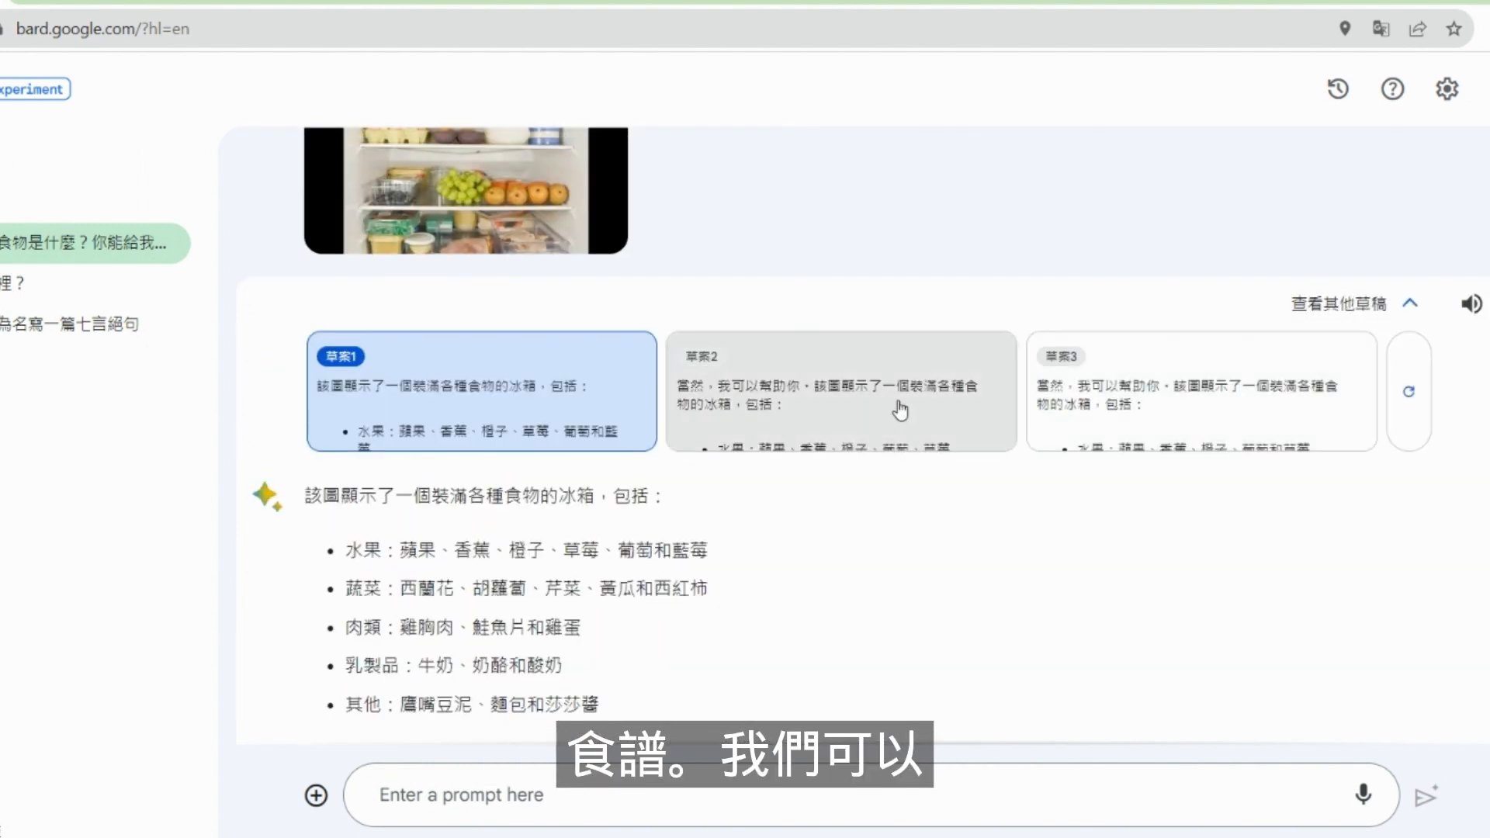
pyautogui.click(879, 409)
pyautogui.scroll(-5, 1005, 456)
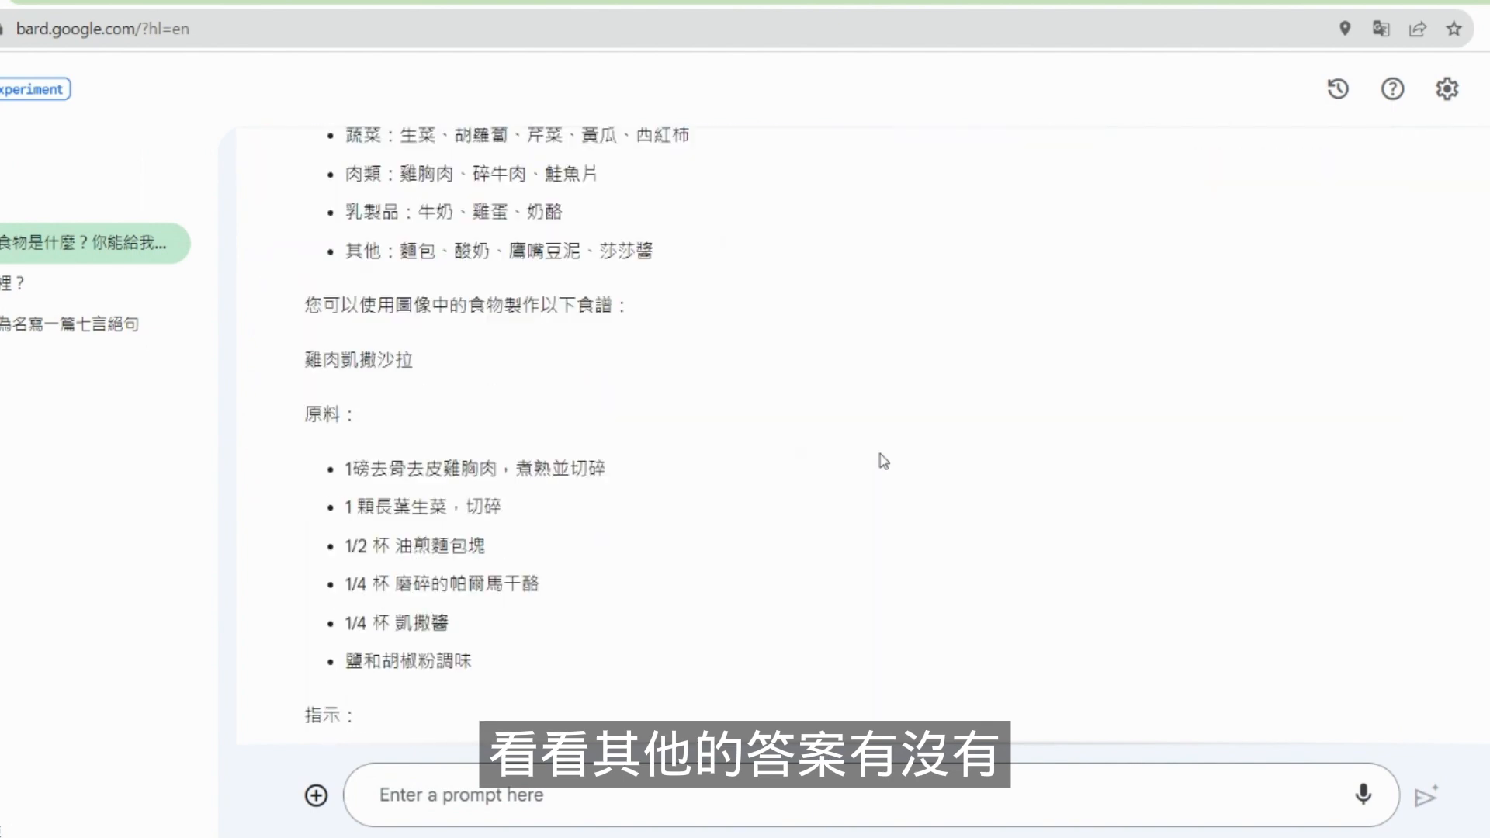
pyautogui.scroll(5, 1025, 427)
pyautogui.click(1116, 327)
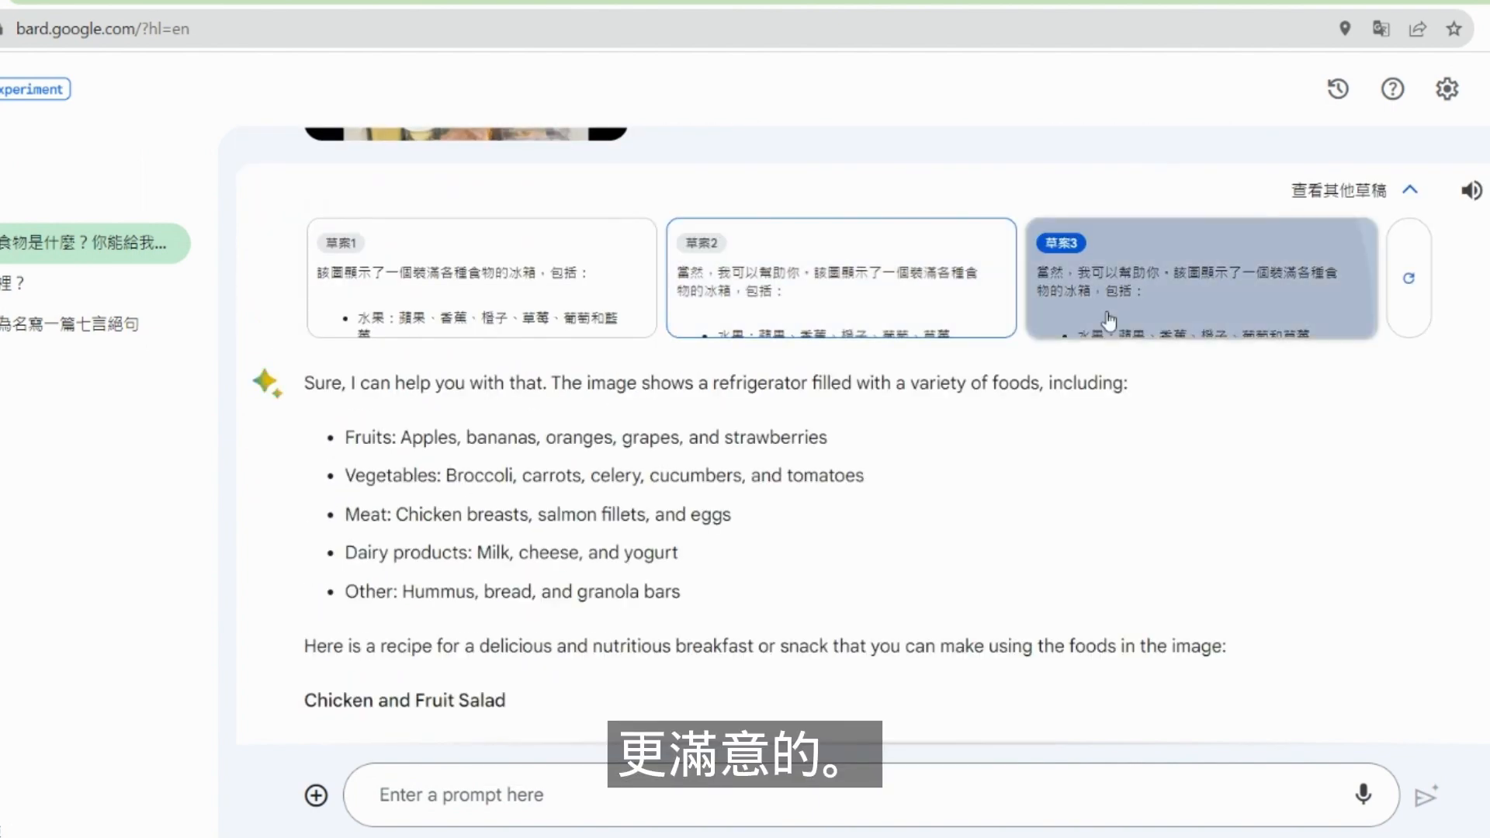
pyautogui.scroll(-5, 905, 430)
pyautogui.scroll(-2, 904, 429)
pyautogui.scroll(2, 569, 473)
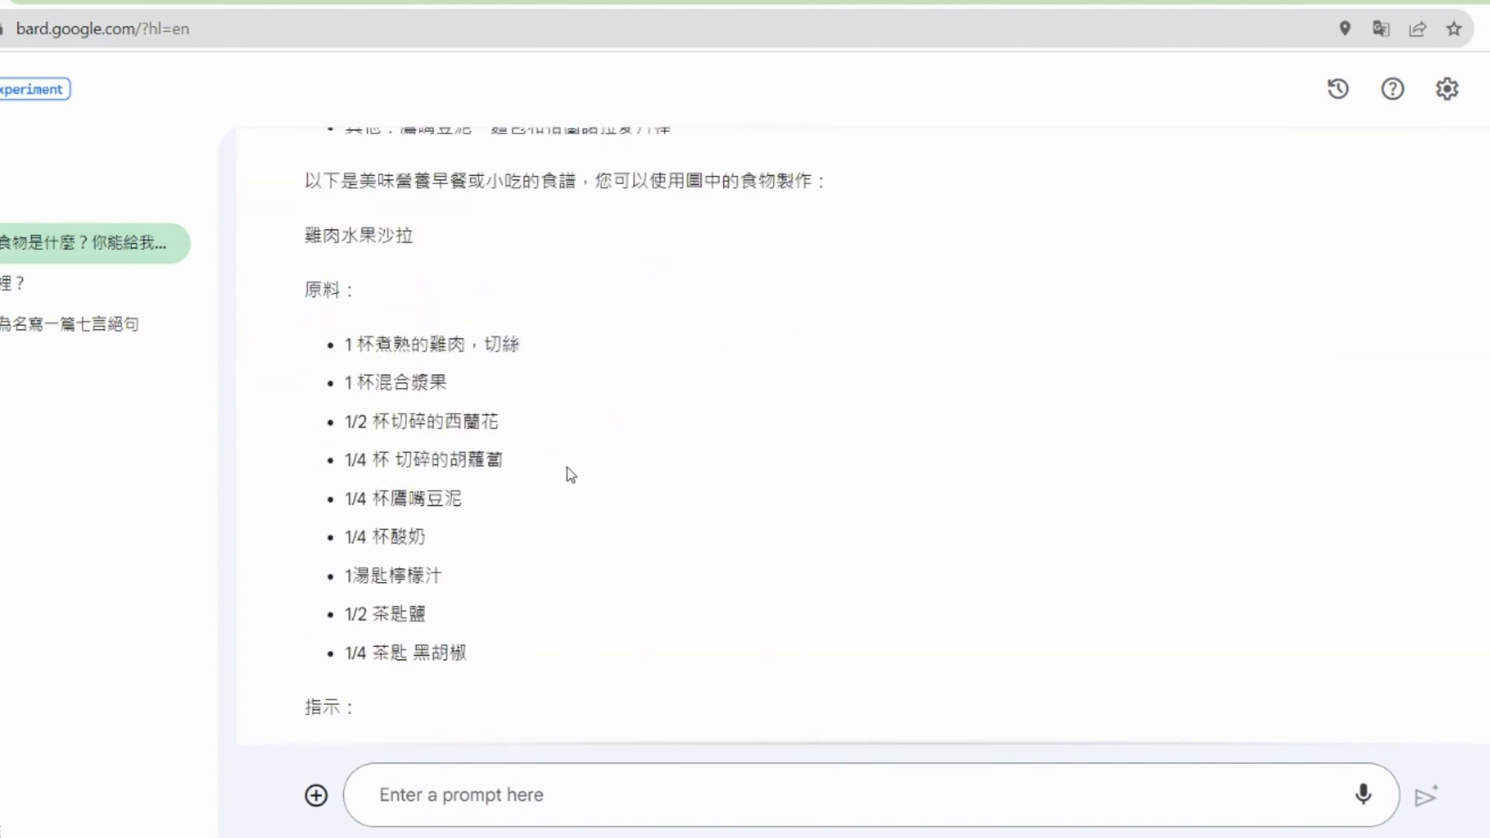
# - Have Bard rewrite the recipe reply as more professional (更專業), and read the revised ingredients, nutrition information and tips
pyautogui.scroll(-6, 627, 738)
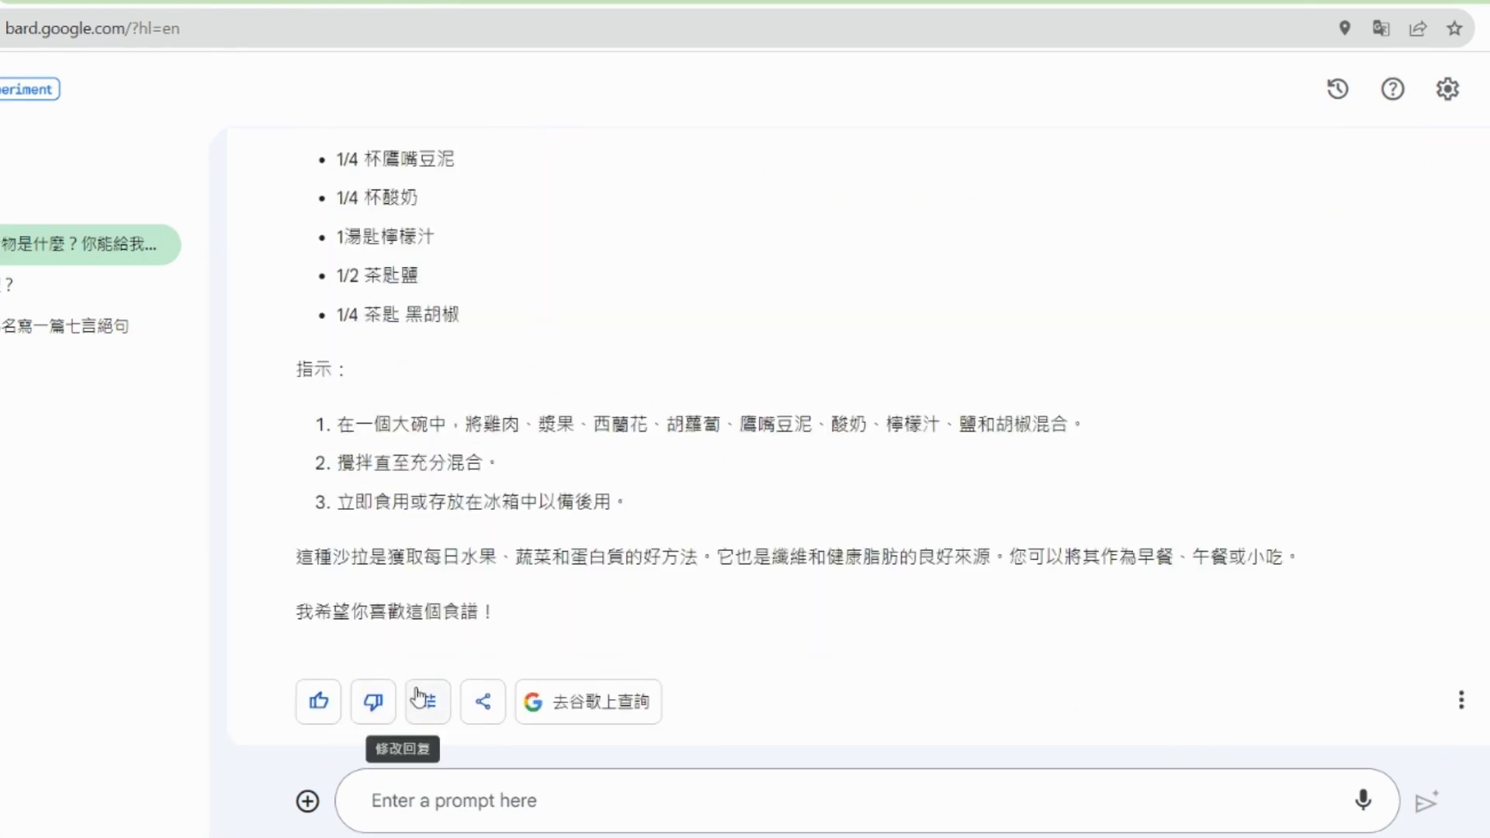
pyautogui.click(419, 698)
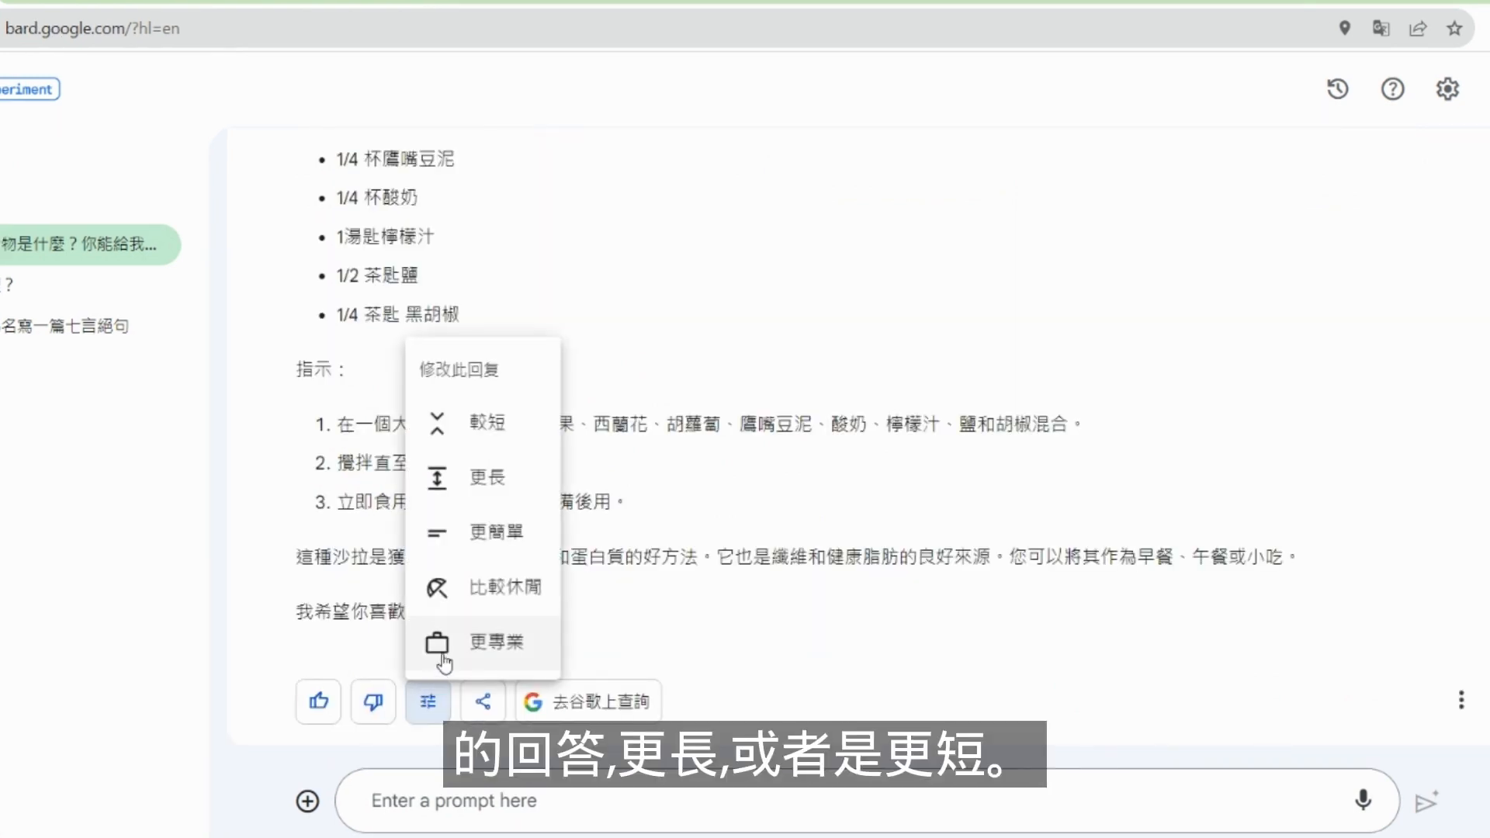
pyautogui.click(485, 660)
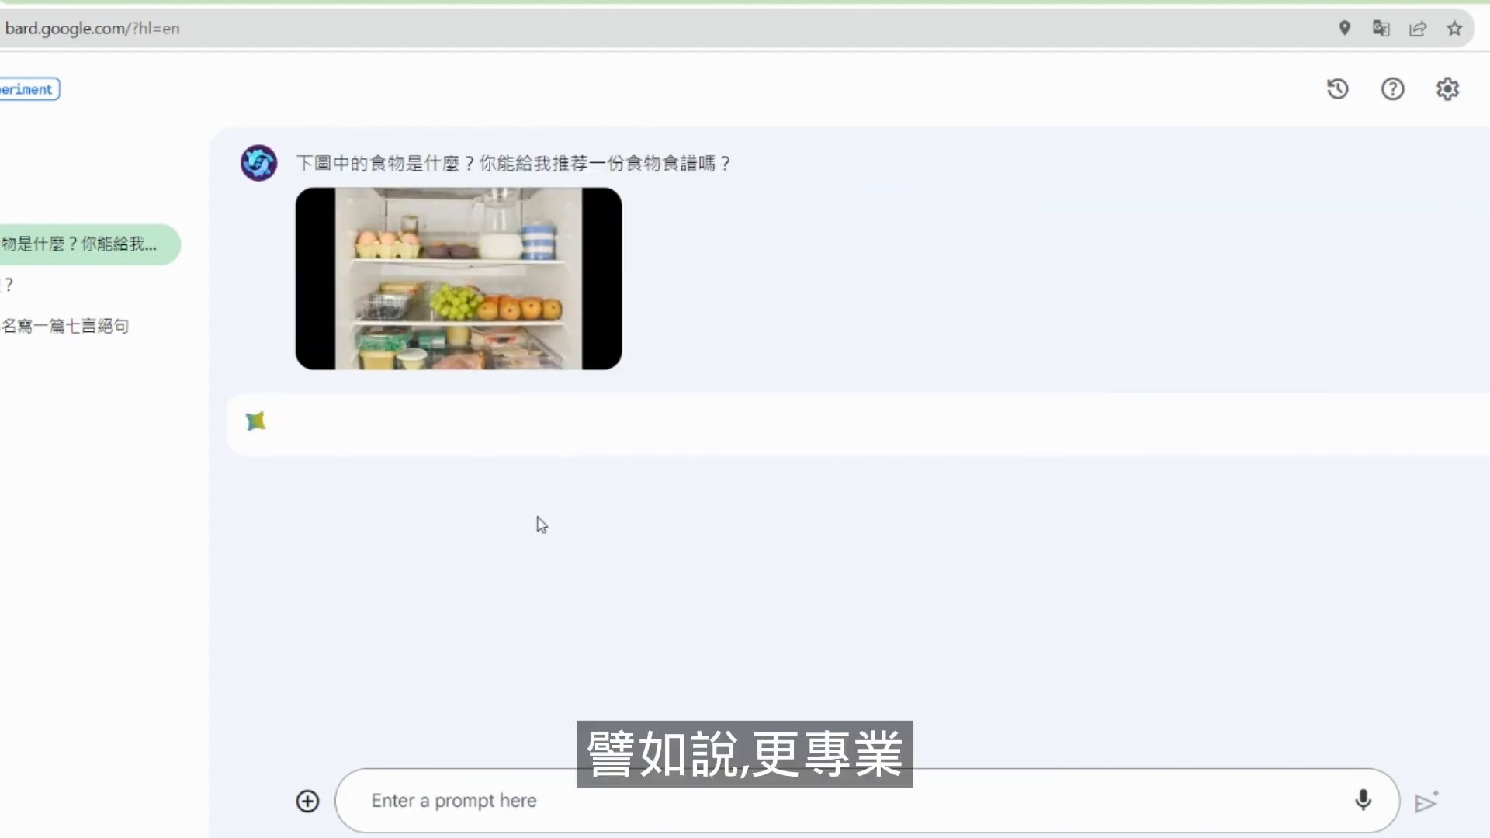
pyautogui.scroll(-5, 858, 486)
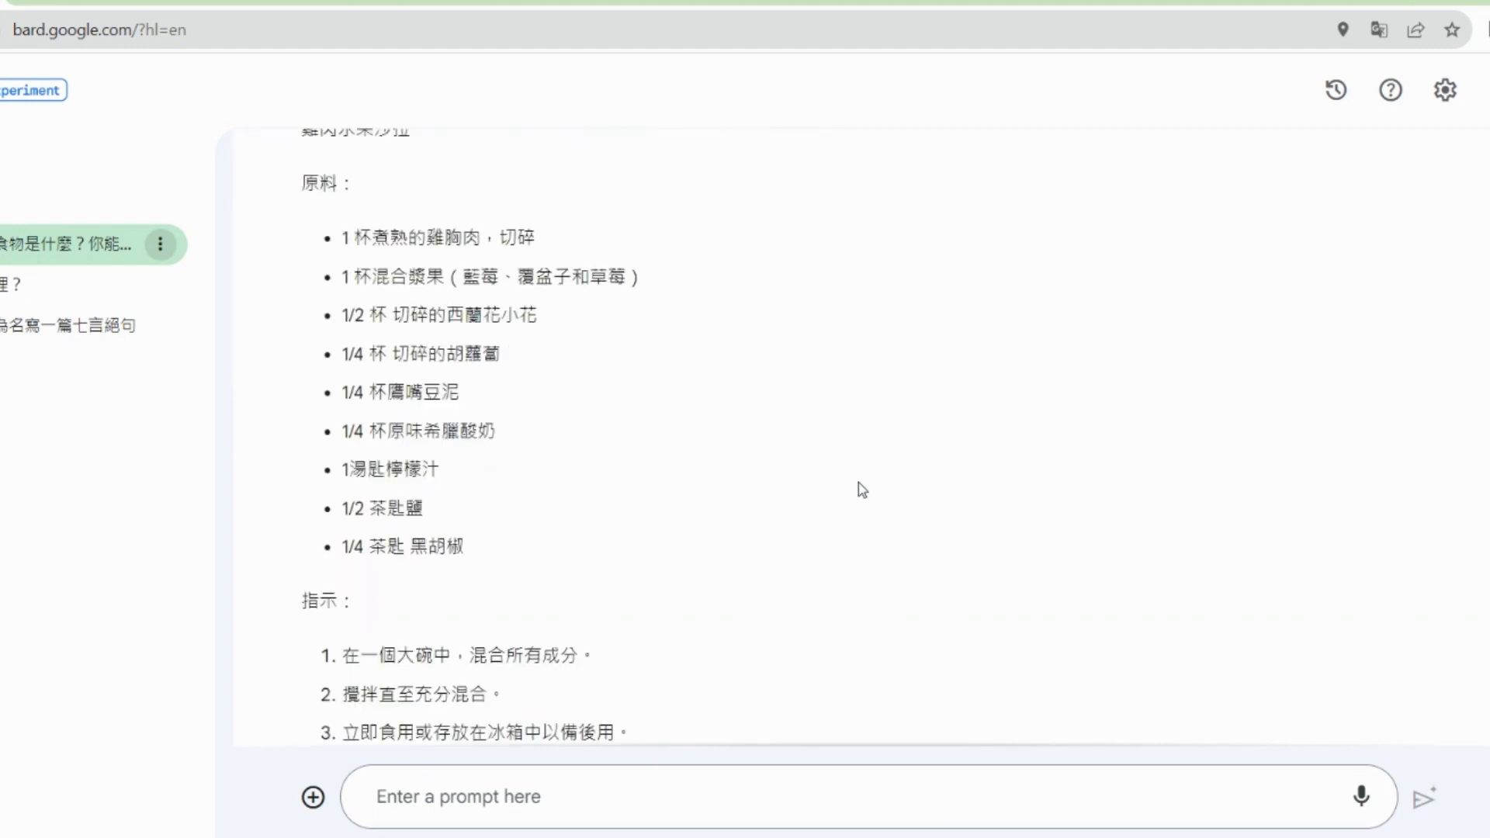
pyautogui.scroll(-7, 859, 487)
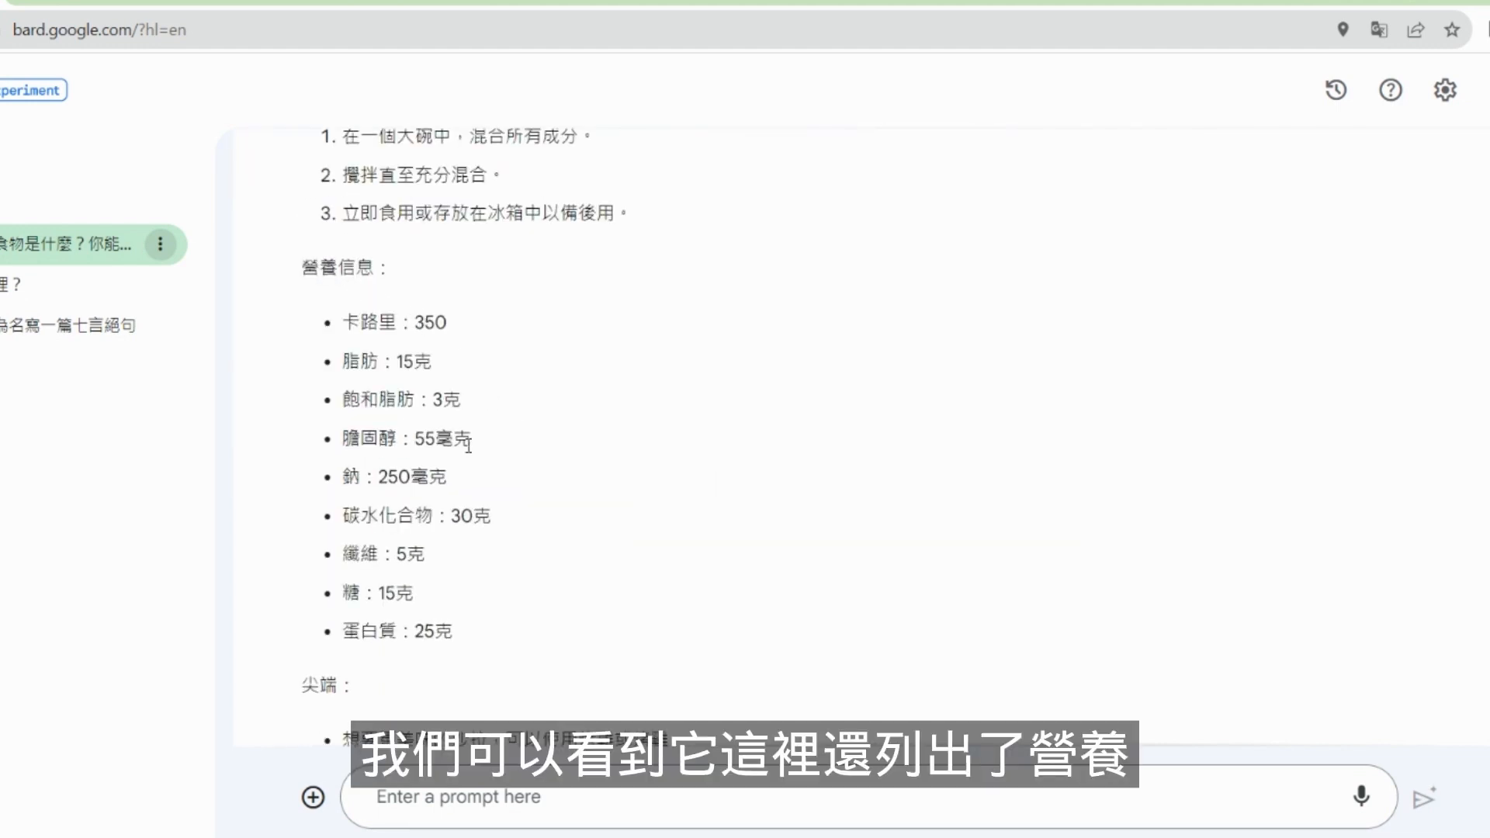
pyautogui.scroll(-3, 679, 557)
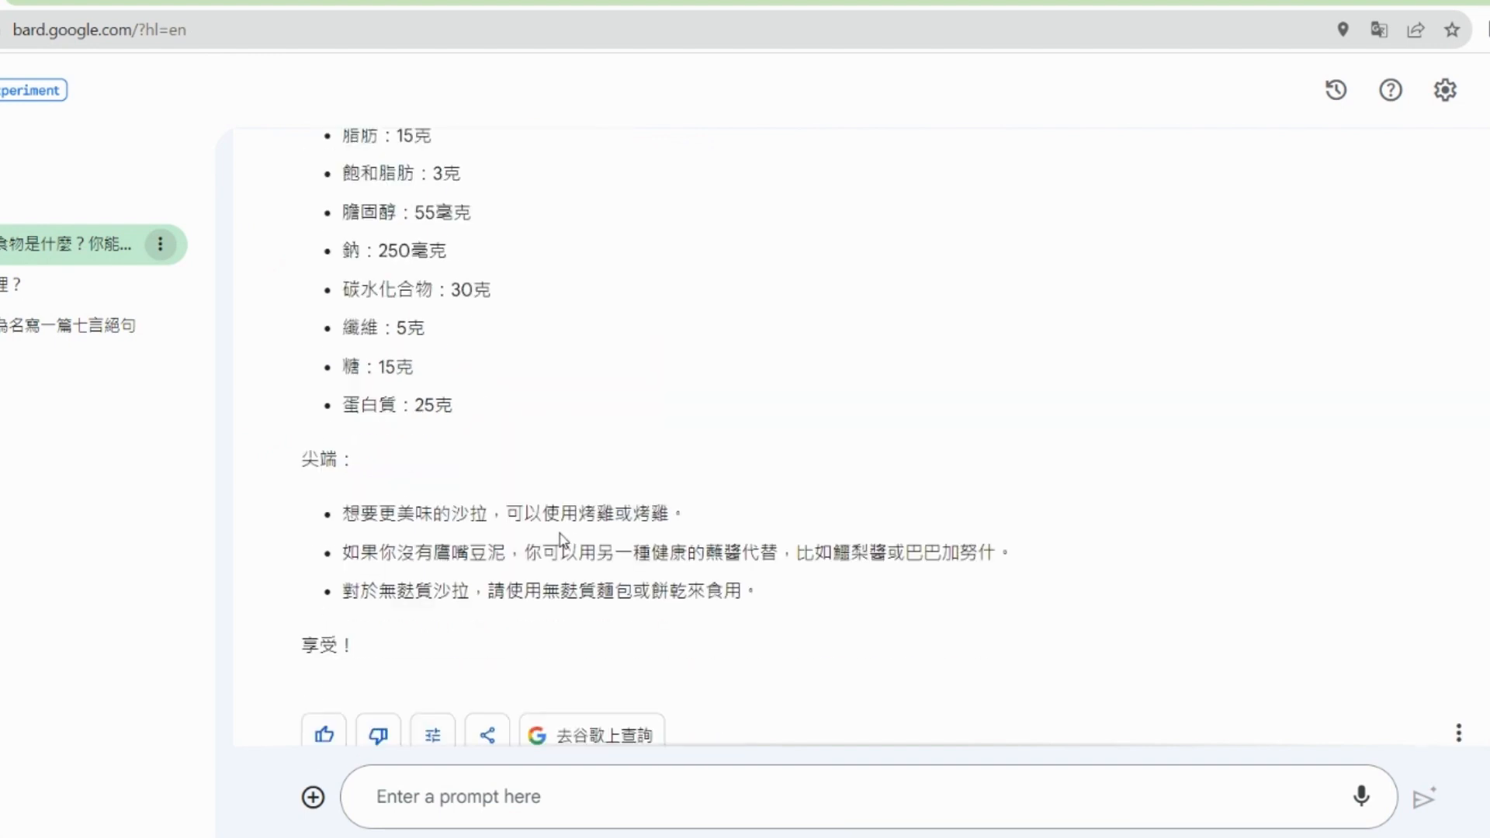
pyautogui.scroll(3, 560, 538)
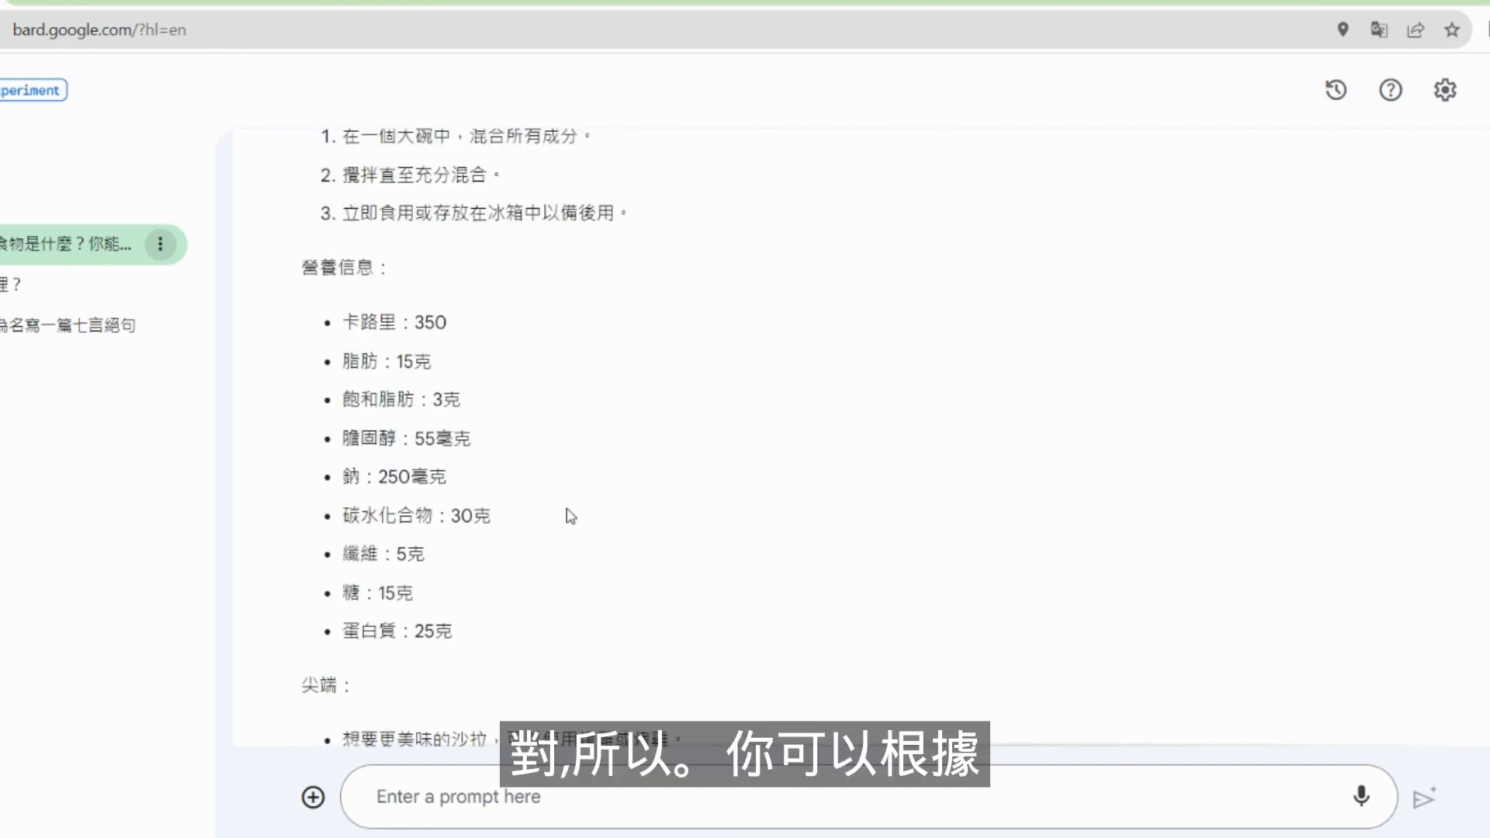
pyautogui.scroll(2, 570, 516)
pyautogui.scroll(-5, 680, 685)
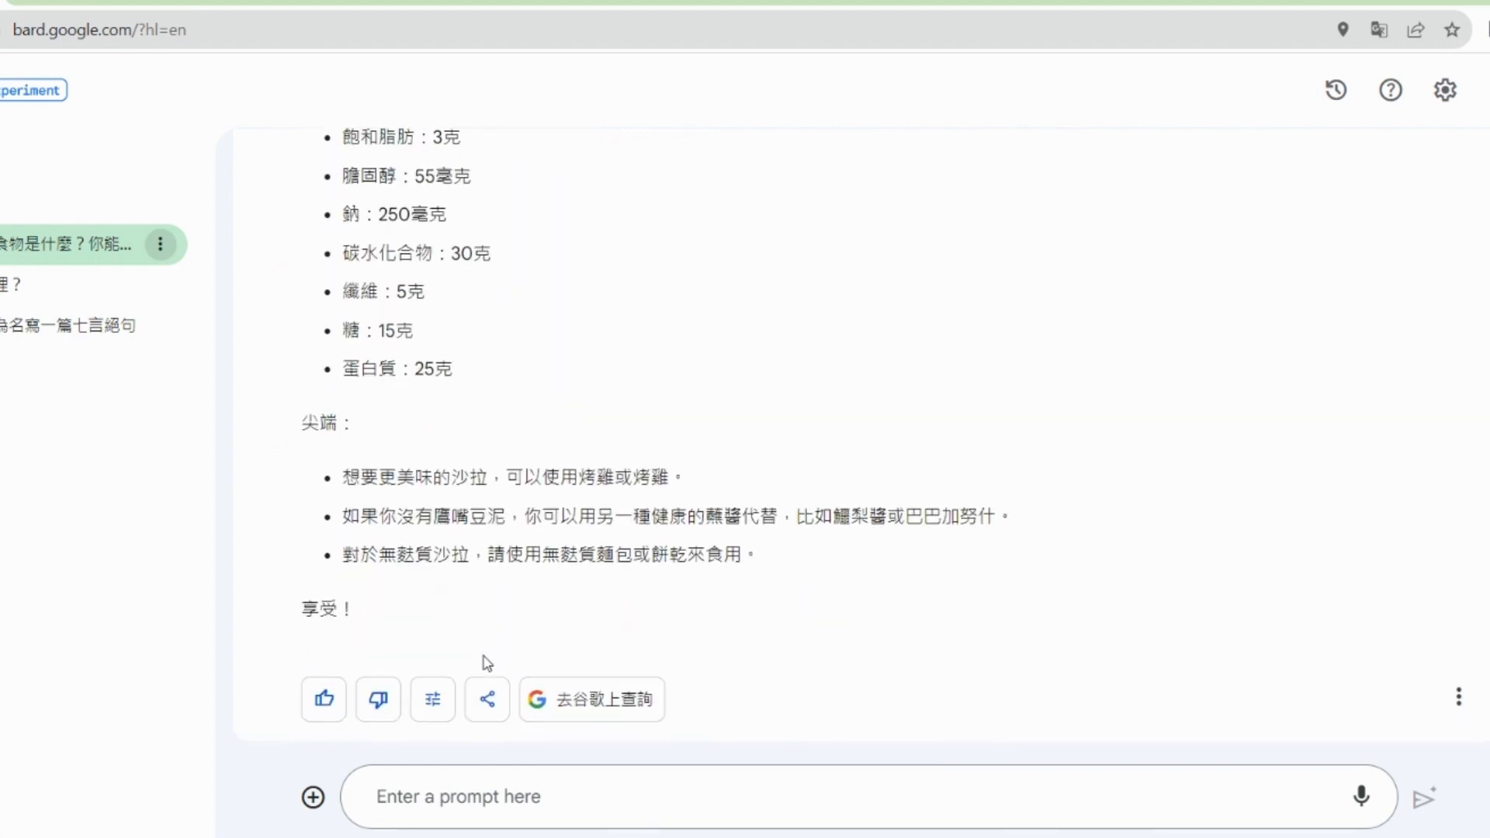
# - Look over the reply's modification and export options, and view the public link sharing dialog without creating a link
pyautogui.click(444, 695)
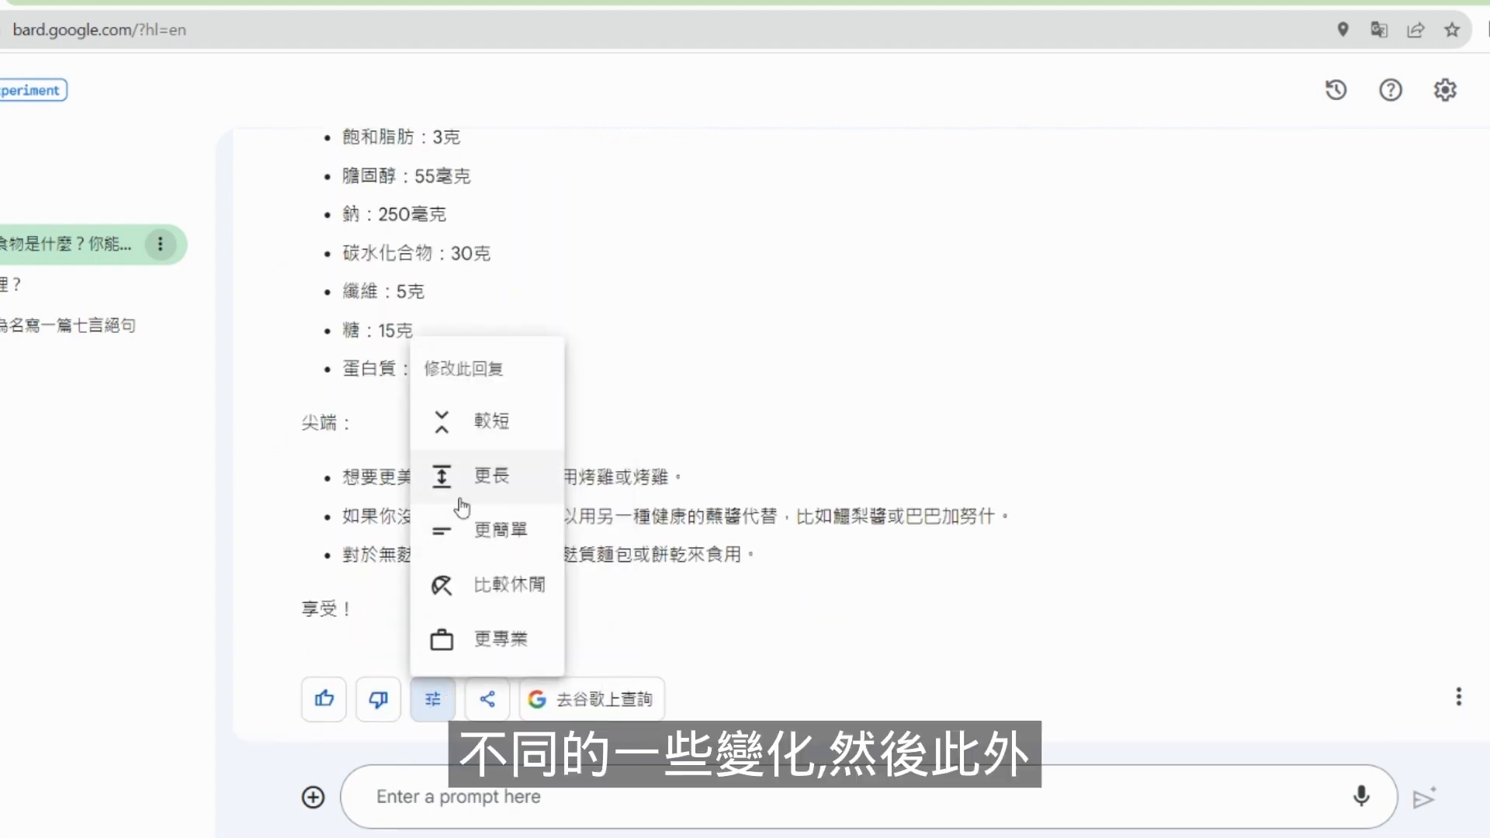
pyautogui.click(716, 572)
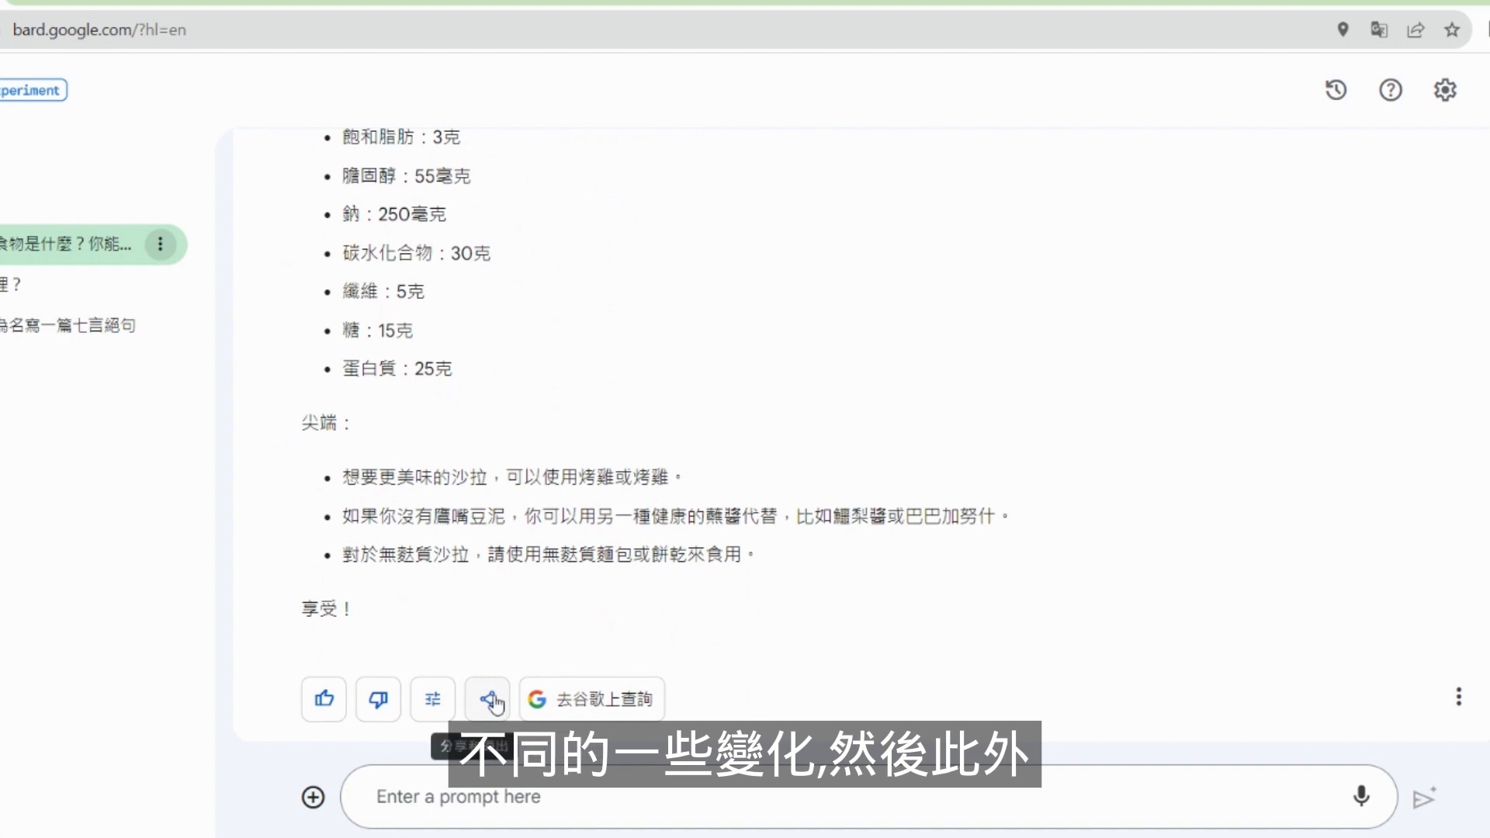
pyautogui.click(493, 701)
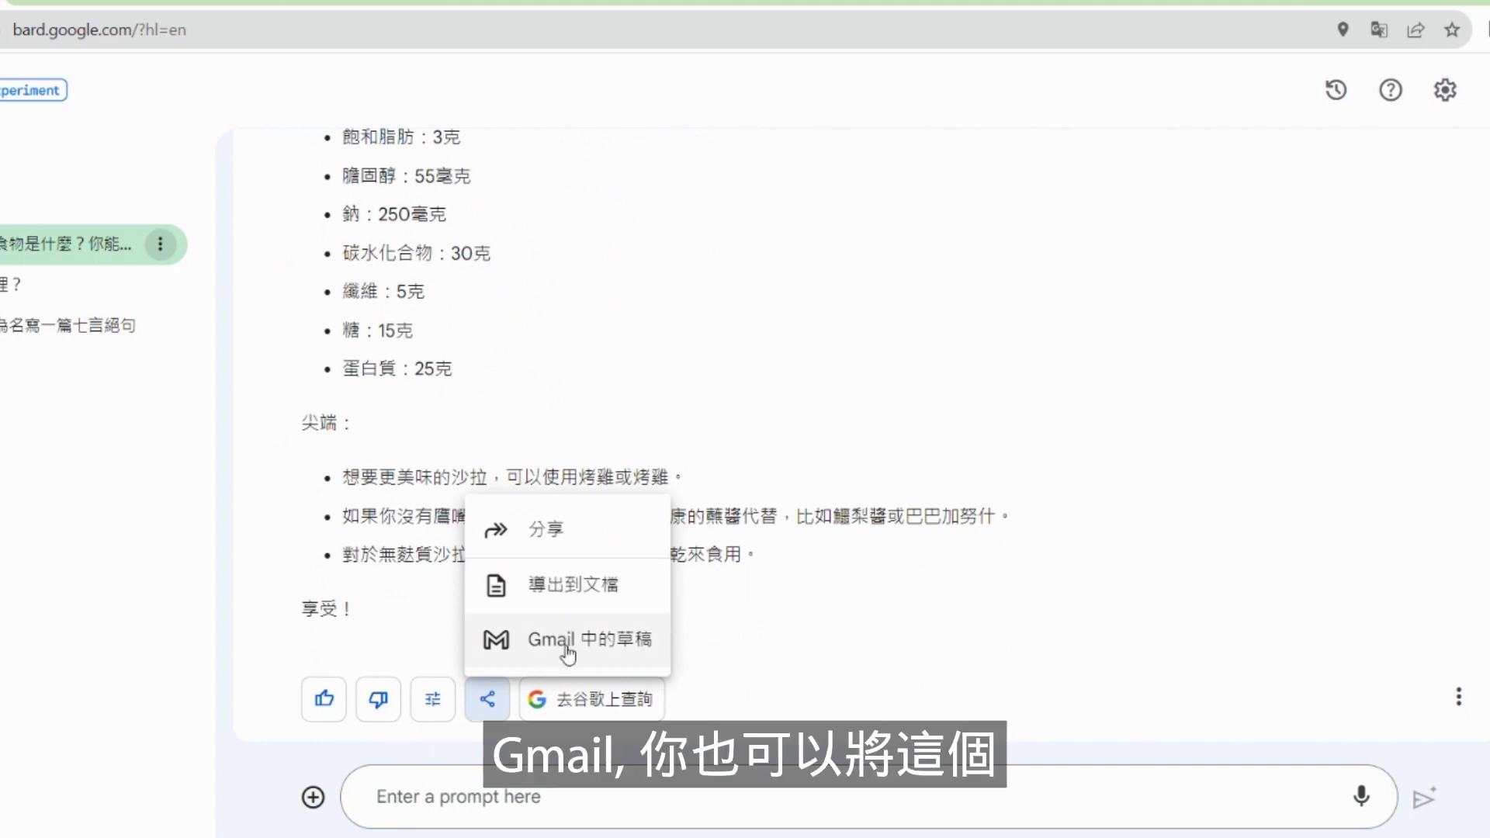
pyautogui.click(546, 532)
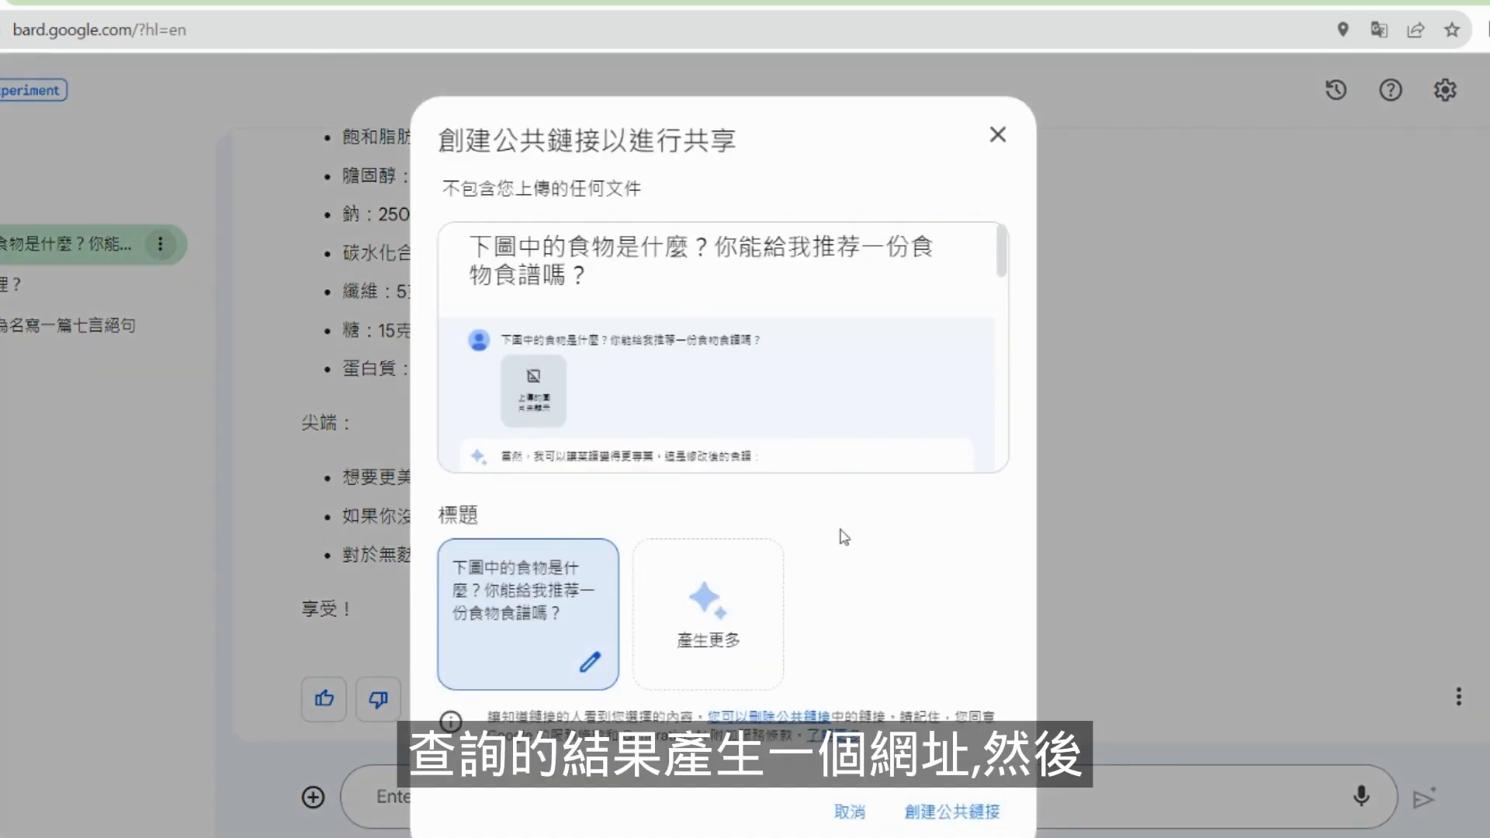
pyautogui.click(1000, 138)
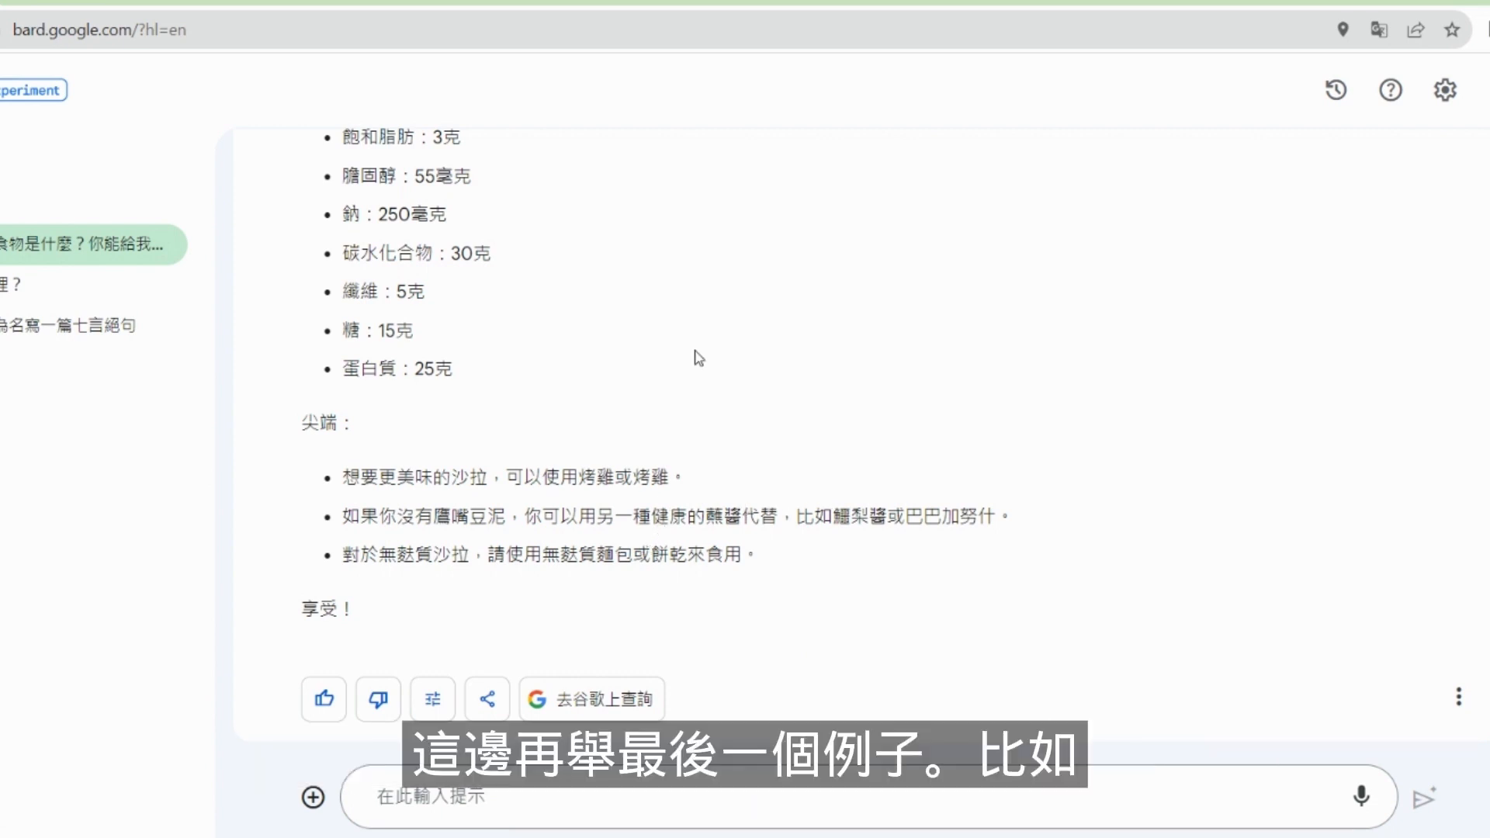
# - View the robot picture in its browser tab, and attach 197fa4fc-060a-4a2b-88b0-4c9d094954af.jpg to a new Bard chat
pyautogui.click(697, 4)
pyautogui.click(592, 3)
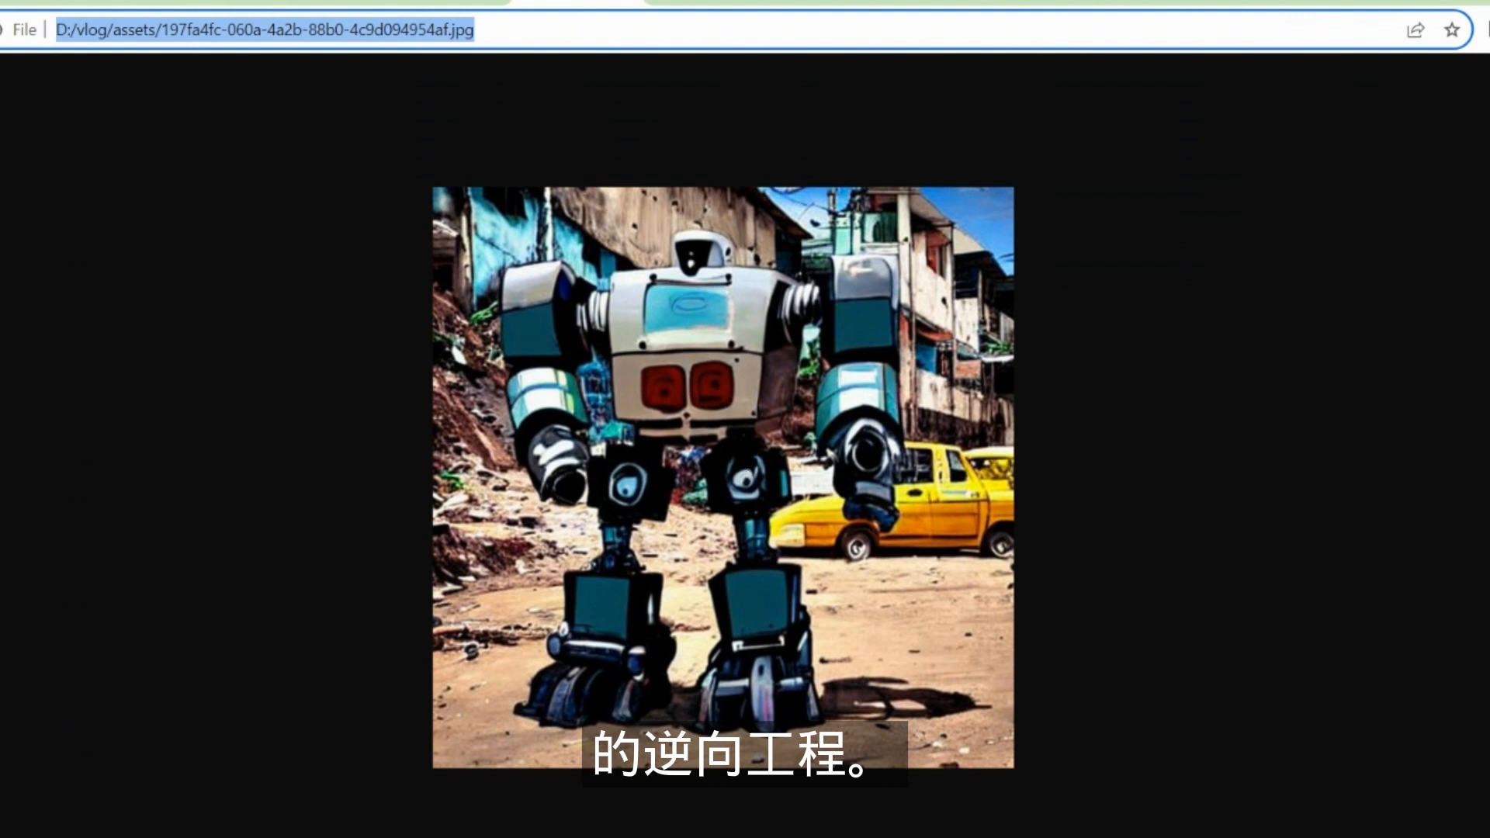
pyautogui.click(4, 1)
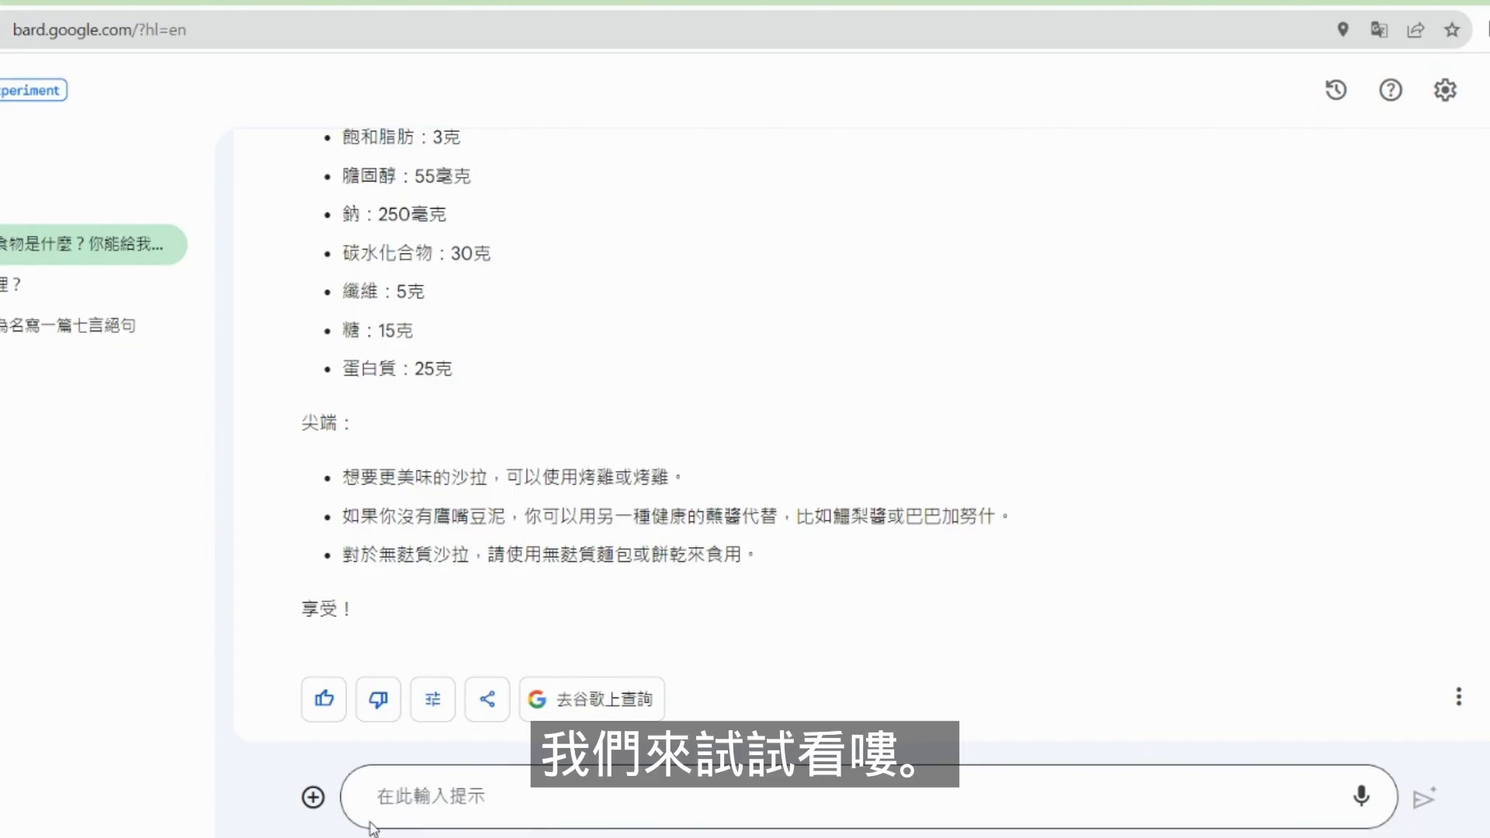
pyautogui.click(313, 797)
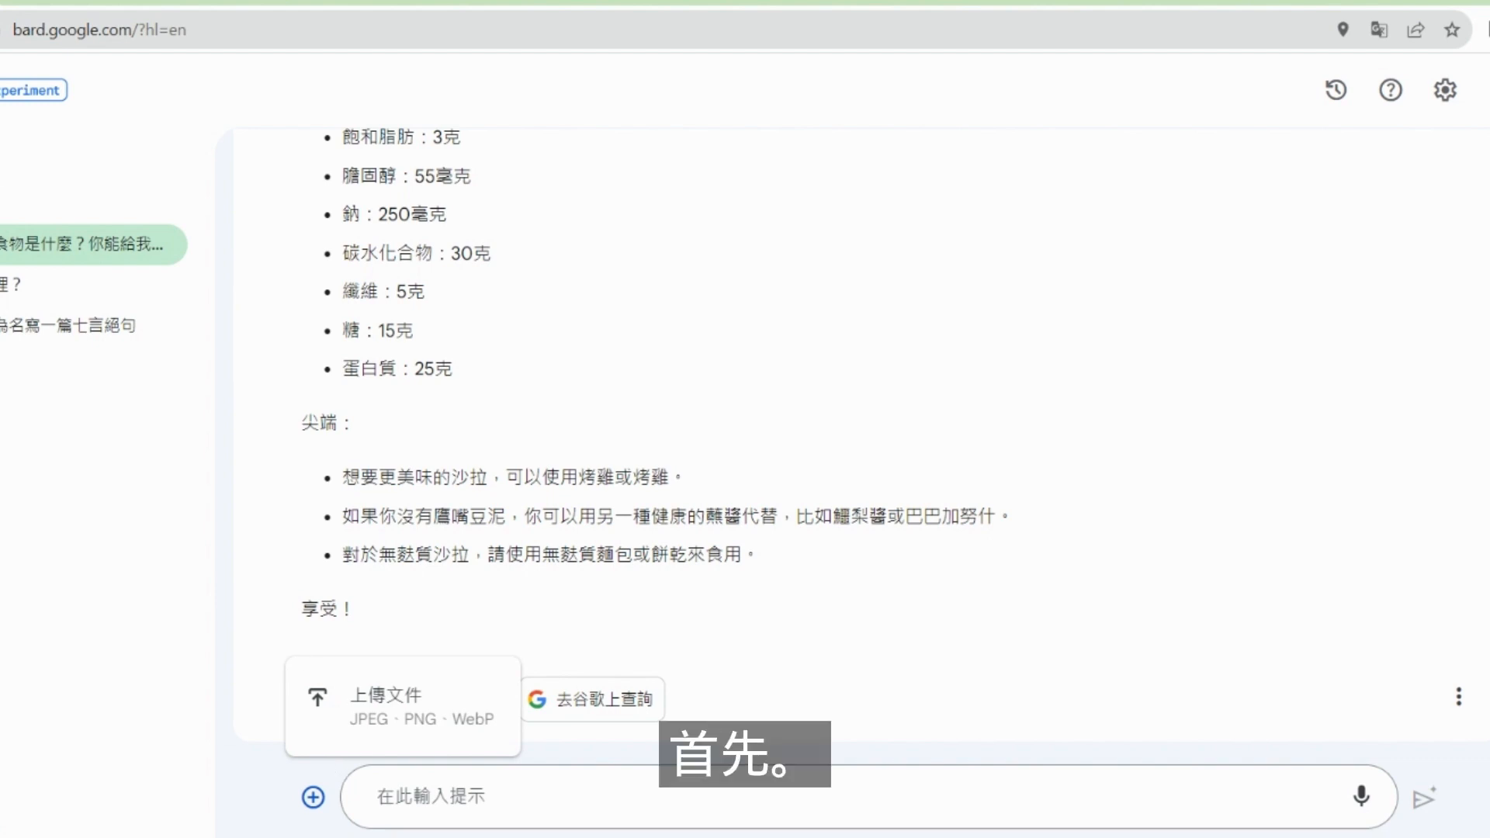
pyautogui.click(312, 797)
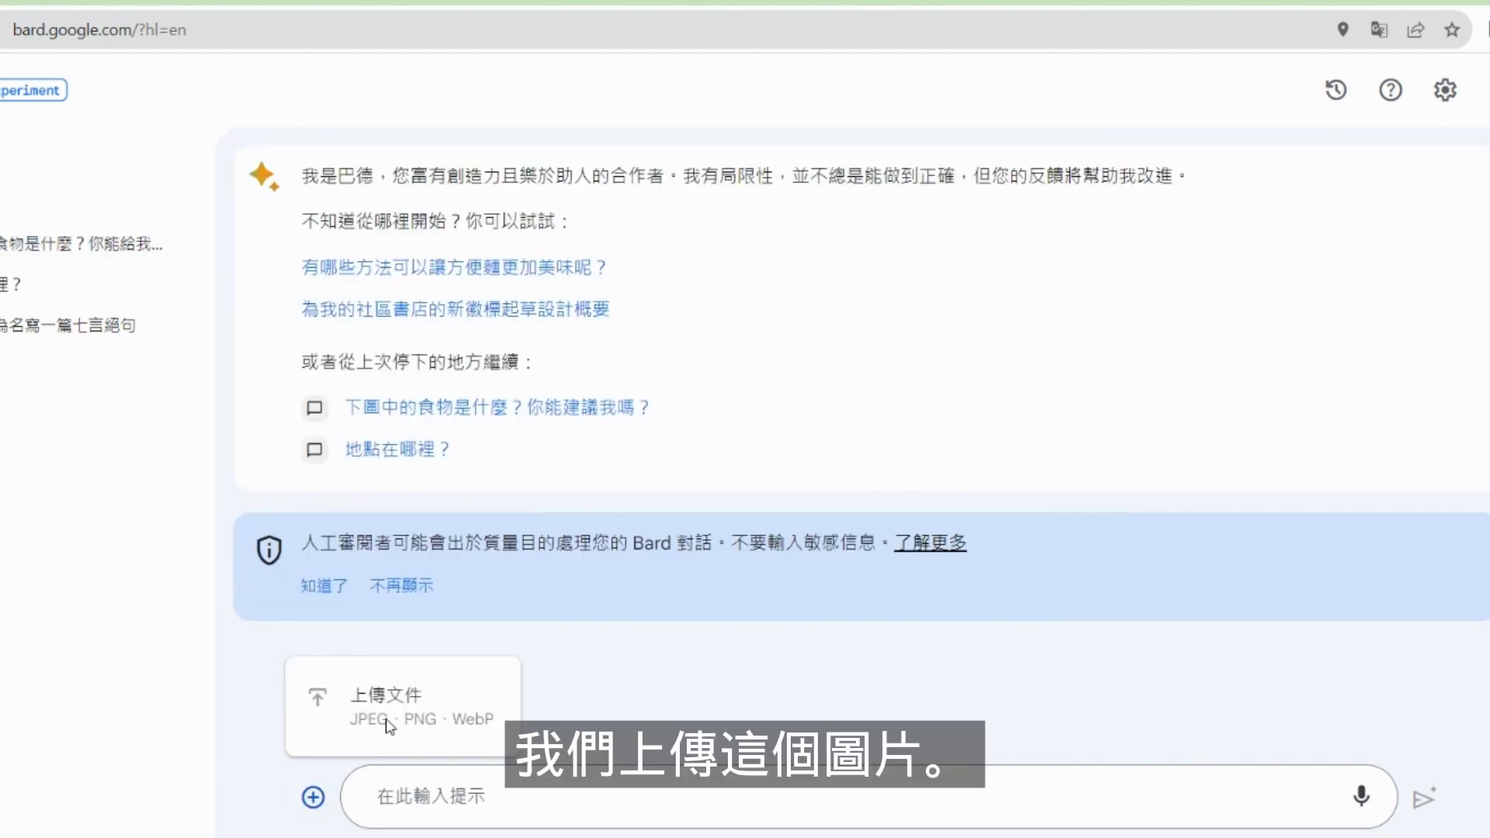
pyautogui.click(388, 726)
pyautogui.click(909, 384)
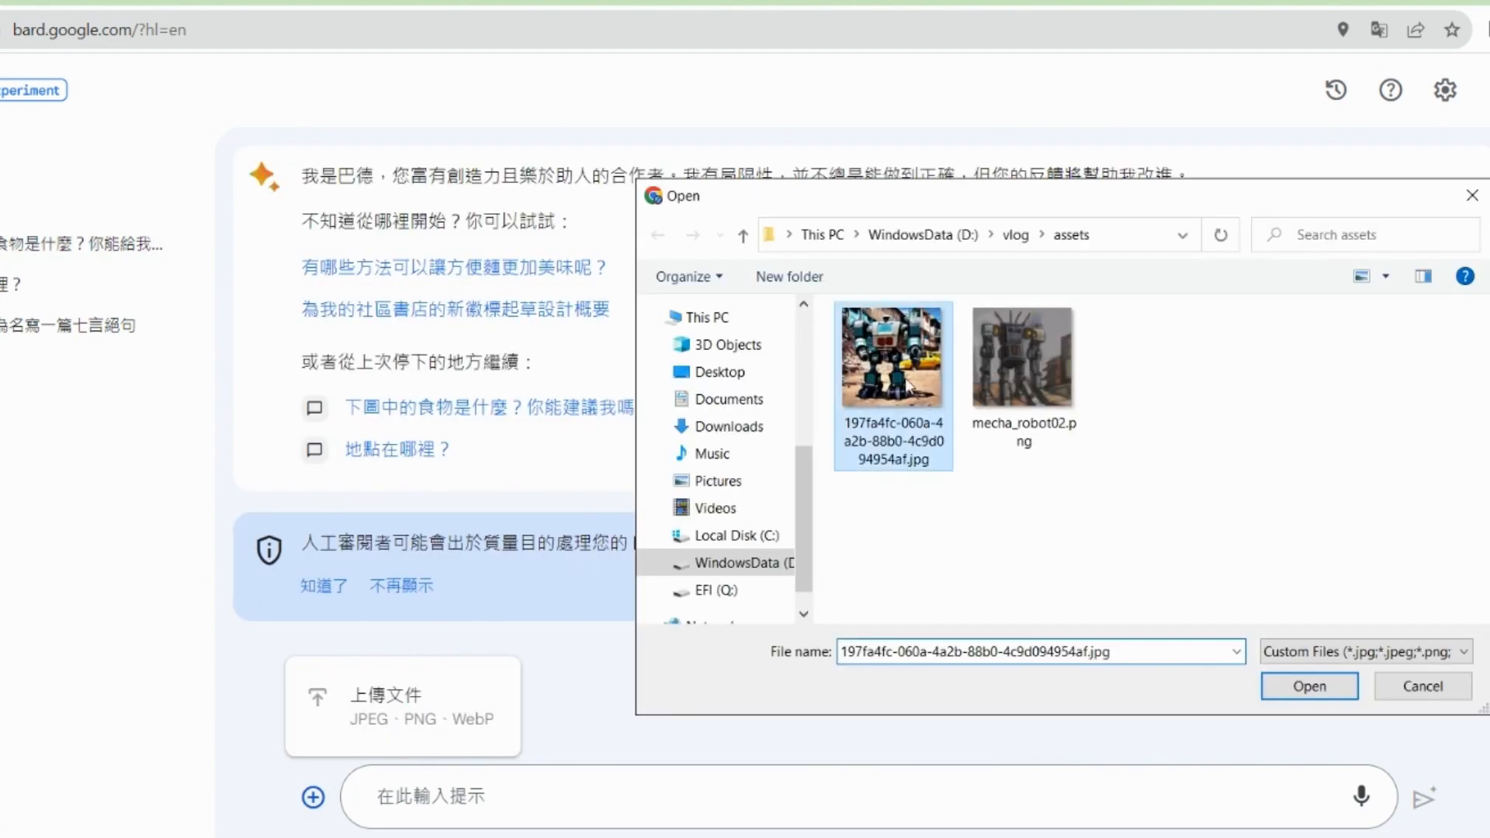
pyautogui.doubleClick(908, 384)
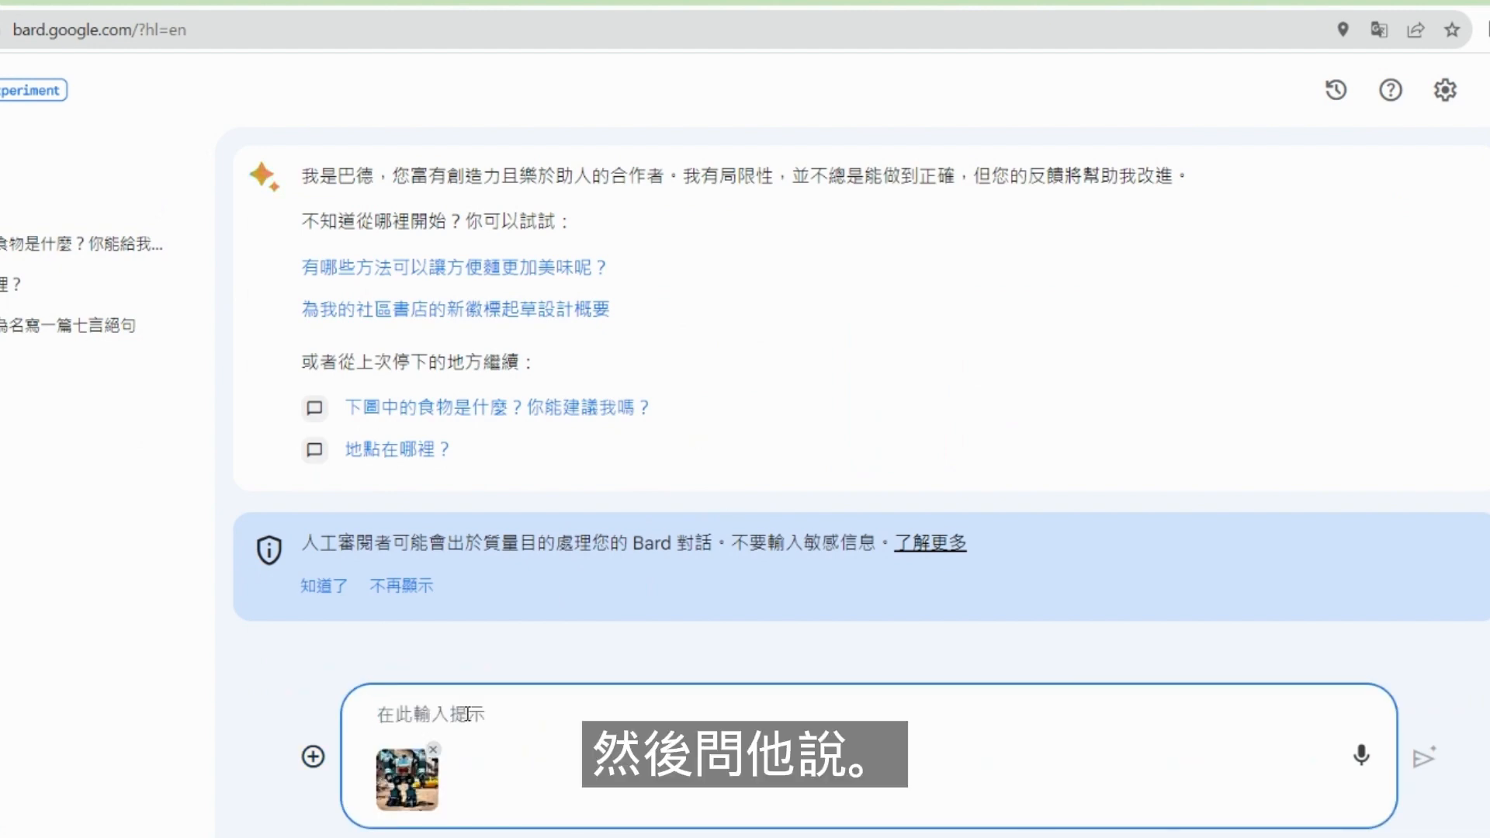
# - Ask Bard "Can you give me a prompt of image generation based on the following image?"
pyautogui.write('Can you gi')
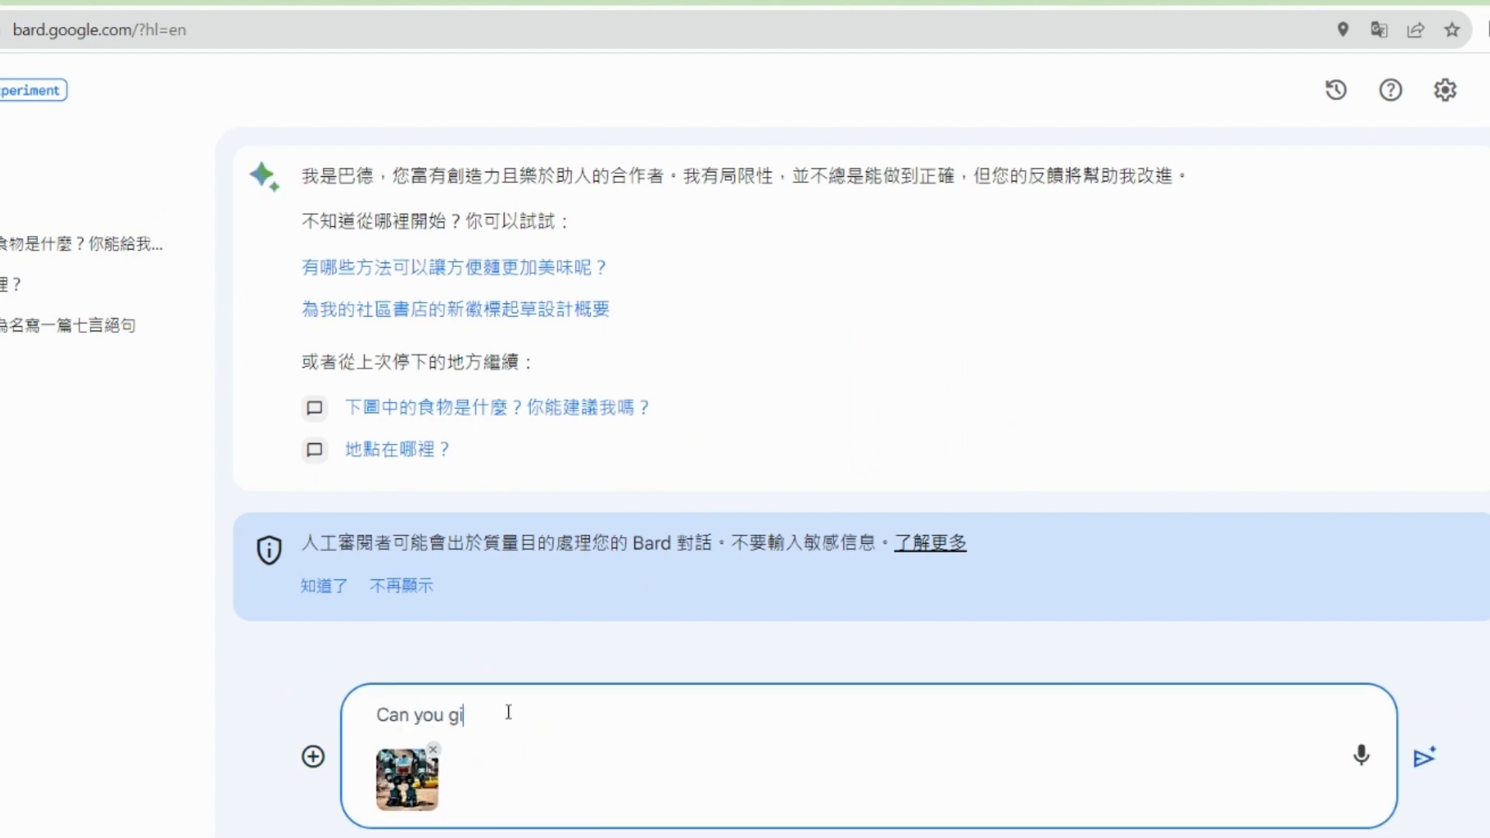
pyautogui.write('ve me a prompt of image generation ')
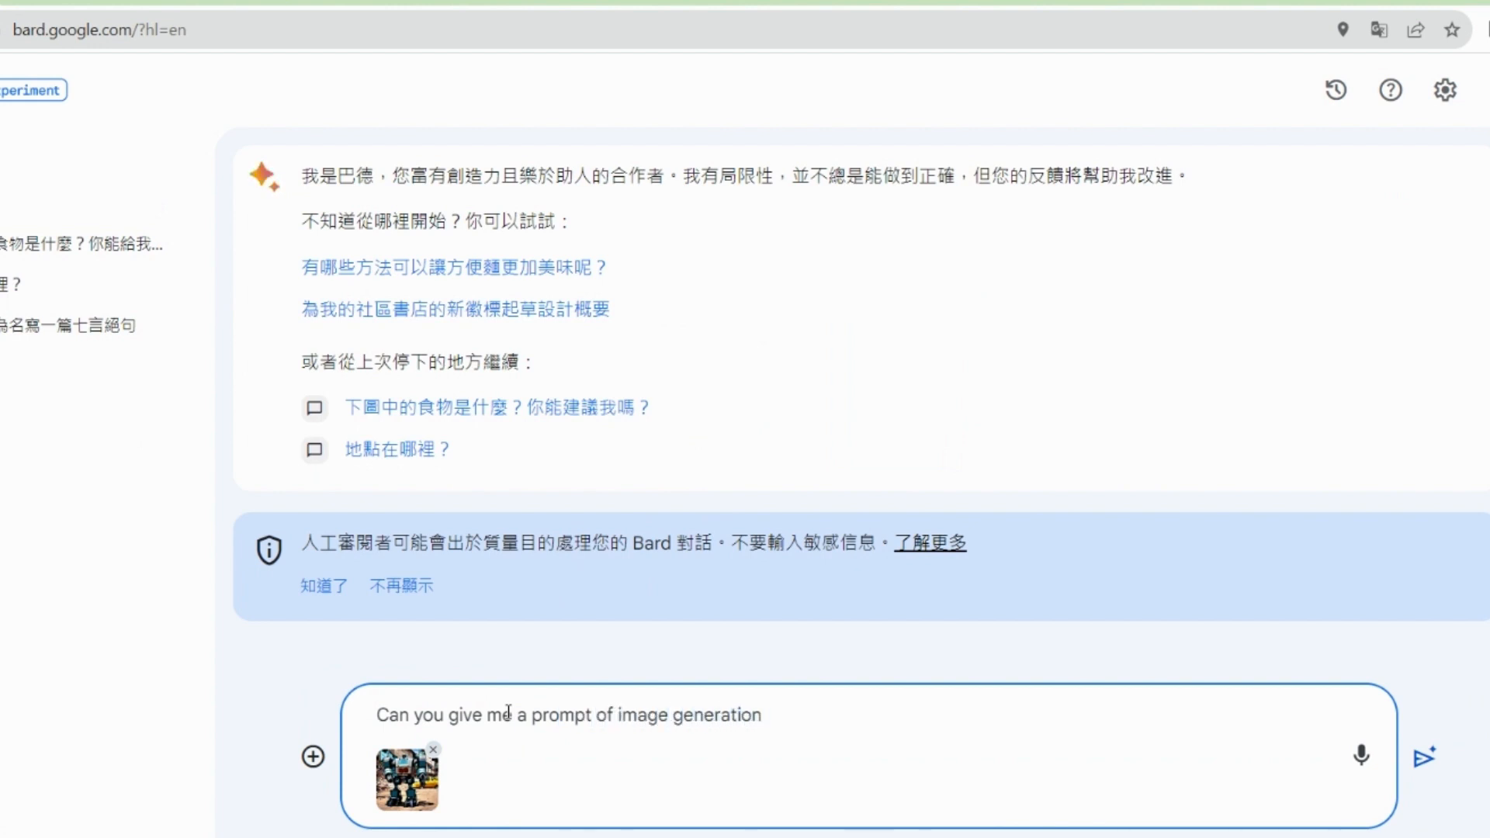
pyautogui.write('based on the fol')
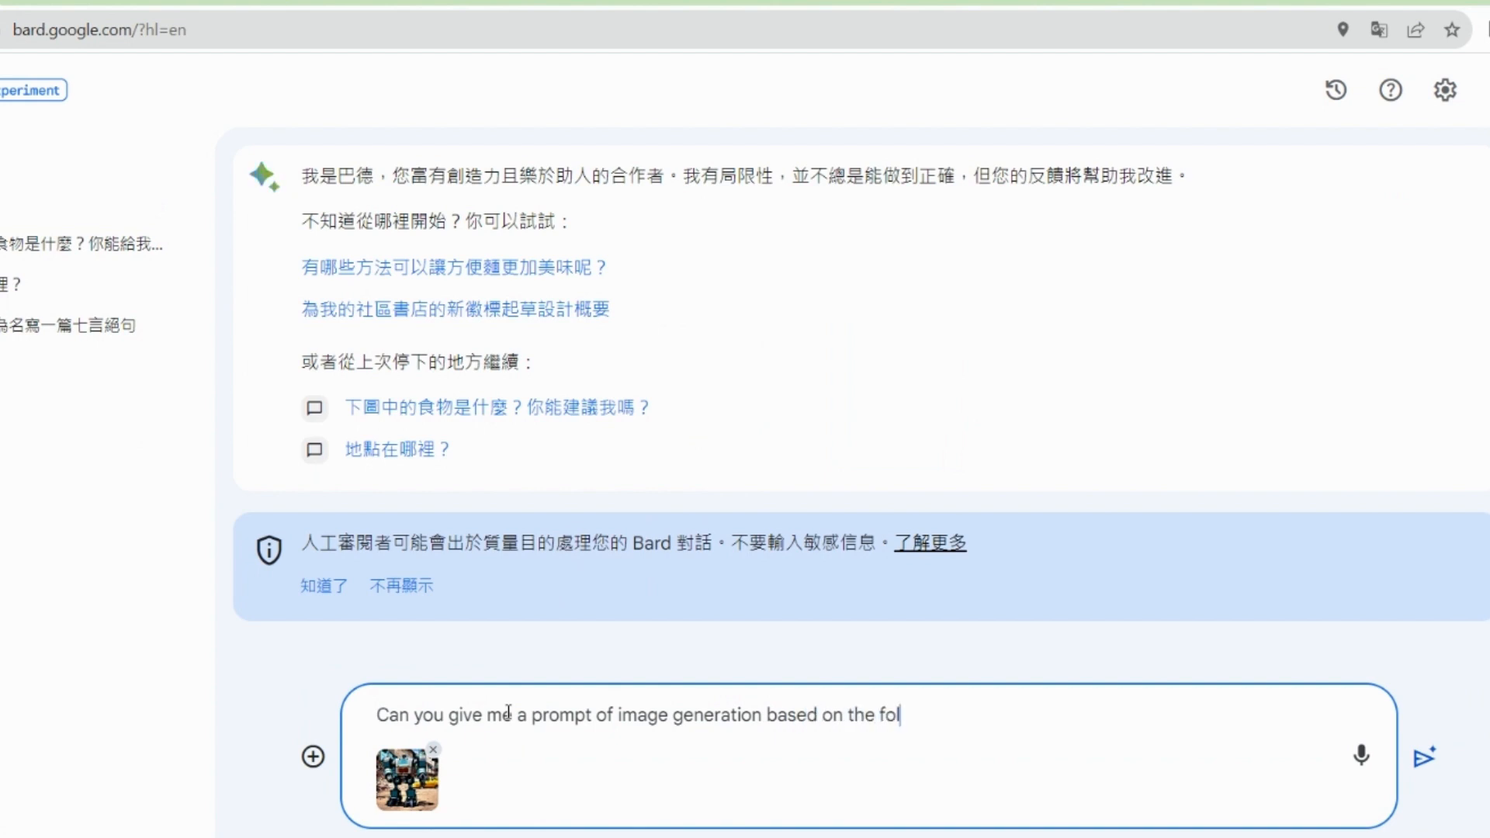
pyautogui.write('lowing image?')
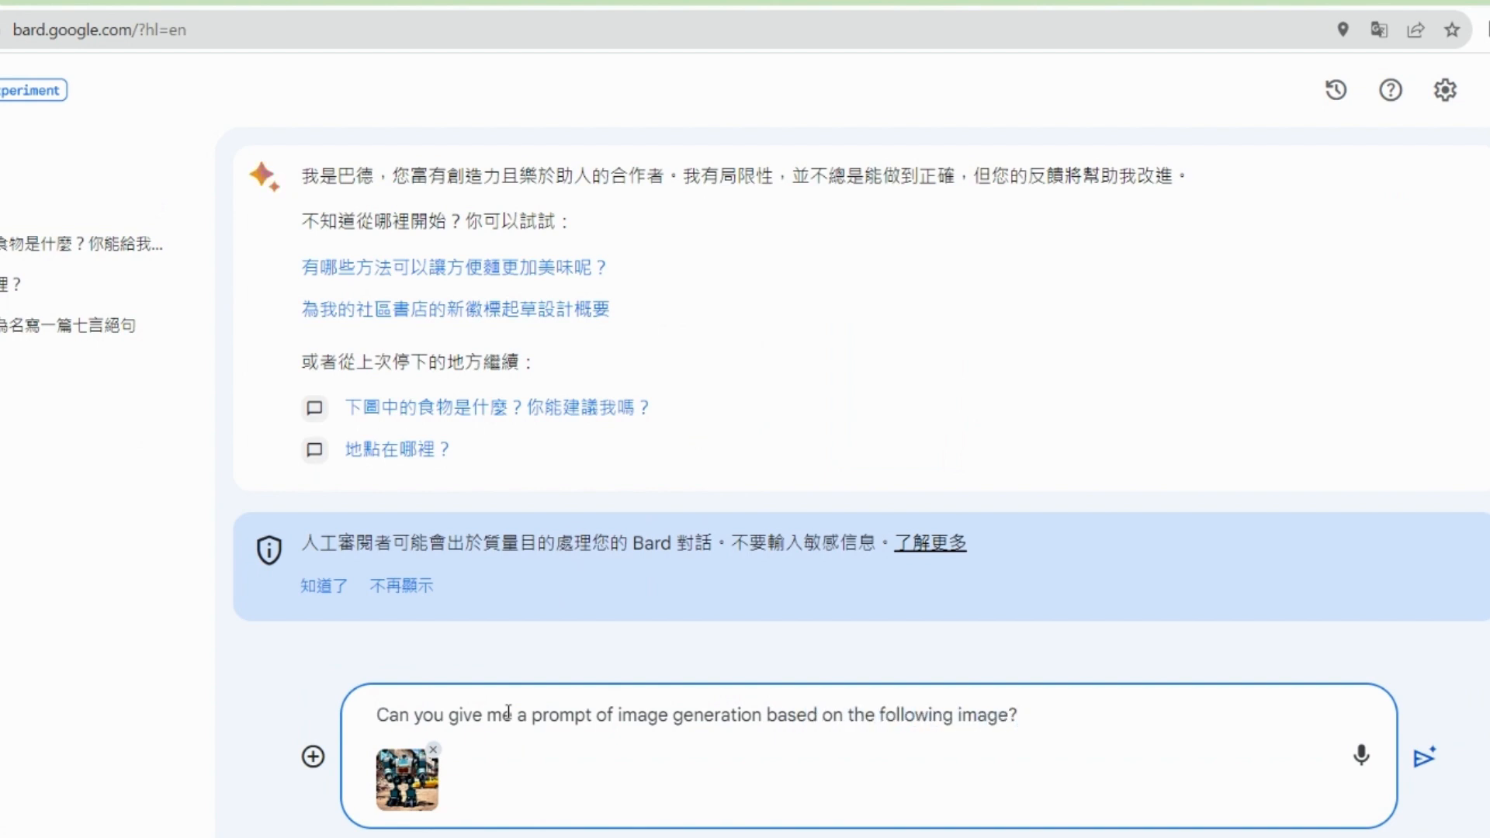
pyautogui.press('Return')
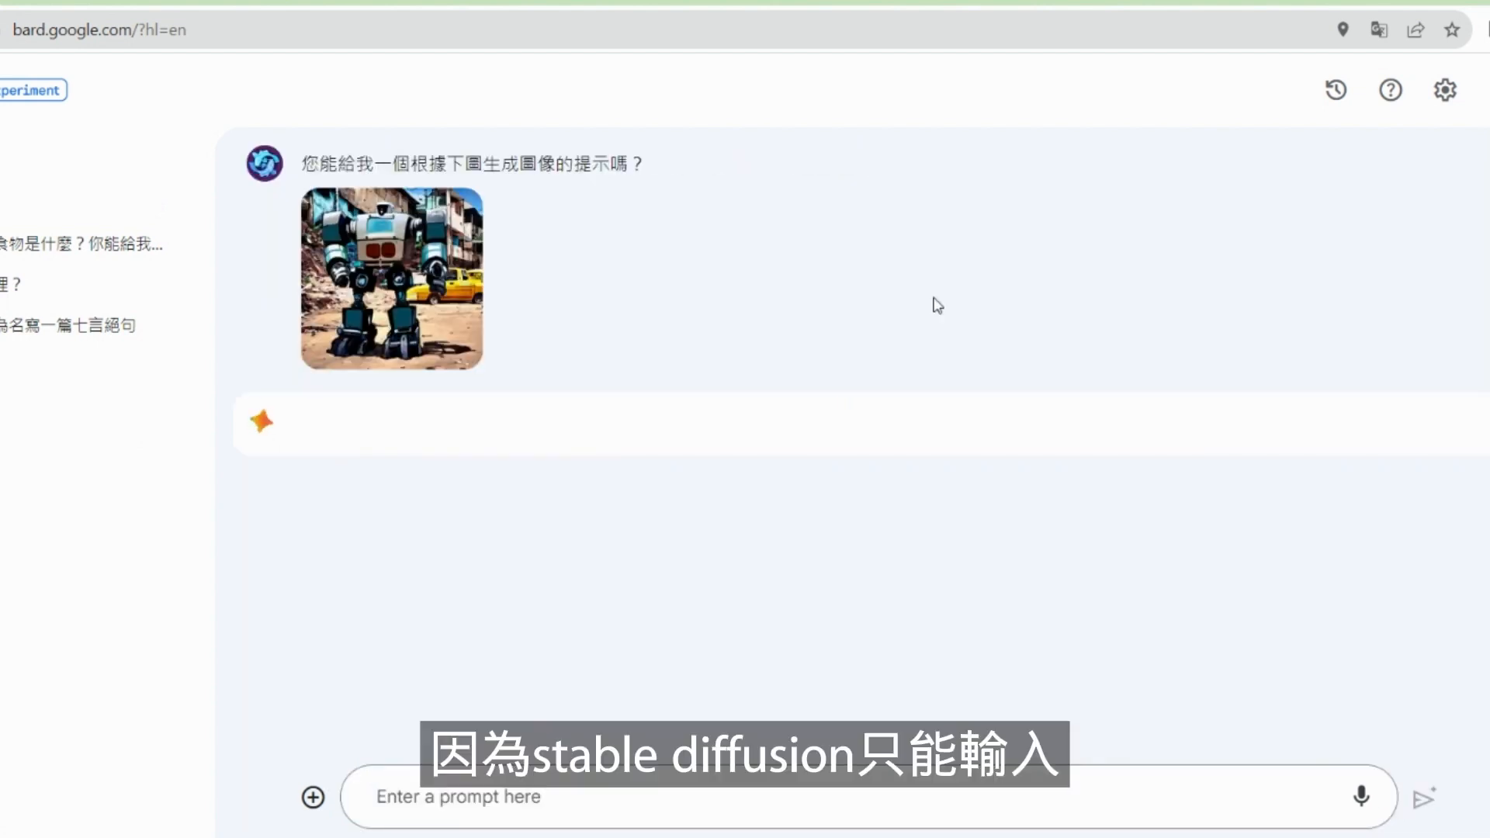
# - Translate the Bard page to Traditional Chinese and read the image prompt reply about the robot picture
pyautogui.rightClick(935, 301)
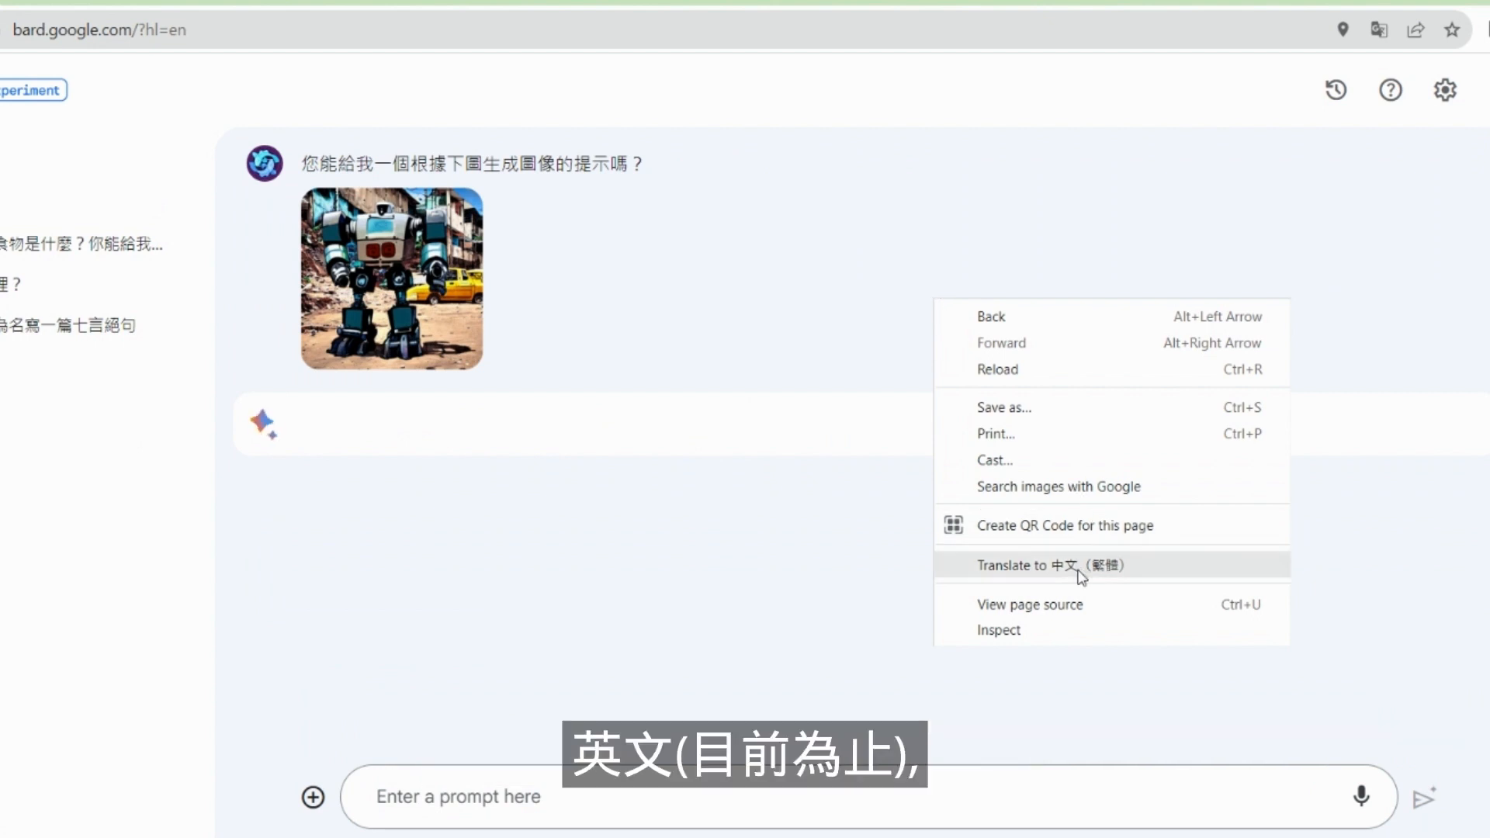
pyautogui.click(1027, 565)
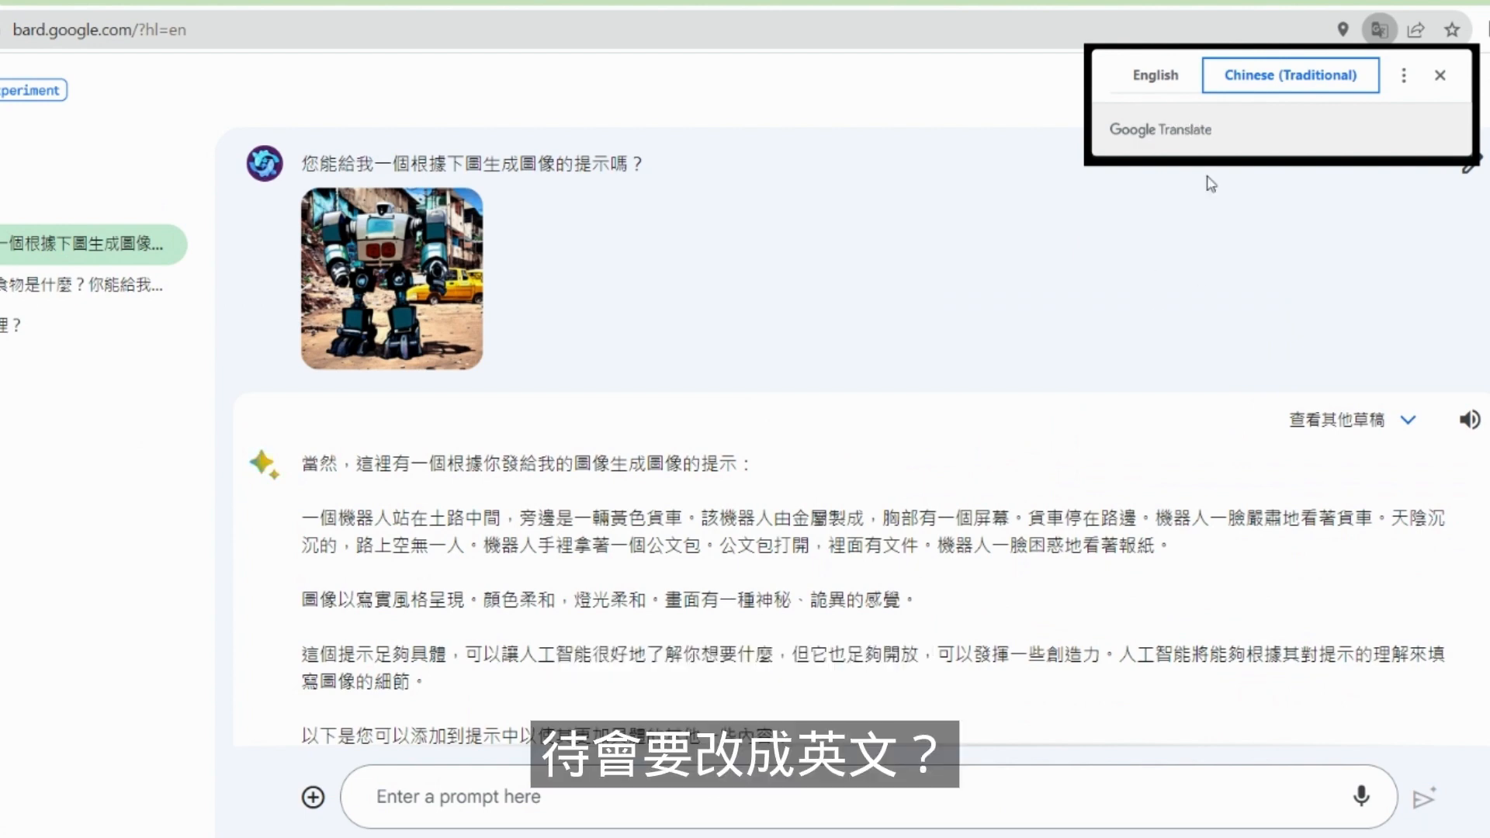
pyautogui.scroll(-4, 1180, 388)
pyautogui.scroll(2, 782, 466)
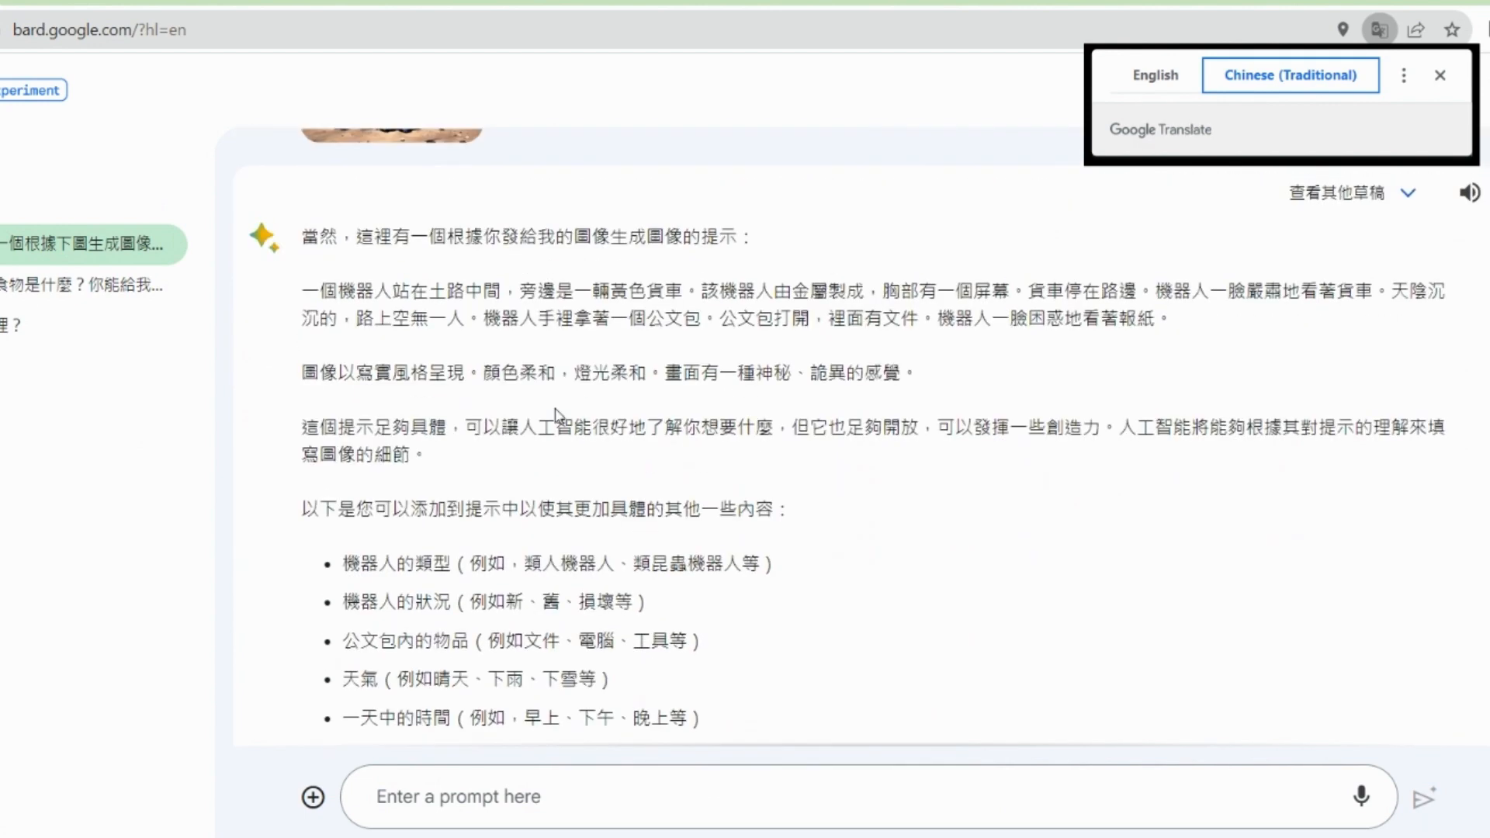
pyautogui.scroll(3, 605, 313)
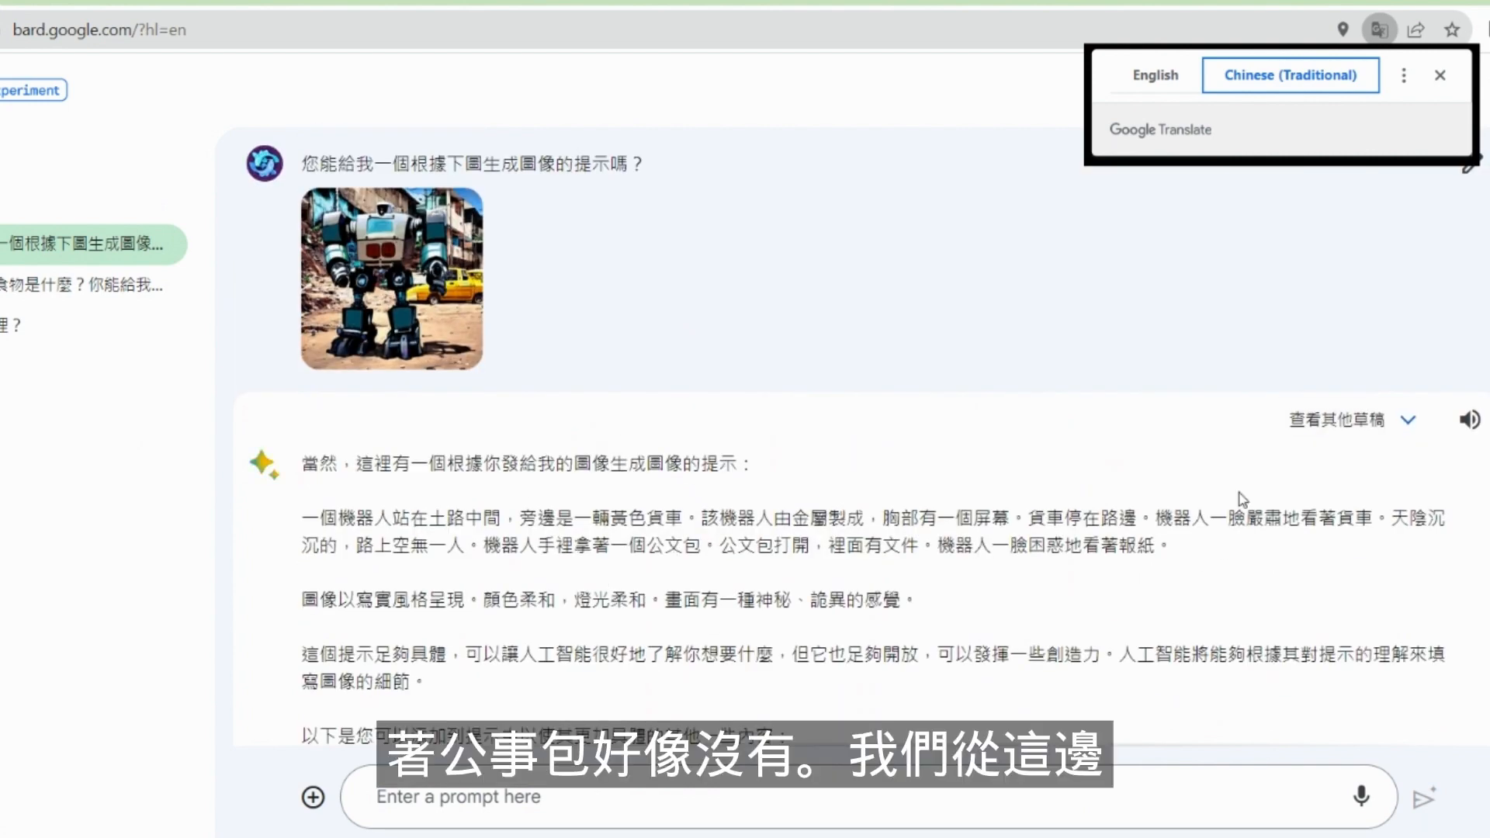
# - Read the alternative drafts 2 and 3 of the image prompt reply and settle on draft 2
pyautogui.click(1337, 420)
pyautogui.click(910, 513)
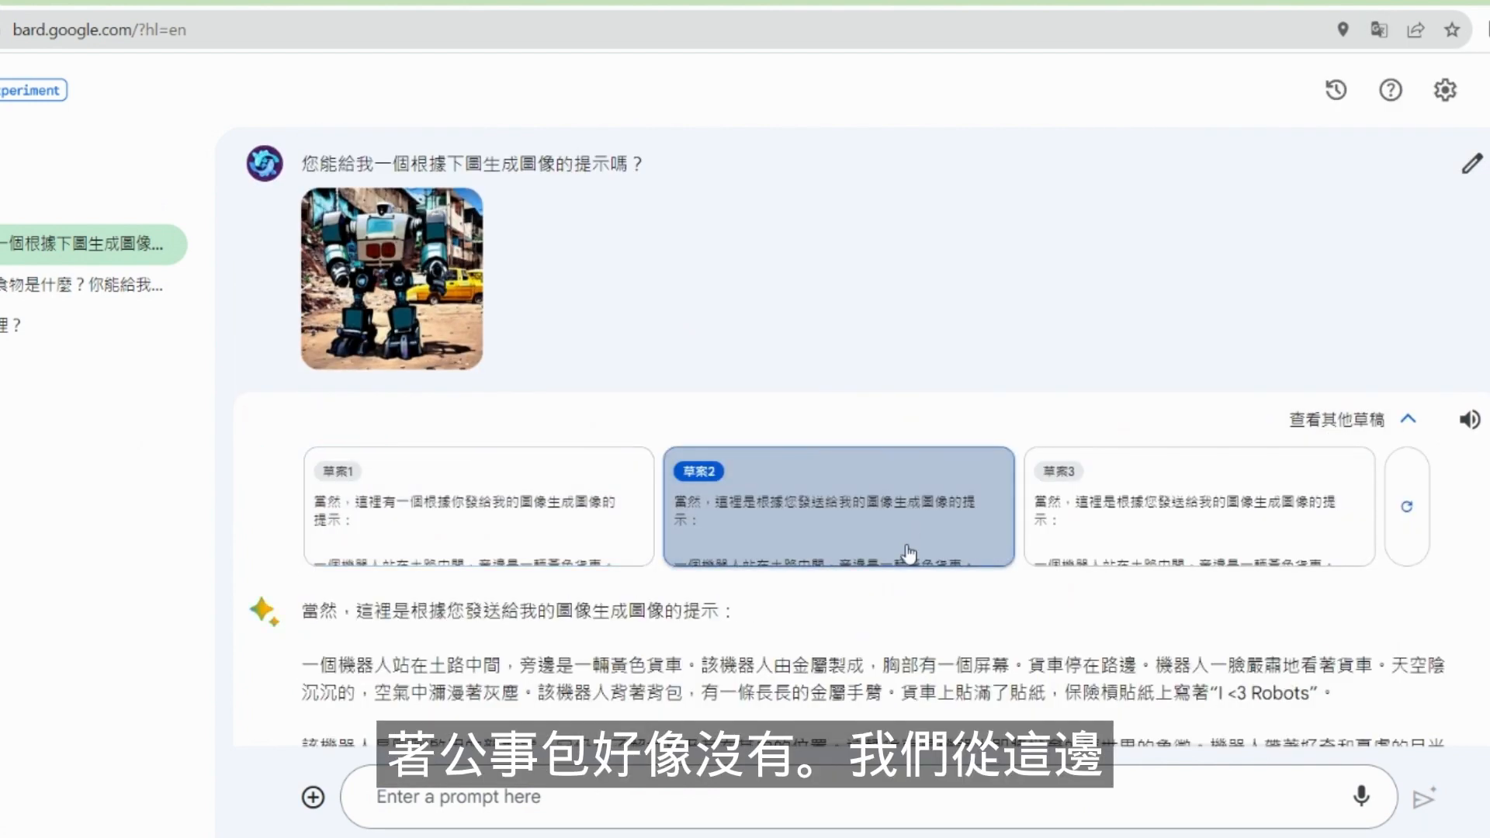
pyautogui.scroll(-2, 905, 556)
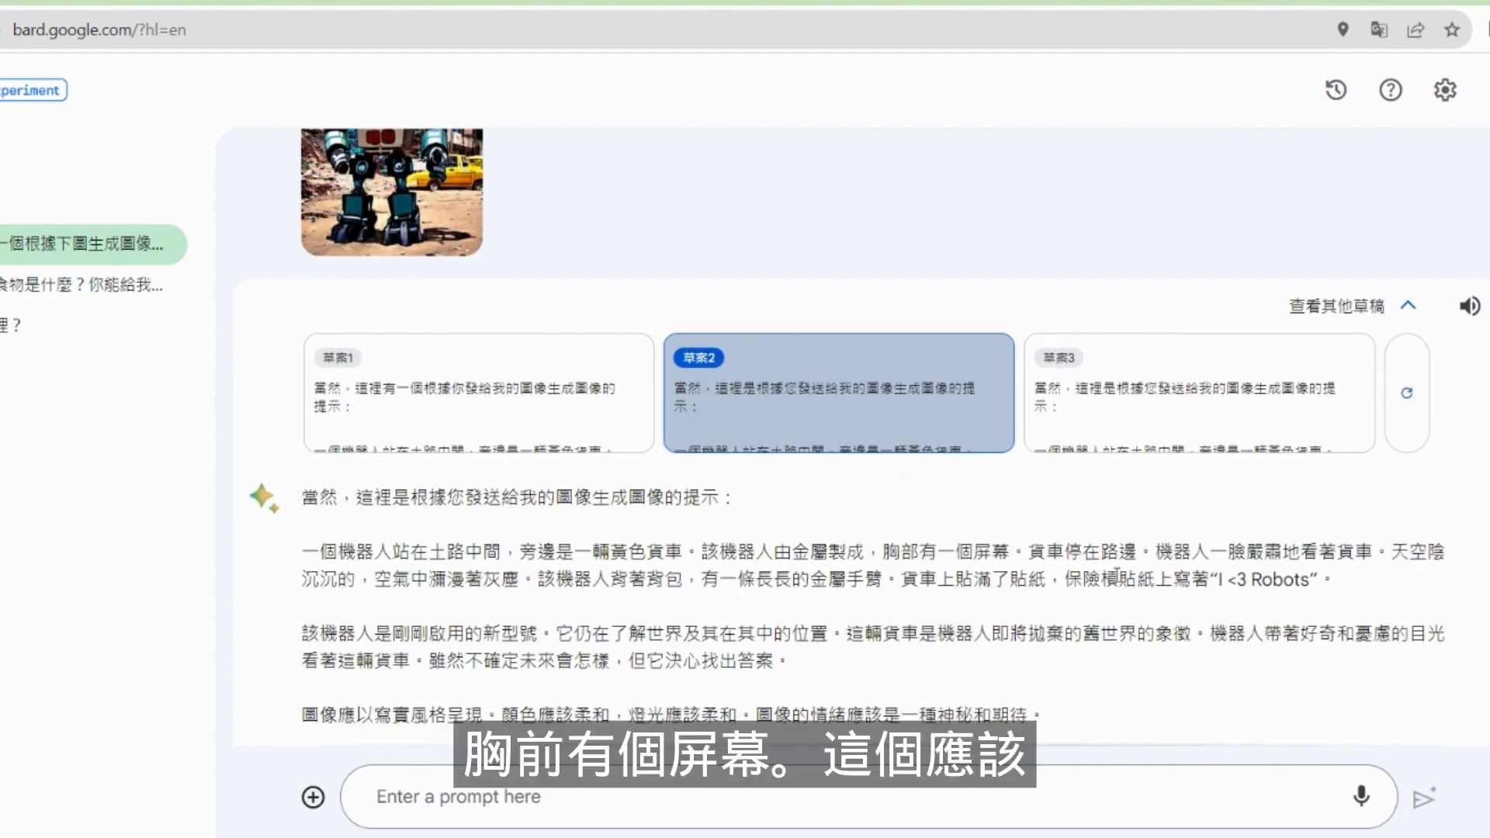
pyautogui.scroll(-4, 1037, 639)
pyautogui.scroll(2, 1036, 638)
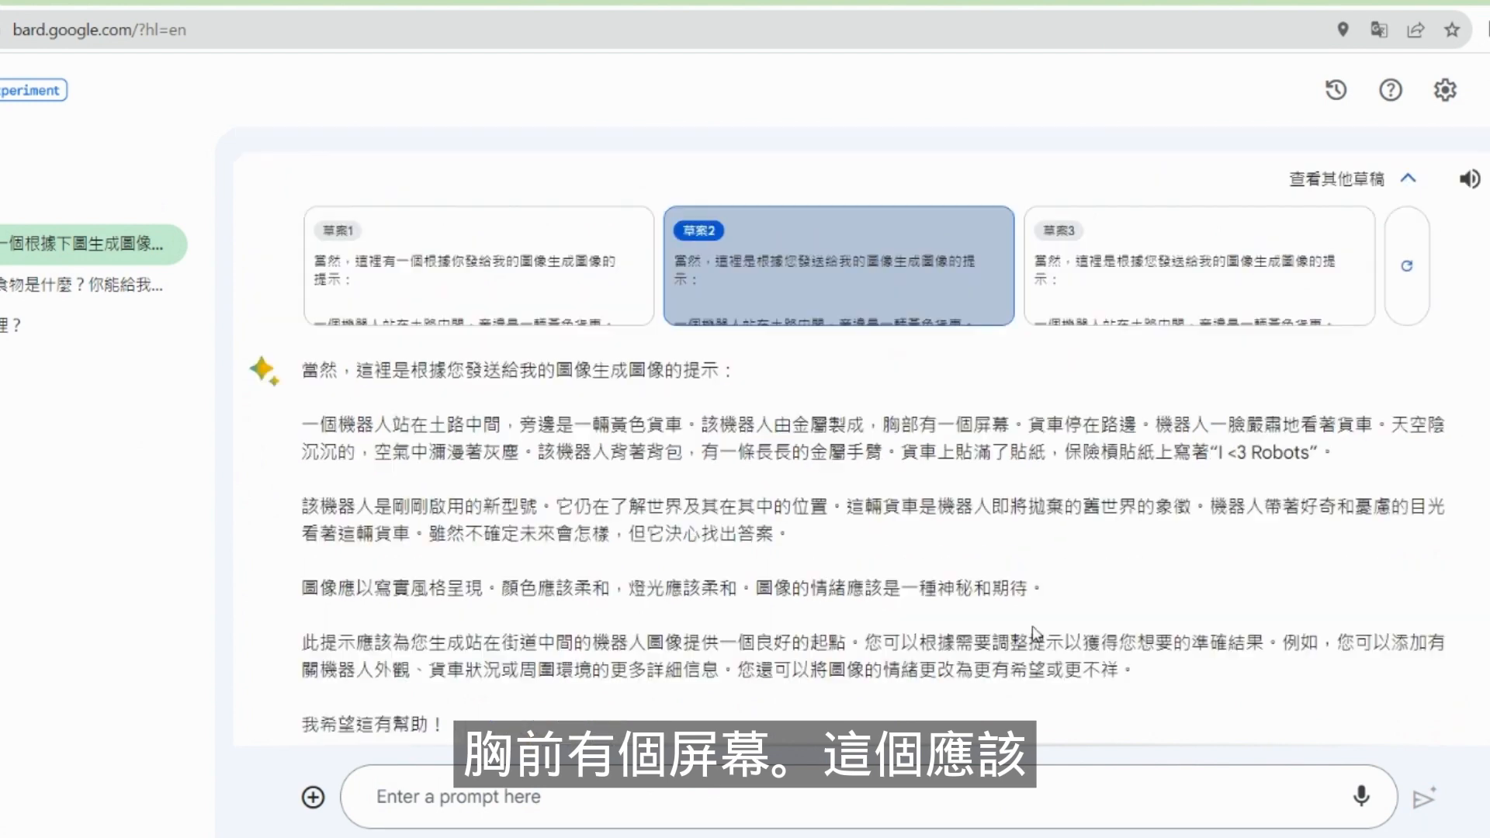
pyautogui.click(1119, 334)
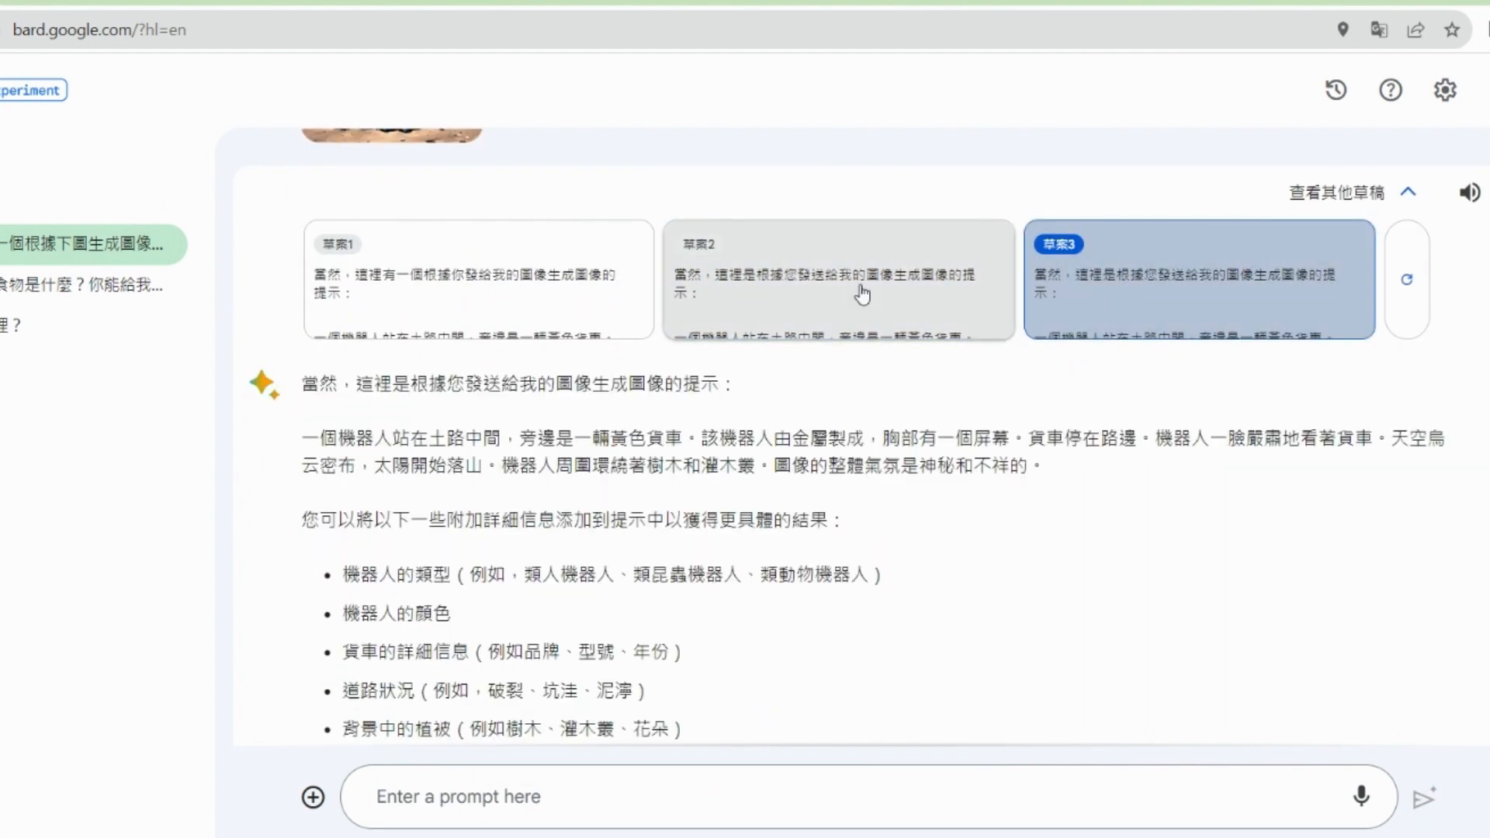
pyautogui.click(840, 278)
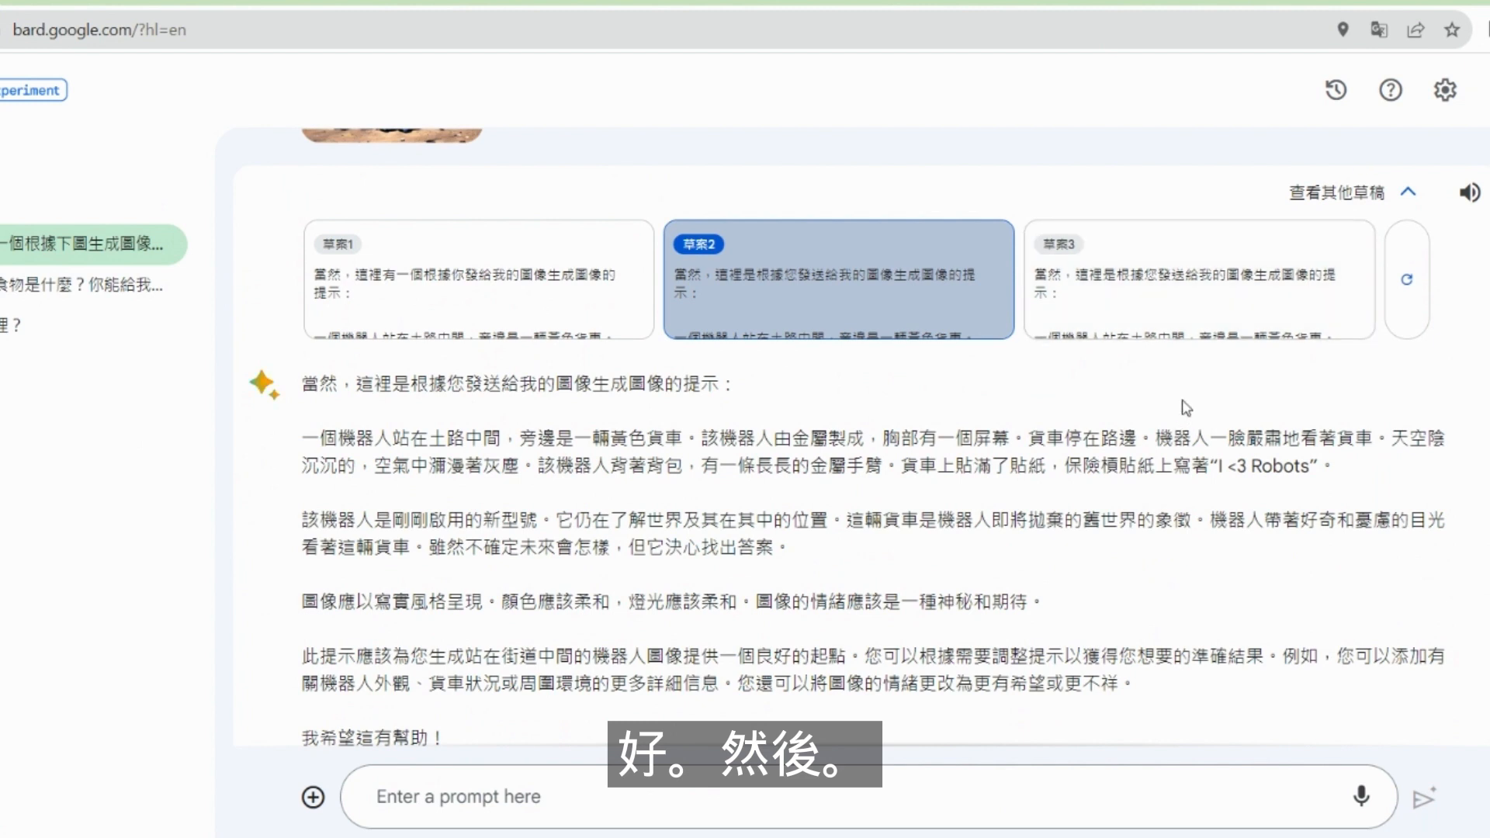
# - Show the Bard page in English and copy draft 2's three descriptive paragraphs, from "A robot standing" to "mystery and anticipation."
pyautogui.rightClick(1170, 423)
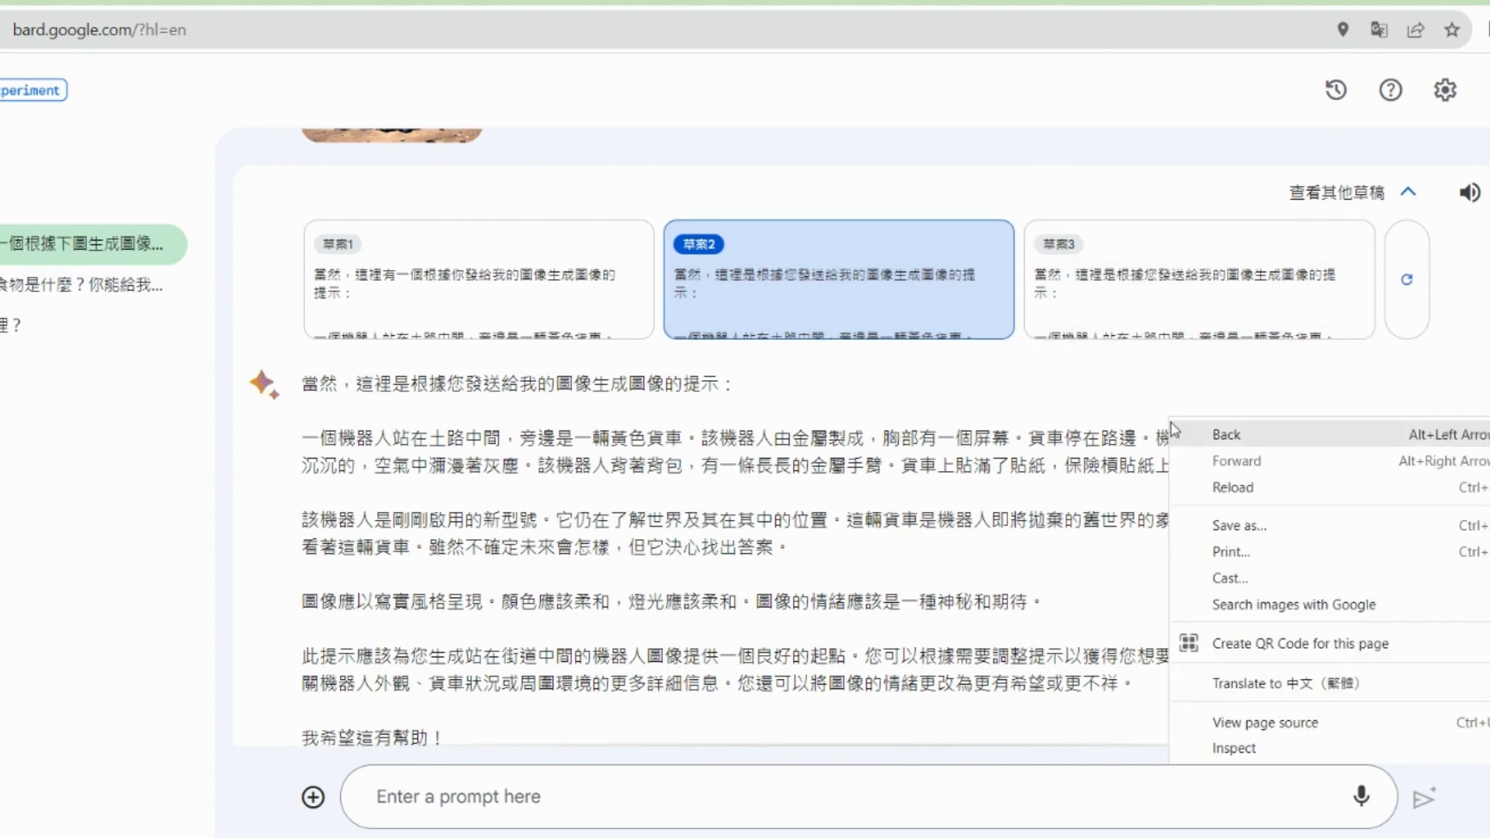
pyautogui.click(1274, 681)
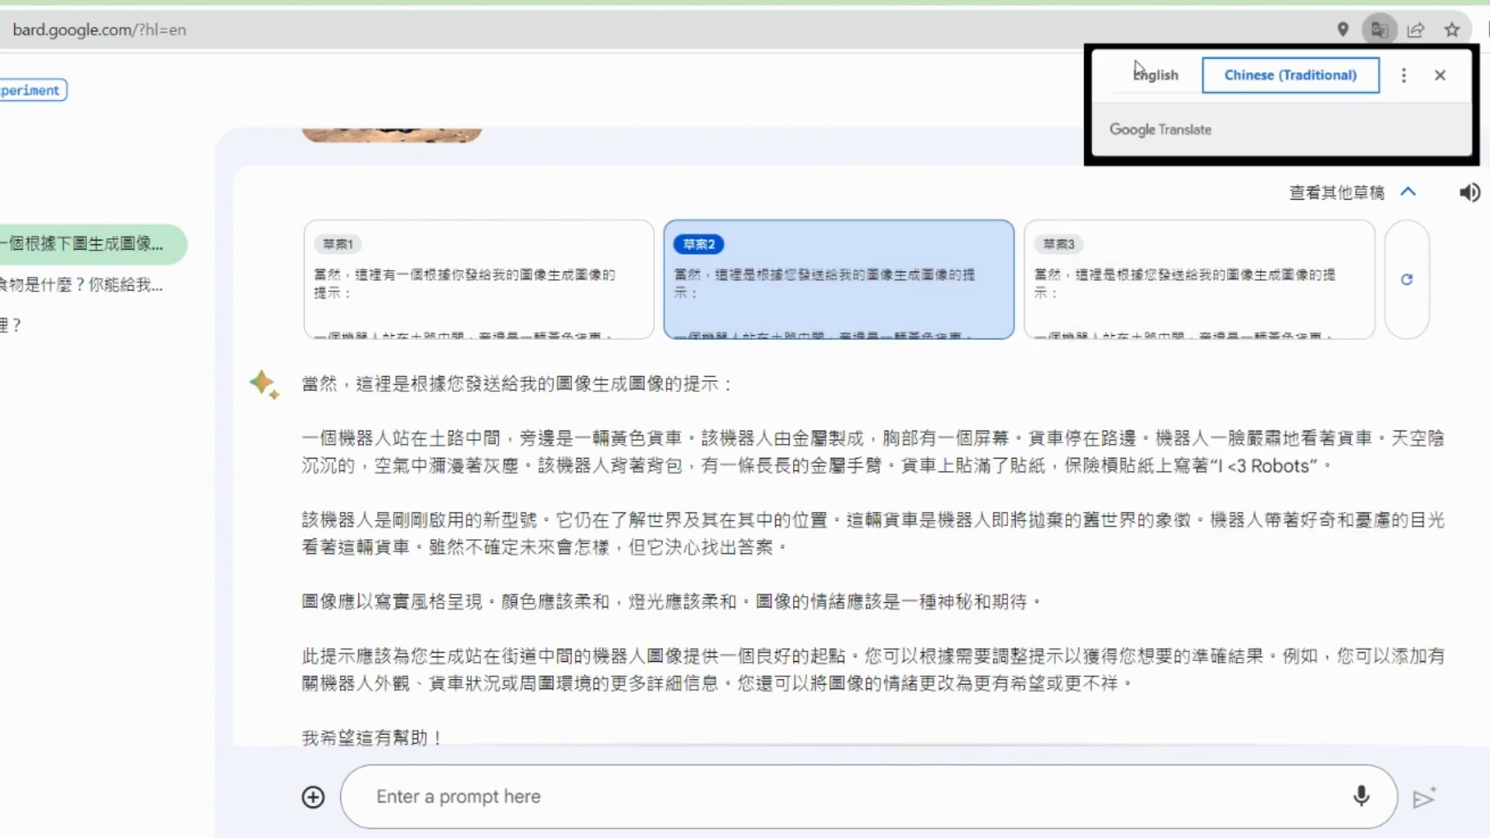
pyautogui.click(1141, 75)
pyautogui.scroll(-2, 402, 449)
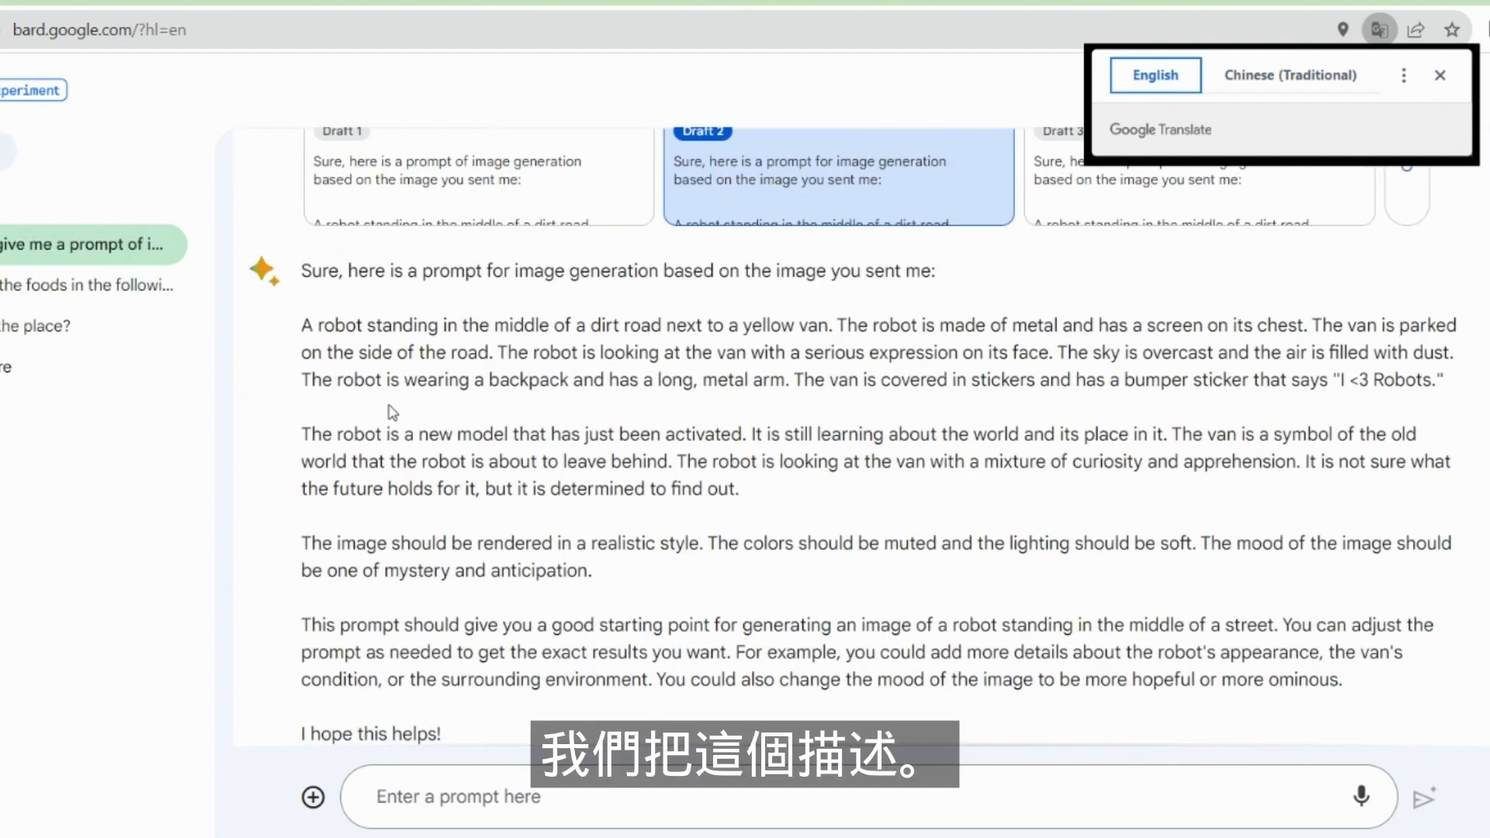
pyautogui.moveTo(302, 326); pyautogui.dragTo(838, 506)
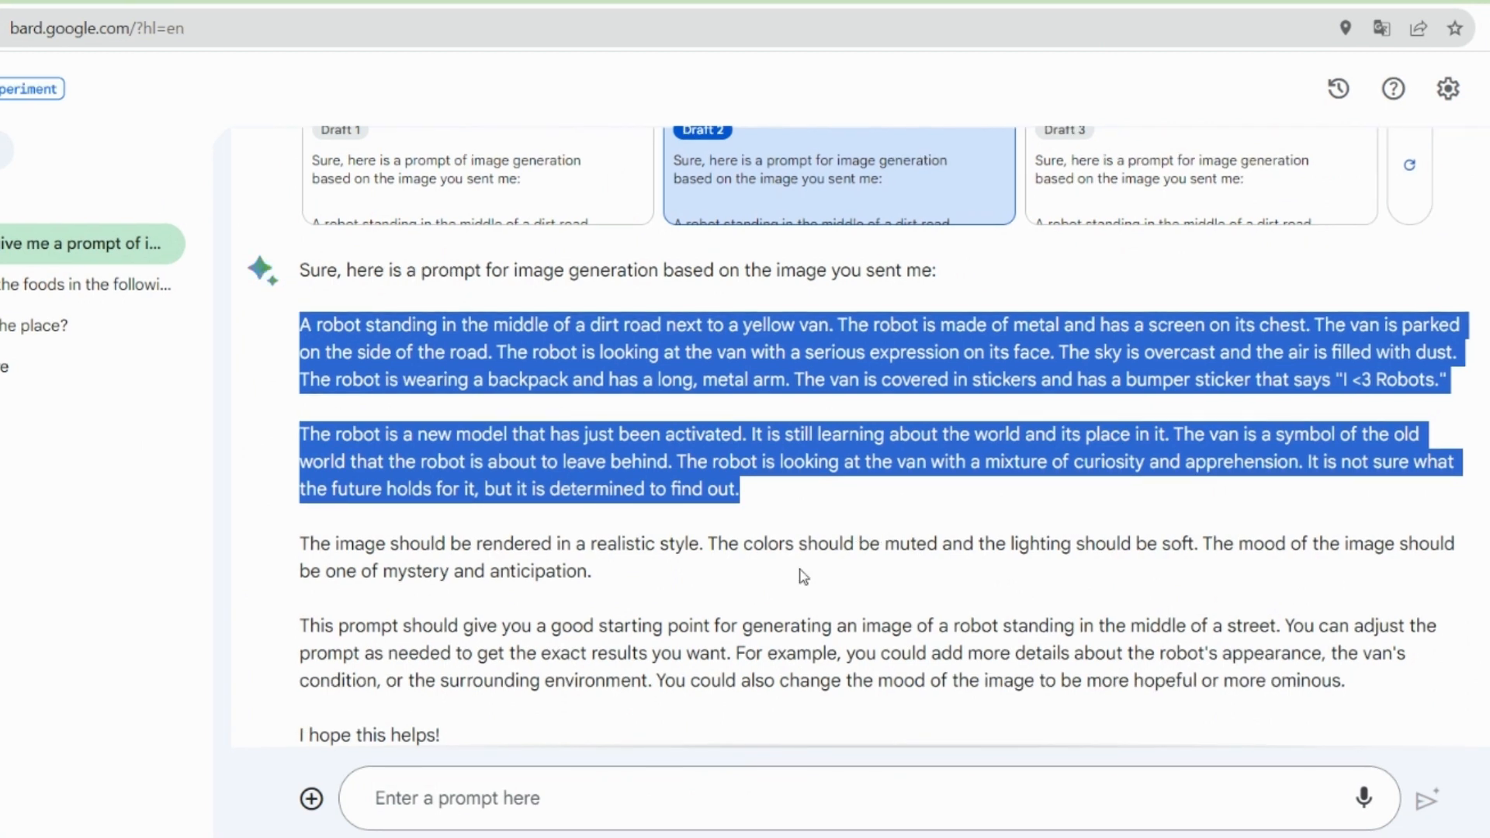
pyautogui.keyDown('shift'); pyautogui.click(656, 576); pyautogui.keyUp('shift')
pyautogui.hotkey('ctrl', 'c')
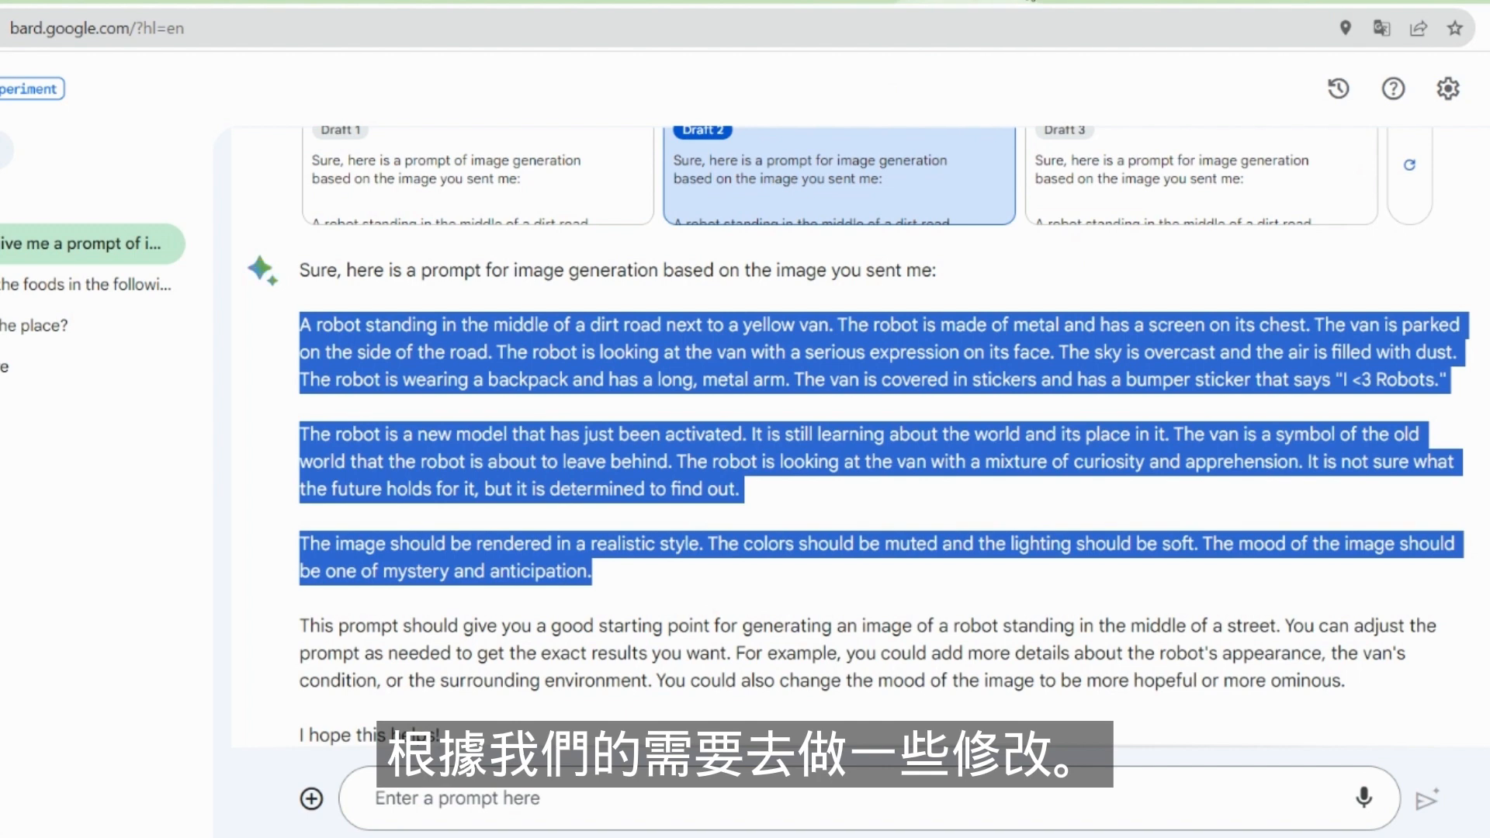
# - Switch to the Stable Diffusion web UI, paste the copied text as txt2img prompt, and generate with batch count 2 and batch size 2
pyautogui.click(1087, 1)
pyautogui.click(476, 228)
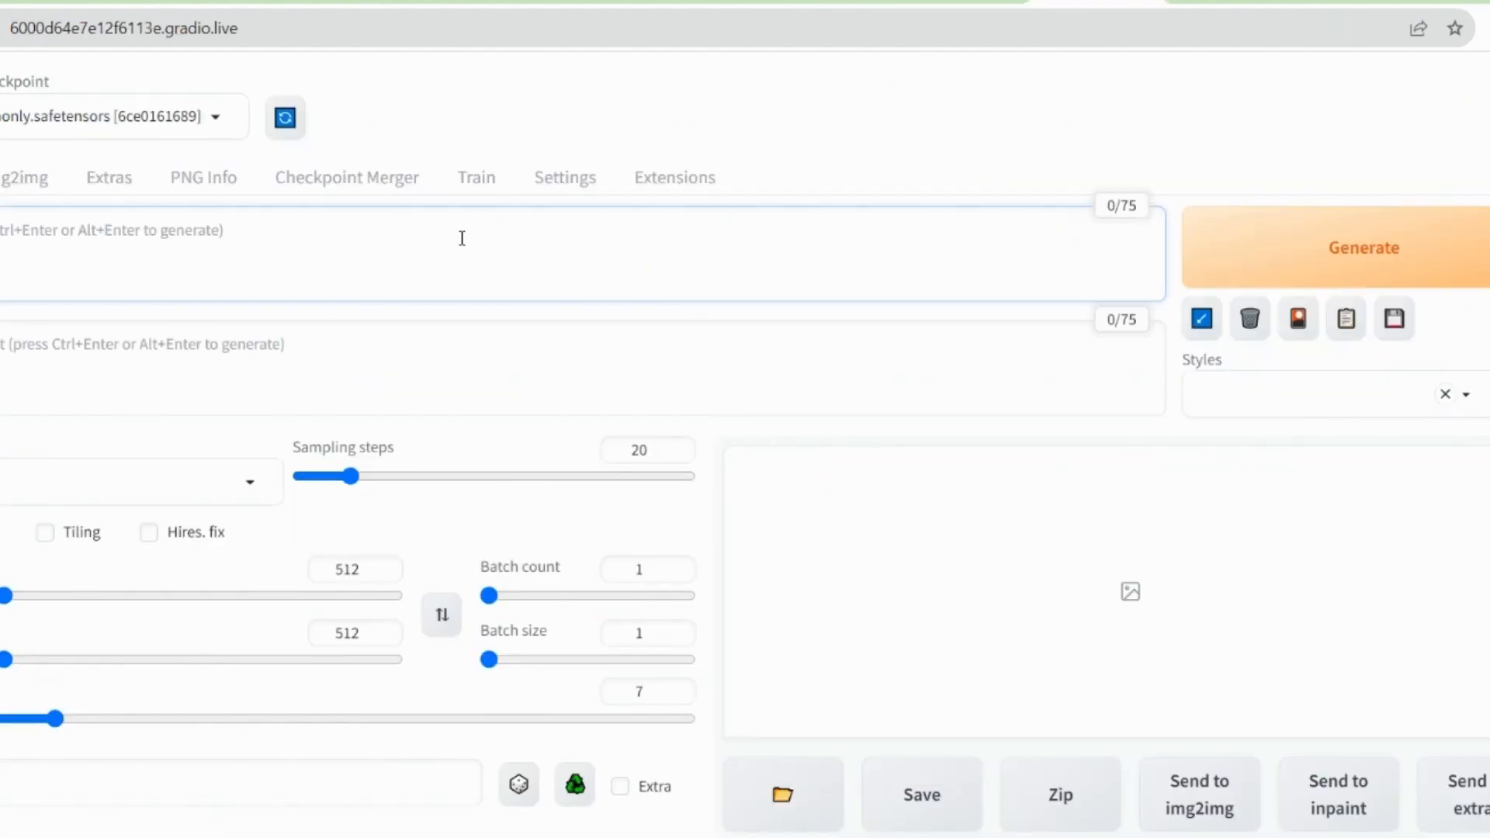
pyautogui.hotkey('ctrl', 'v')
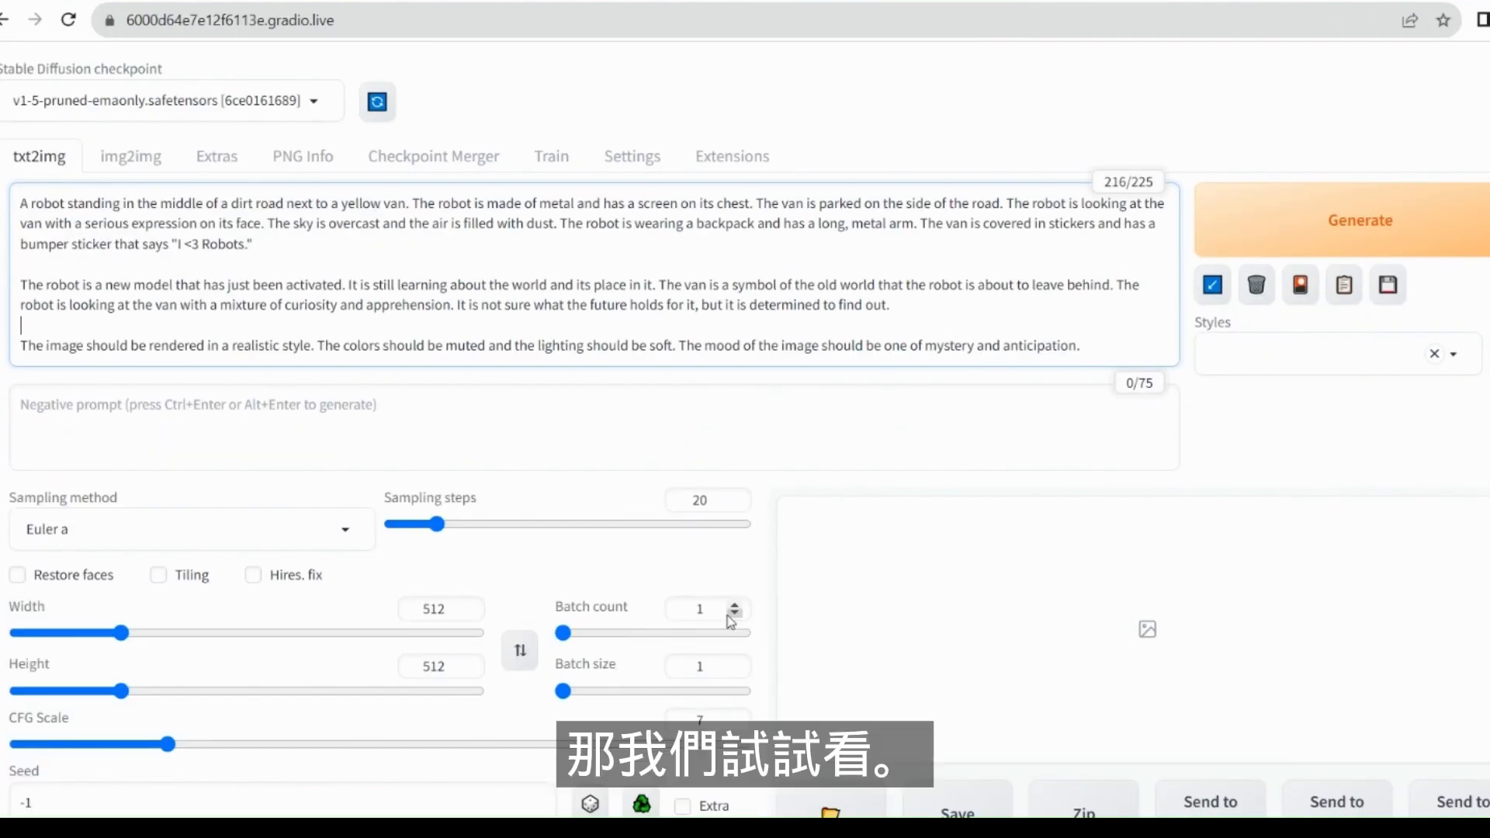
pyautogui.moveTo(727, 616); pyautogui.dragTo(698, 667)
pyautogui.write('22')
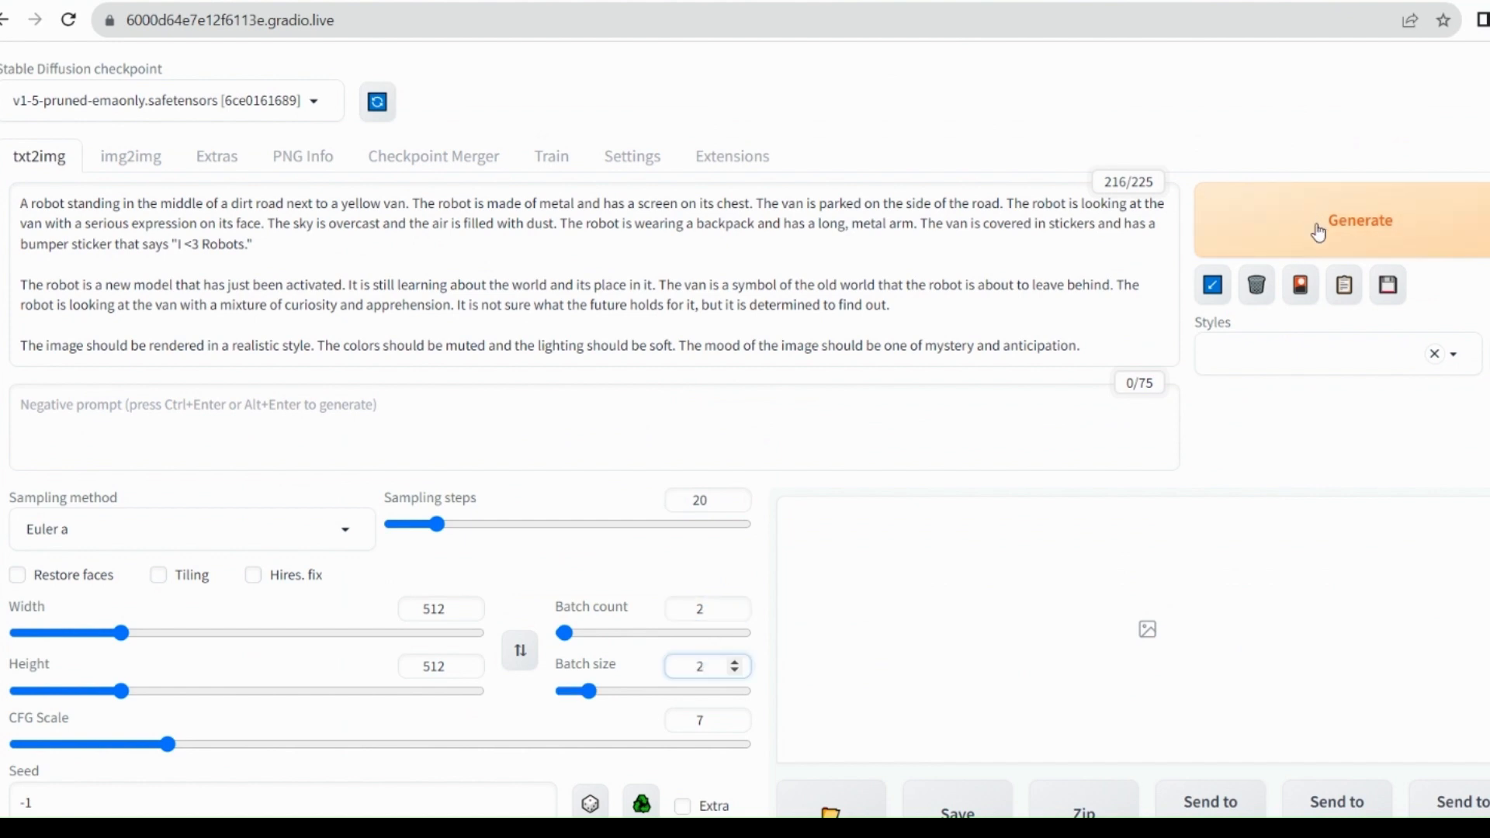
pyautogui.click(1316, 230)
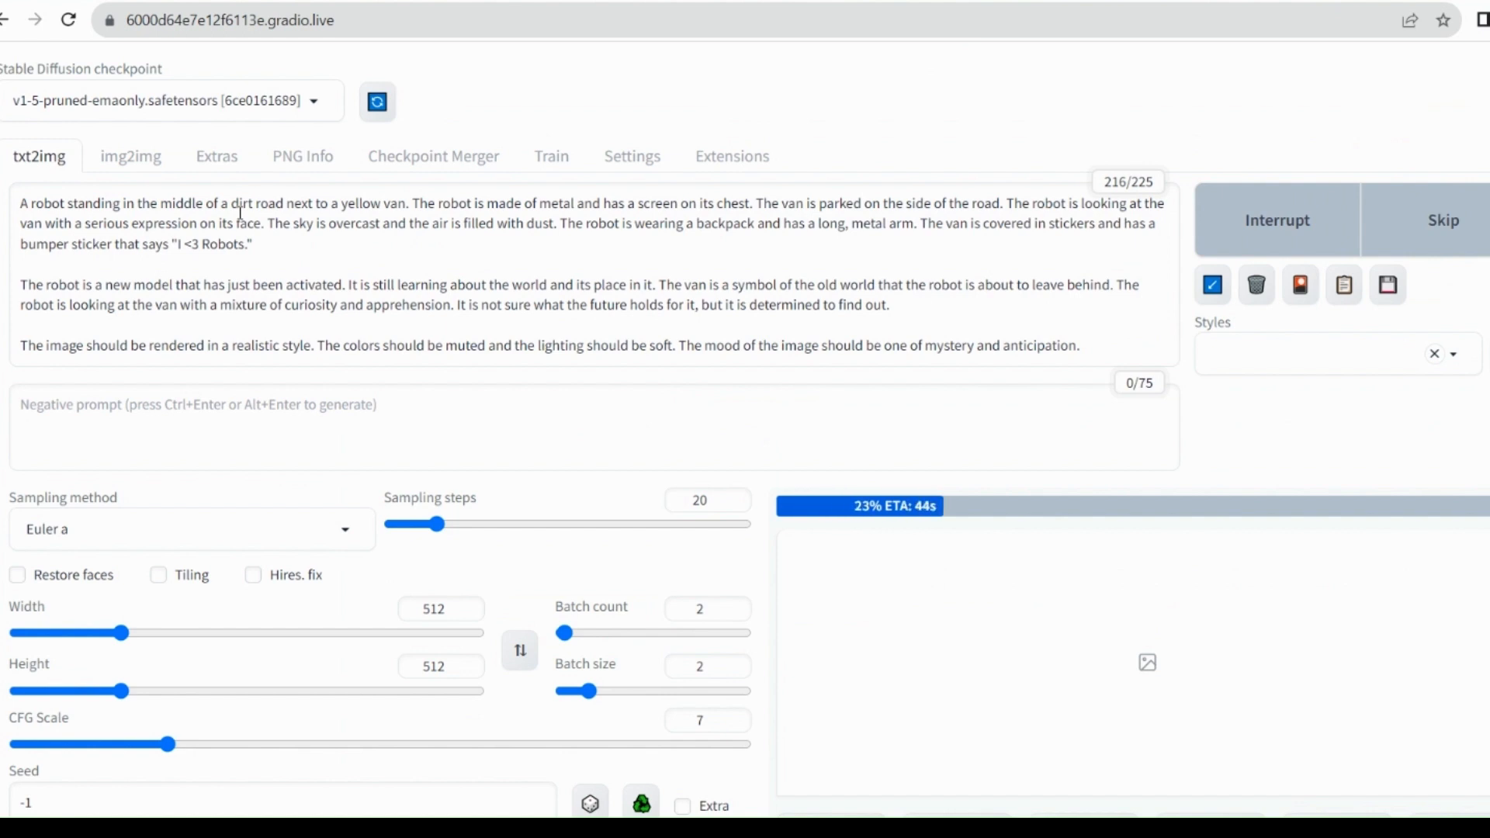
# - Examine the generated image previews and compare them with the original robot picture and description in Bard
pyautogui.scroll(-2, 919, 650)
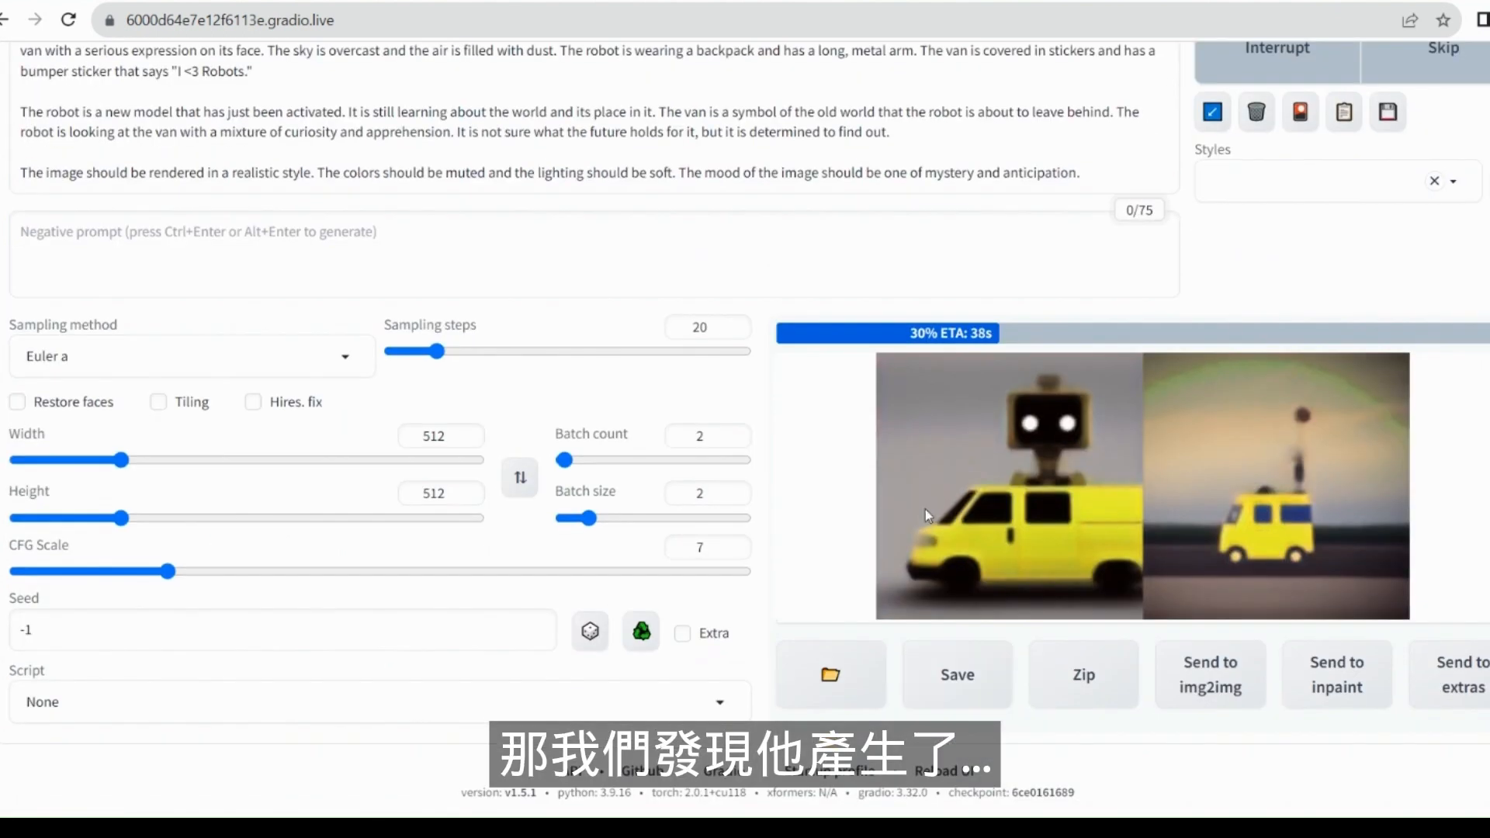
pyautogui.scroll(1, 937, 483)
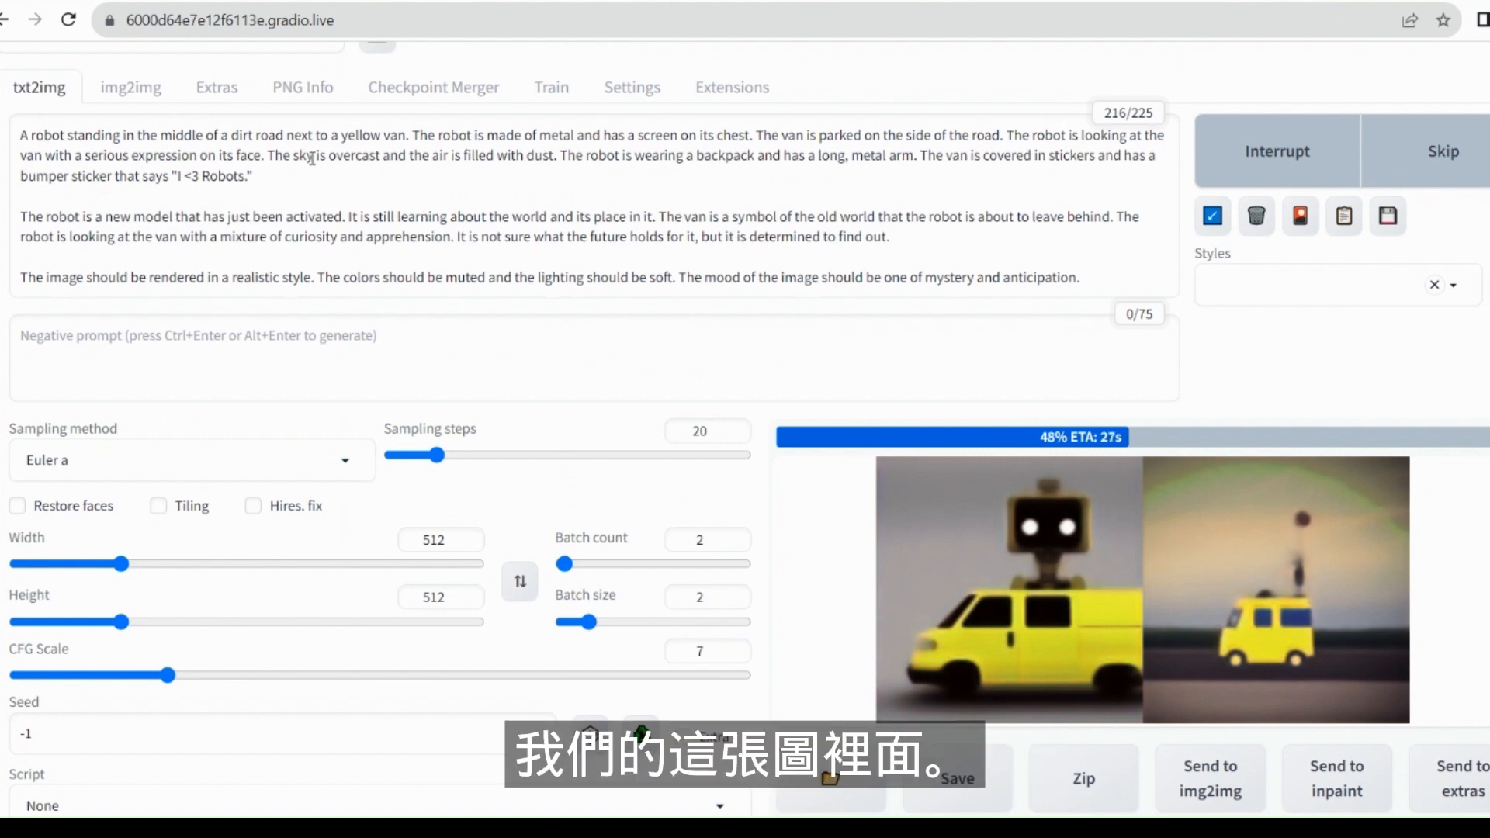
pyautogui.click(31, 2)
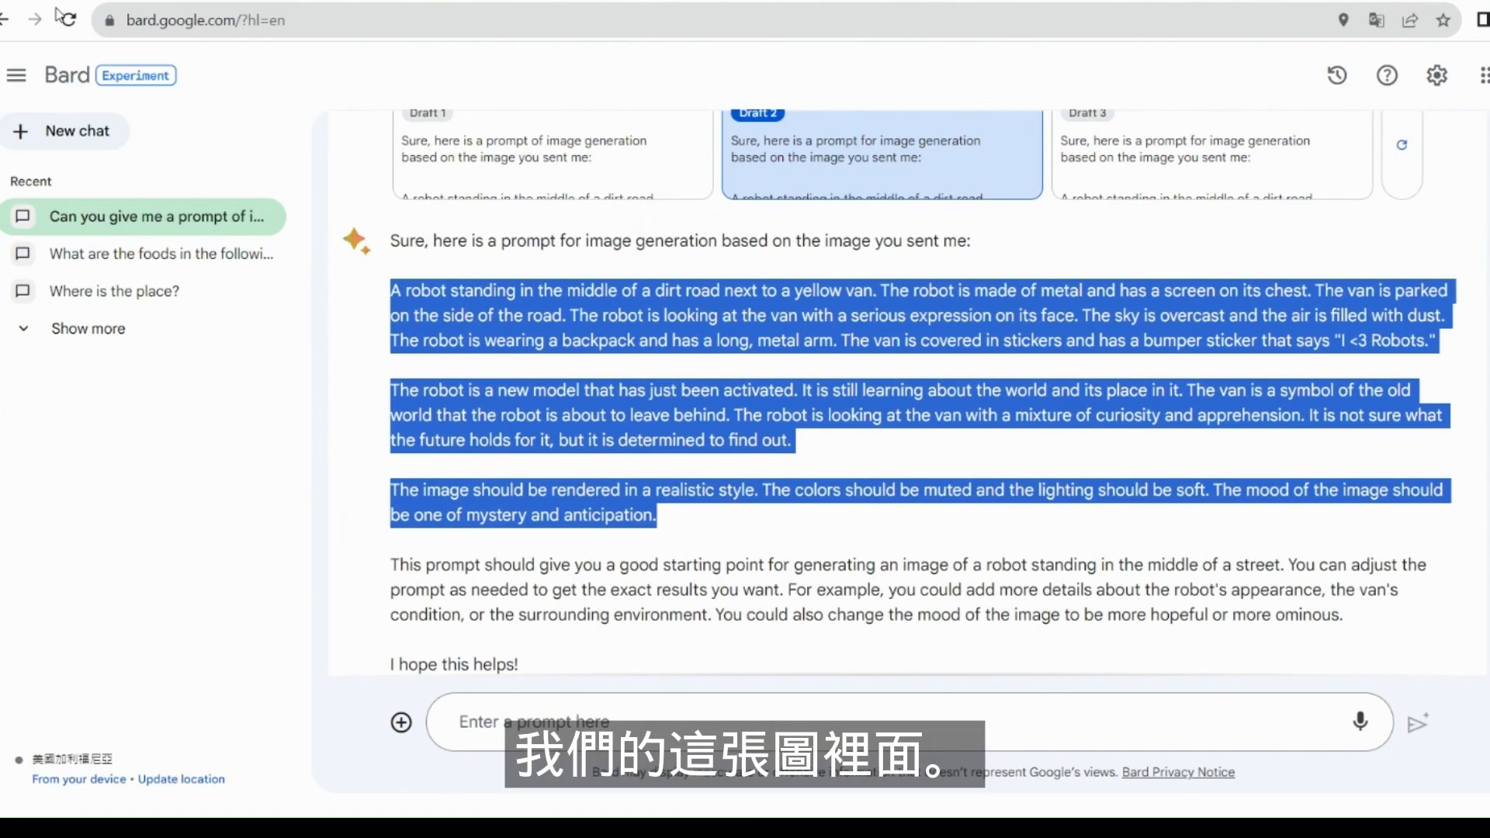
pyautogui.scroll(3, 644, 310)
pyautogui.scroll(-3, 645, 311)
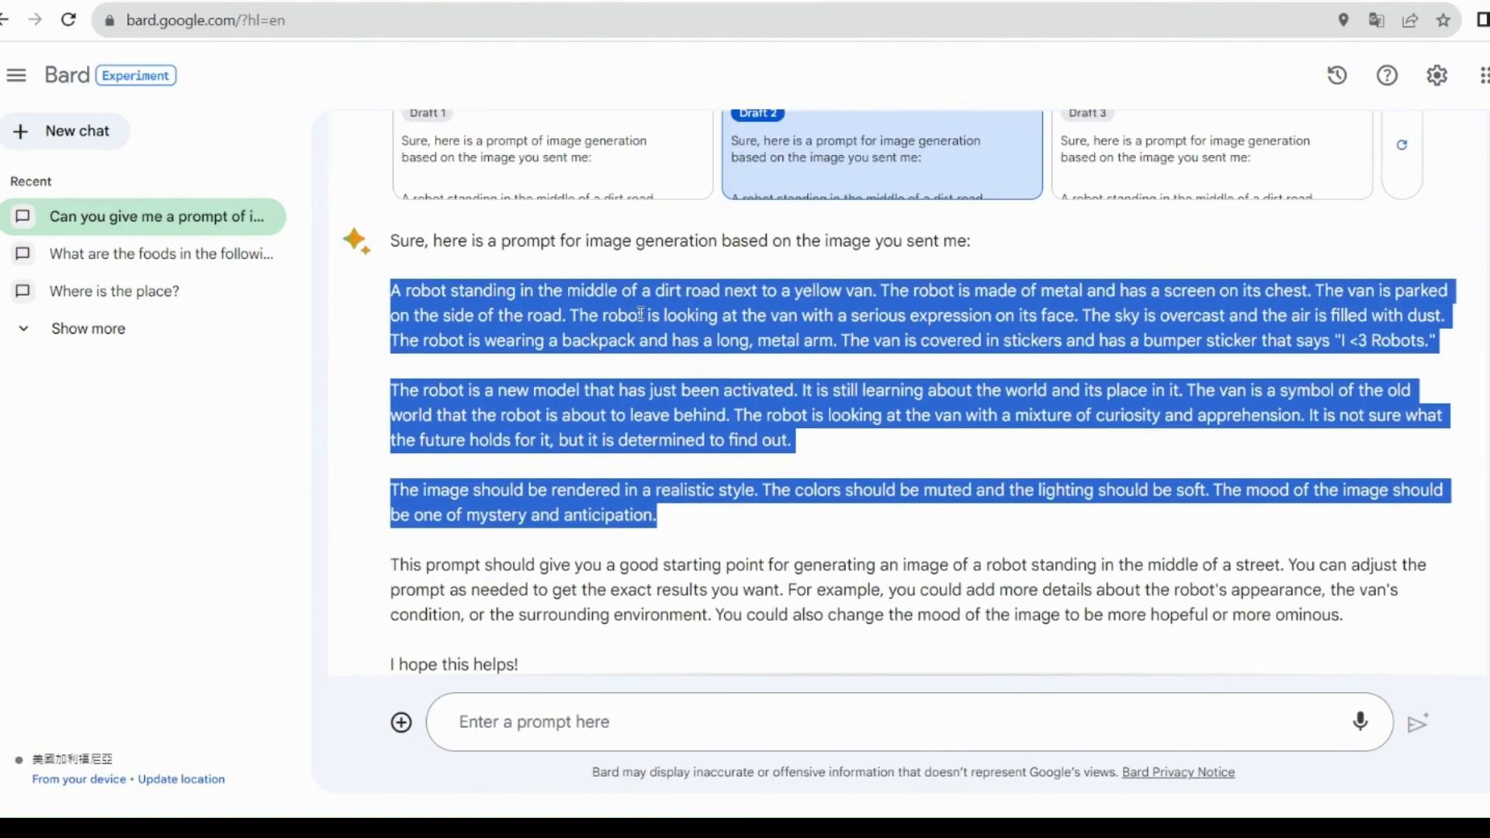
pyautogui.scroll(-2, 637, 291)
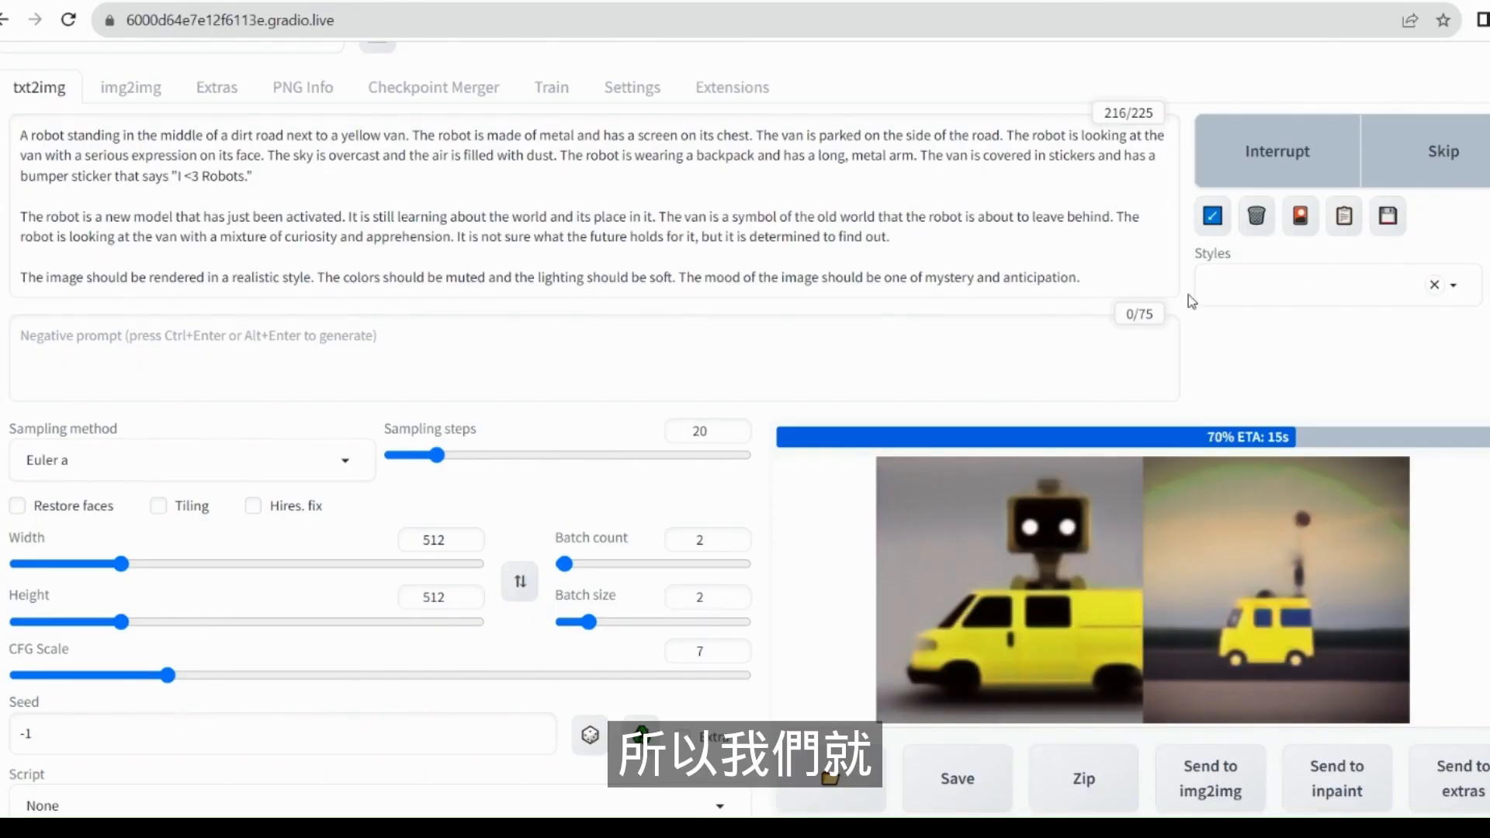
# - Remove the phrase "next to a yellow van" from the first sentence of the Stable Diffusion prompt
pyautogui.click(163, 137)
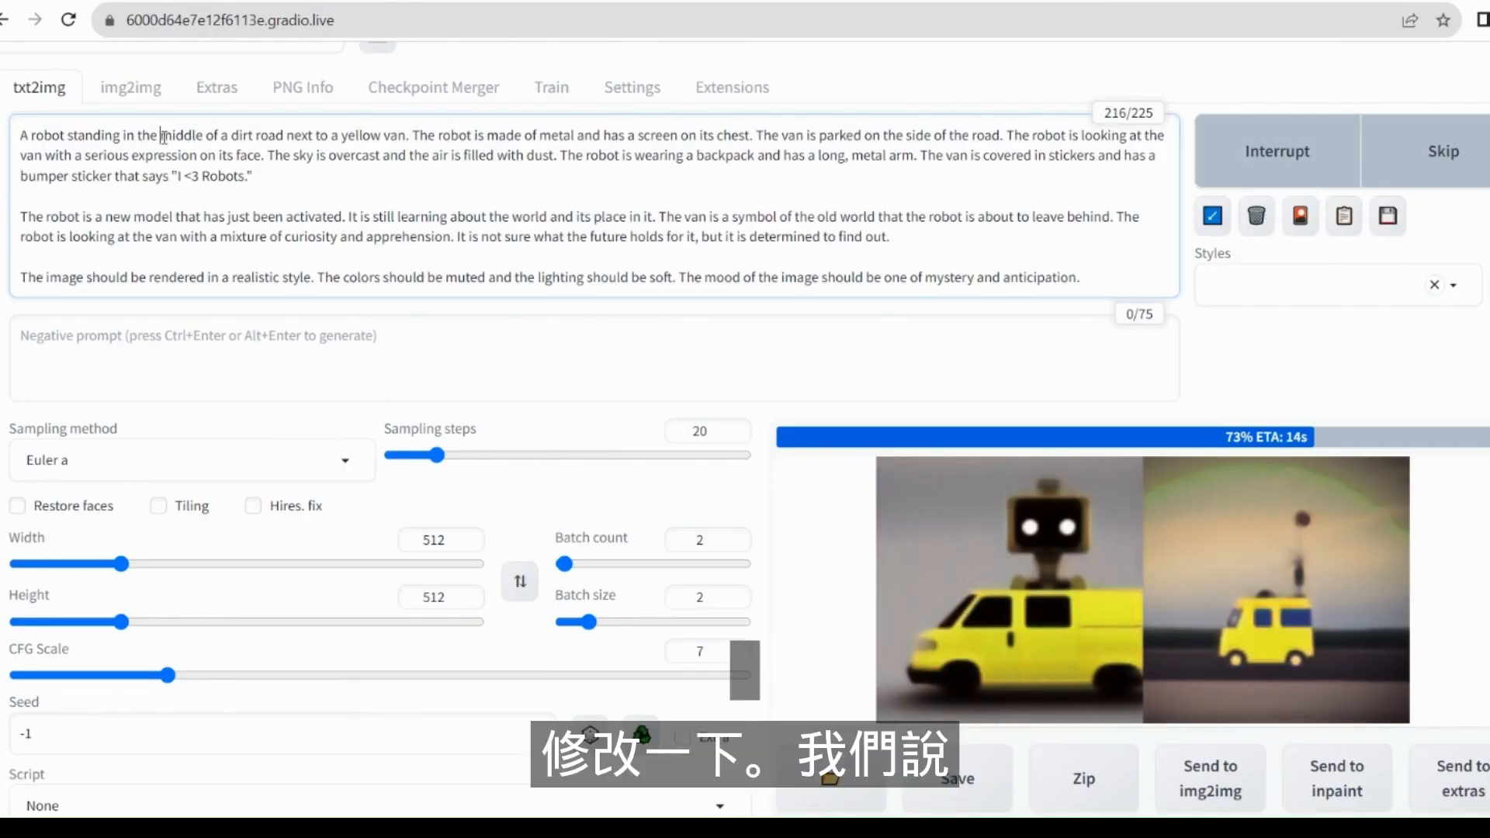
pyautogui.click(286, 137)
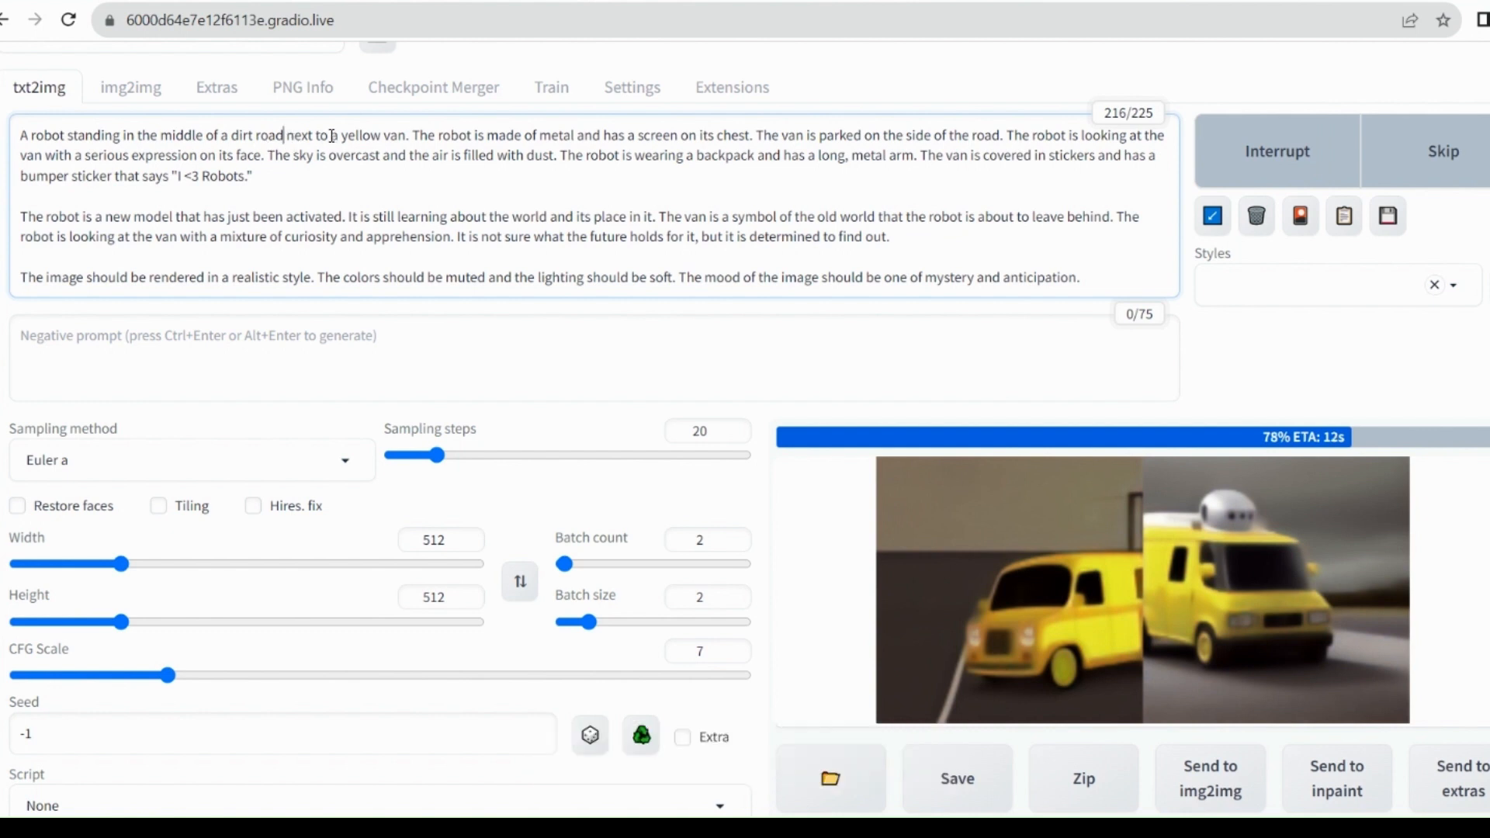
pyautogui.click(332, 135)
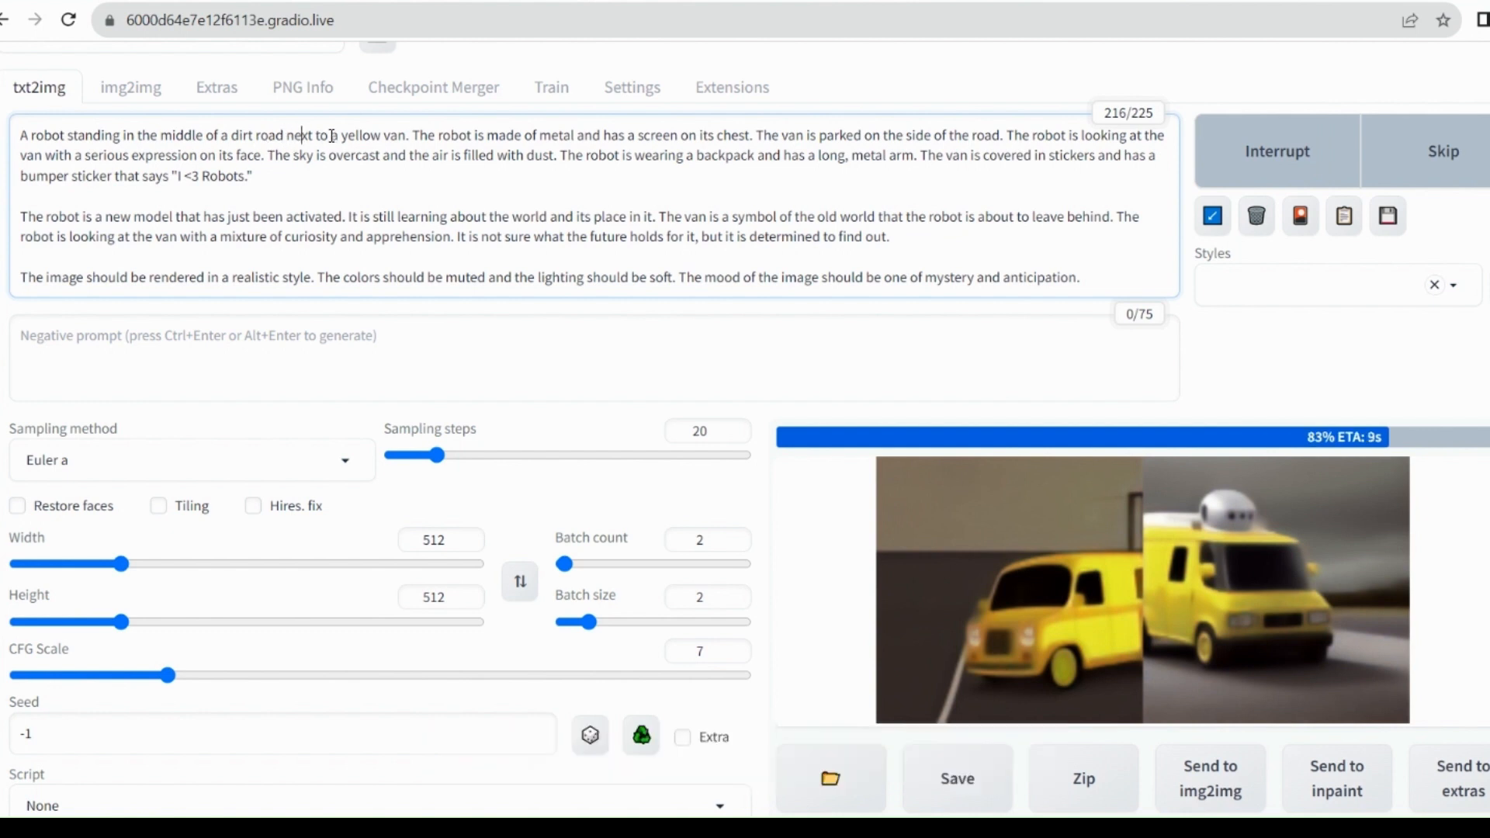
pyautogui.press('Right')
pyautogui.press('Right')
pyautogui.press('Right')
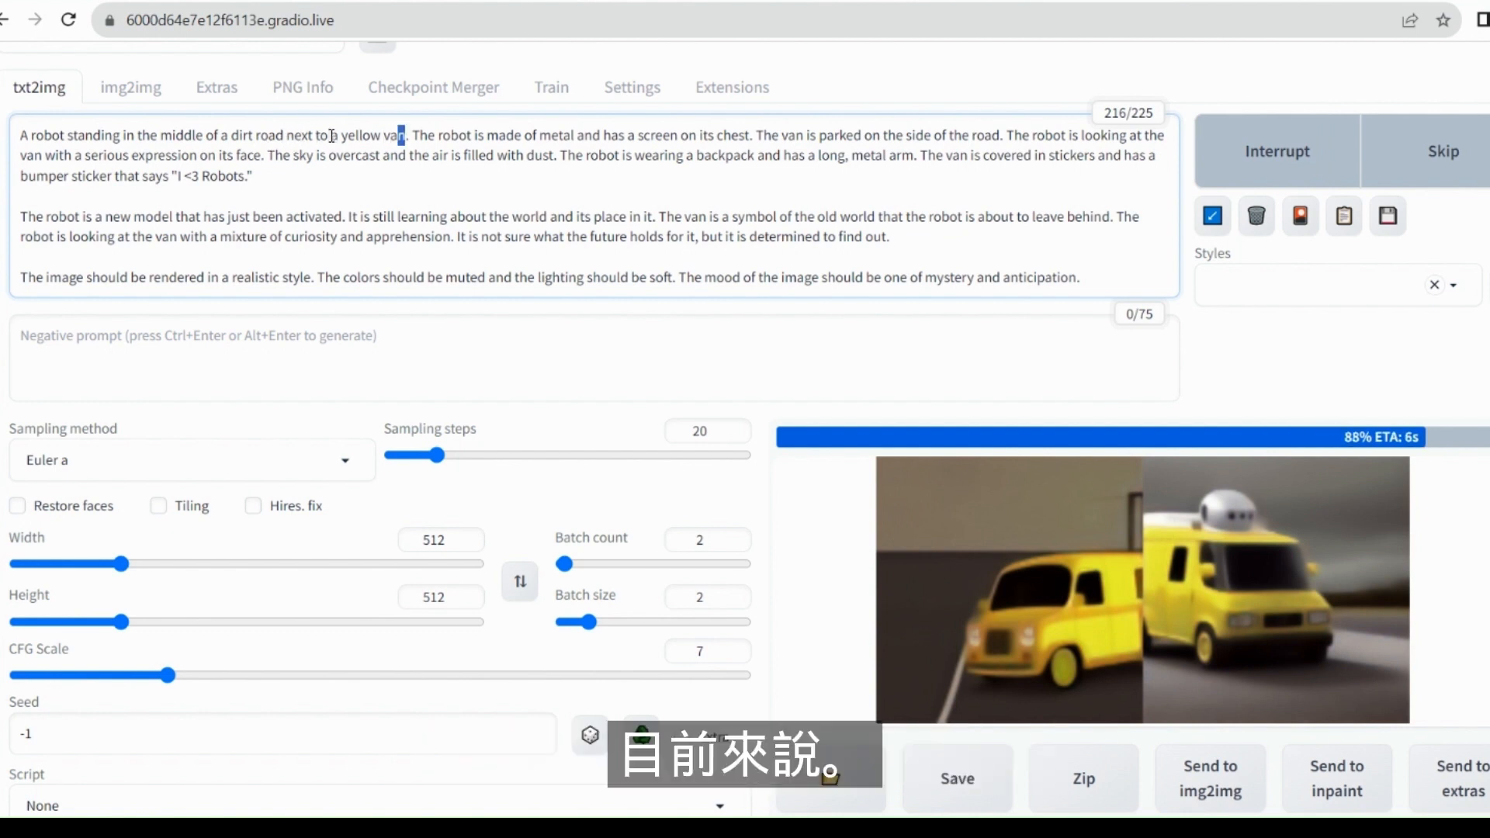
pyautogui.hotkey('shift', 'Left')
pyautogui.hotkey('shift', 'Left')
pyautogui.hotkey('shift', 'Left')
pyautogui.hotkey('shift', 'Left')
pyautogui.hotkey('shift', 'Left')
pyautogui.hotkey('shift', 'Left')
pyautogui.hotkey('shift', 'Left')
pyautogui.hotkey('shift', 'Left')
pyautogui.hotkey('shift', 'Left')
pyautogui.hotkey('shift', 'Left')
pyautogui.hotkey('shift', 'Left')
pyautogui.hotkey('shift', 'Left')
pyautogui.hotkey('shift', 'Left')
pyautogui.hotkey('shift', 'Left')
pyautogui.hotkey('shift', 'Left')
pyautogui.hotkey('shift', 'Left')
pyautogui.hotkey('shift', 'Left')
pyautogui.hotkey('shift', 'Left')
pyautogui.hotkey('shift', 'Left')
pyautogui.hotkey('shift', 'Left')
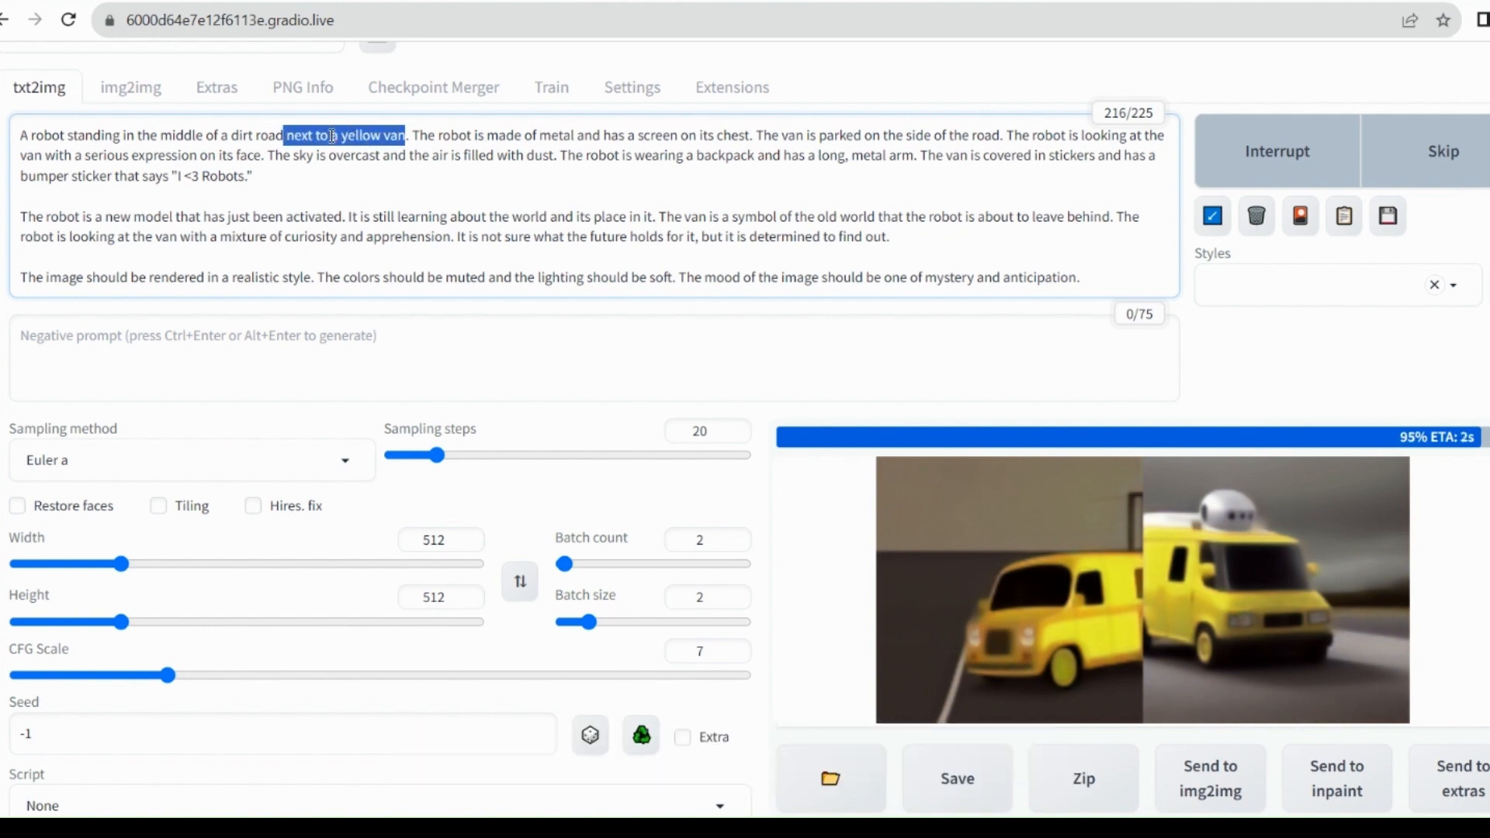
pyautogui.press('BackSpace')
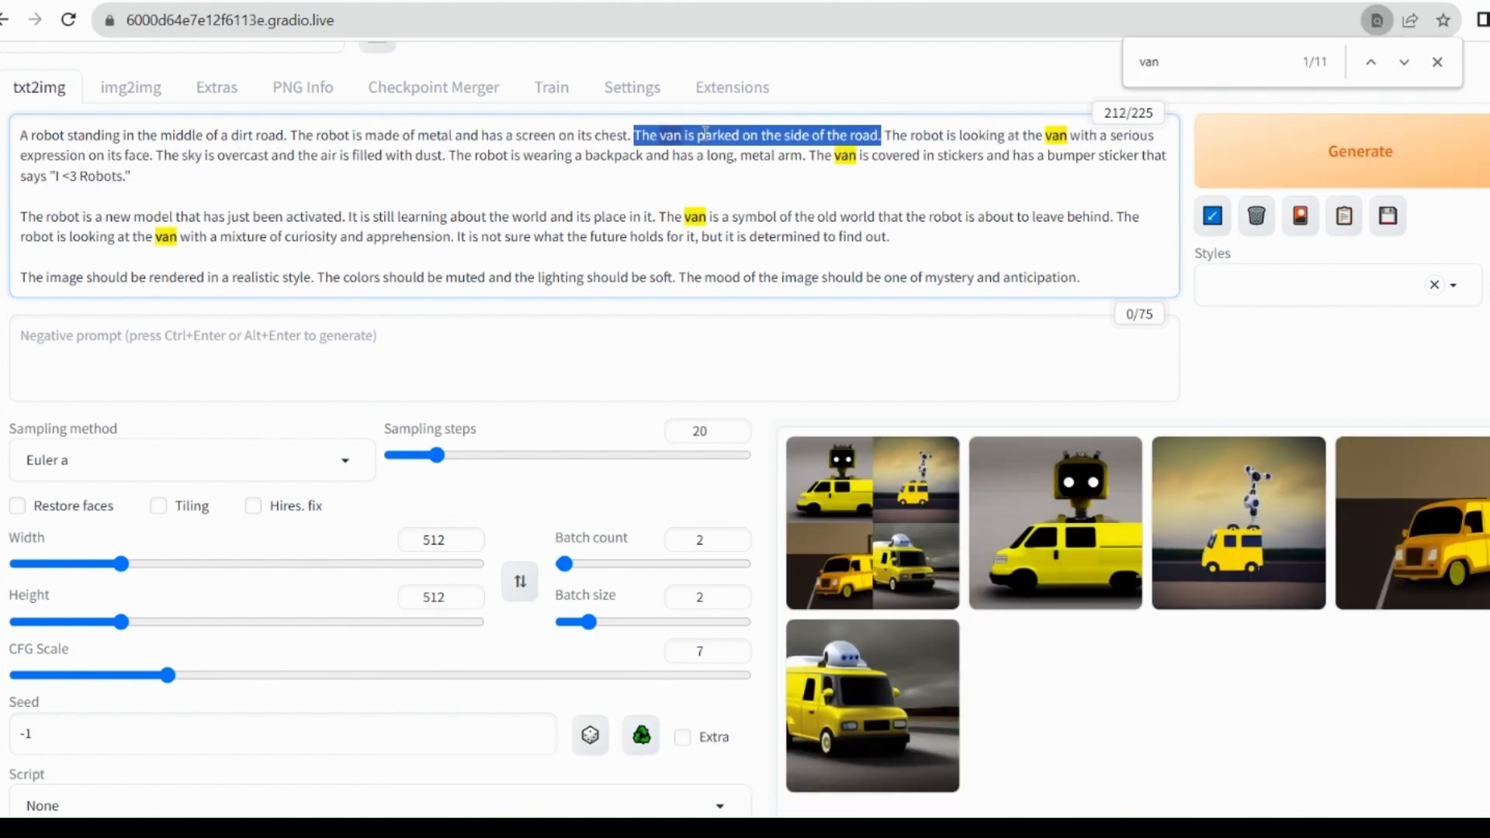
# - Delete the sentence "The van is parked on the side of the road." and make the robot look at the "front" instead of the van
pyautogui.press('BackSpace')
pyautogui.press('Right')
pyautogui.press('Right')
pyautogui.press('Right')
pyautogui.press('Right')
pyautogui.press('Right')
pyautogui.press('Right')
pyautogui.press('Right')
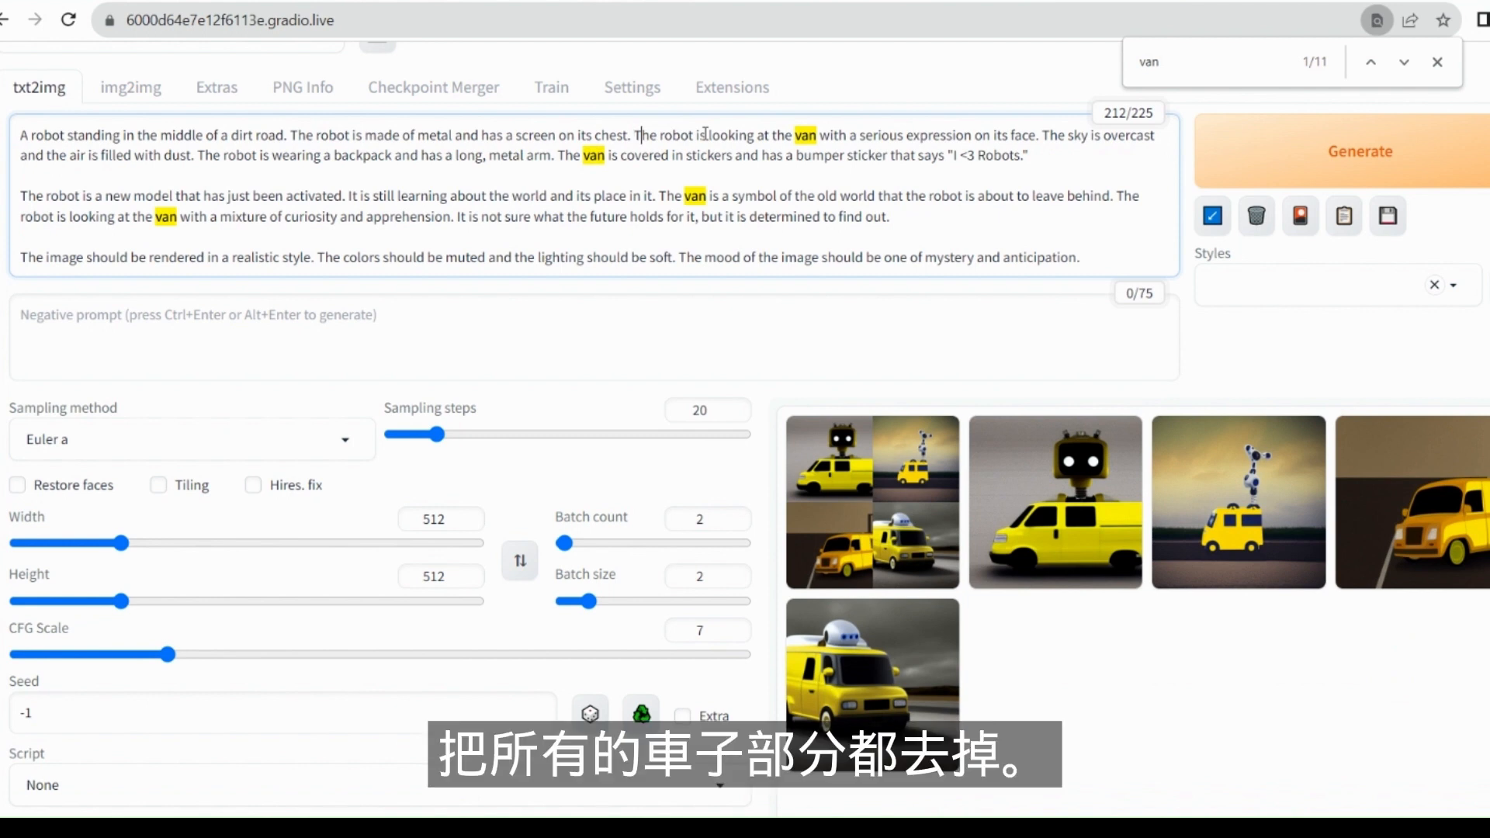
pyautogui.press('Left')
pyautogui.press('Left')
pyautogui.press('Left')
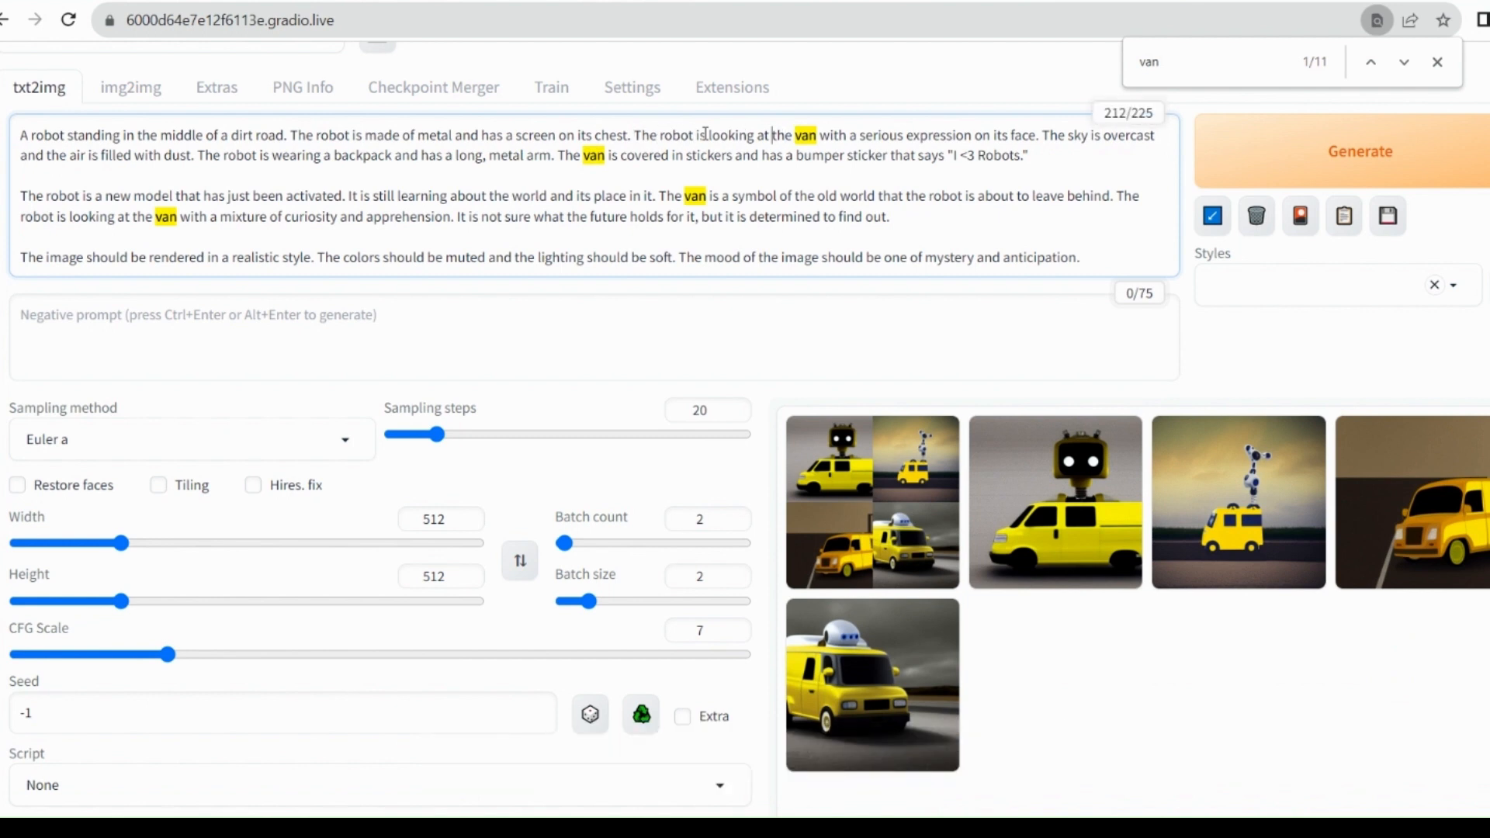
pyautogui.press('Right')
pyautogui.press('Right')
pyautogui.press('Right')
pyautogui.press('Right')
pyautogui.press('Right')
pyautogui.press('Right')
pyautogui.press('Right')
pyautogui.hotkey('shift', 'Right')
pyautogui.hotkey('shift', 'Right')
pyautogui.hotkey('shift', 'Right')
pyautogui.write('front')
# - Delete the sentence about the van's stickers and "I <3 Robots" bumper sticker from the prompt's first paragraph
pyautogui.press('Down')
pyautogui.hotkey('ctrl', 'Left')
pyautogui.hotkey('ctrl', 'Left')
pyautogui.hotkey('ctrl', 'Left')
pyautogui.hotkey('ctrl', 'Left')
pyautogui.hotkey('ctrl', 'Left')
pyautogui.hotkey('ctrl', 'Left')
pyautogui.hotkey('ctrl', 'Left')
pyautogui.hotkey('ctrl', 'Left')
pyautogui.hotkey('ctrl', 'Left')
pyautogui.hotkey('ctrl', 'Left')
pyautogui.hotkey('shift', 'End')
pyautogui.press('BackSpace')
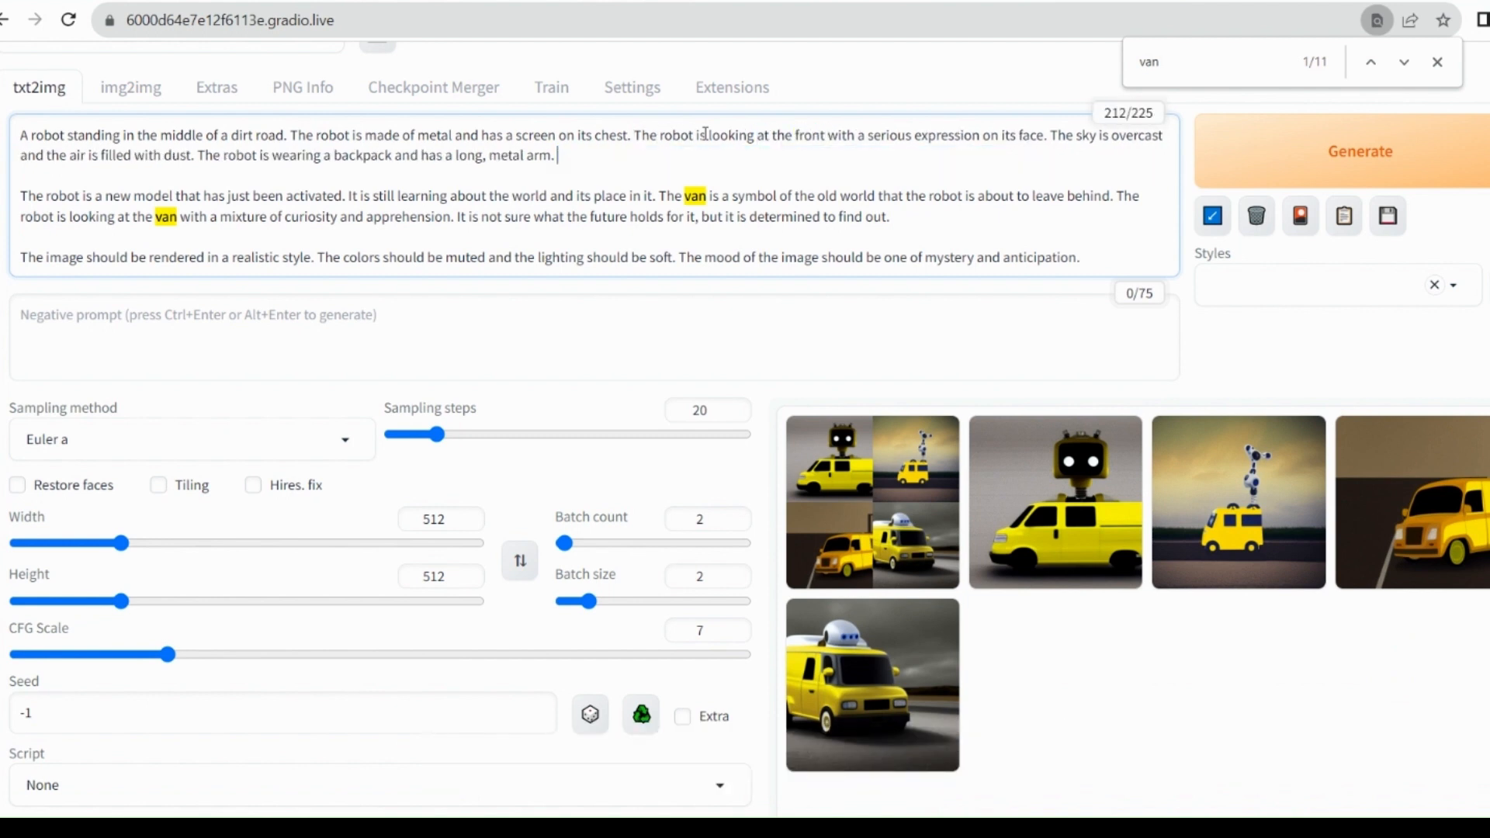
# - Cut the second paragraph down to "The robot is a new model that has just been activated." and remove the blank lines between paragraphs
pyautogui.click(385, 177)
pyautogui.press('BackSpace')
pyautogui.moveTo(348, 177); pyautogui.dragTo(594, 196)
pyautogui.hotkey('shift', 'End')
pyautogui.press('BackSpace')
pyautogui.press('Home')
pyautogui.press('BackSpace')
pyautogui.press('Down')
pyautogui.press('BackSpace')
# - Insert "mecha" before "robot" in the prompt's first sentence, generate new images, and view their preview
pyautogui.click(30, 137)
pyautogui.write('mecha')
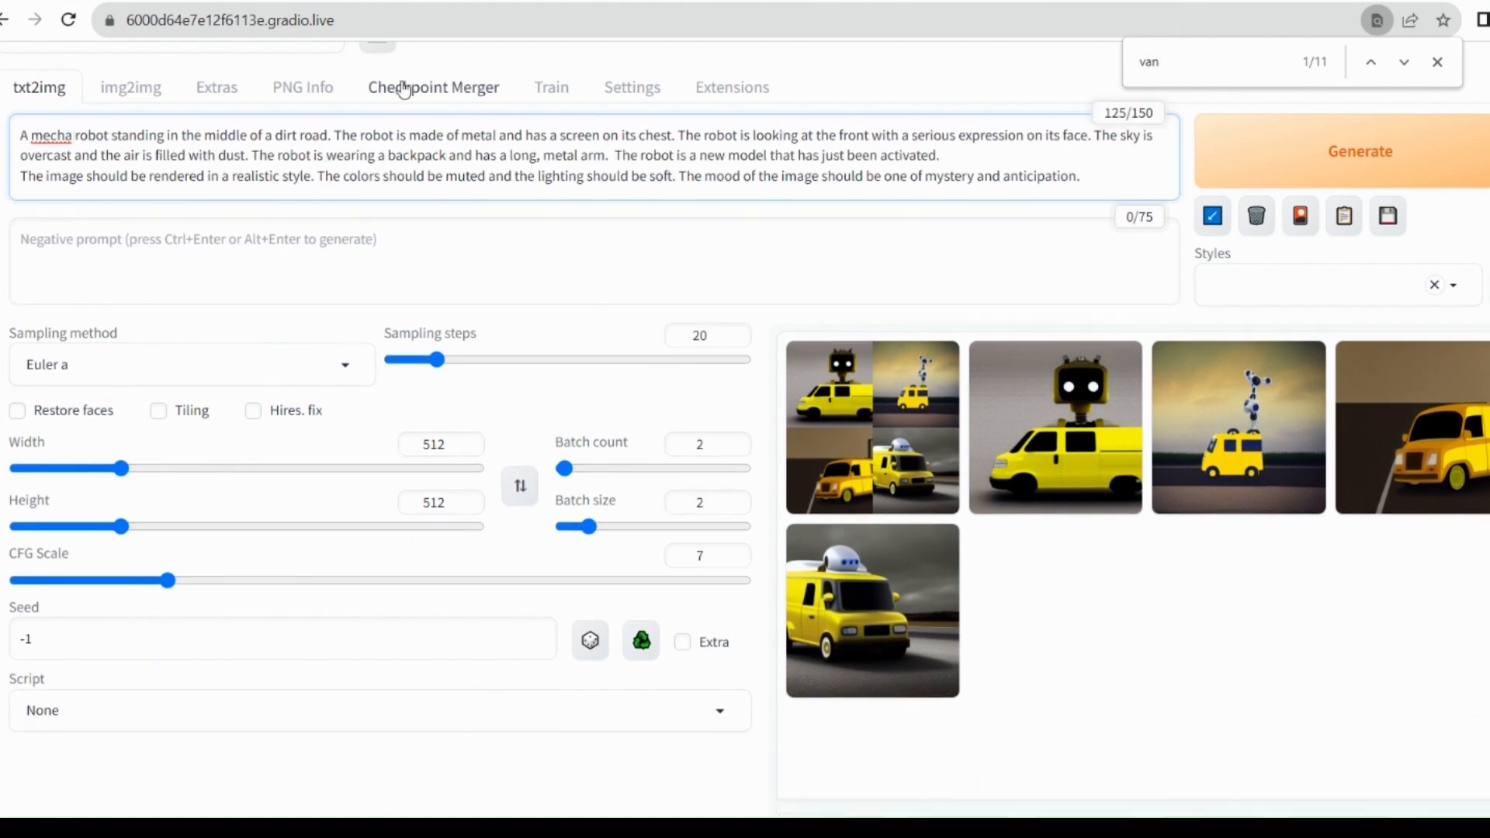
pyautogui.click(1312, 155)
pyautogui.click(1438, 62)
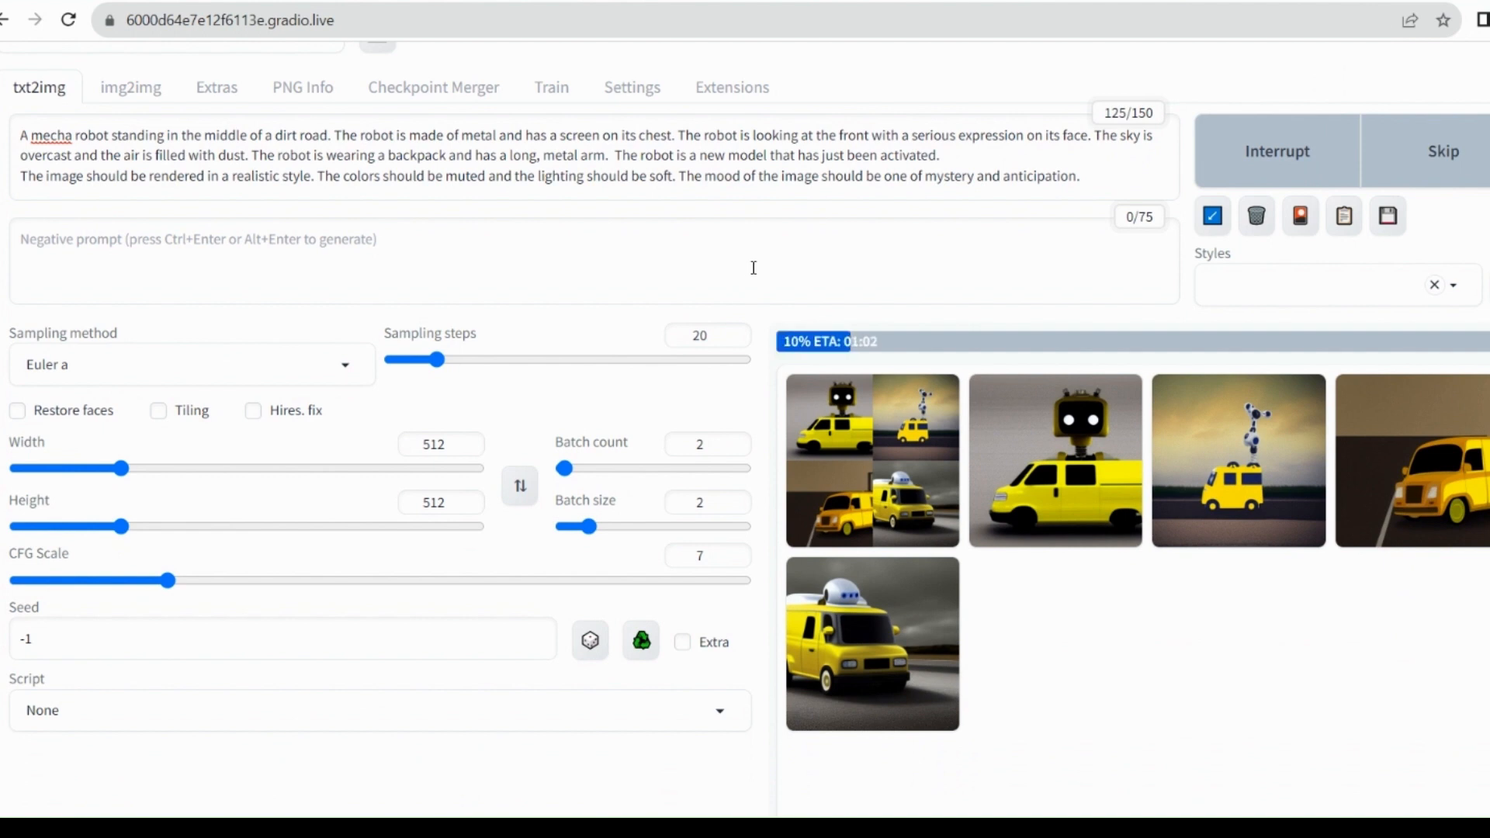
pyautogui.scroll(-1, 769, 283)
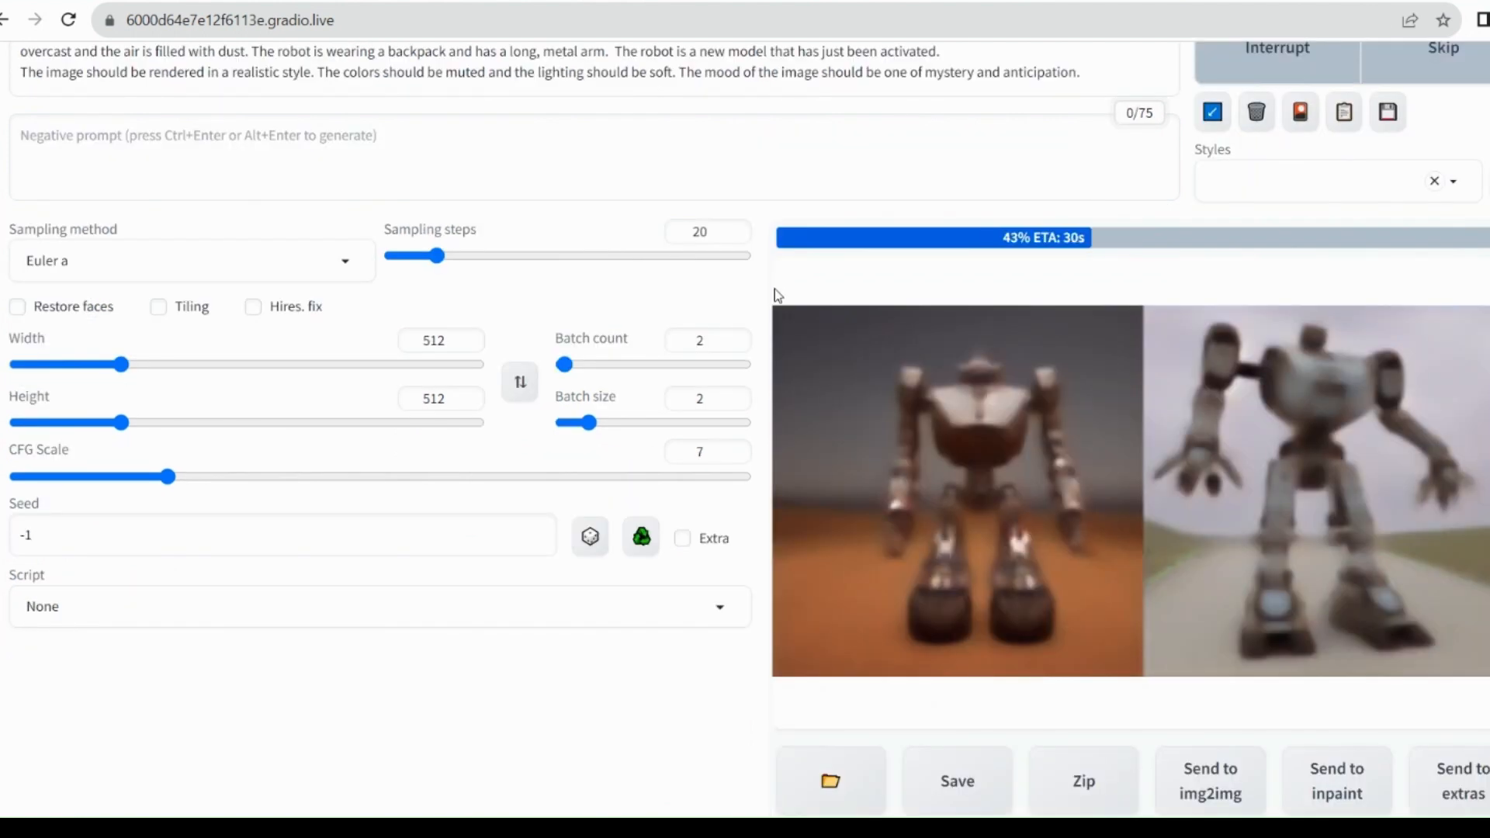
# - Enlarge three generated images one by one: the robot on the orange dirt road, the blue robot and the robot with a raised hand; return to the prompt
pyautogui.scroll(1, 792, 342)
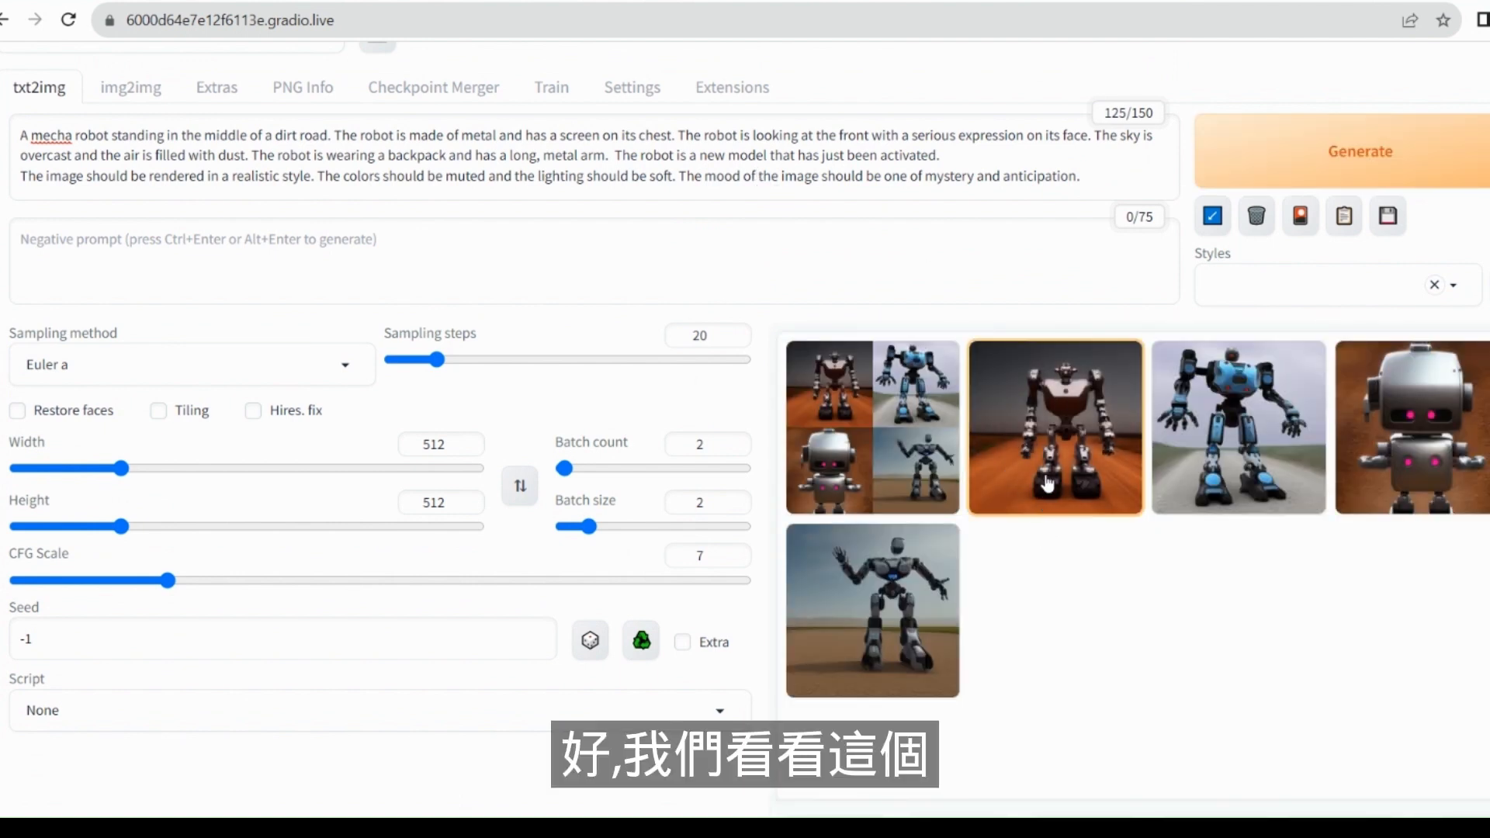
pyautogui.click(1062, 455)
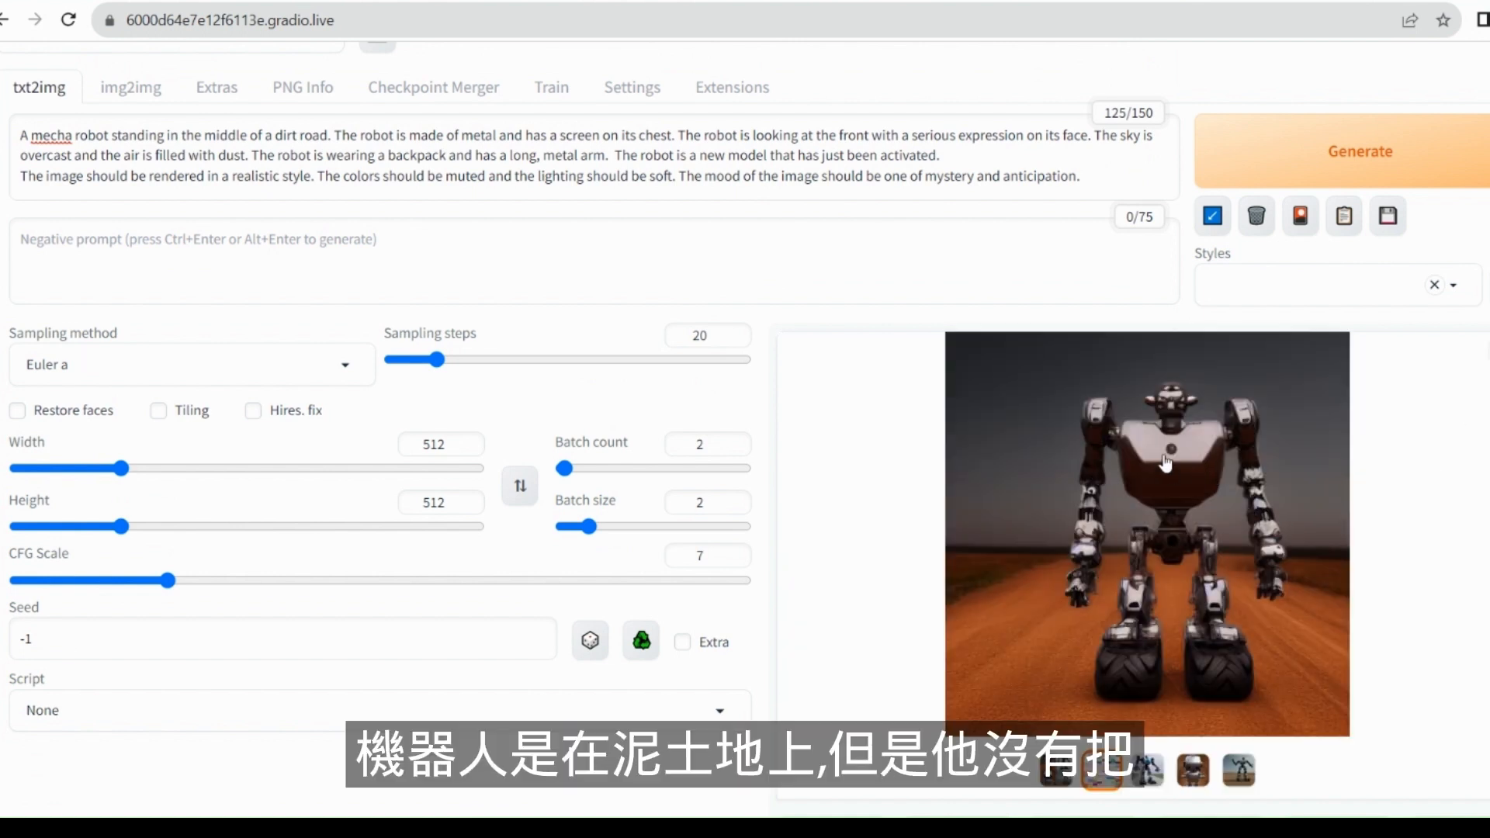
pyautogui.click(1489, 355)
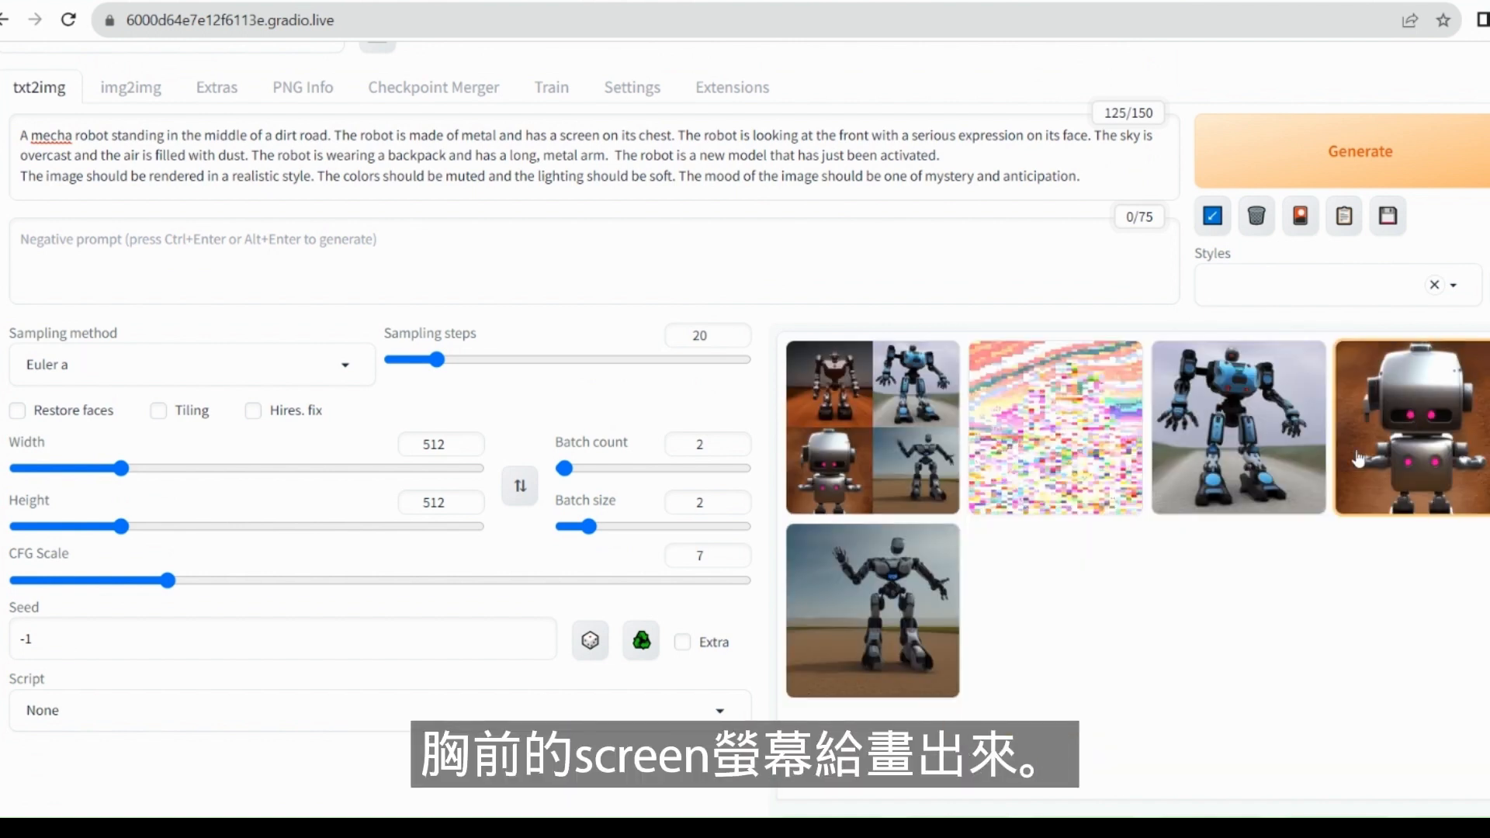
pyautogui.click(1229, 448)
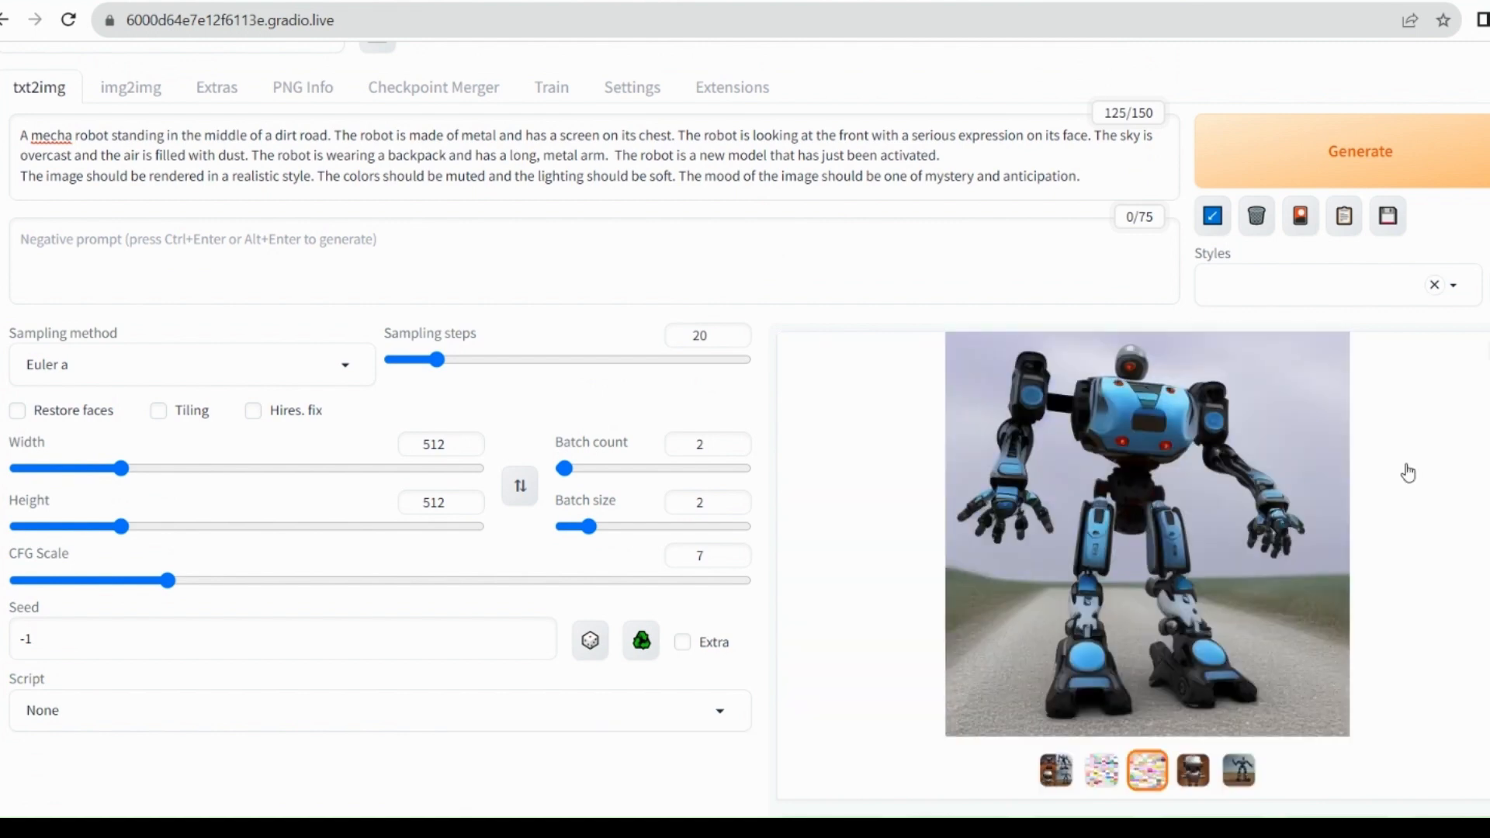
pyautogui.click(1485, 353)
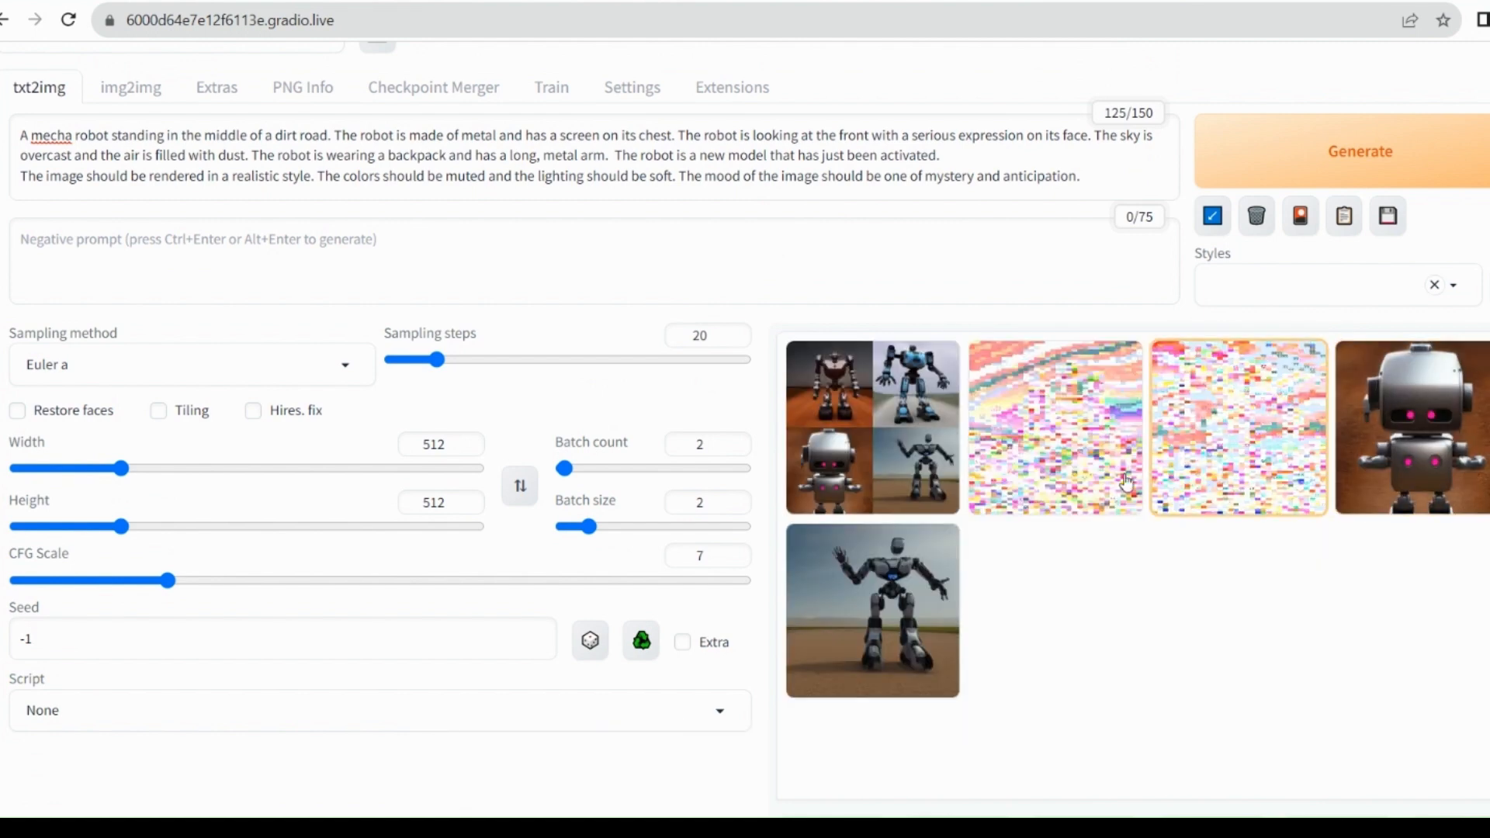
pyautogui.click(881, 594)
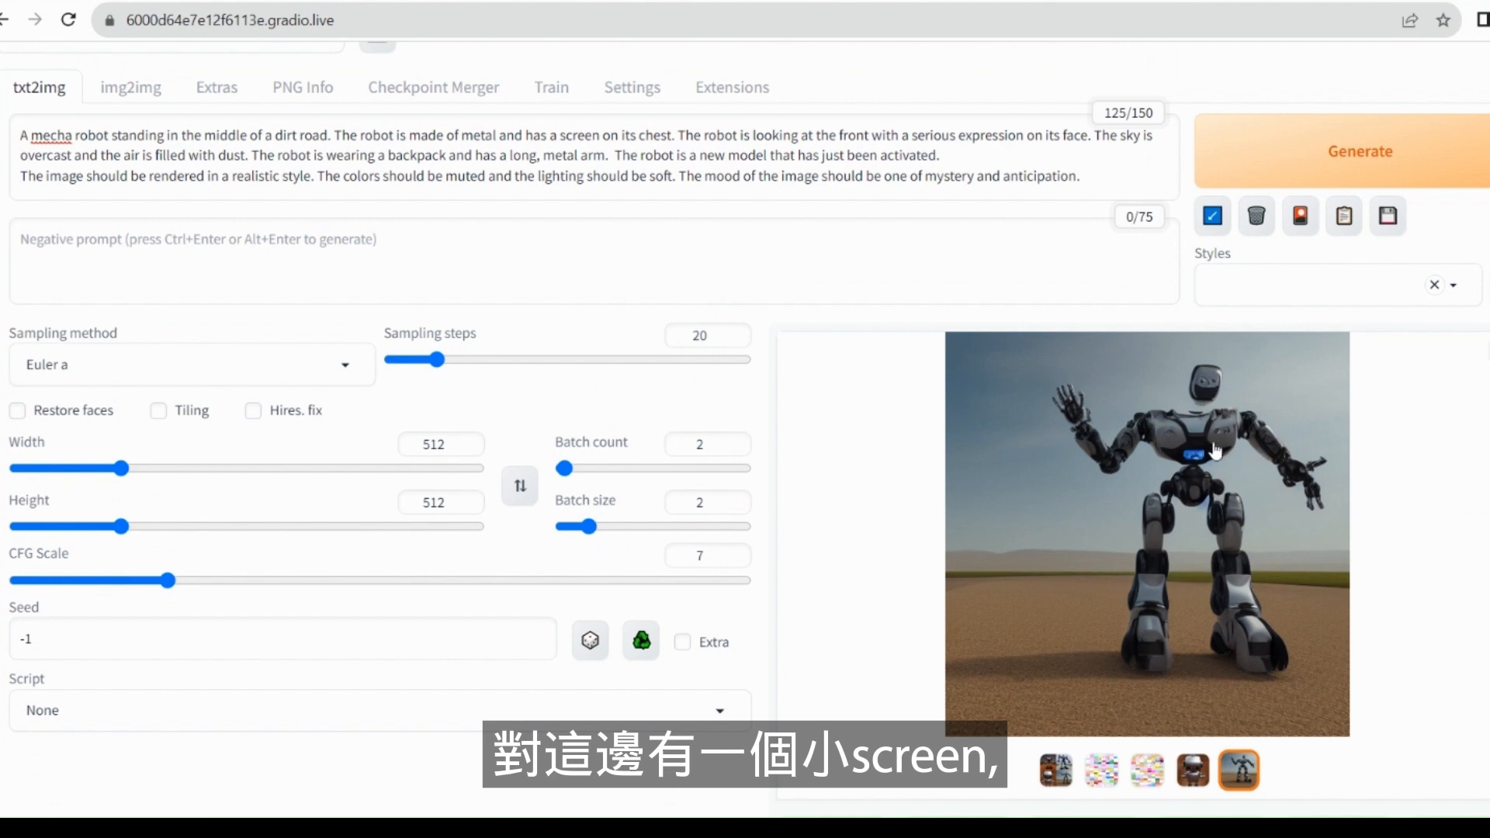
pyautogui.press('Escape')
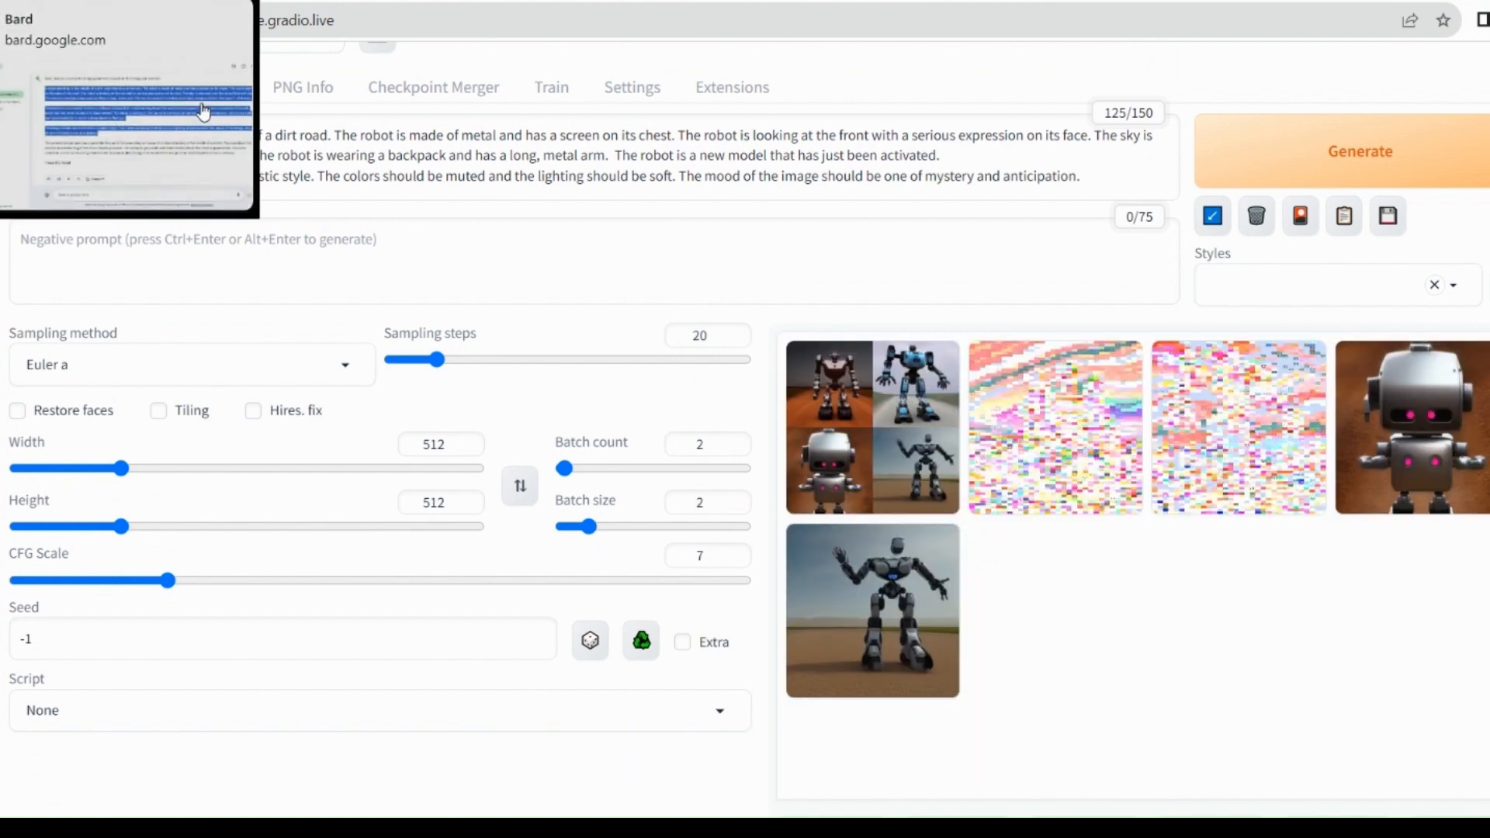
pyautogui.click(610, 189)
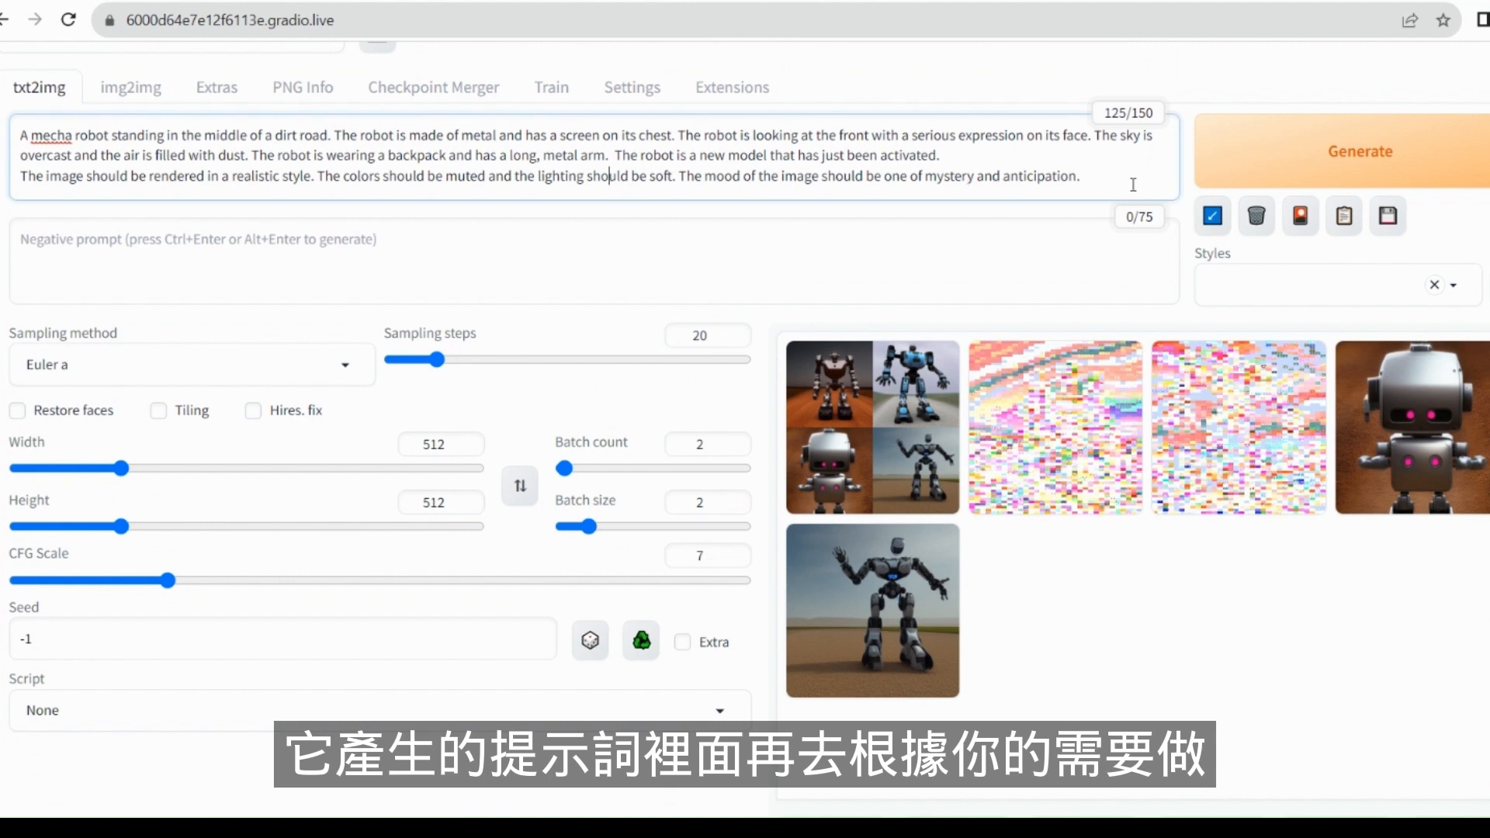